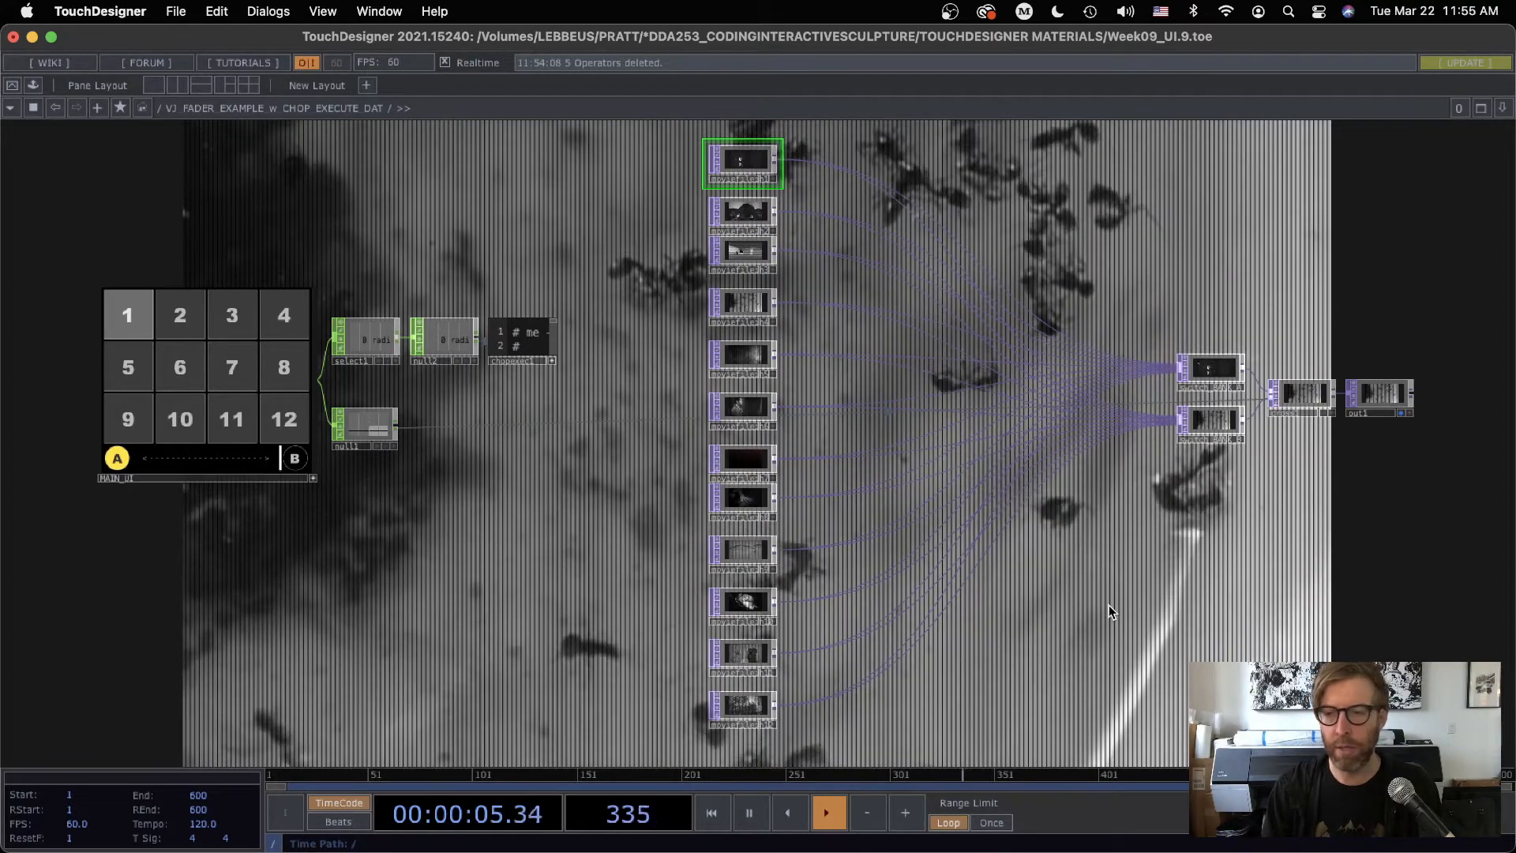
Examine the column of twelve Movie File In operators, including moviefilein1 up close.
{"action": "left_click_drag", "start_coordinate": [1113, 612], "coordinate": [1017, 605]}
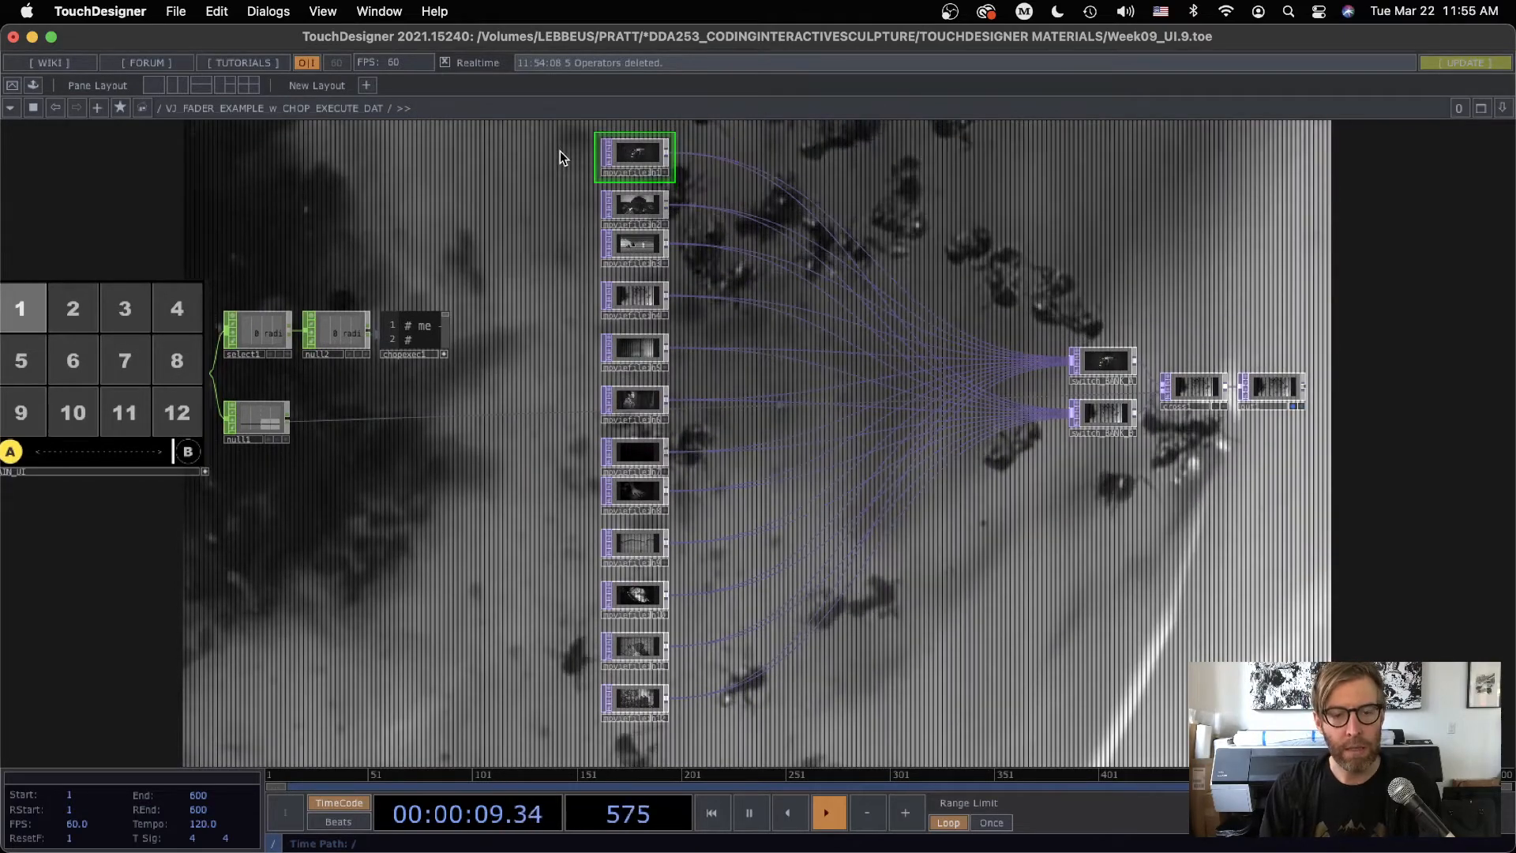
{"action": "scroll", "coordinate": [667, 748], "scroll_direction": "up", "scroll_amount": 3}
{"action": "scroll", "coordinate": [664, 748], "scroll_direction": "down", "scroll_amount": 5}
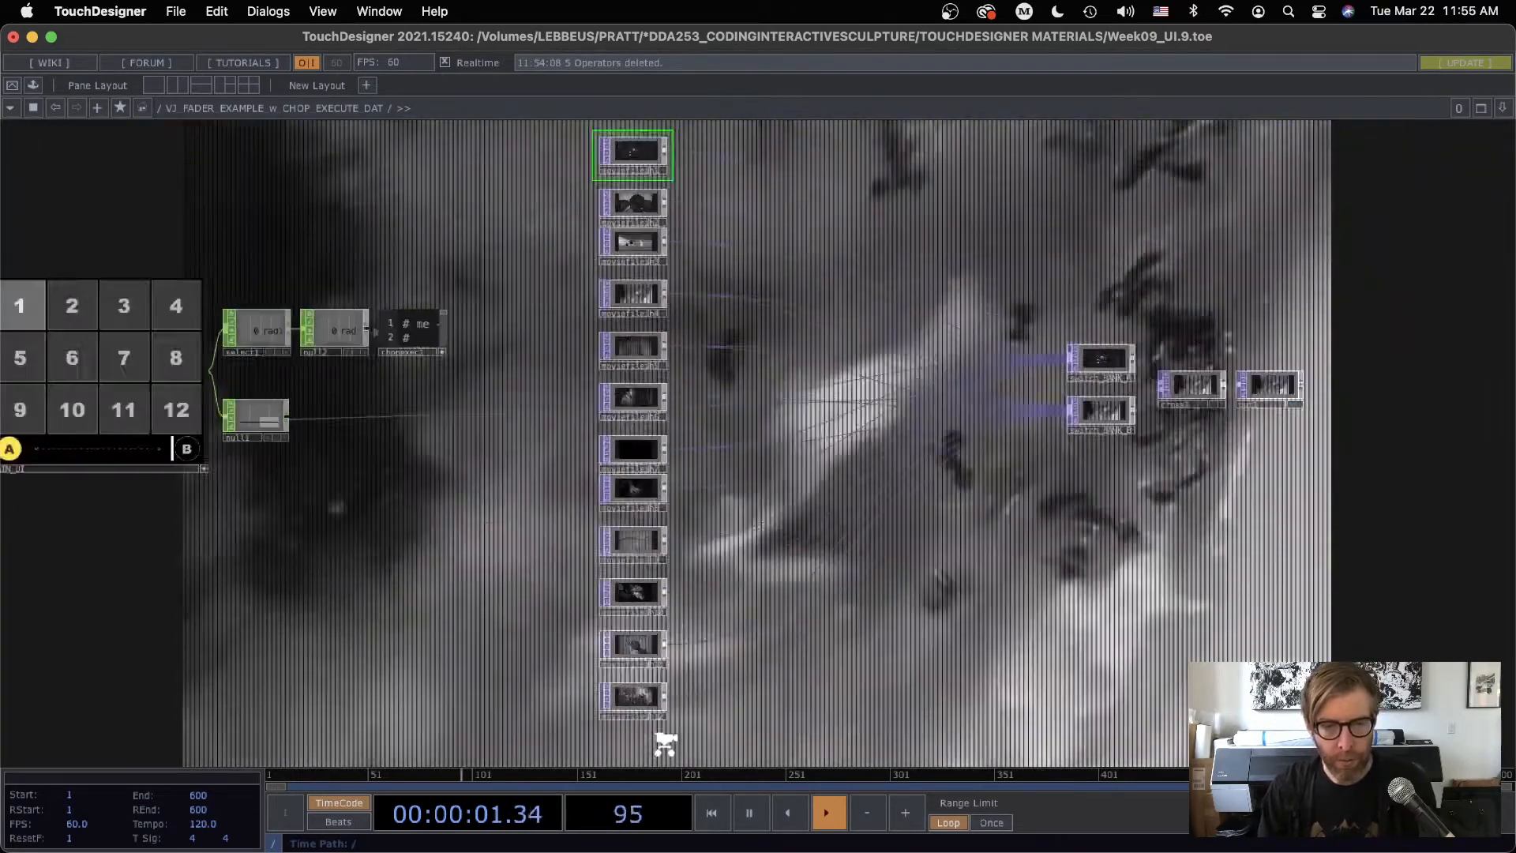
{"action": "left_click_drag", "start_coordinate": [848, 646], "coordinate": [808, 628]}
{"action": "right_click_drag", "start_coordinate": [541, 335], "coordinate": [612, 758]}
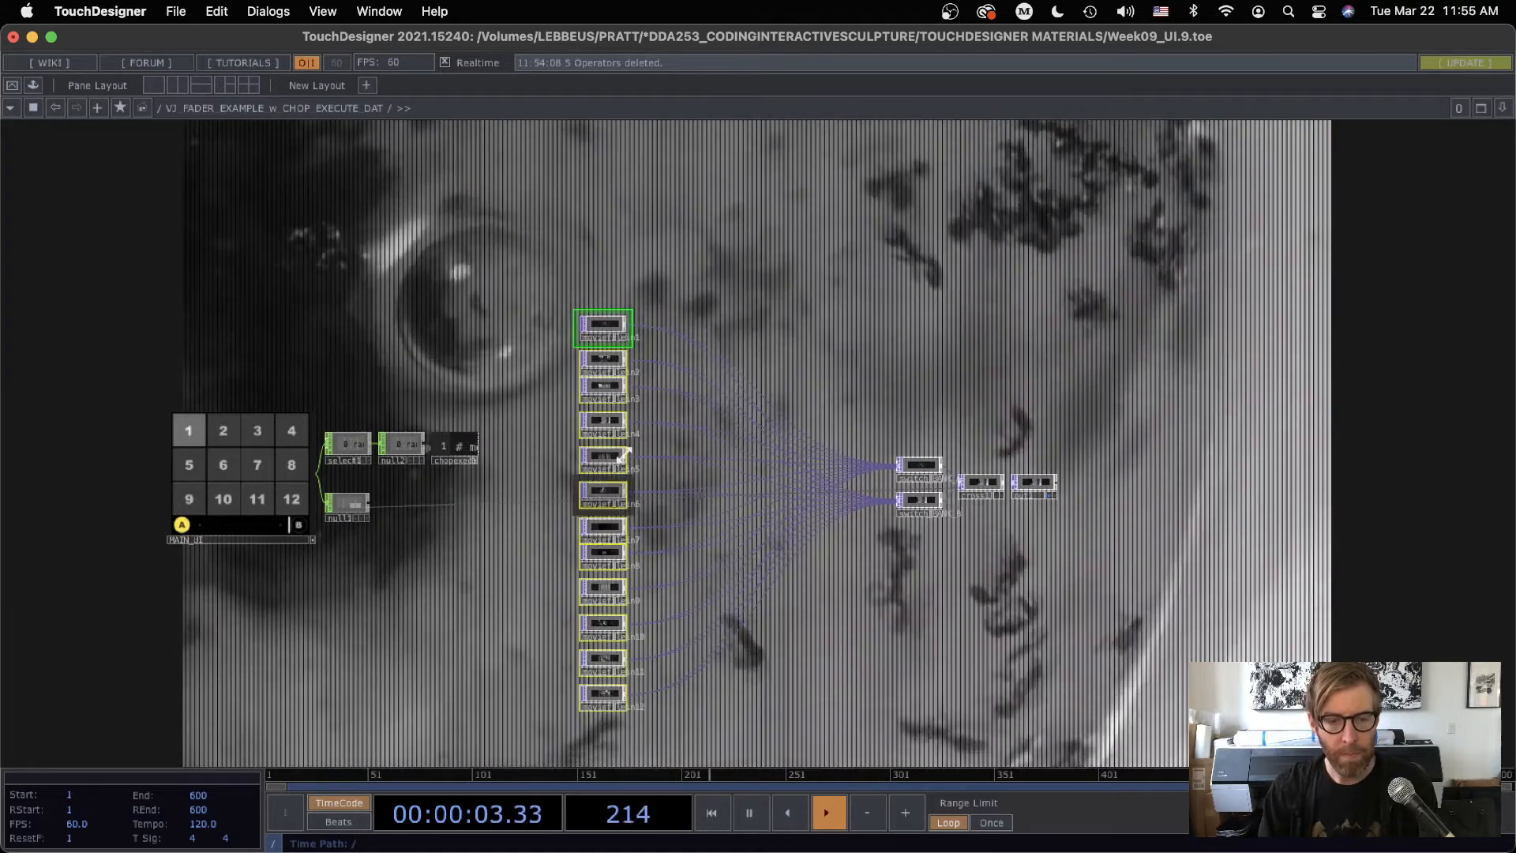
{"action": "scroll", "coordinate": [605, 336], "scroll_direction": "up", "scroll_amount": 6}
{"action": "left_click", "coordinate": [608, 333]}
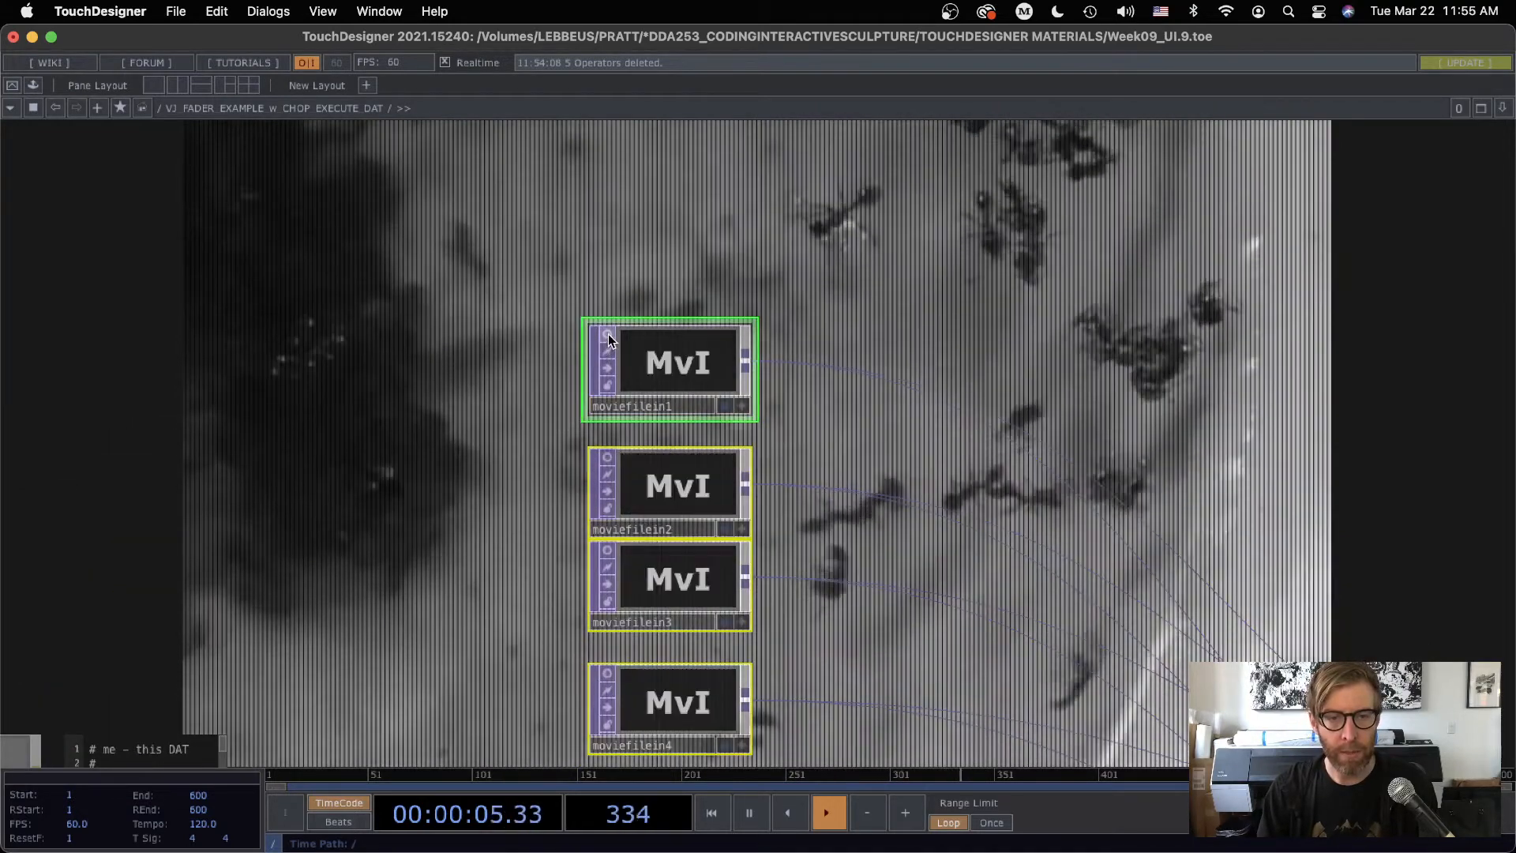
{"action": "left_click", "coordinate": [1031, 400]}
Inspect switch_BANK_A and switch_BANK_B and how they lead into cross1 and out1.
{"action": "scroll", "coordinate": [1026, 400], "scroll_direction": "down", "scroll_amount": 2}
{"action": "left_click_drag", "start_coordinate": [1099, 458], "coordinate": [668, 265]}
{"action": "scroll", "coordinate": [763, 311], "scroll_direction": "down", "scroll_amount": 3}
{"action": "left_click_drag", "start_coordinate": [930, 481], "coordinate": [659, 387]}
{"action": "scroll", "coordinate": [841, 456], "scroll_direction": "up", "scroll_amount": 1}
{"action": "scroll", "coordinate": [840, 457], "scroll_direction": "up", "scroll_amount": 8}
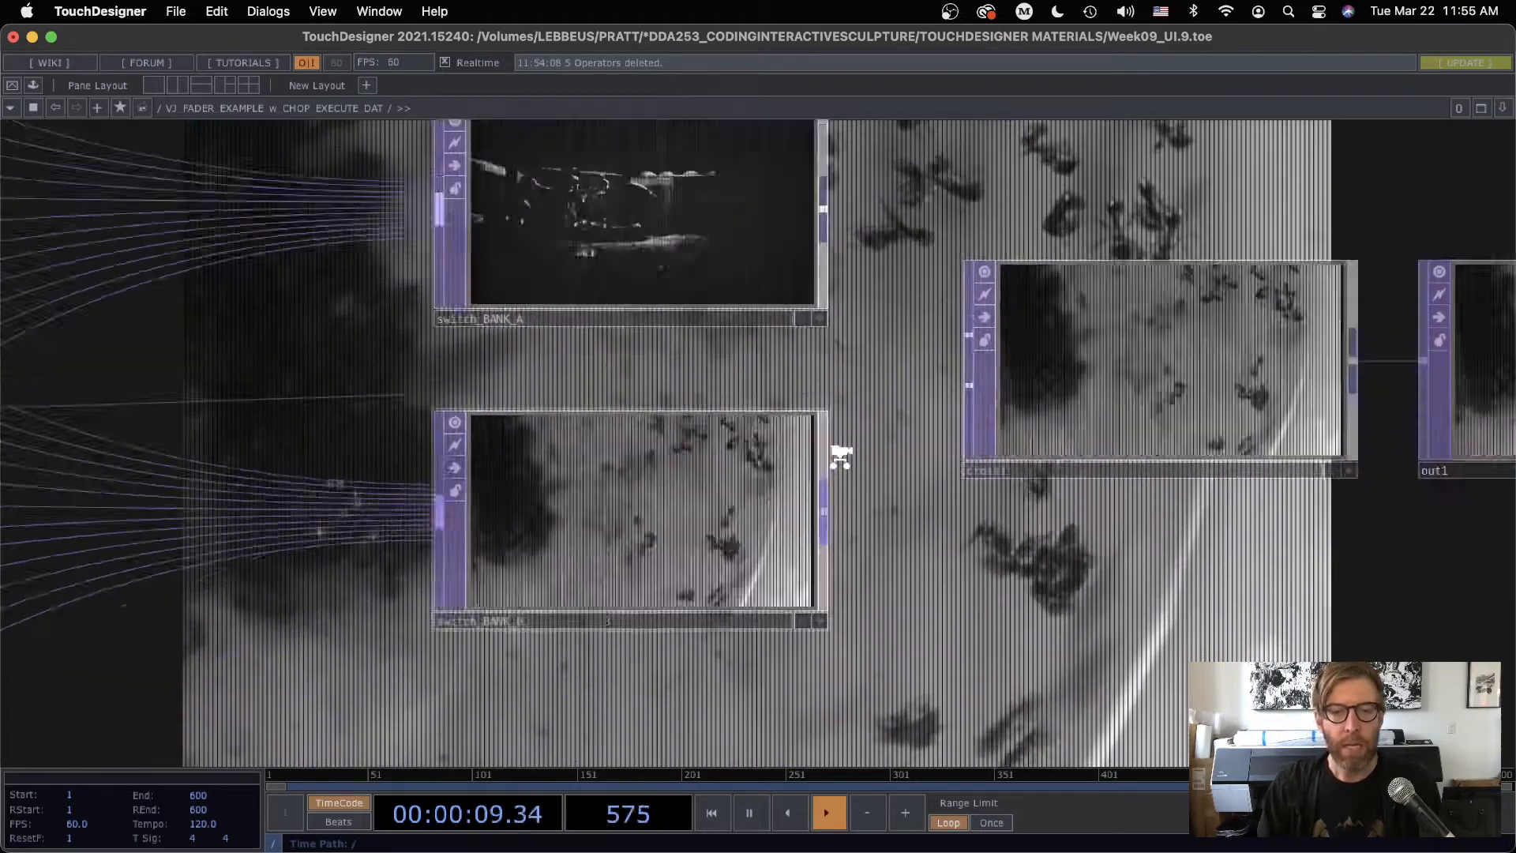
{"action": "scroll", "coordinate": [571, 341], "scroll_direction": "down", "scroll_amount": 2}
{"action": "left_click_drag", "start_coordinate": [371, 387], "coordinate": [409, 434]}
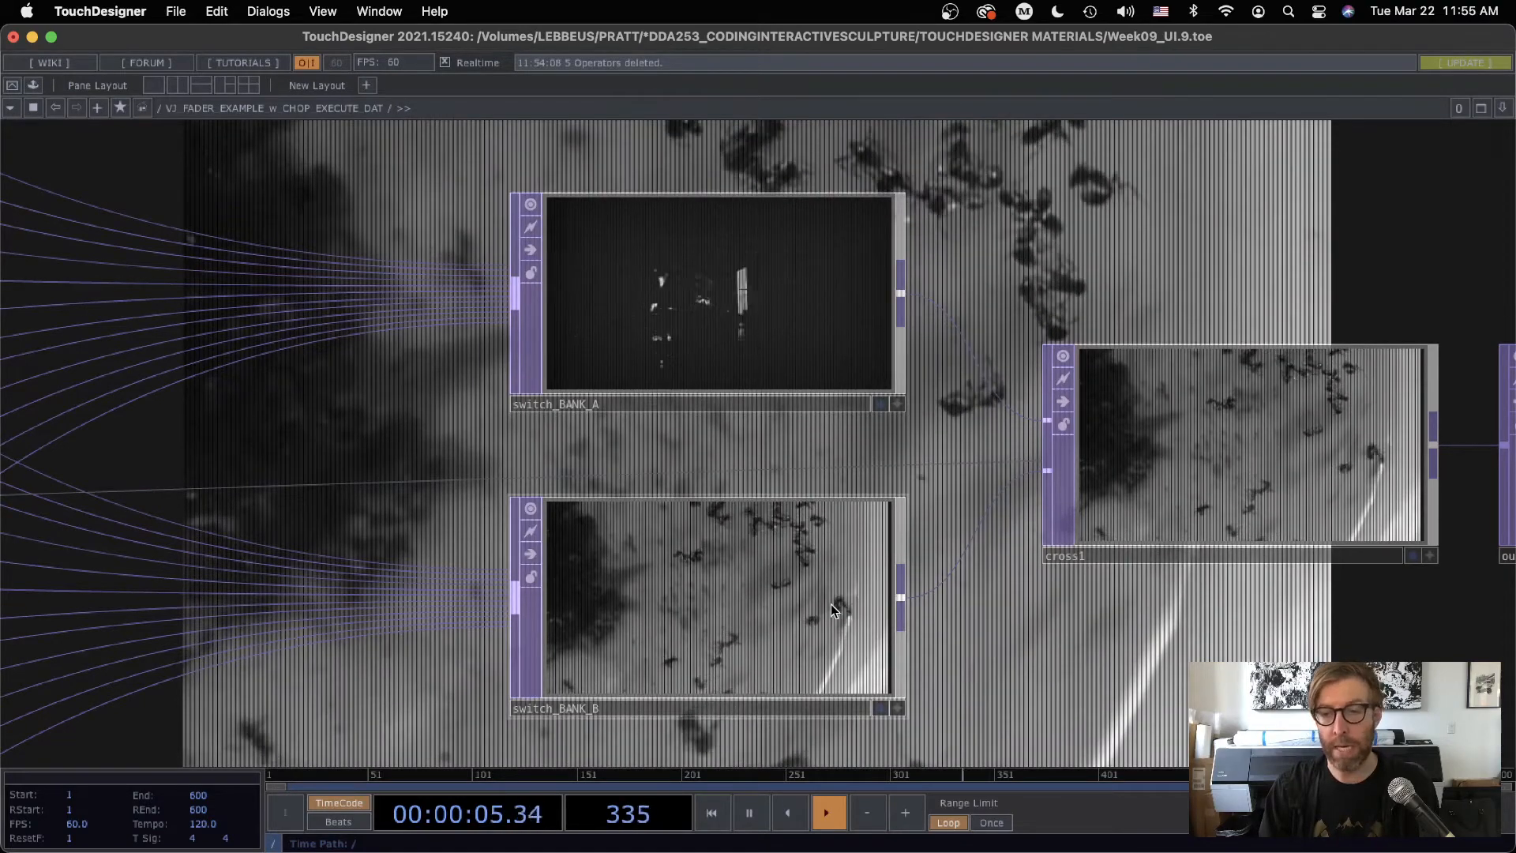
{"action": "left_click_drag", "start_coordinate": [1154, 630], "coordinate": [881, 642]}
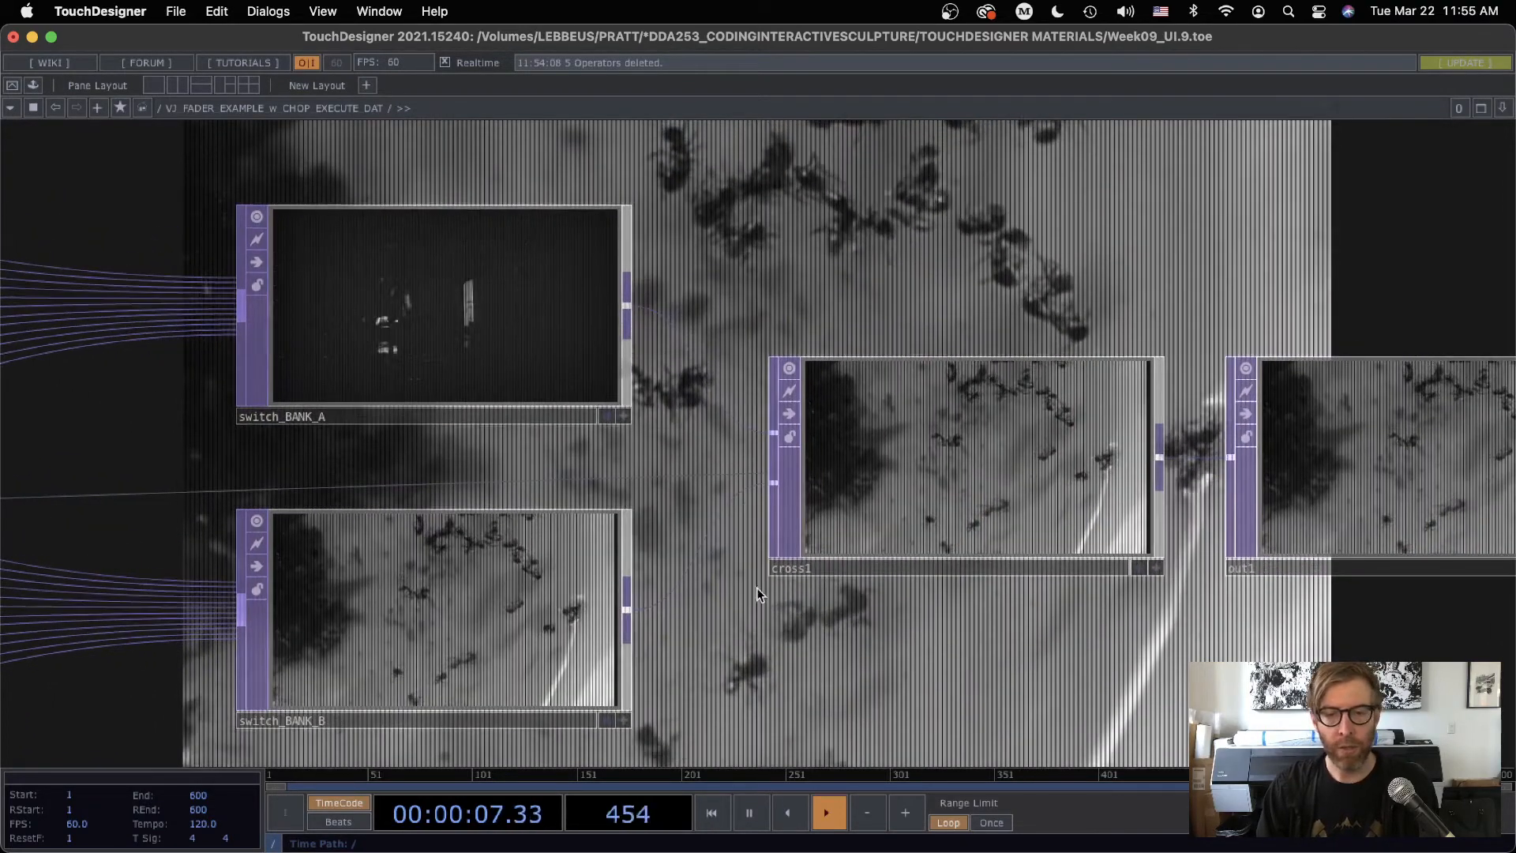
{"action": "left_click", "coordinate": [914, 495]}
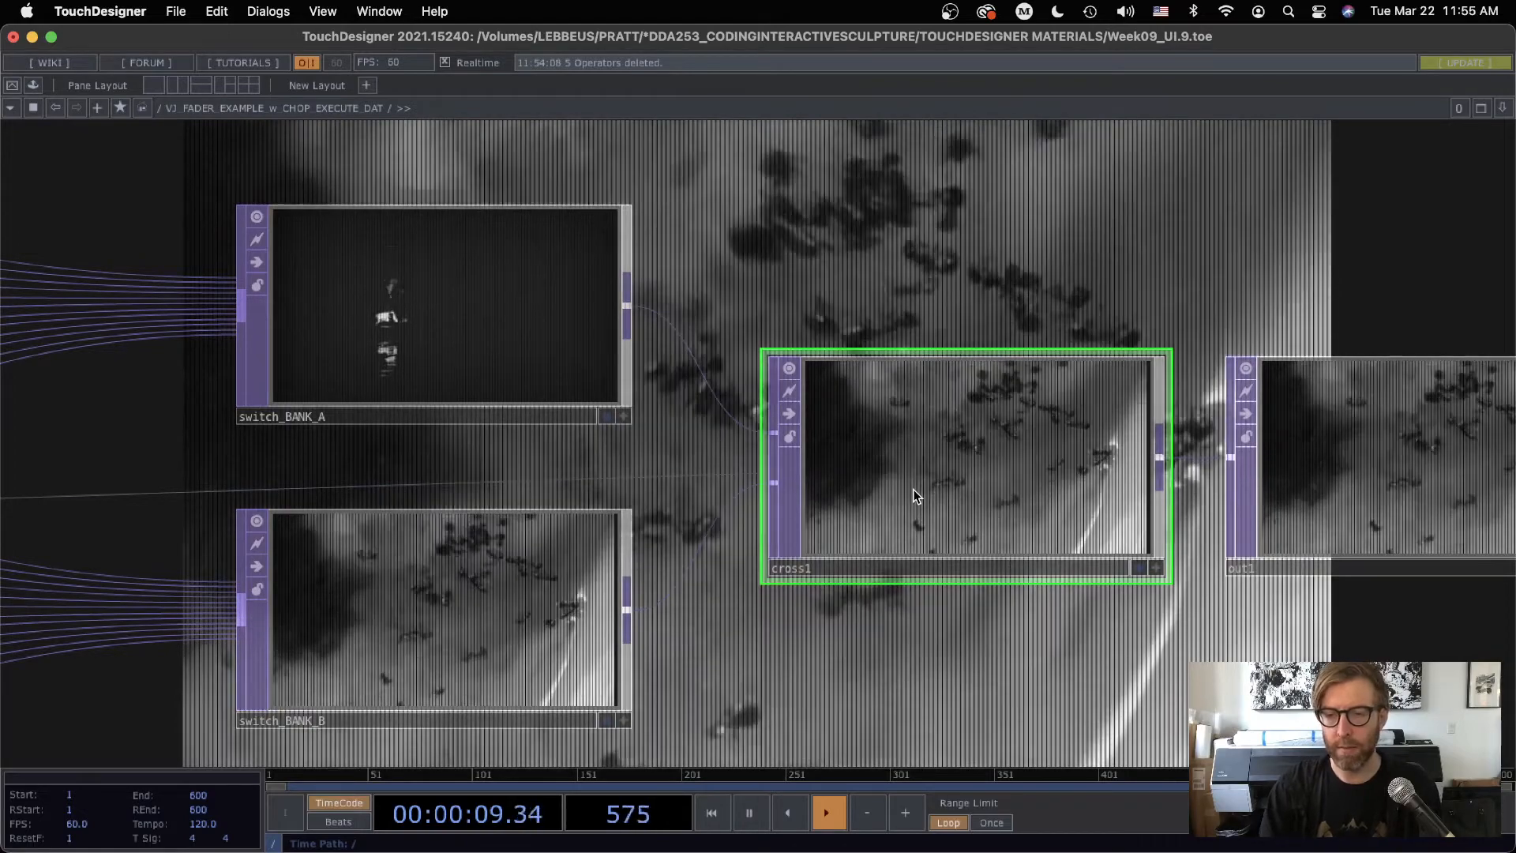
{"action": "scroll", "coordinate": [913, 489], "scroll_direction": "down", "scroll_amount": 5}
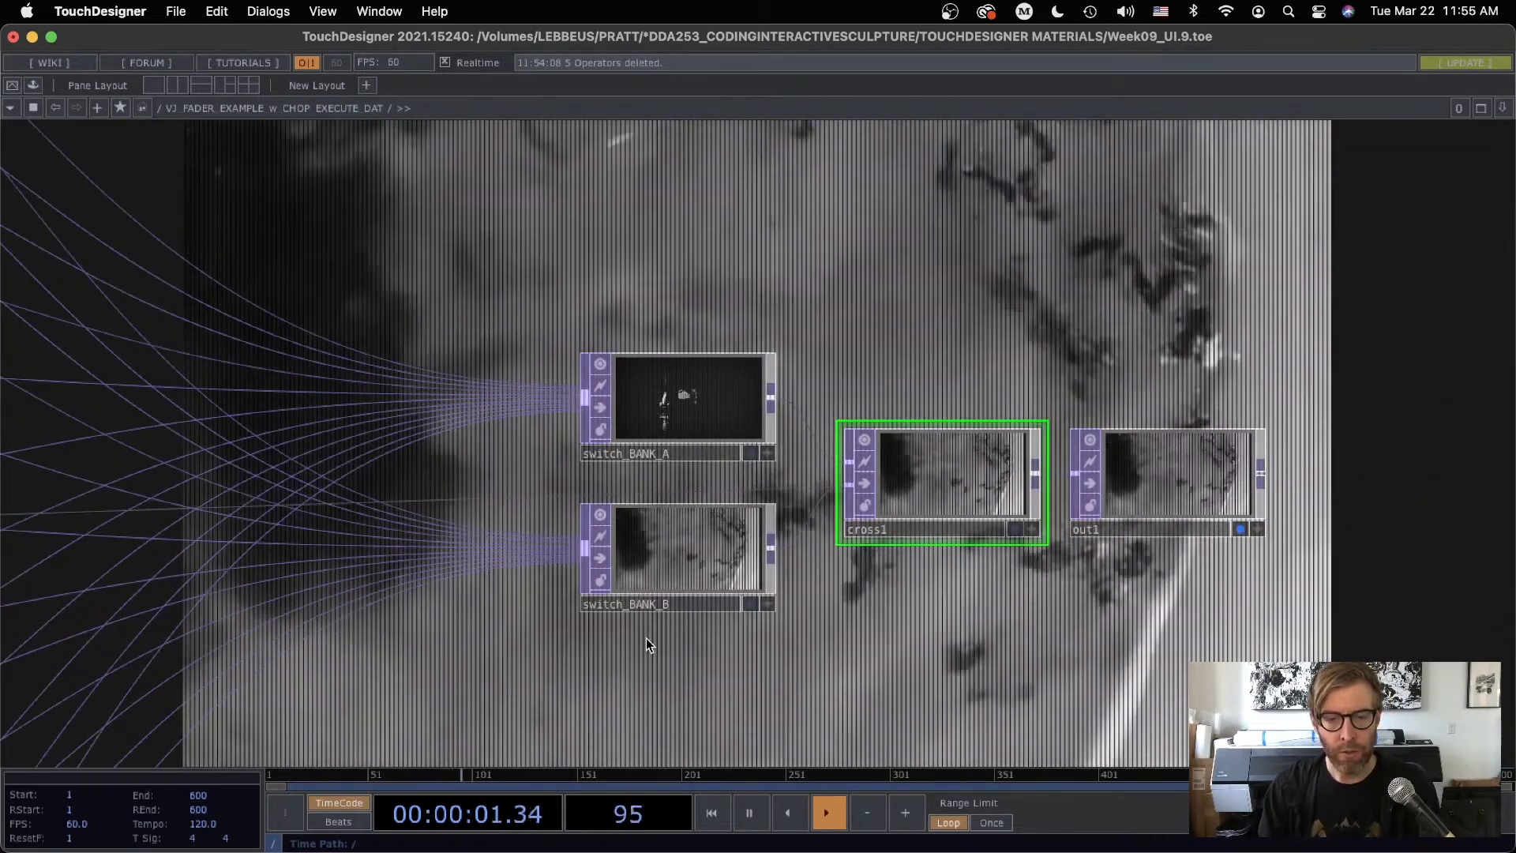
{"action": "left_click_drag", "start_coordinate": [927, 662], "coordinate": [741, 660]}
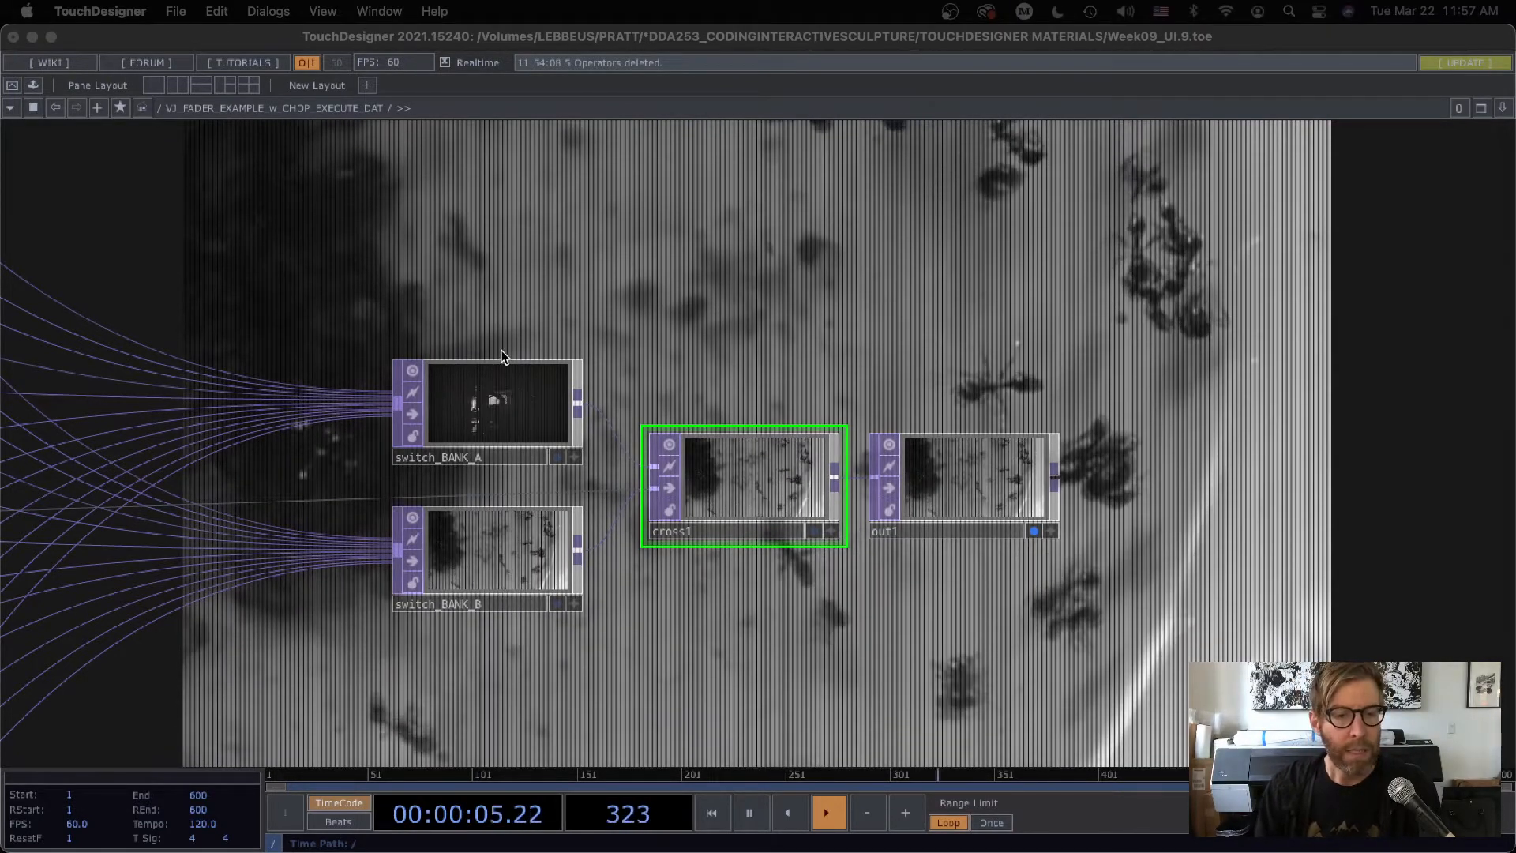
Trace the movie file connections through switch_BANK_A and switch_BANK_B into the cross1 operator.
{"action": "left_click", "coordinate": [718, 485]}
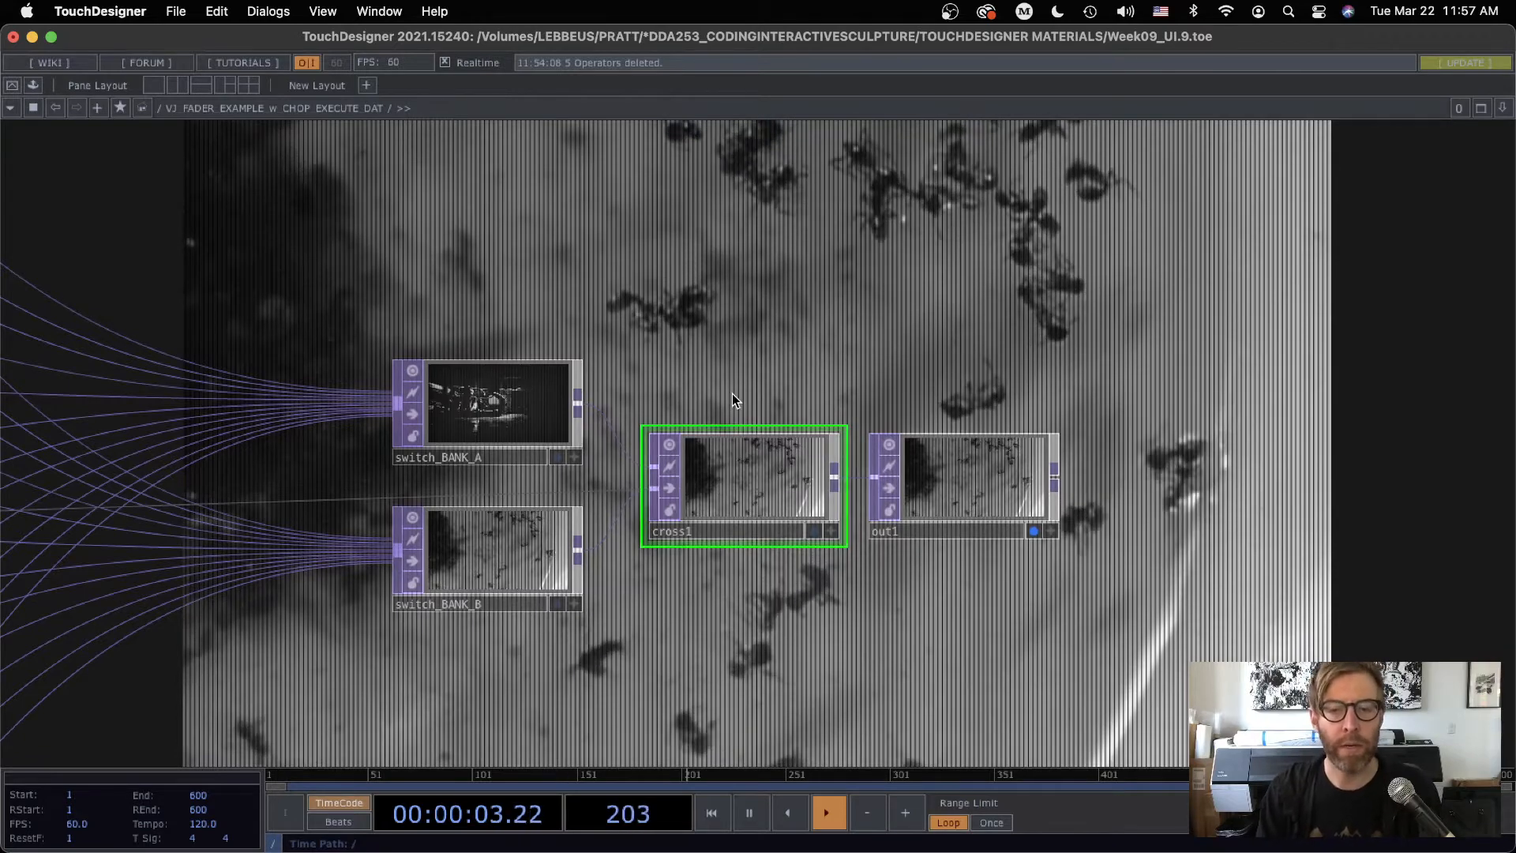
{"action": "middle_click_drag", "start_coordinate": [667, 236], "coordinate": [509, 230]}
{"action": "left_click_drag", "start_coordinate": [584, 224], "coordinate": [777, 323]}
{"action": "middle_click_drag", "start_coordinate": [807, 439], "coordinate": [817, 440]}
{"action": "scroll", "coordinate": [817, 440], "scroll_direction": "up", "scroll_amount": 3}
{"action": "scroll", "coordinate": [838, 451], "scroll_direction": "up", "scroll_amount": 4}
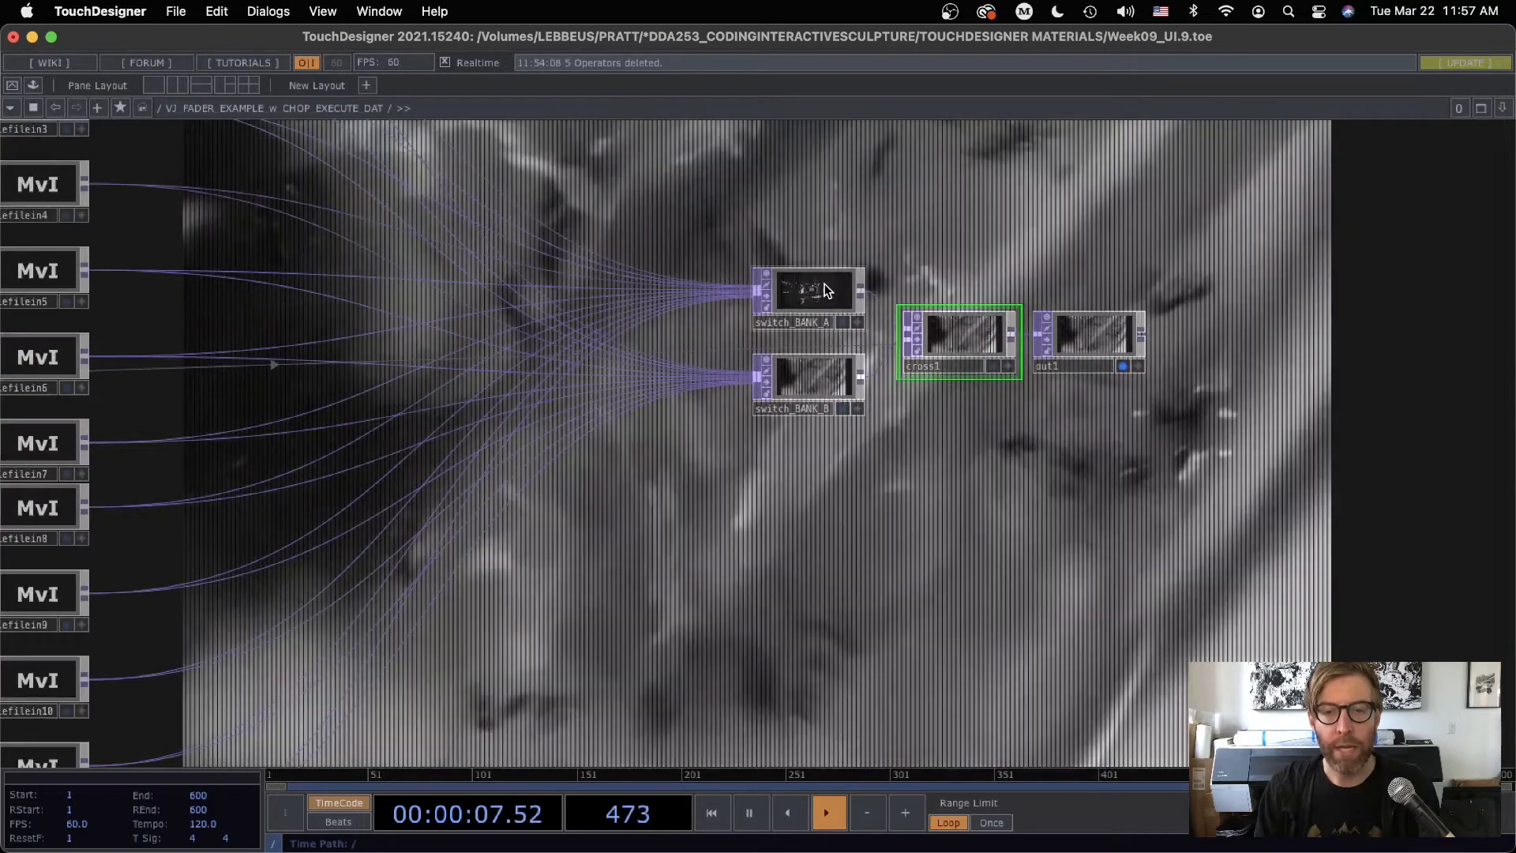
{"action": "left_click", "coordinate": [823, 287]}
{"action": "left_click", "coordinate": [818, 370]}
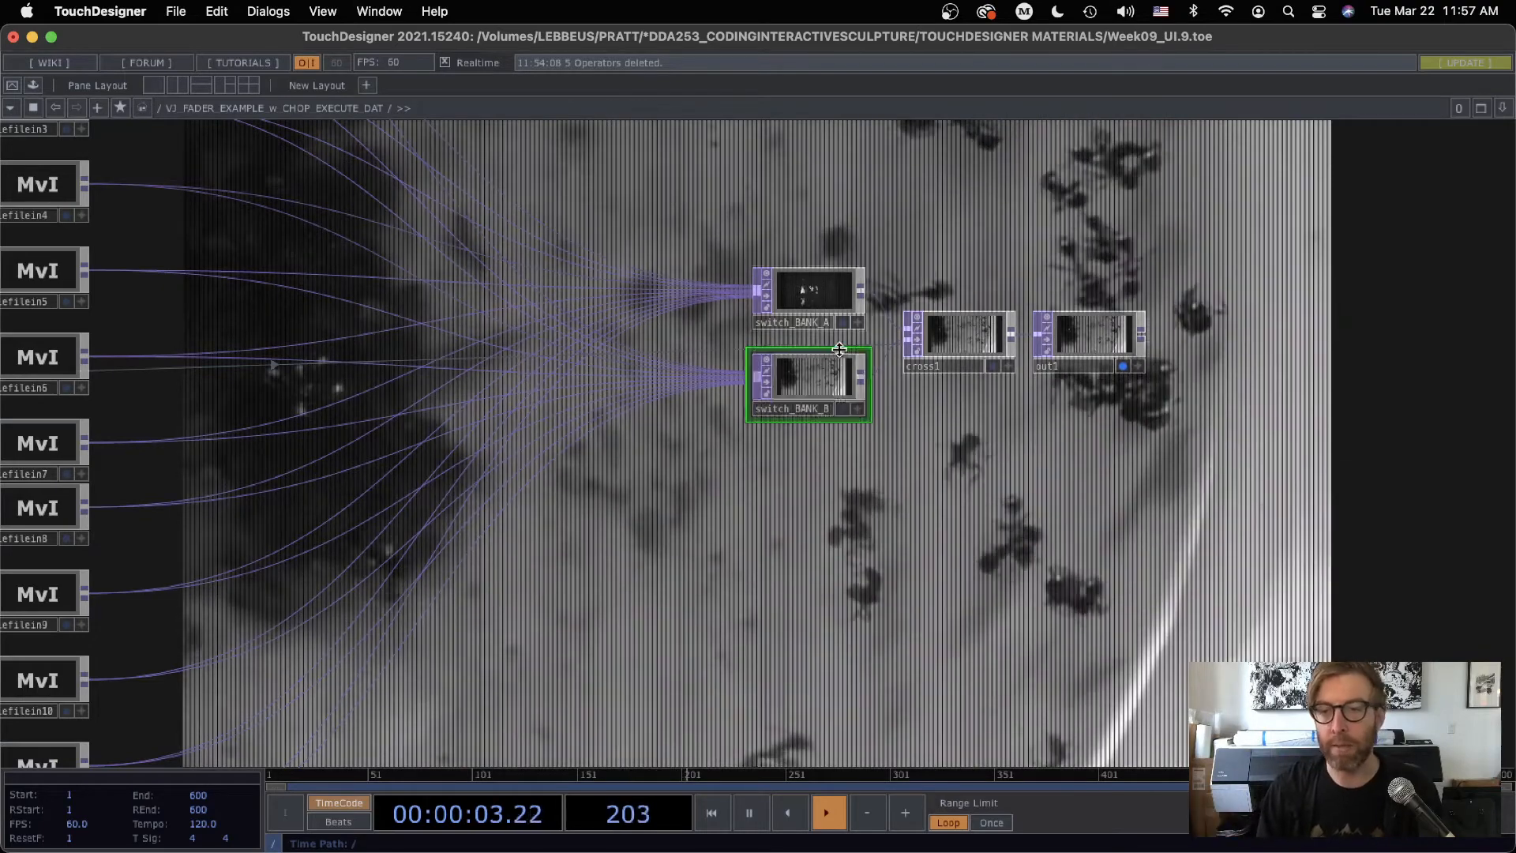
{"action": "left_click", "coordinate": [960, 332]}
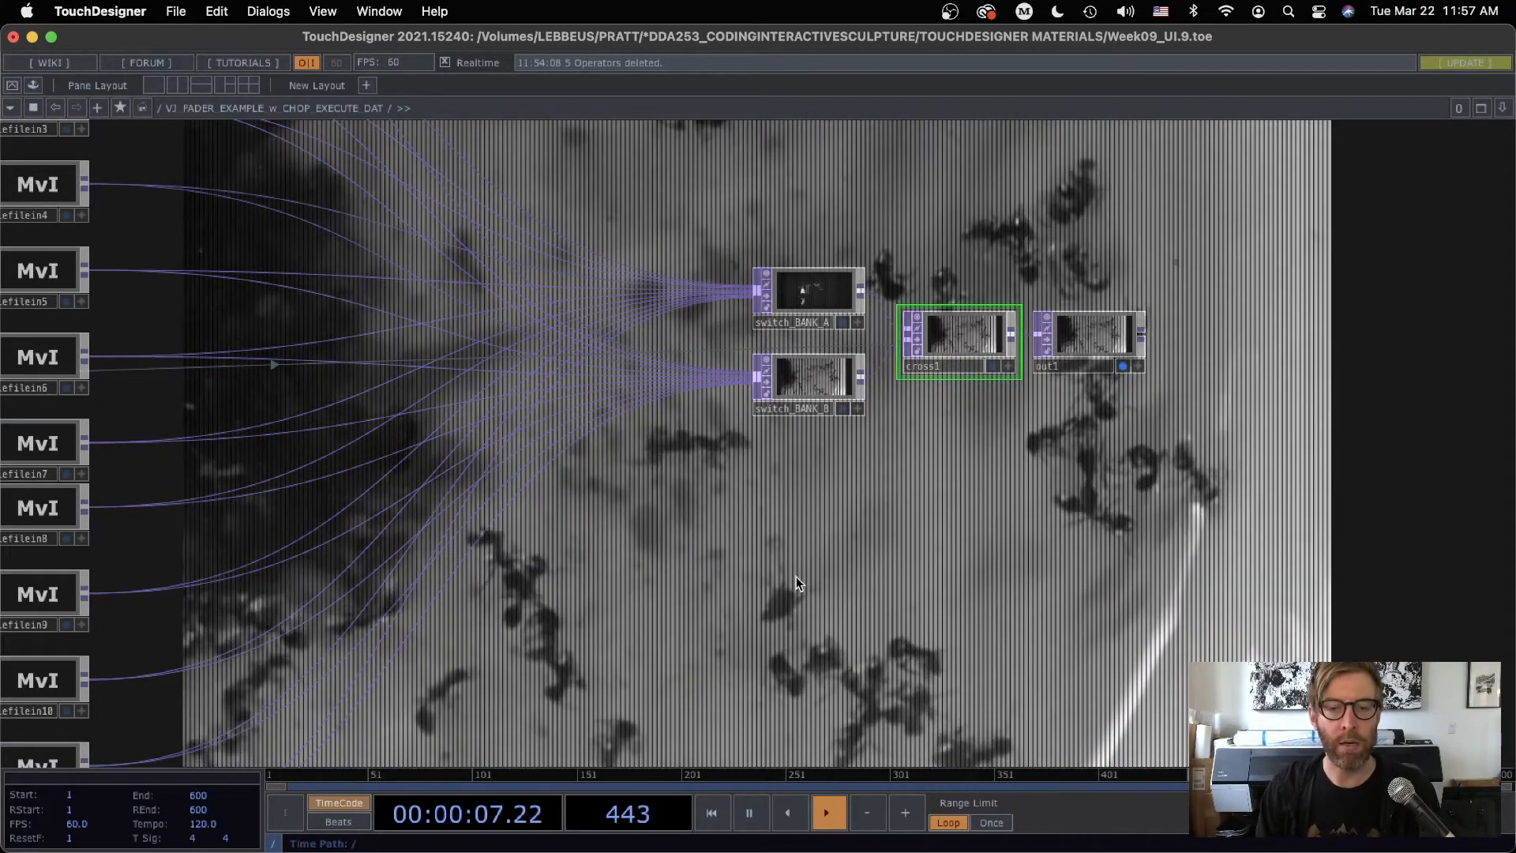
Examine the MAIN_UI panel and try its A and B bank buttons and the crossfader.
{"action": "scroll", "coordinate": [750, 572], "scroll_direction": "down", "scroll_amount": 1}
{"action": "left_click_drag", "start_coordinate": [742, 577], "coordinate": [1122, 557]}
{"action": "scroll", "coordinate": [1113, 563], "scroll_direction": "down", "scroll_amount": 5}
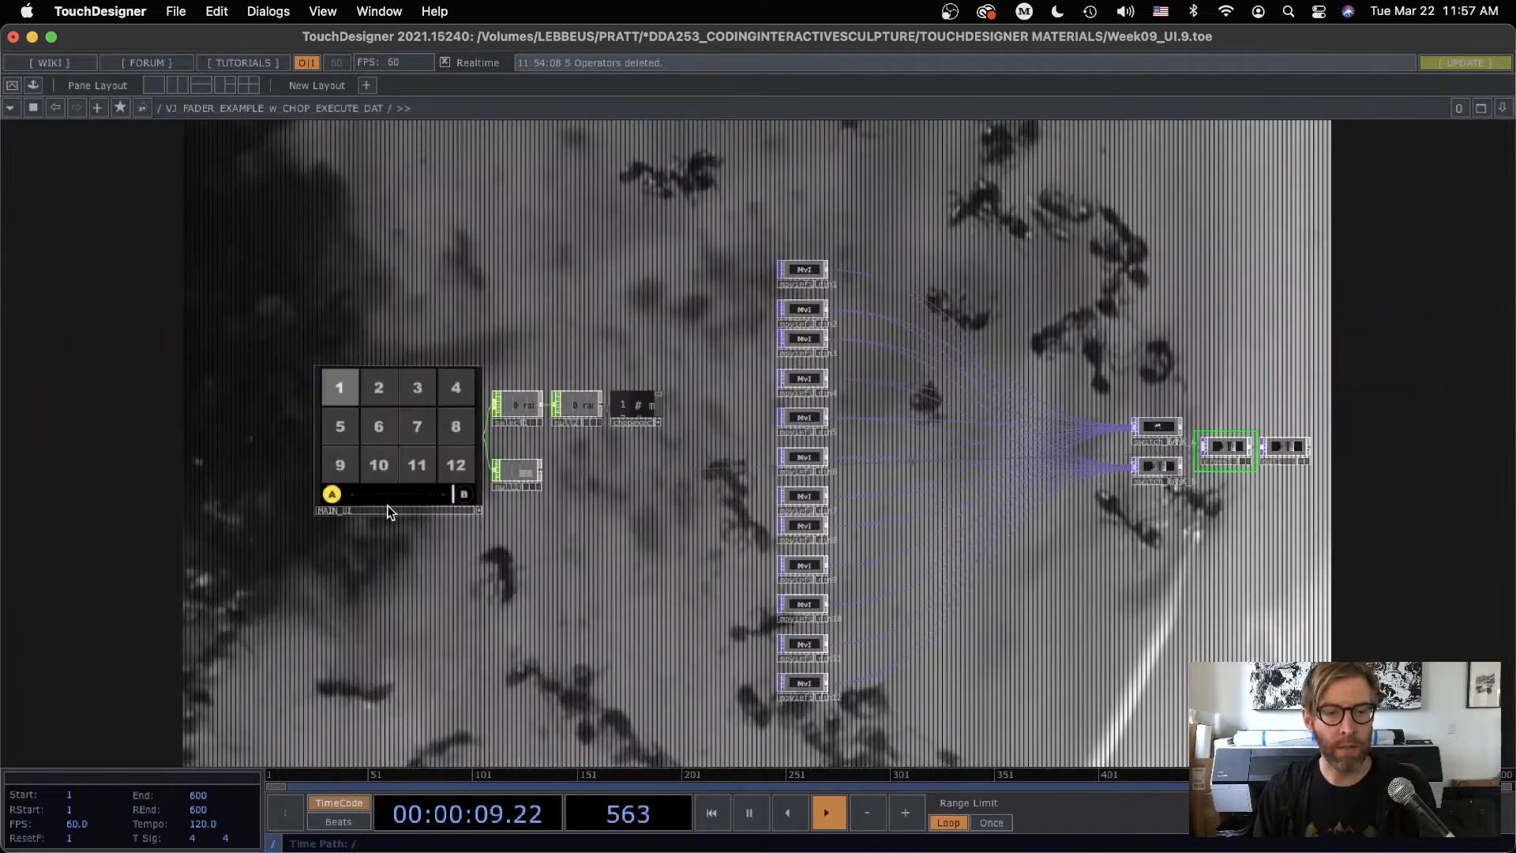
{"action": "scroll", "coordinate": [432, 545], "scroll_direction": "up", "scroll_amount": 2}
{"action": "scroll", "coordinate": [432, 544], "scroll_direction": "up", "scroll_amount": 3}
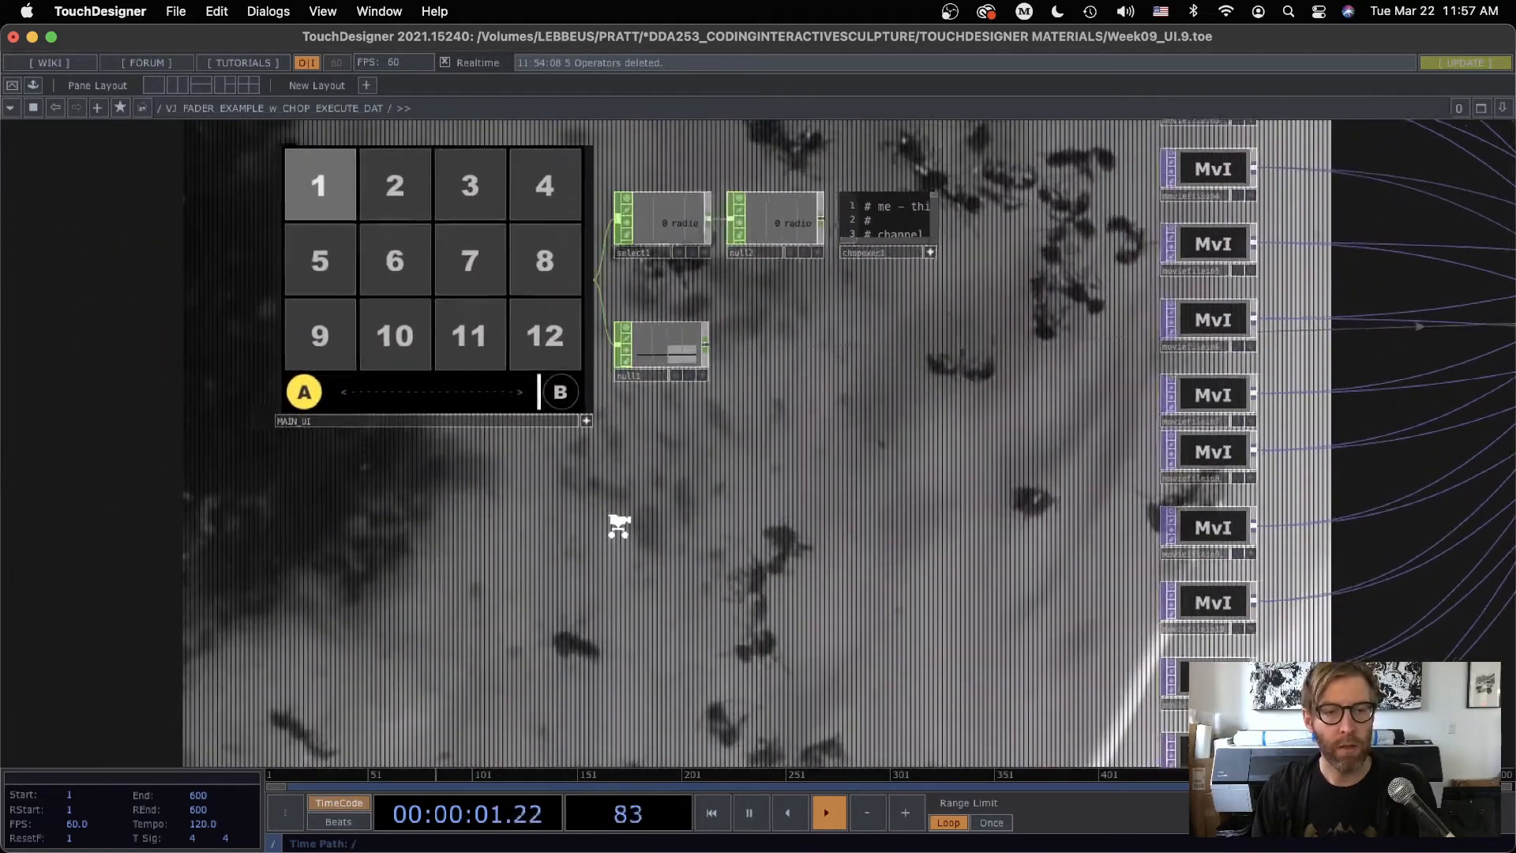
{"action": "left_click_drag", "start_coordinate": [605, 535], "coordinate": [586, 550]}
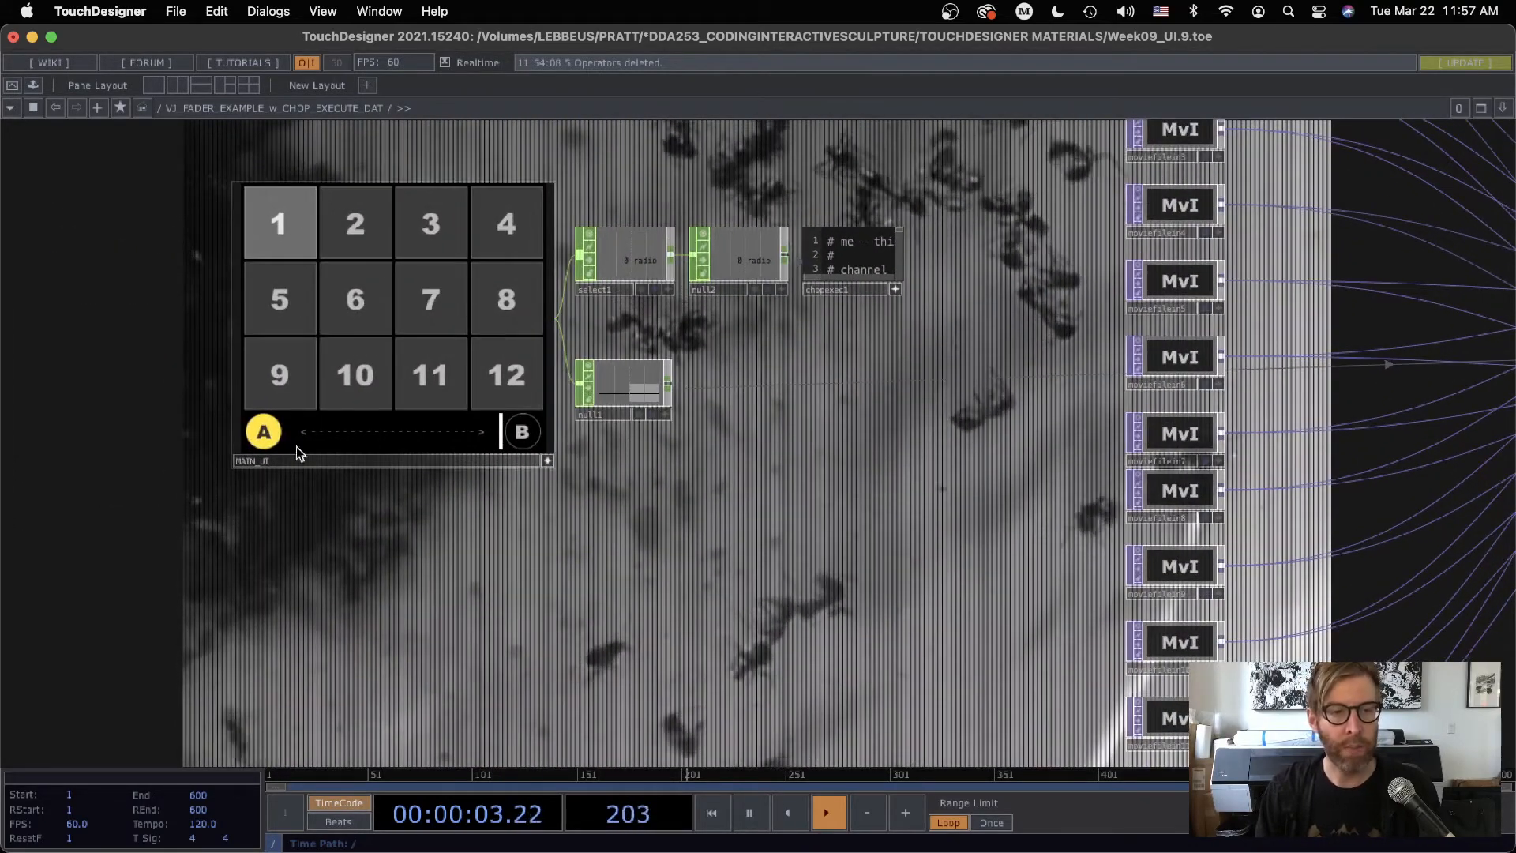
{"action": "left_click_drag", "start_coordinate": [500, 428], "coordinate": [538, 446]}
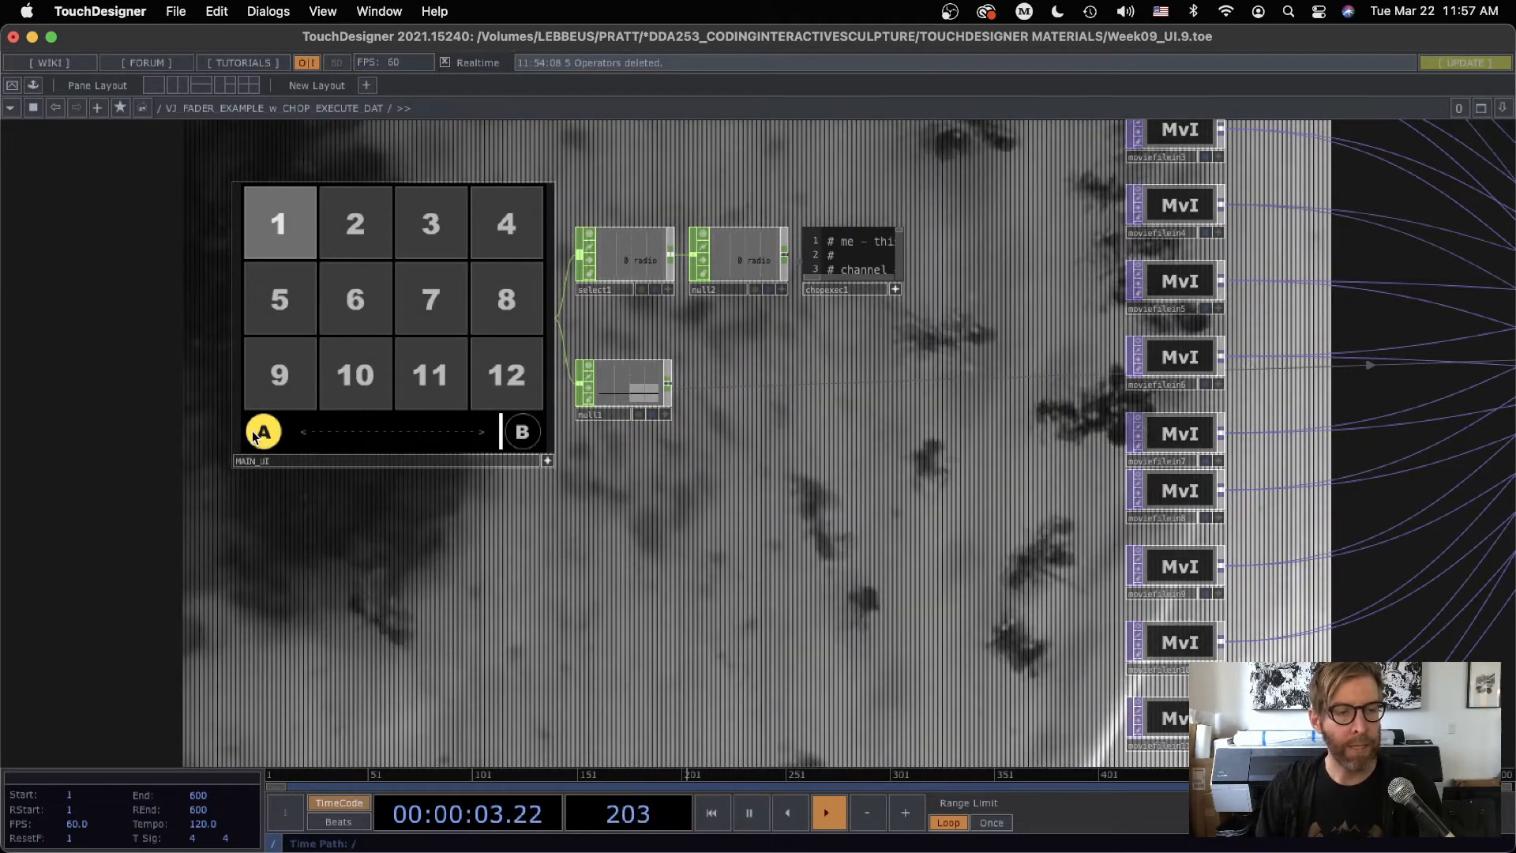
{"action": "left_click", "coordinate": [532, 434]}
{"action": "left_click", "coordinate": [259, 432]}
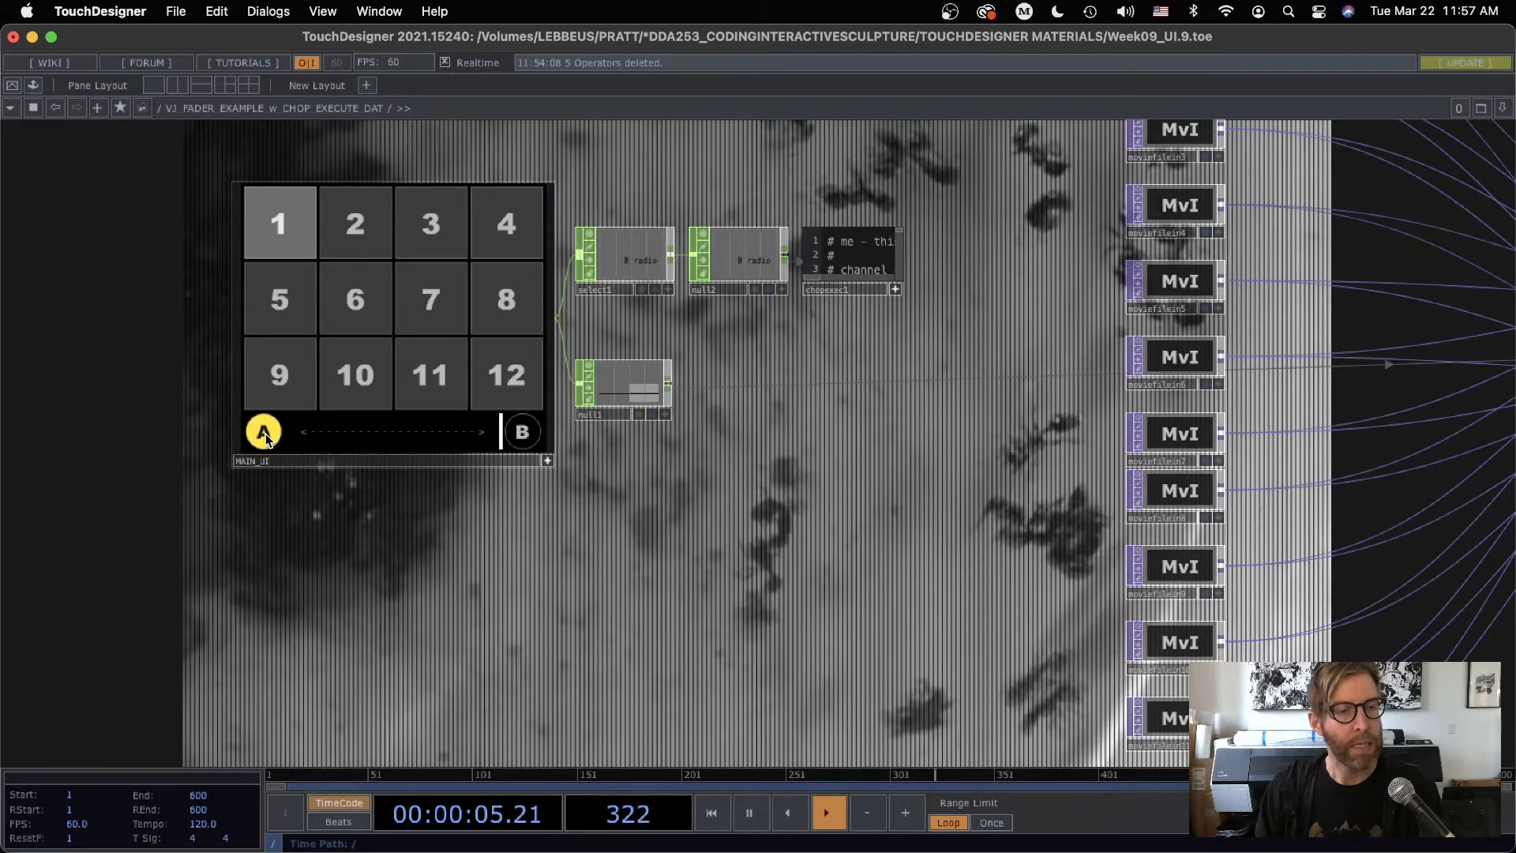
{"action": "left_click", "coordinate": [522, 434]}
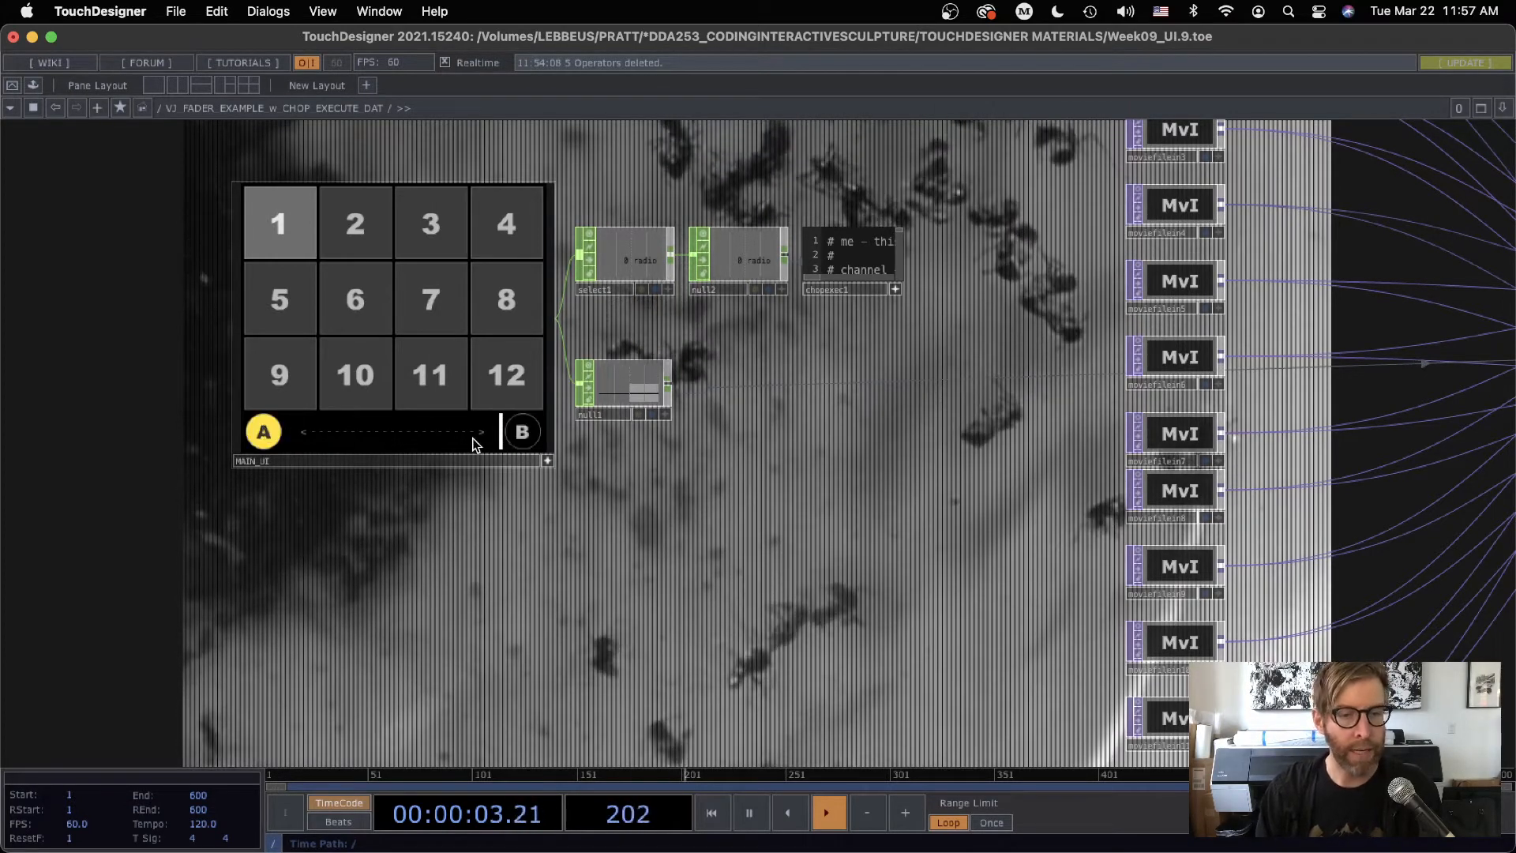
{"action": "left_click_drag", "start_coordinate": [401, 439], "coordinate": [521, 446]}
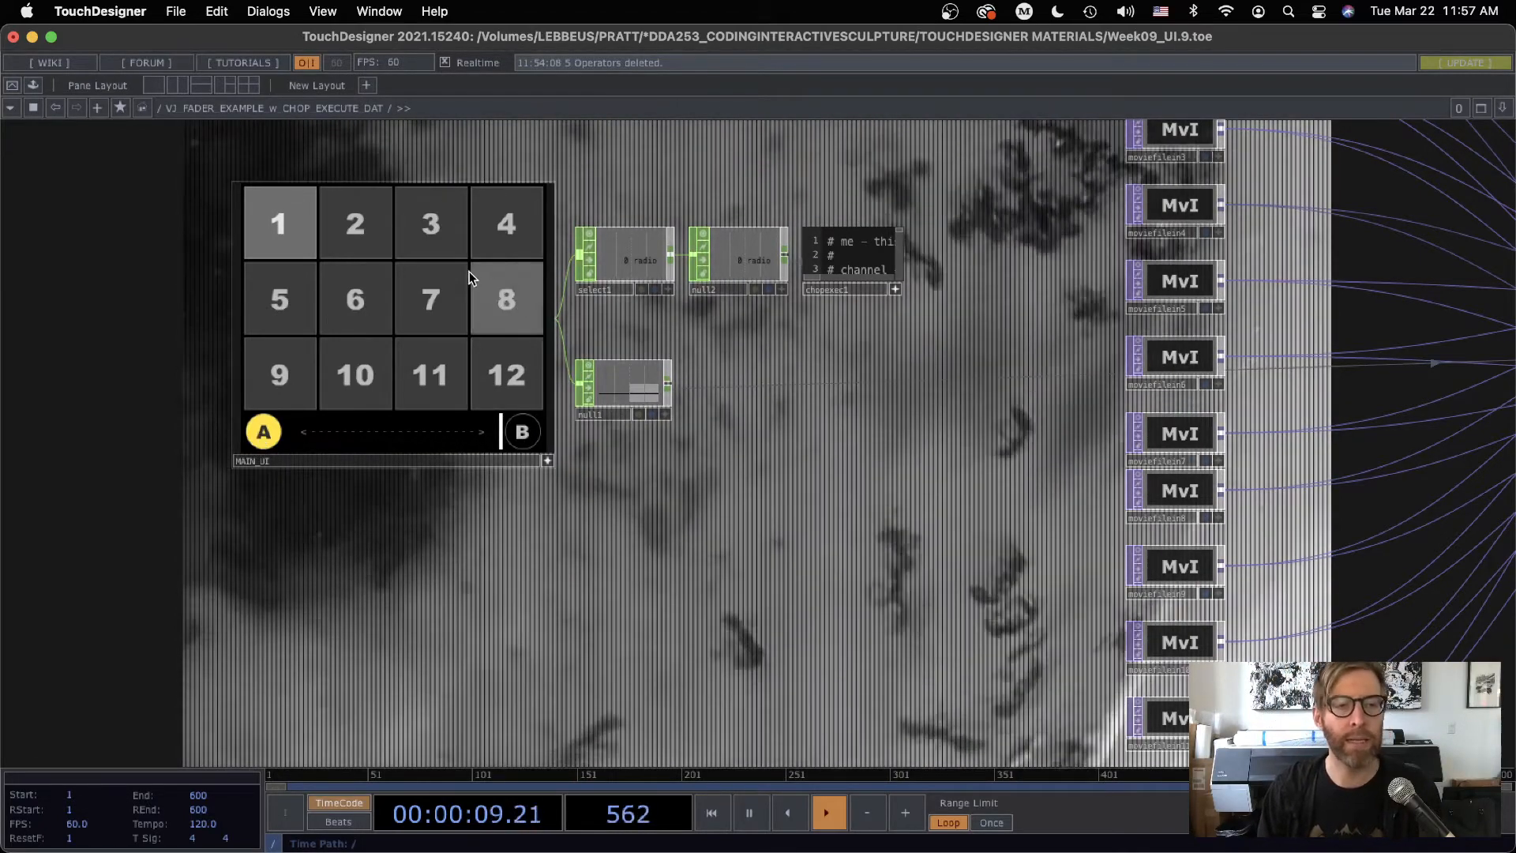
Try clip 2 on bank A, return to clip 1, and slide the MAIN_UI crossfader fully to A.
{"action": "left_click", "coordinate": [357, 227]}
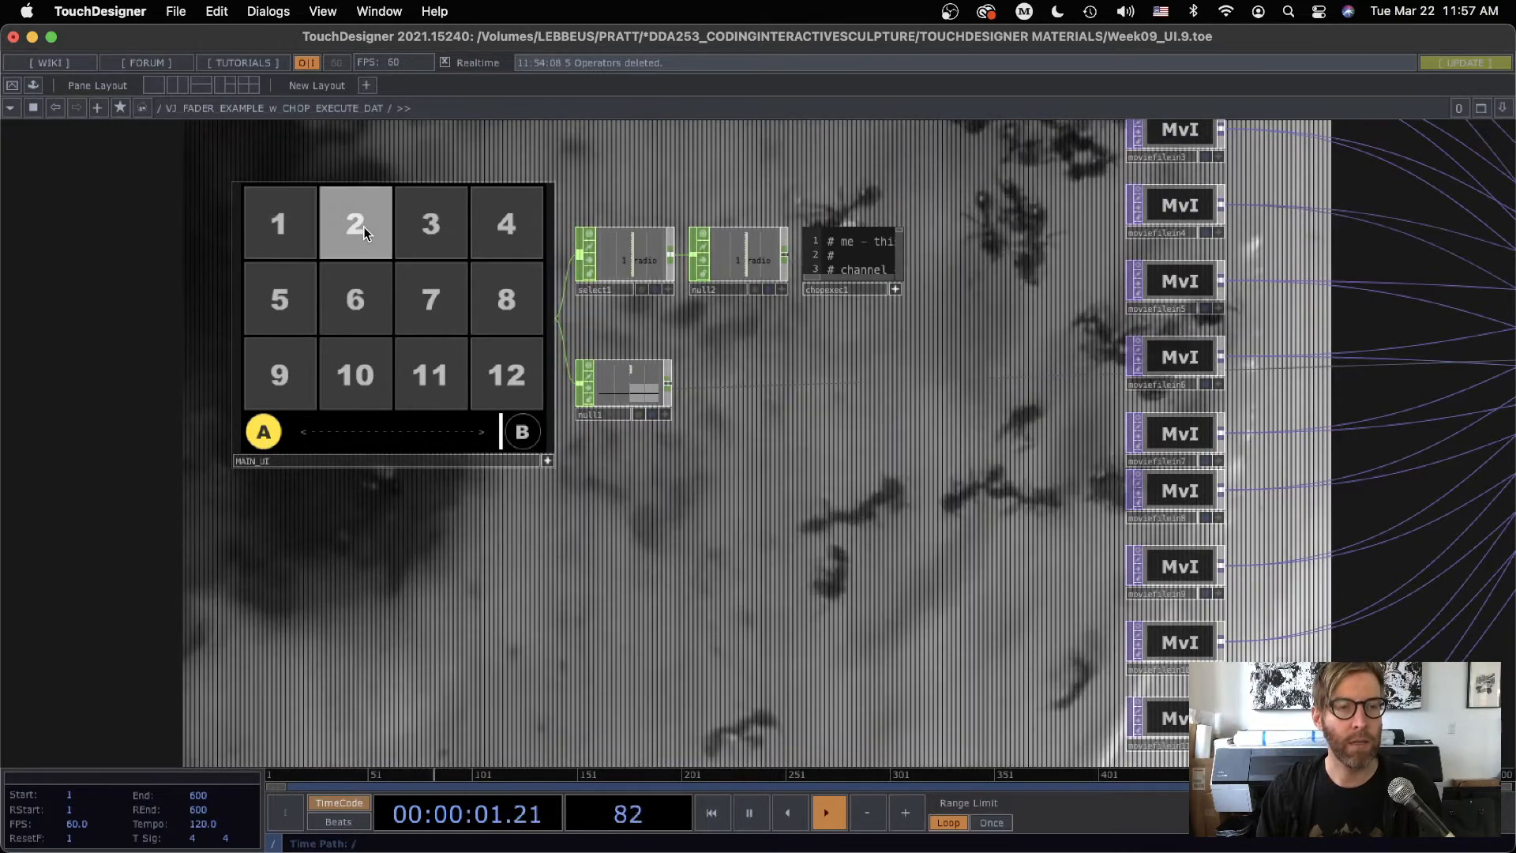
{"action": "left_click", "coordinate": [288, 226]}
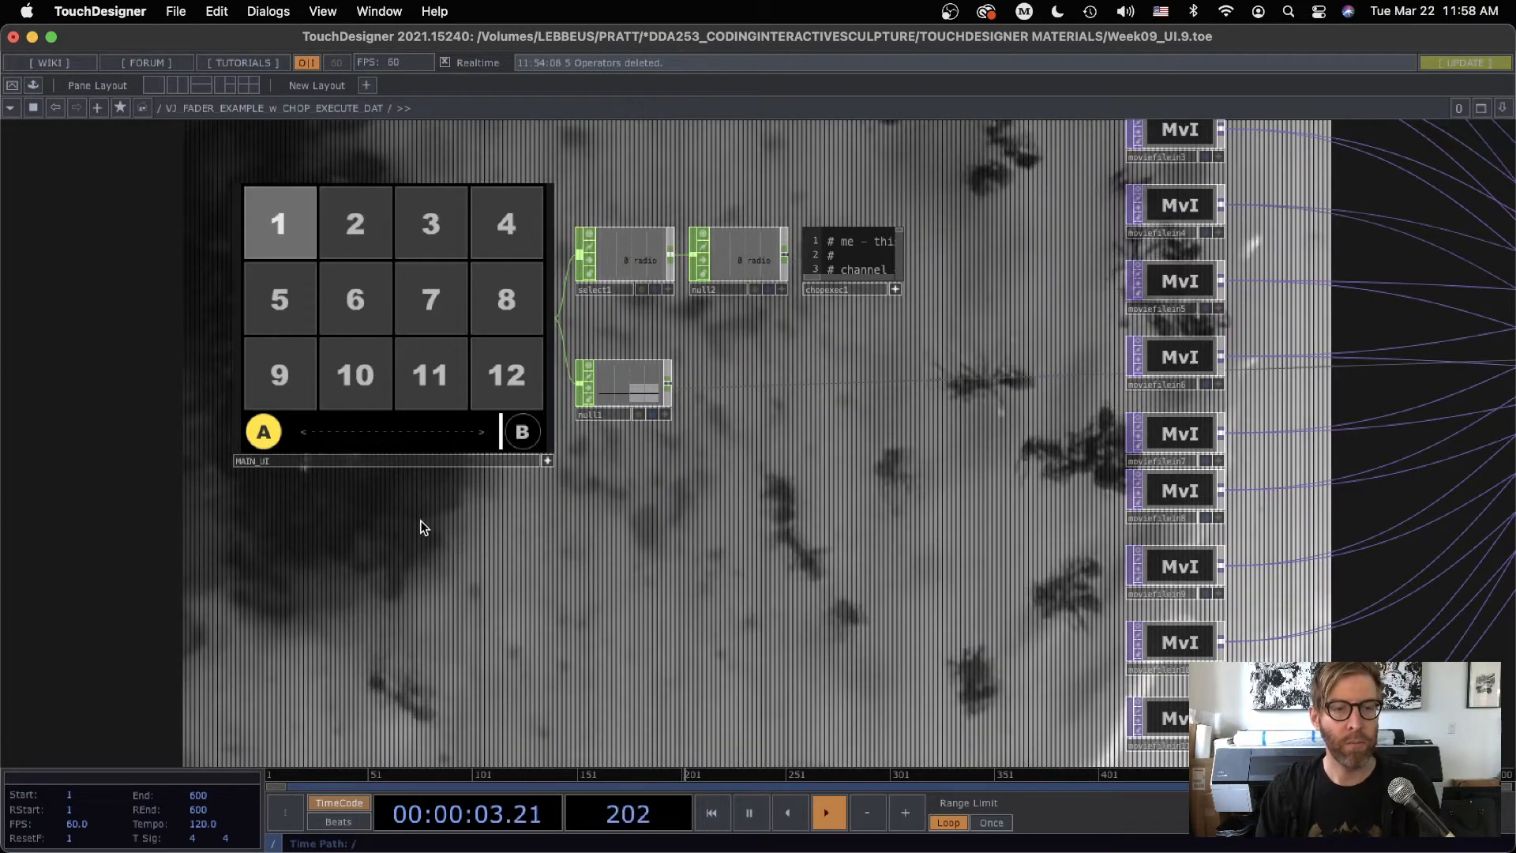
{"action": "left_click_drag", "start_coordinate": [495, 439], "coordinate": [285, 435]}
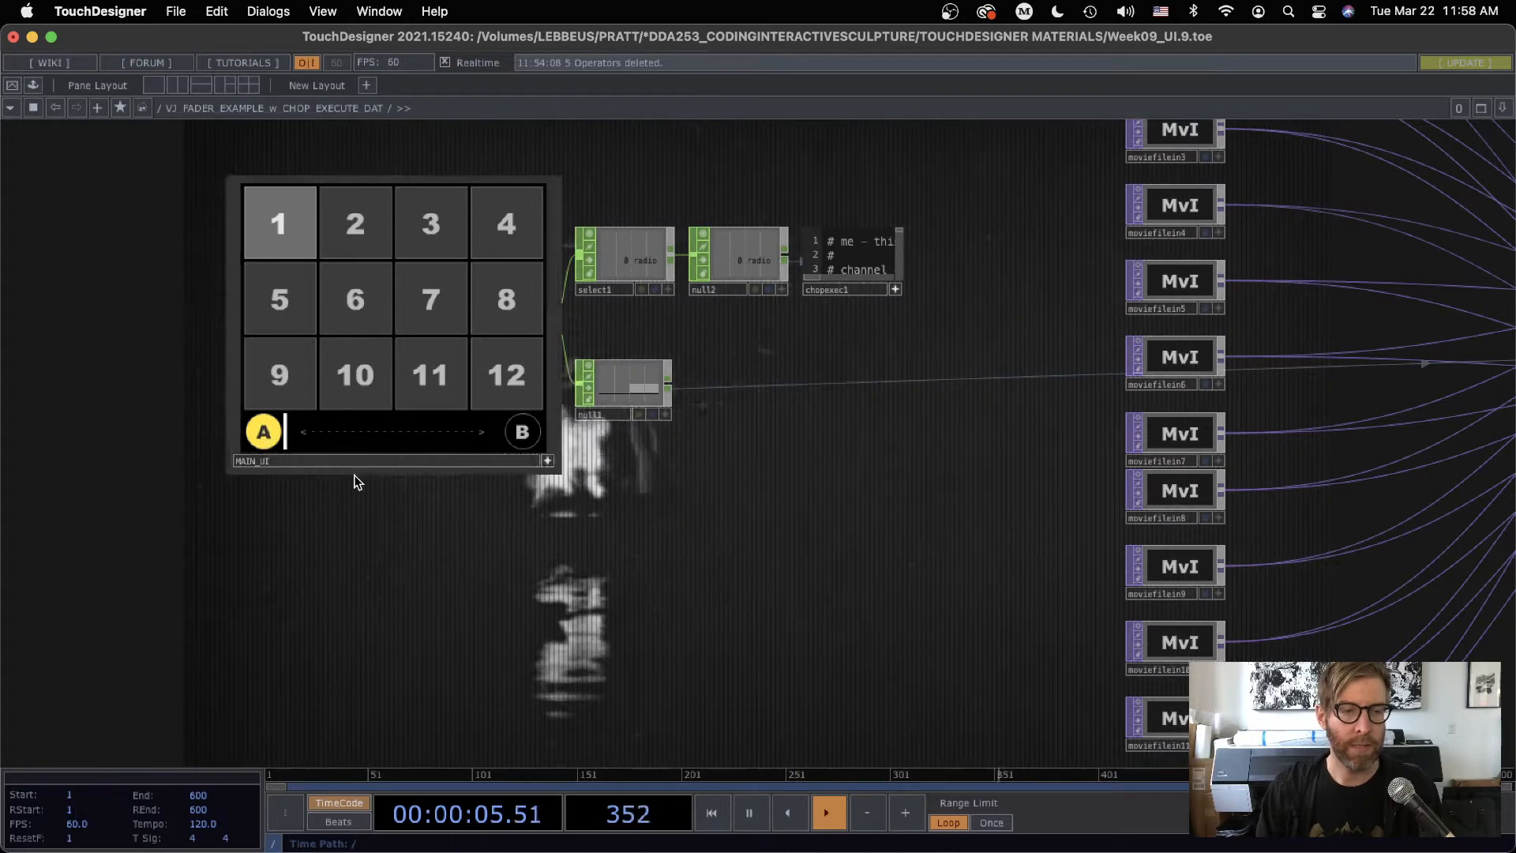
Cue clip 2 on bank B and clip 3 on bank A, crossfading to each clip once it is loaded.
{"action": "left_click", "coordinate": [366, 229]}
{"action": "left_click_drag", "start_coordinate": [293, 438], "coordinate": [250, 436]}
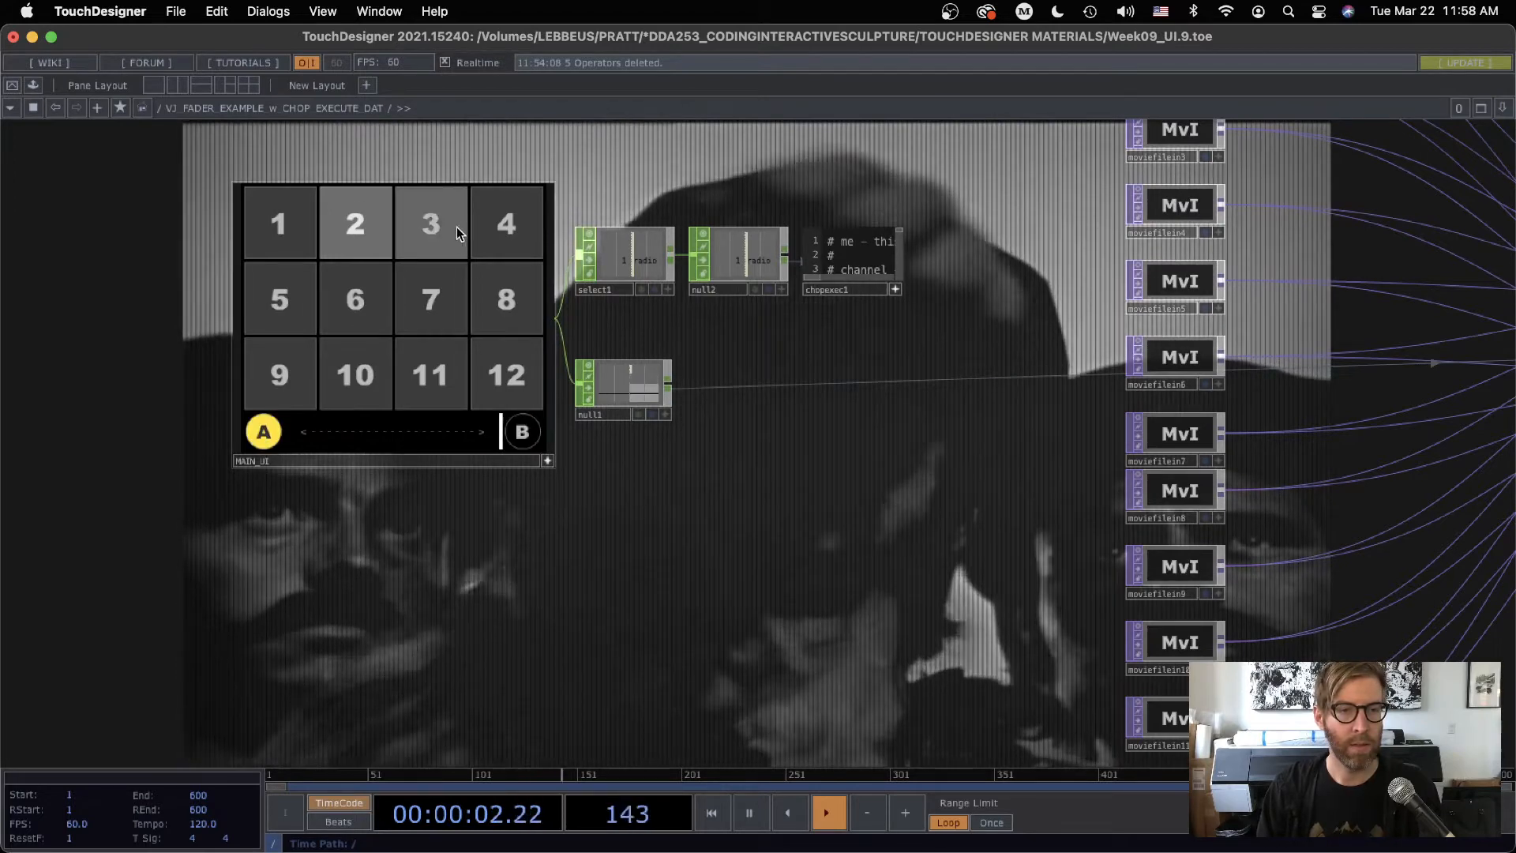
{"action": "left_click", "coordinate": [439, 224]}
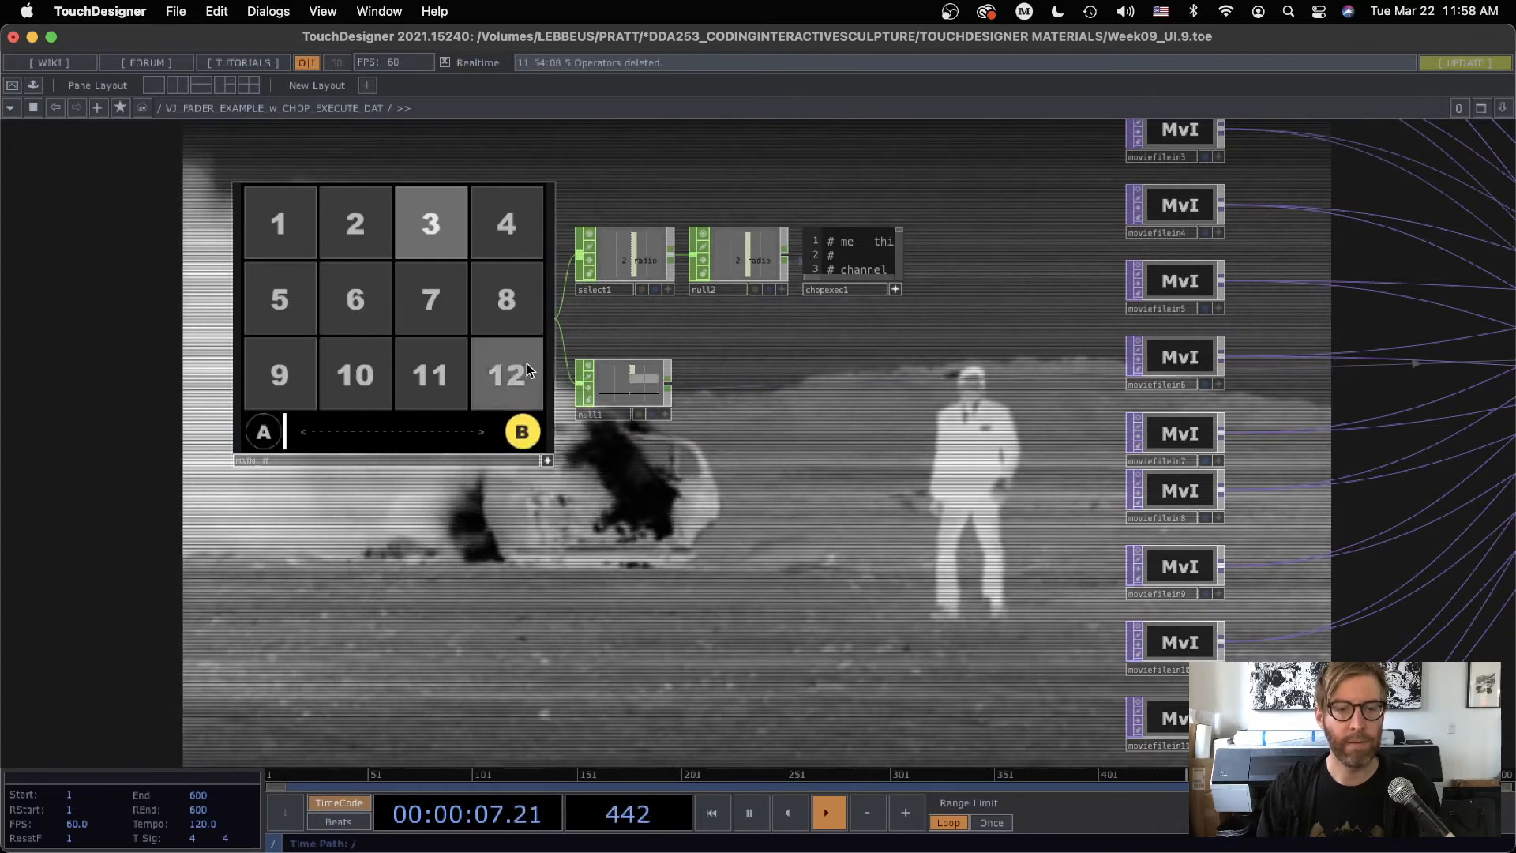
Try clip 4 on bank B, switch it to clip 6, and move the crossfader fully to B.
{"action": "left_click", "coordinate": [513, 213]}
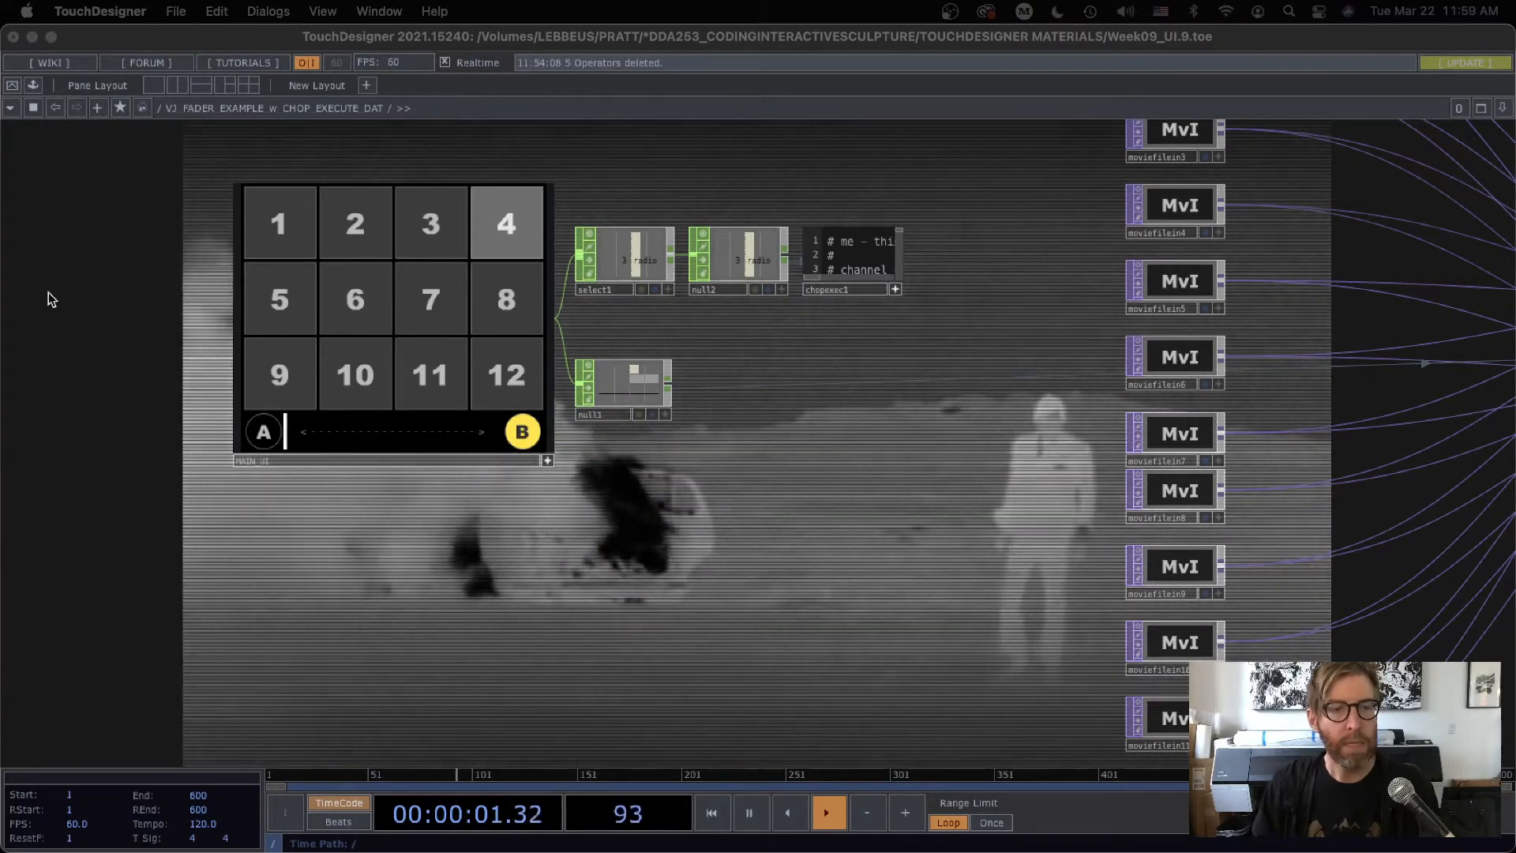
{"action": "left_click", "coordinate": [335, 307]}
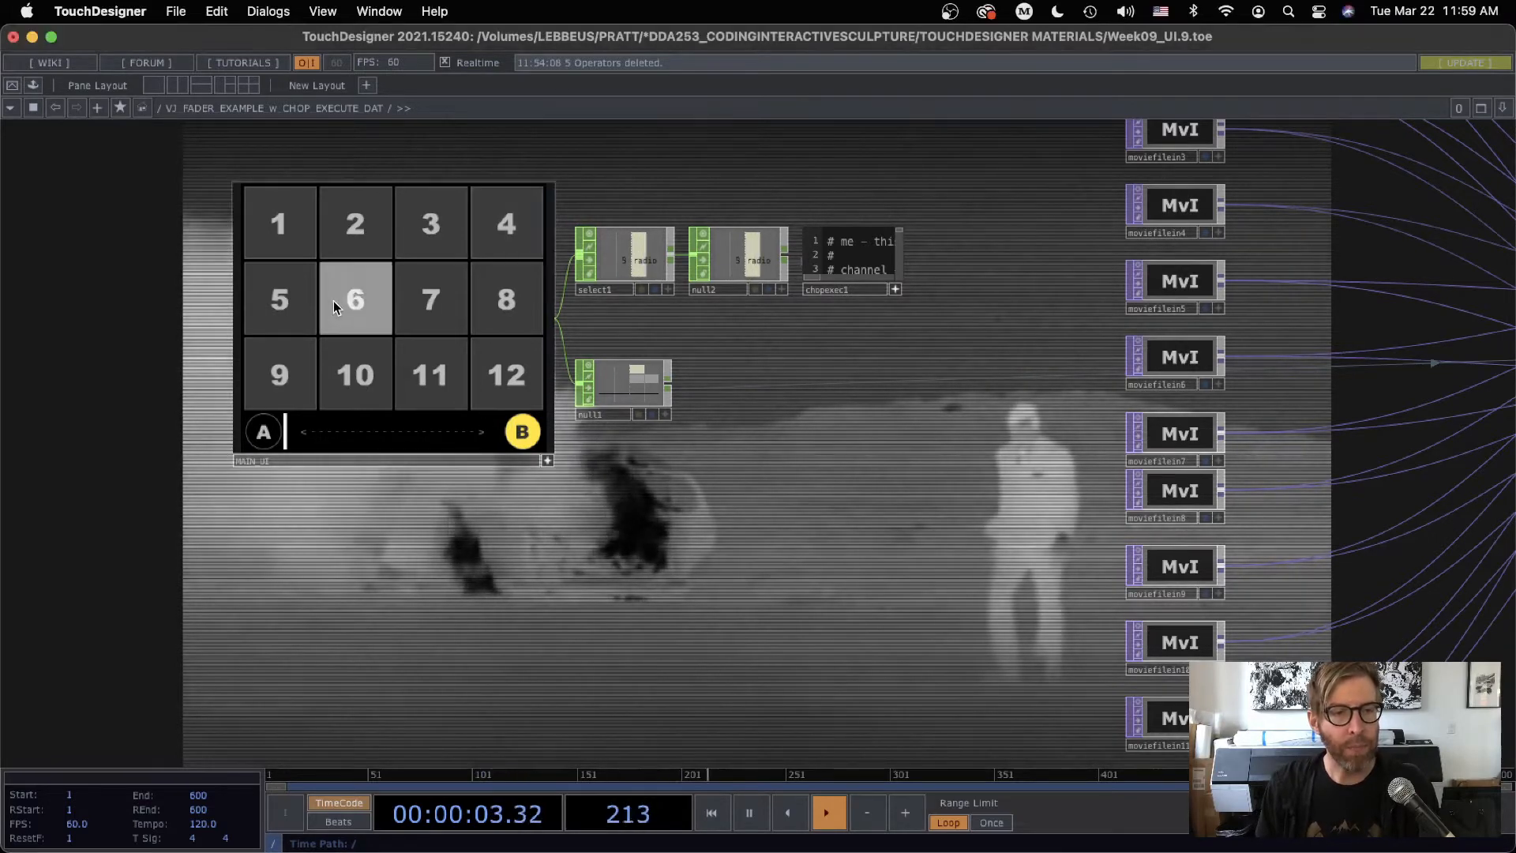
{"action": "left_click_drag", "start_coordinate": [281, 443], "coordinate": [500, 446]}
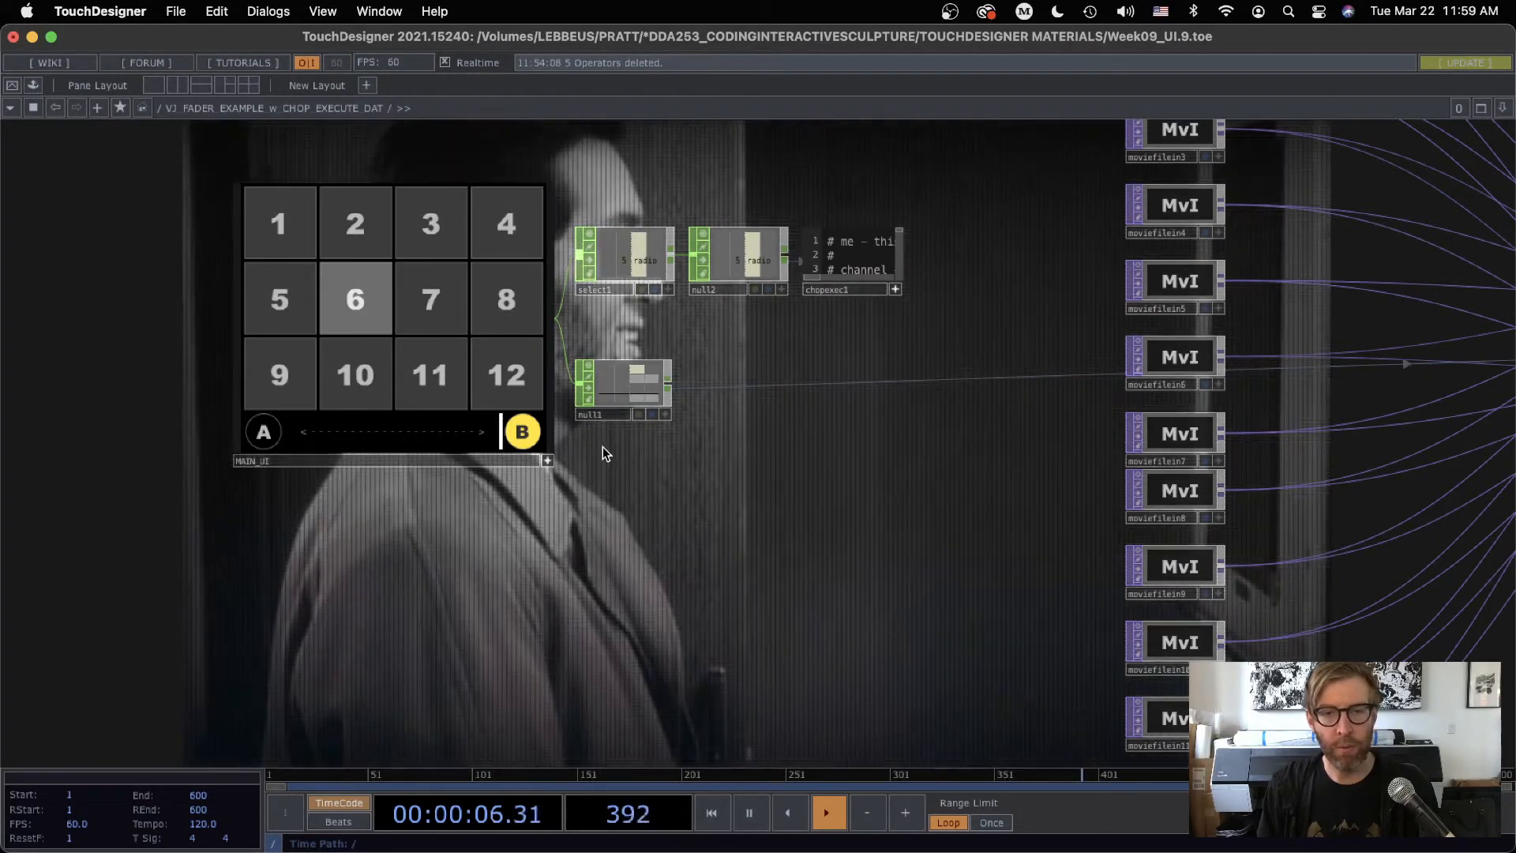
Read the onValueChange function in chopexec1 that sets the index of the two bank switches.
{"action": "left_click_drag", "start_coordinate": [836, 412], "coordinate": [705, 510]}
{"action": "left_click_drag", "start_coordinate": [739, 374], "coordinate": [767, 416]}
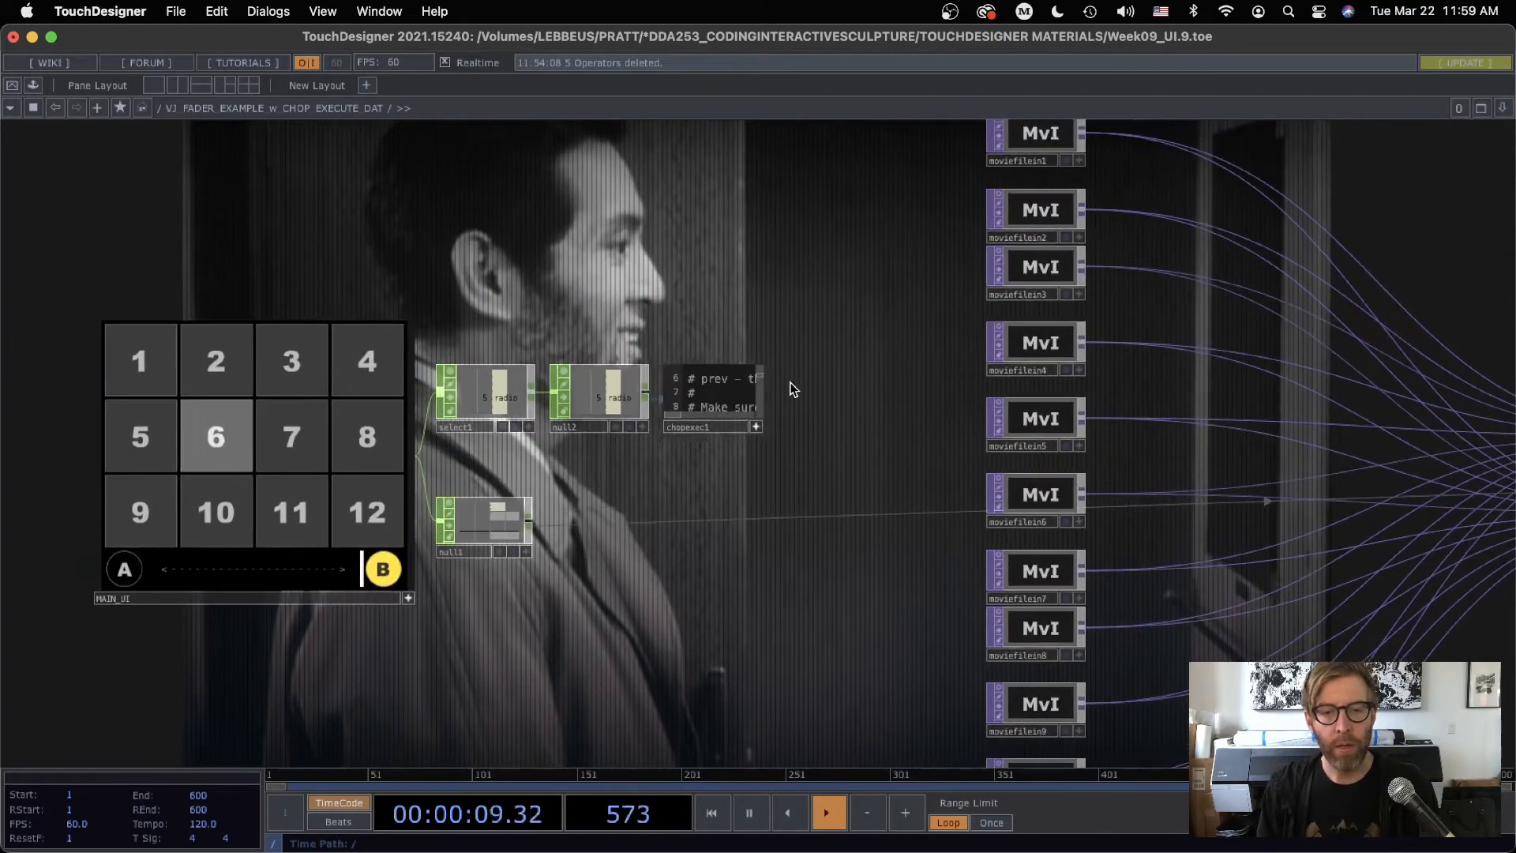
{"action": "scroll", "coordinate": [789, 399], "scroll_direction": "up", "scroll_amount": 10}
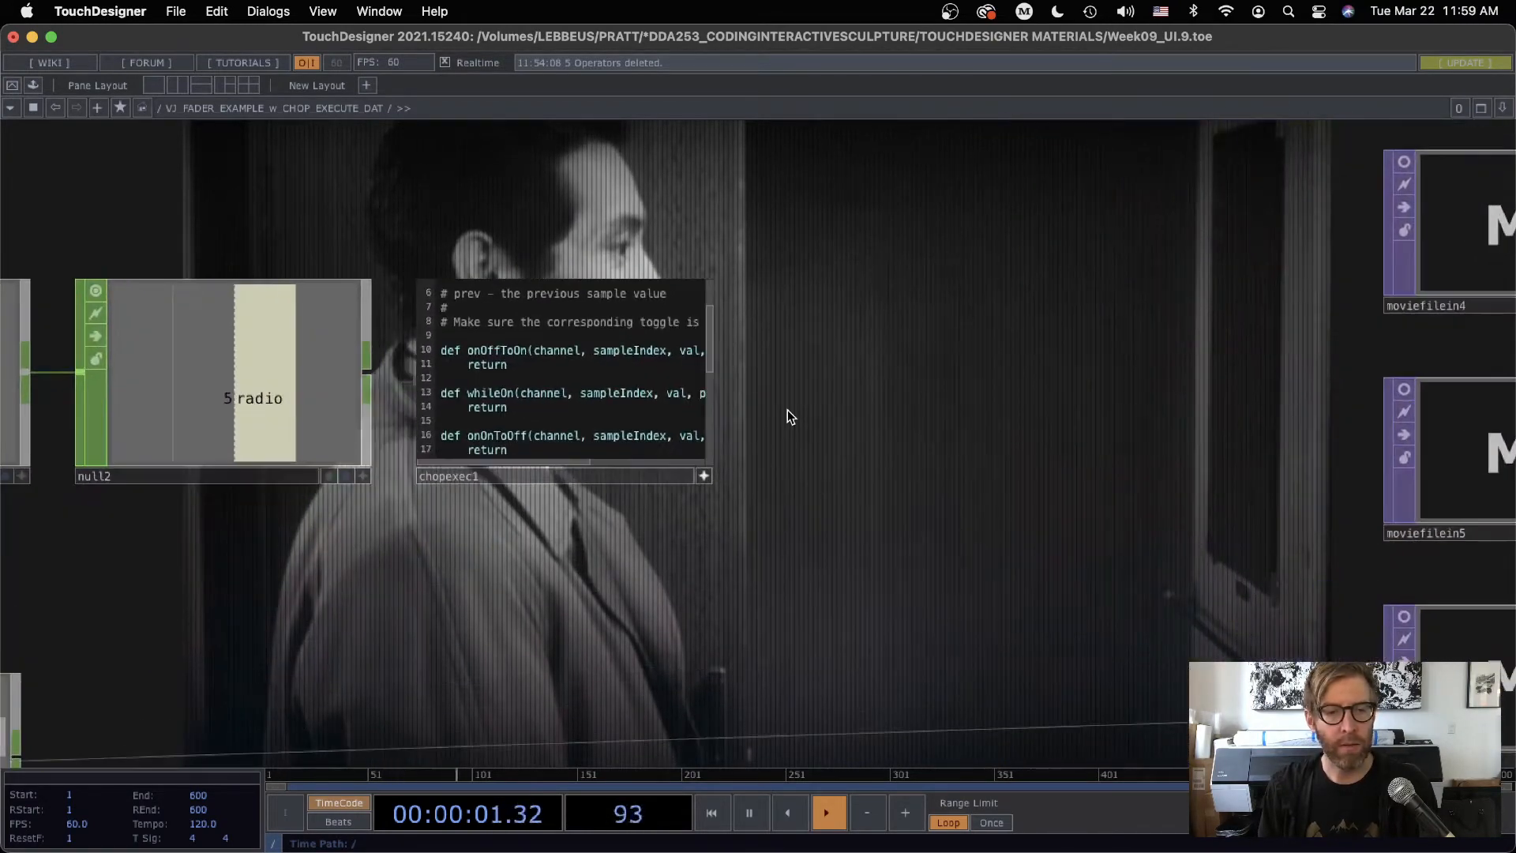
{"action": "scroll", "coordinate": [746, 419], "scroll_direction": "up", "scroll_amount": 6}
{"action": "left_click_drag", "start_coordinate": [602, 656], "coordinate": [886, 667]}
{"action": "scroll", "coordinate": [551, 608], "scroll_direction": "down", "scroll_amount": 1}
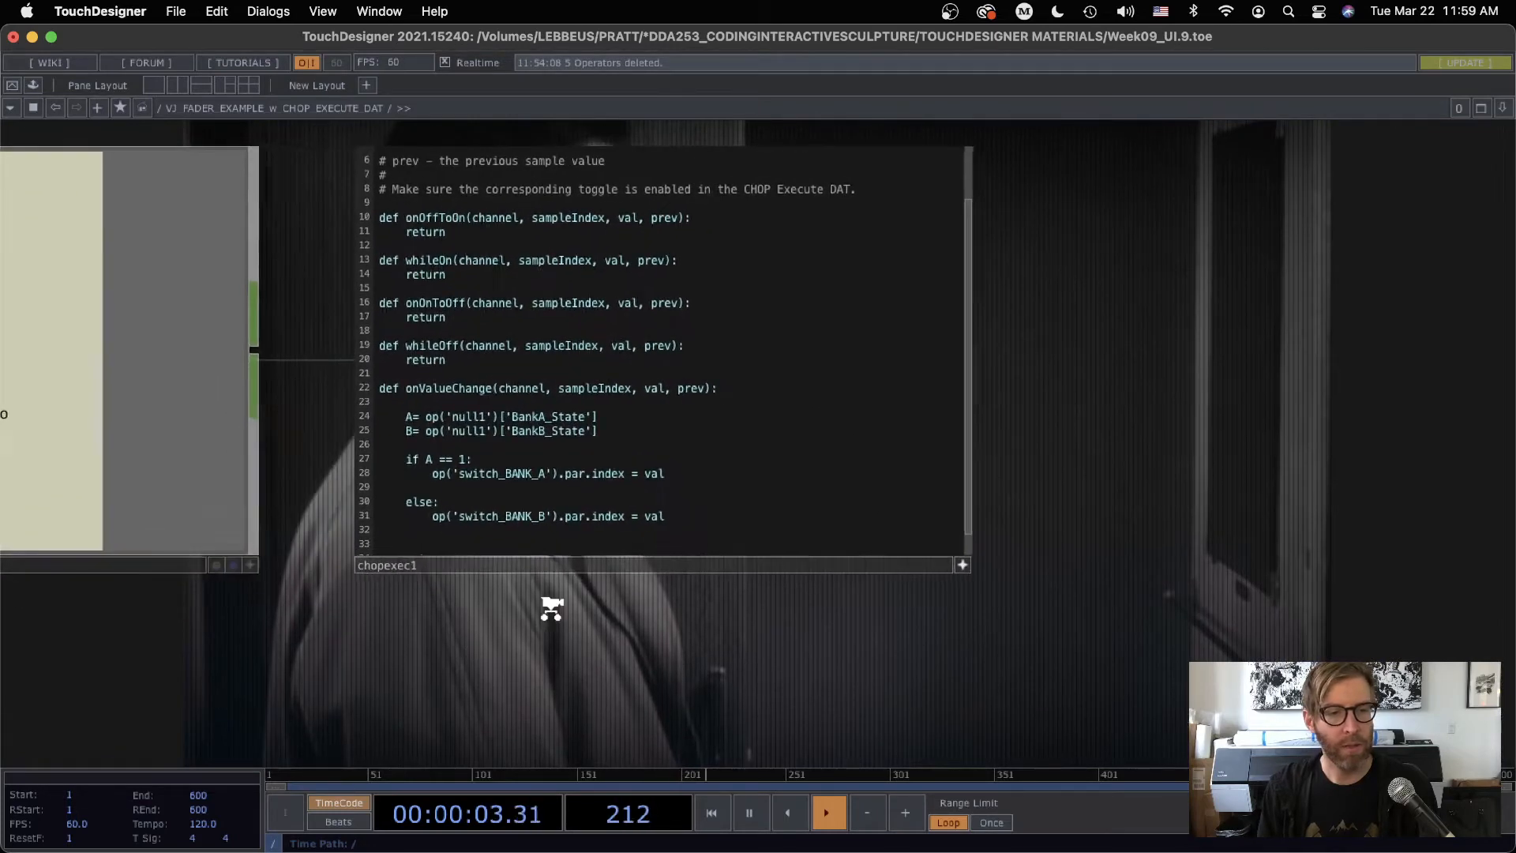
{"action": "scroll", "coordinate": [551, 608], "scroll_direction": "up", "scroll_amount": 1}
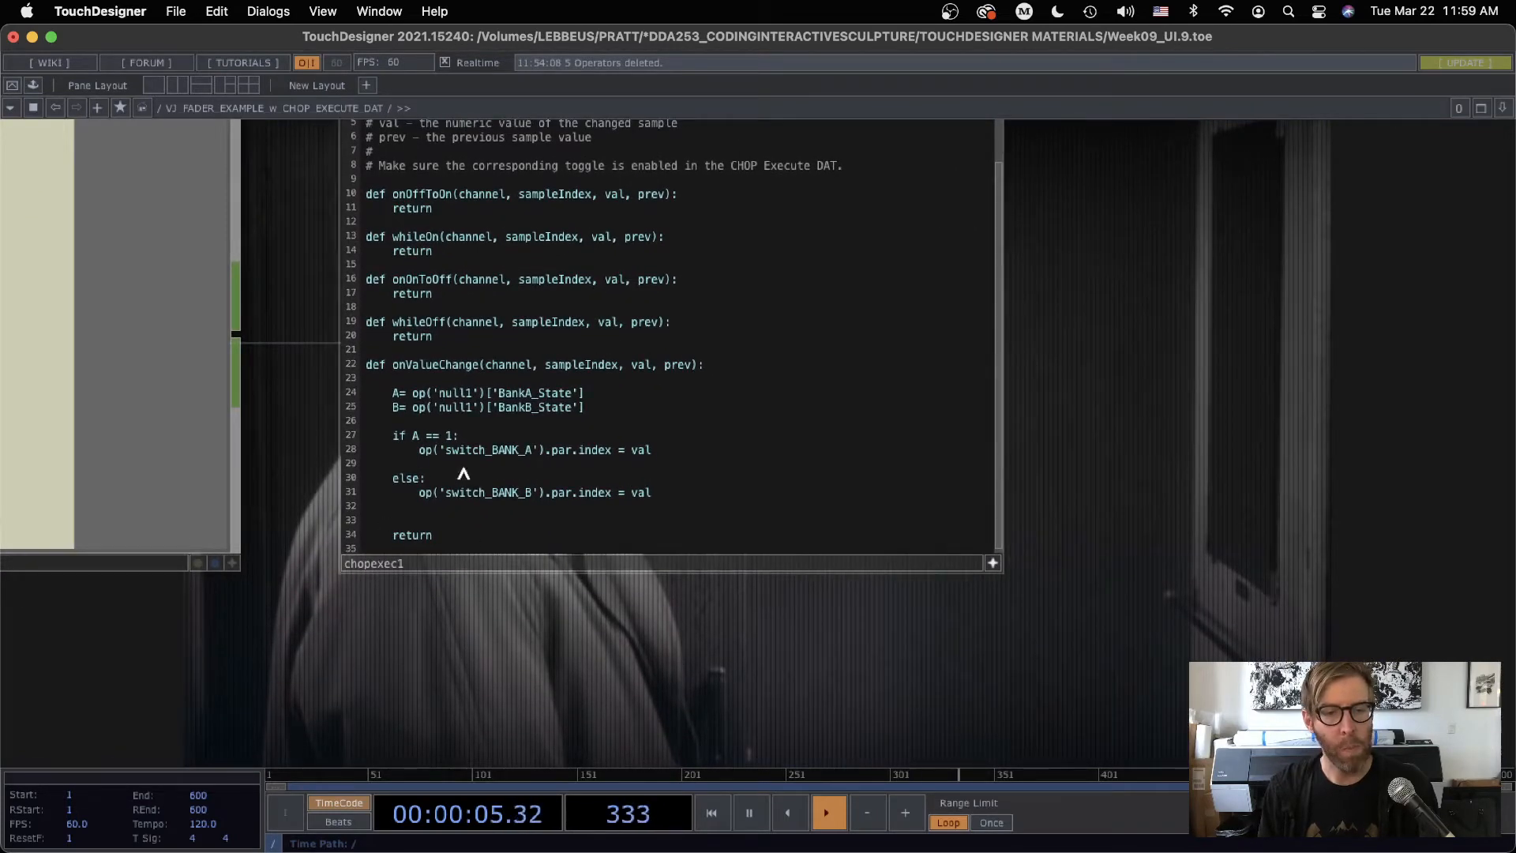
{"action": "scroll", "coordinate": [353, 620], "scroll_direction": "down", "scroll_amount": 3}
Compare the radio, bank state and fader channels in null1 with the A and B buttons of MAIN_UI.
{"action": "left_click_drag", "start_coordinate": [345, 626], "coordinate": [1262, 233]}
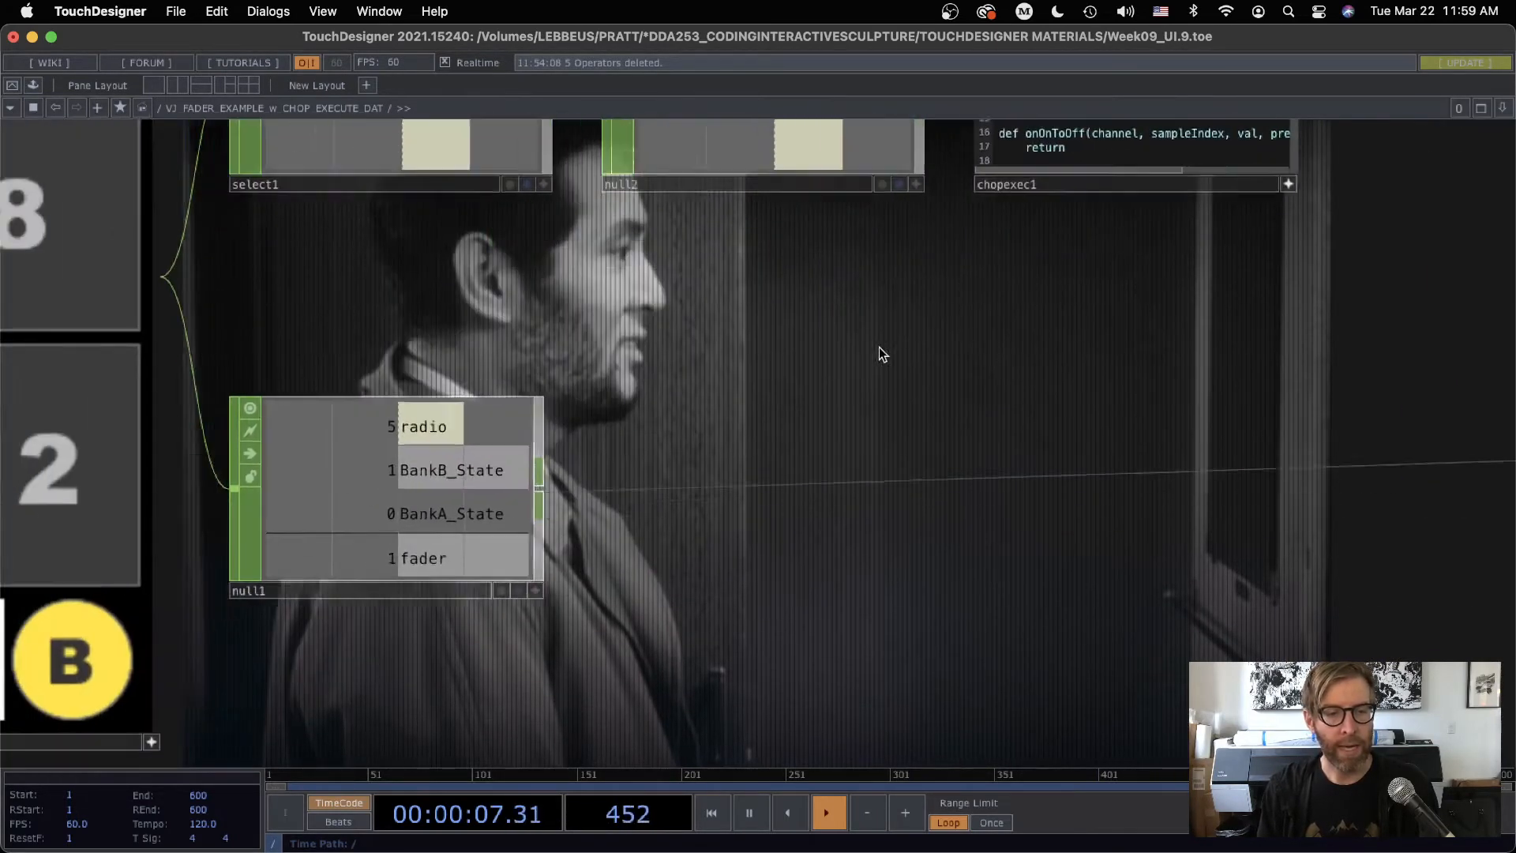
{"action": "left_click_drag", "start_coordinate": [495, 630], "coordinate": [1214, 418]}
{"action": "scroll", "coordinate": [538, 552], "scroll_direction": "down", "scroll_amount": 3}
{"action": "left_click_drag", "start_coordinate": [490, 623], "coordinate": [622, 591]}
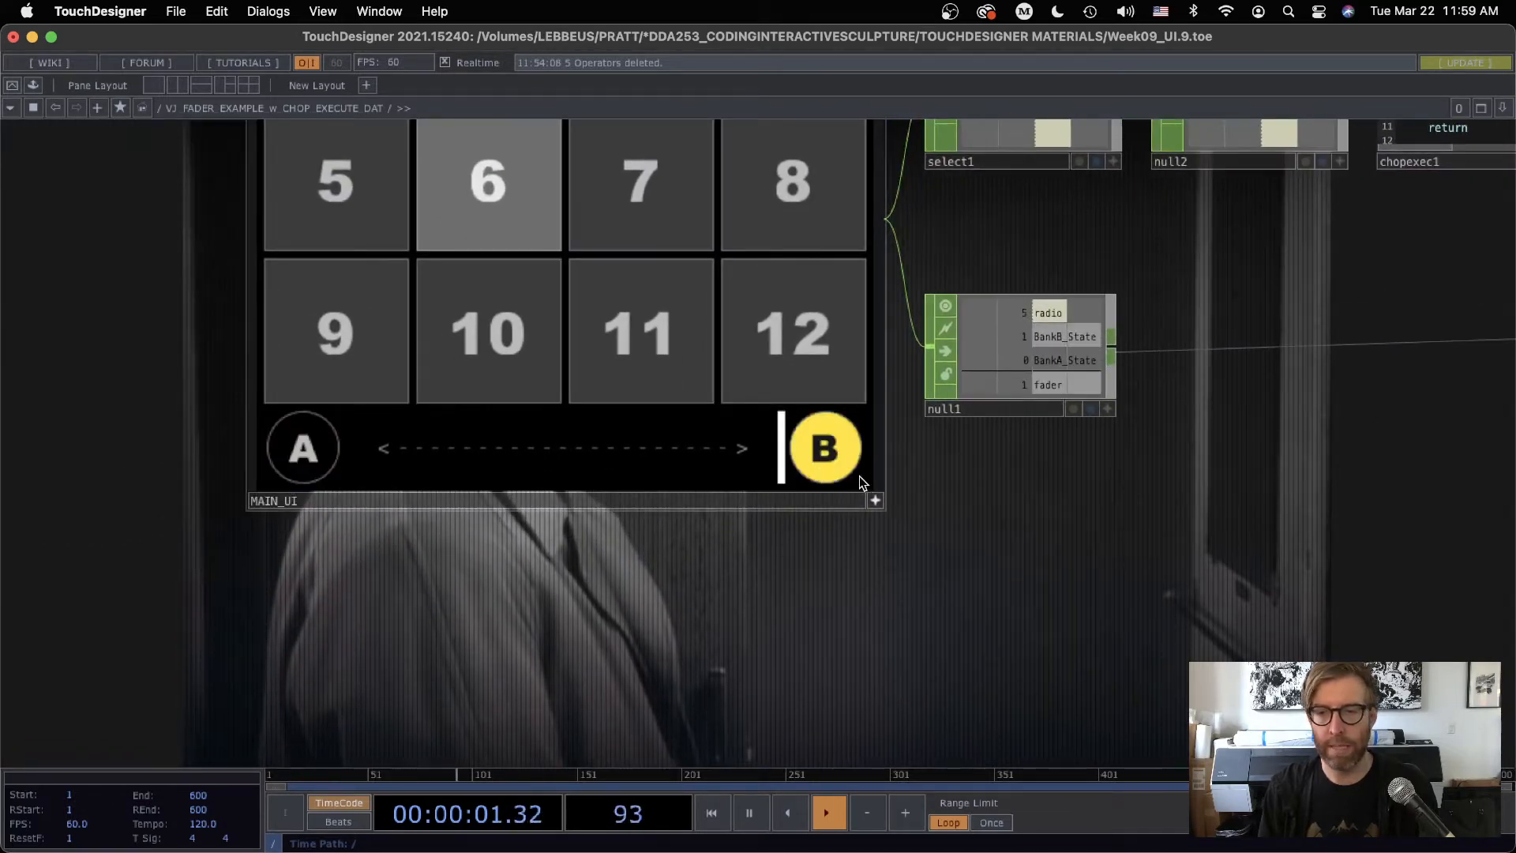
Switch the active bank back and forth between A and B in MAIN_UI, ending on A, while watching null1's bank state channels.
{"action": "scroll", "coordinate": [998, 477], "scroll_direction": "up", "scroll_amount": 2}
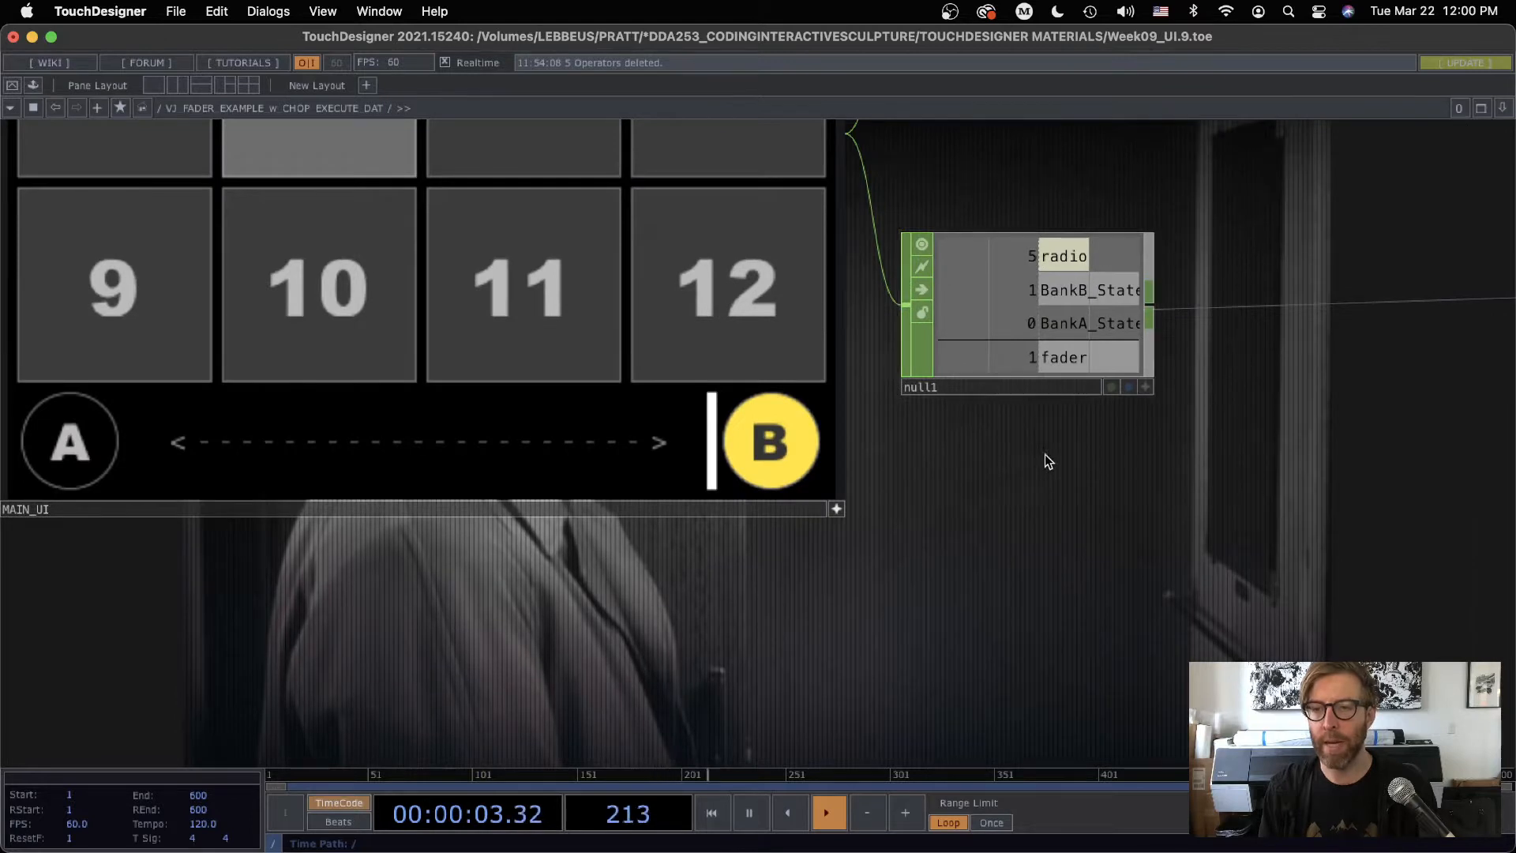
{"action": "scroll", "coordinate": [1045, 455], "scroll_direction": "up", "scroll_amount": 3}
{"action": "scroll", "coordinate": [968, 482], "scroll_direction": "down", "scroll_amount": 3}
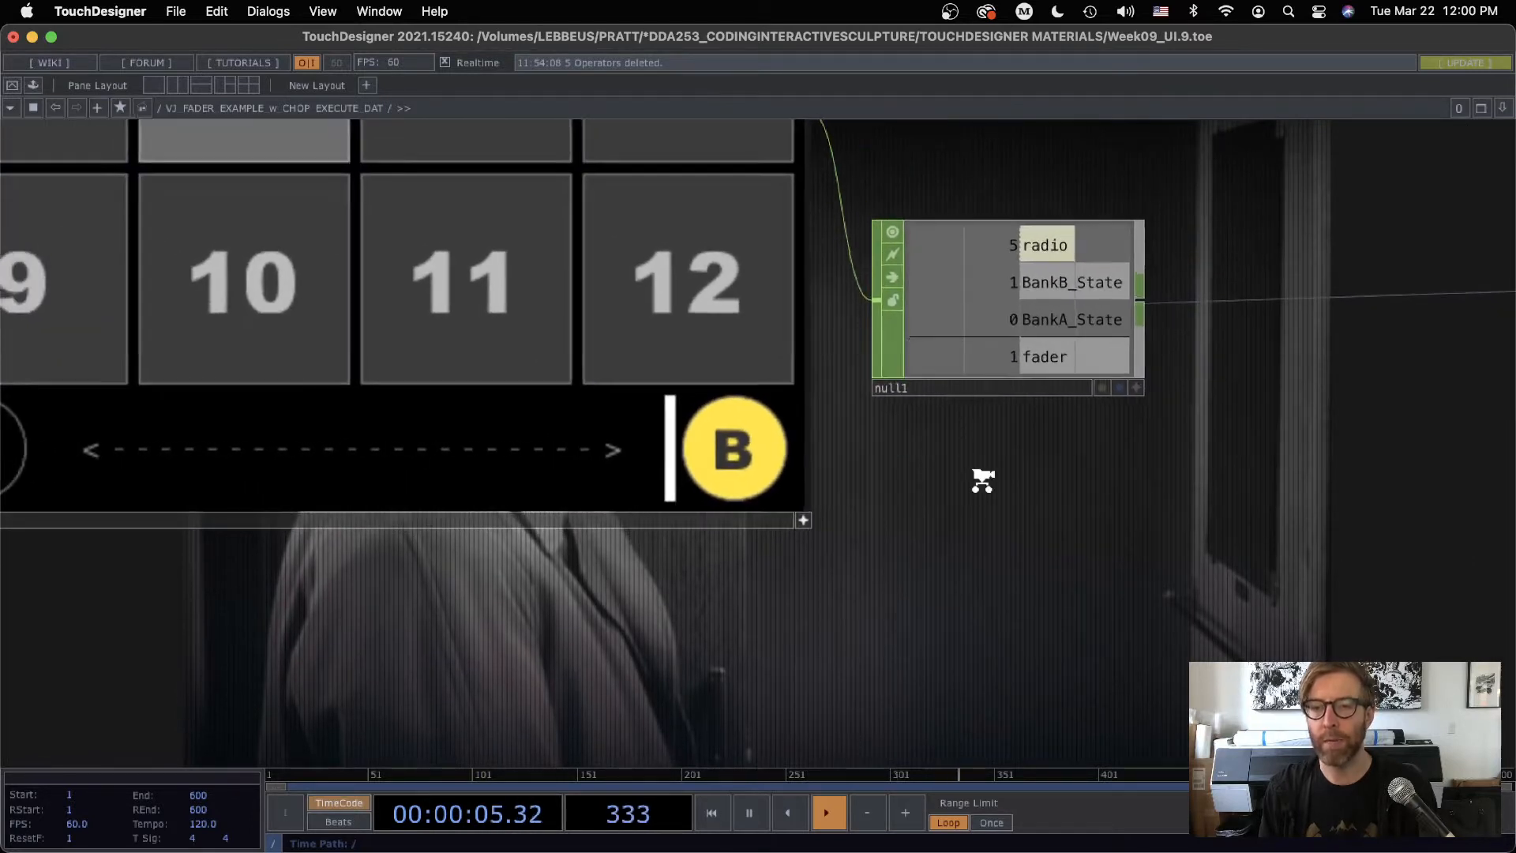
{"action": "left_click_drag", "start_coordinate": [1010, 477], "coordinate": [1167, 466]}
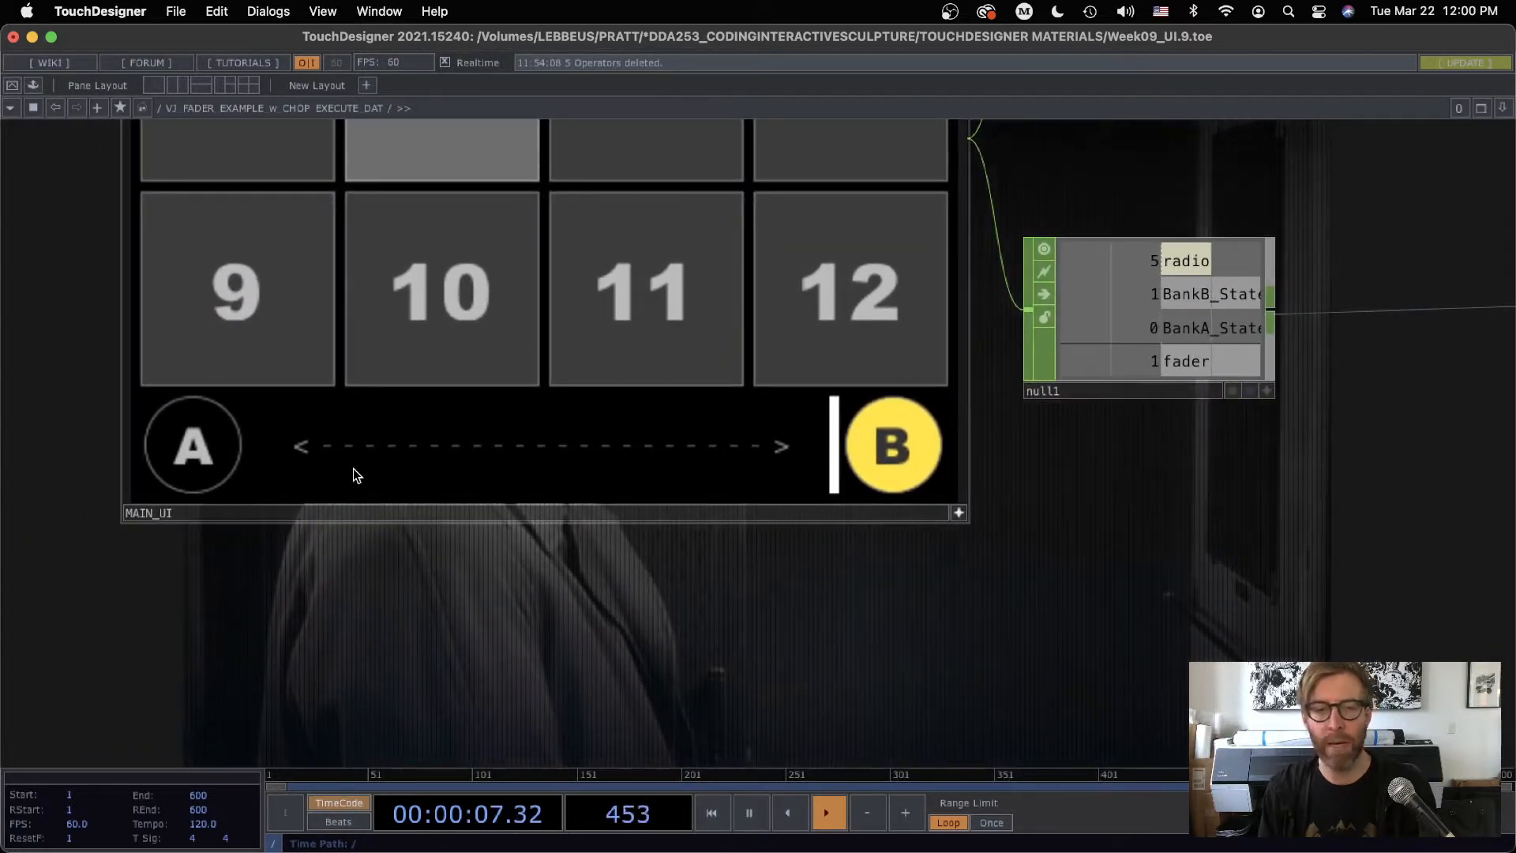
{"action": "left_click", "coordinate": [215, 450]}
{"action": "left_click", "coordinate": [907, 439]}
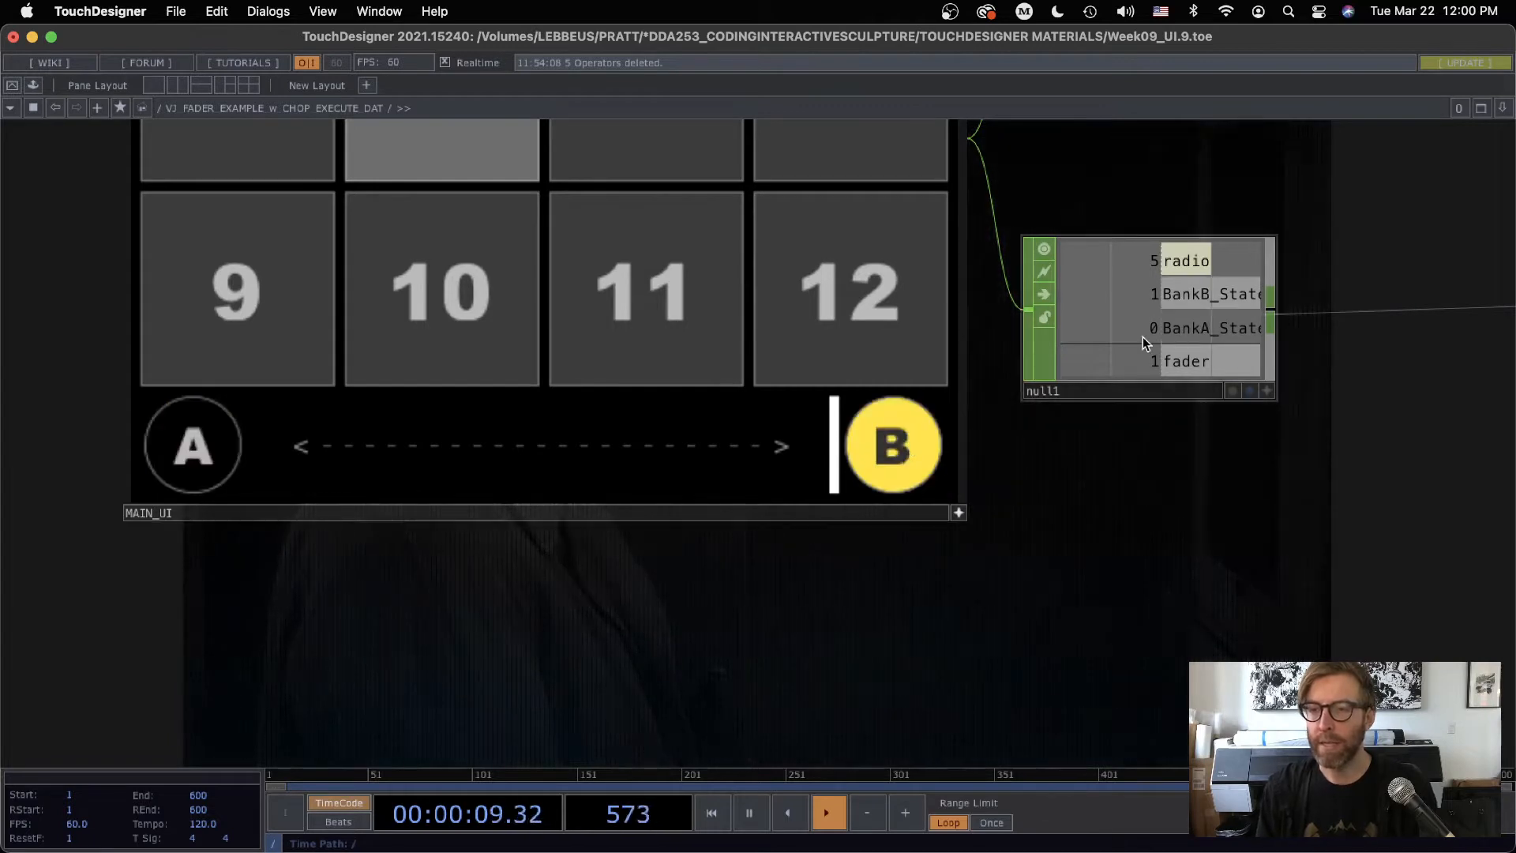
{"action": "left_click", "coordinate": [196, 448]}
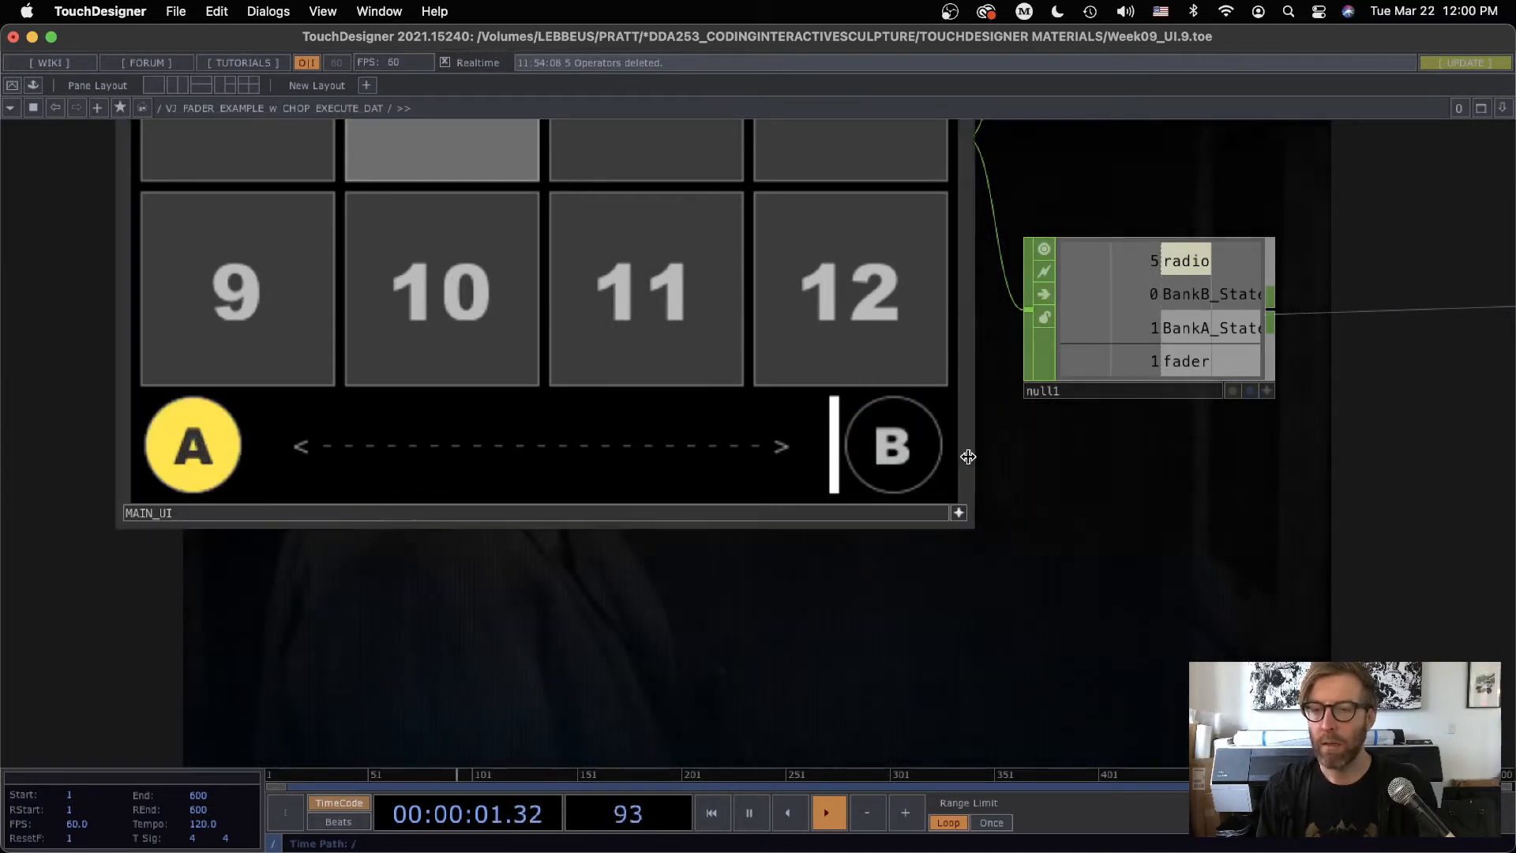
{"action": "left_click", "coordinate": [896, 451]}
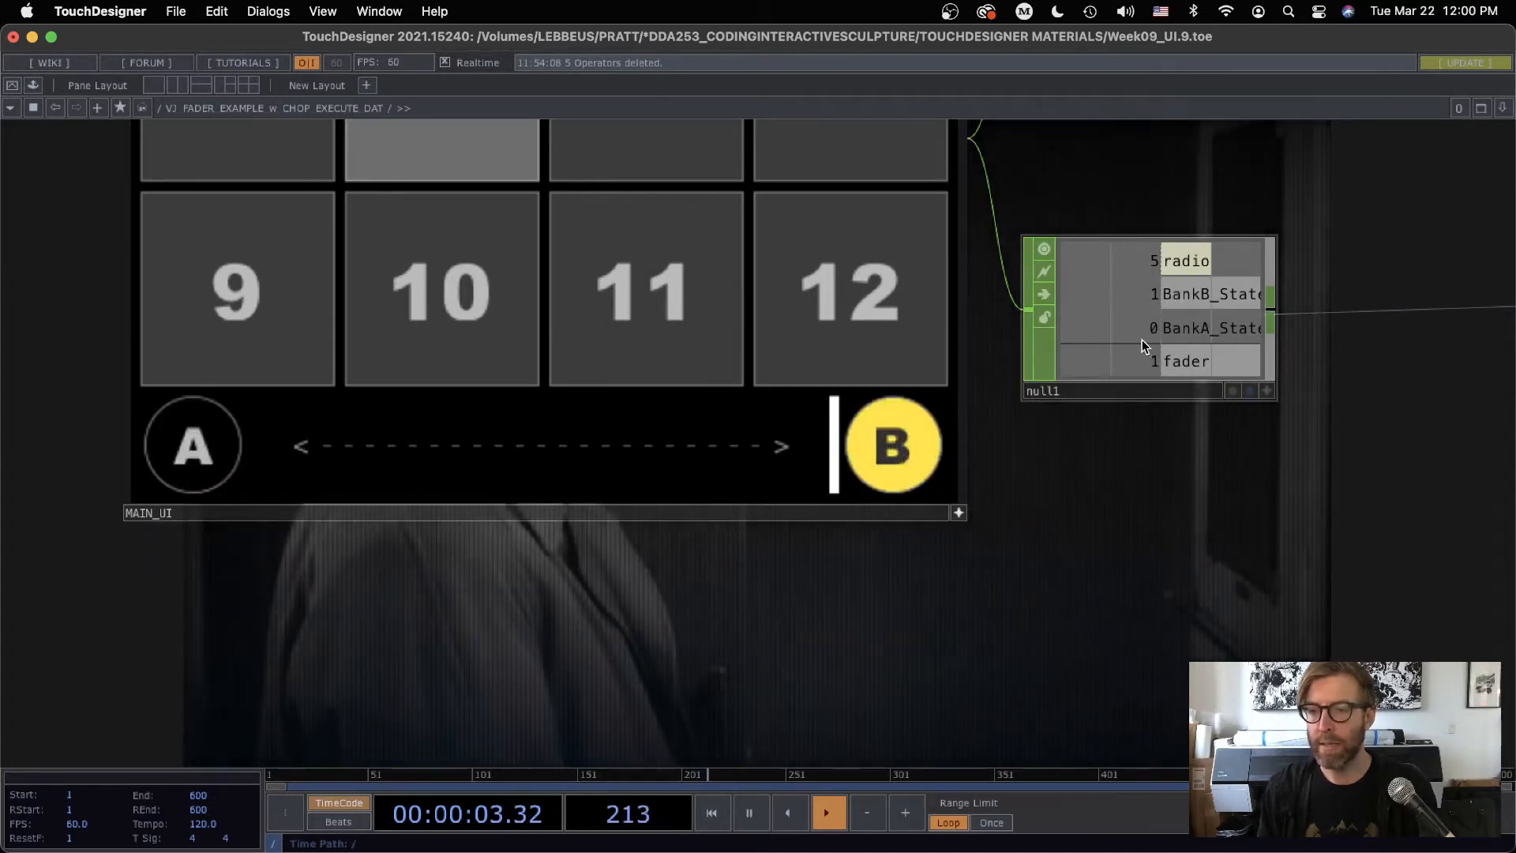
{"action": "left_click", "coordinate": [207, 456]}
Read the if/else branch in chopexec1 that sends the changed value to switch_BANK_A or switch_BANK_B.
{"action": "left_click_drag", "start_coordinate": [1319, 377], "coordinate": [650, 633]}
{"action": "scroll", "coordinate": [955, 551], "scroll_direction": "up", "scroll_amount": 6}
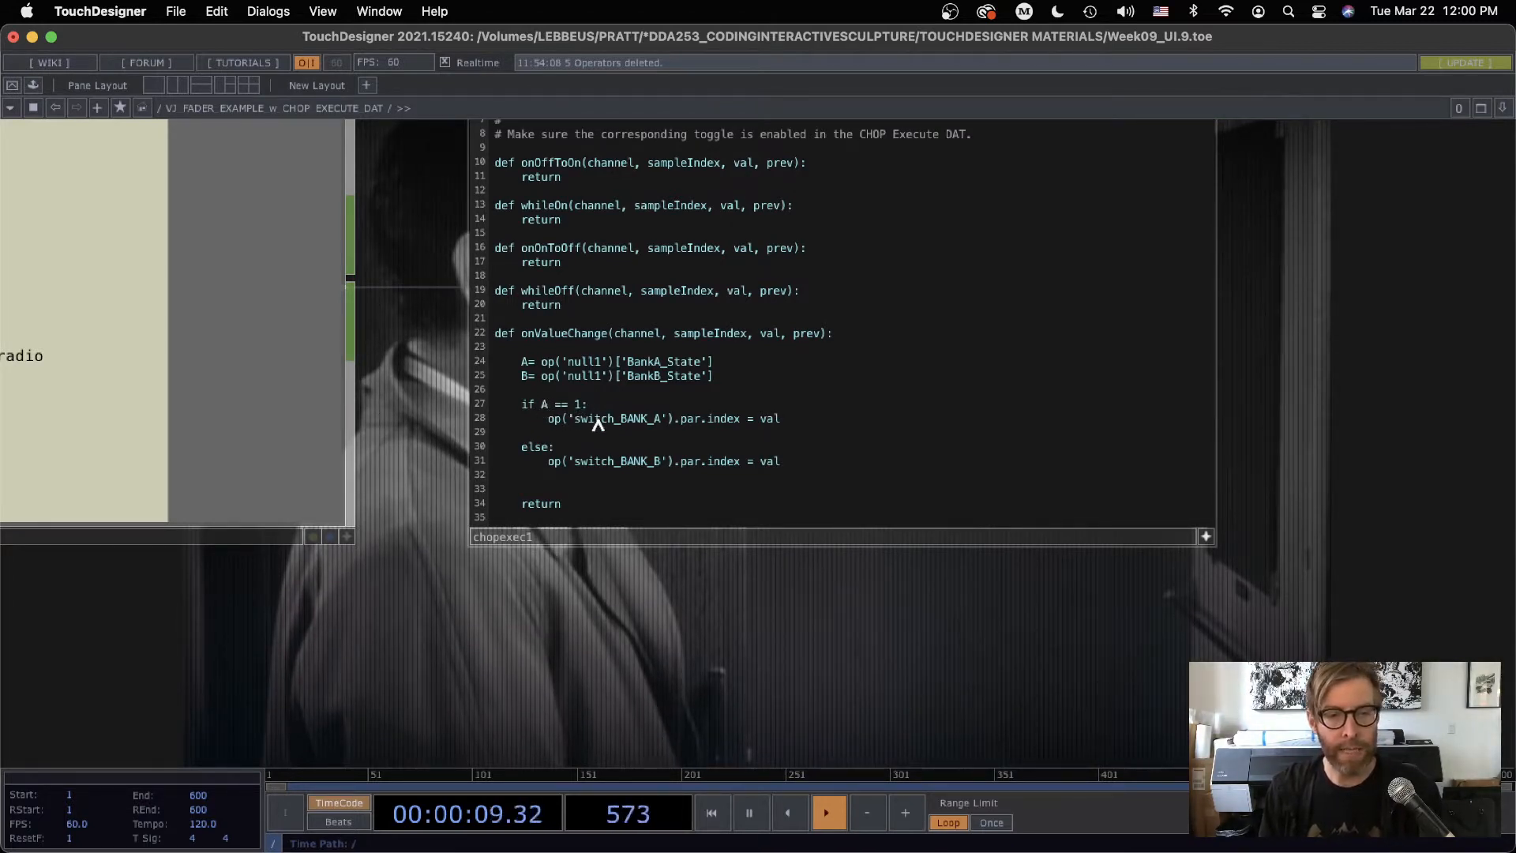
{"action": "left_click_drag", "start_coordinate": [499, 574], "coordinate": [736, 615]}
{"action": "left_click_drag", "start_coordinate": [930, 665], "coordinate": [636, 653]}
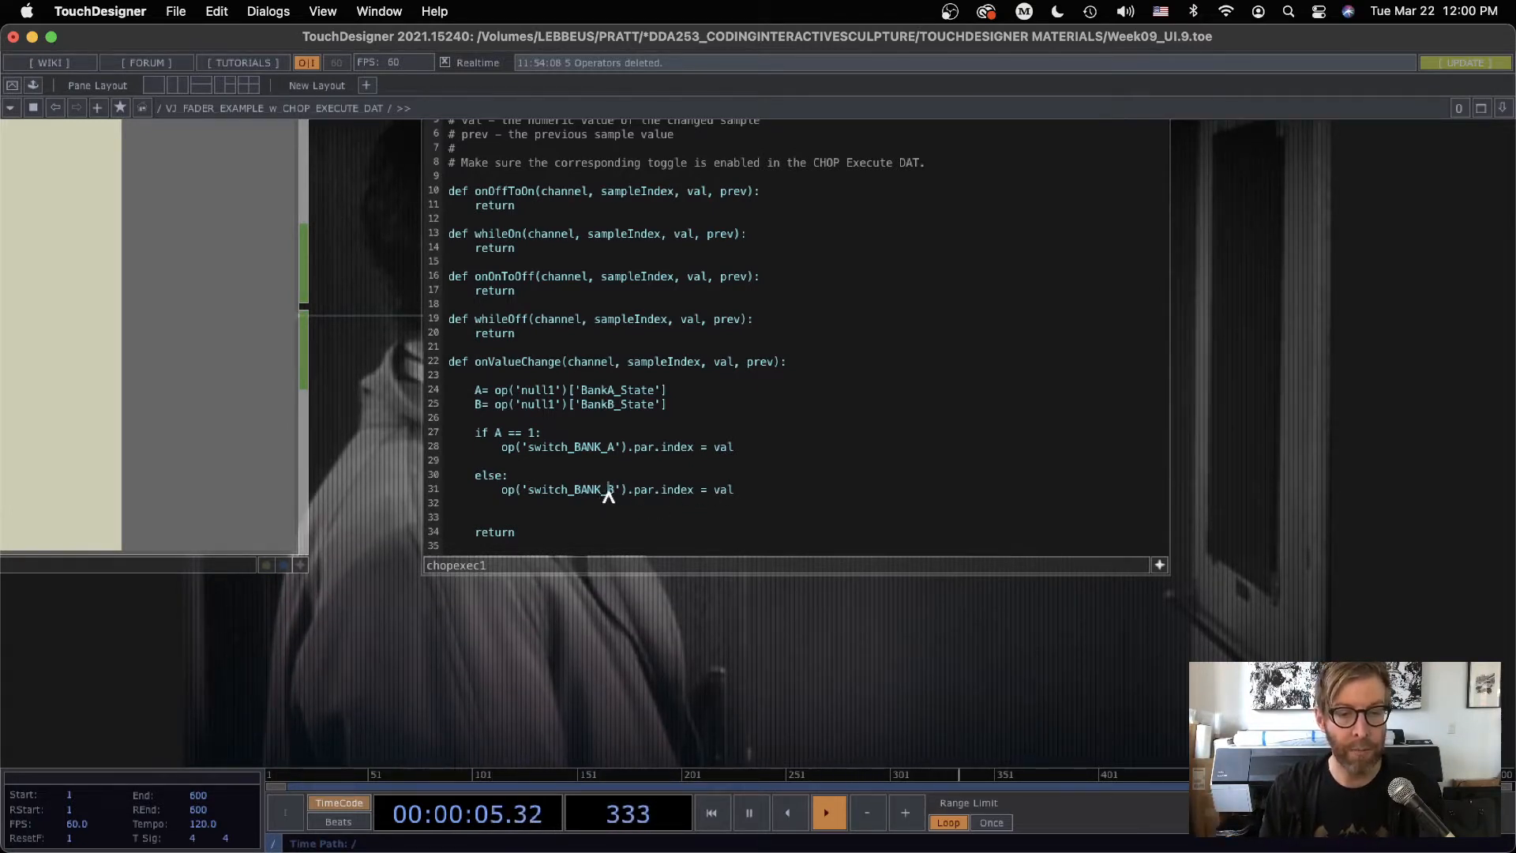
Show chopexec1's parameters and check its CHOPs reference and Value Change toggle alongside the script.
{"action": "left_click", "coordinate": [1160, 565]}
{"action": "left_click", "coordinate": [921, 405]}
{"action": "key", "text": "p"}
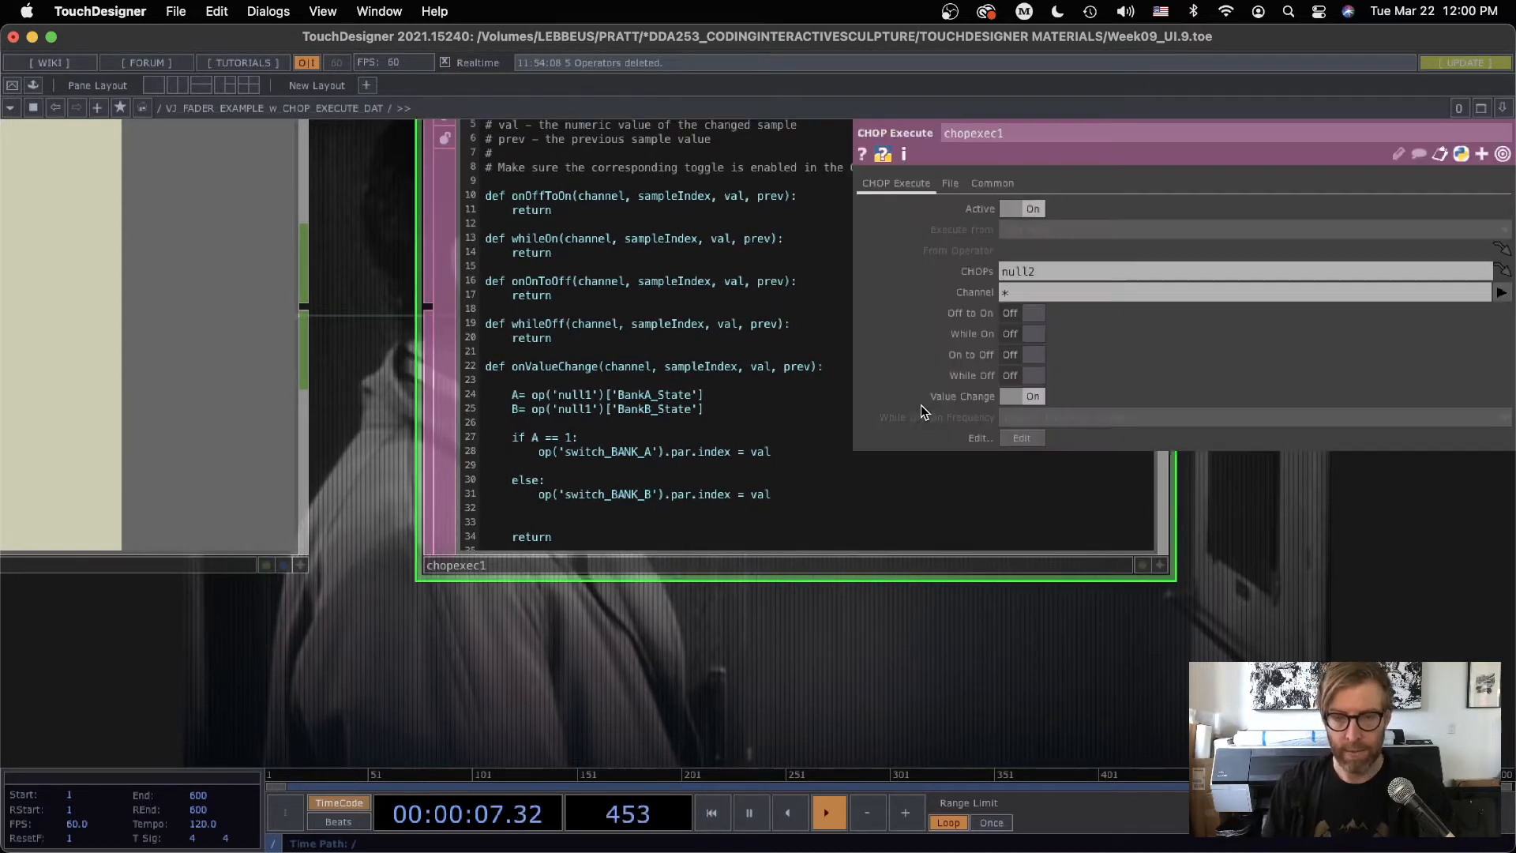
{"action": "left_click_drag", "start_coordinate": [912, 634], "coordinate": [660, 731]}
{"action": "scroll", "coordinate": [692, 663], "scroll_direction": "down", "scroll_amount": 1}
{"action": "scroll", "coordinate": [692, 664], "scroll_direction": "up", "scroll_amount": 6}
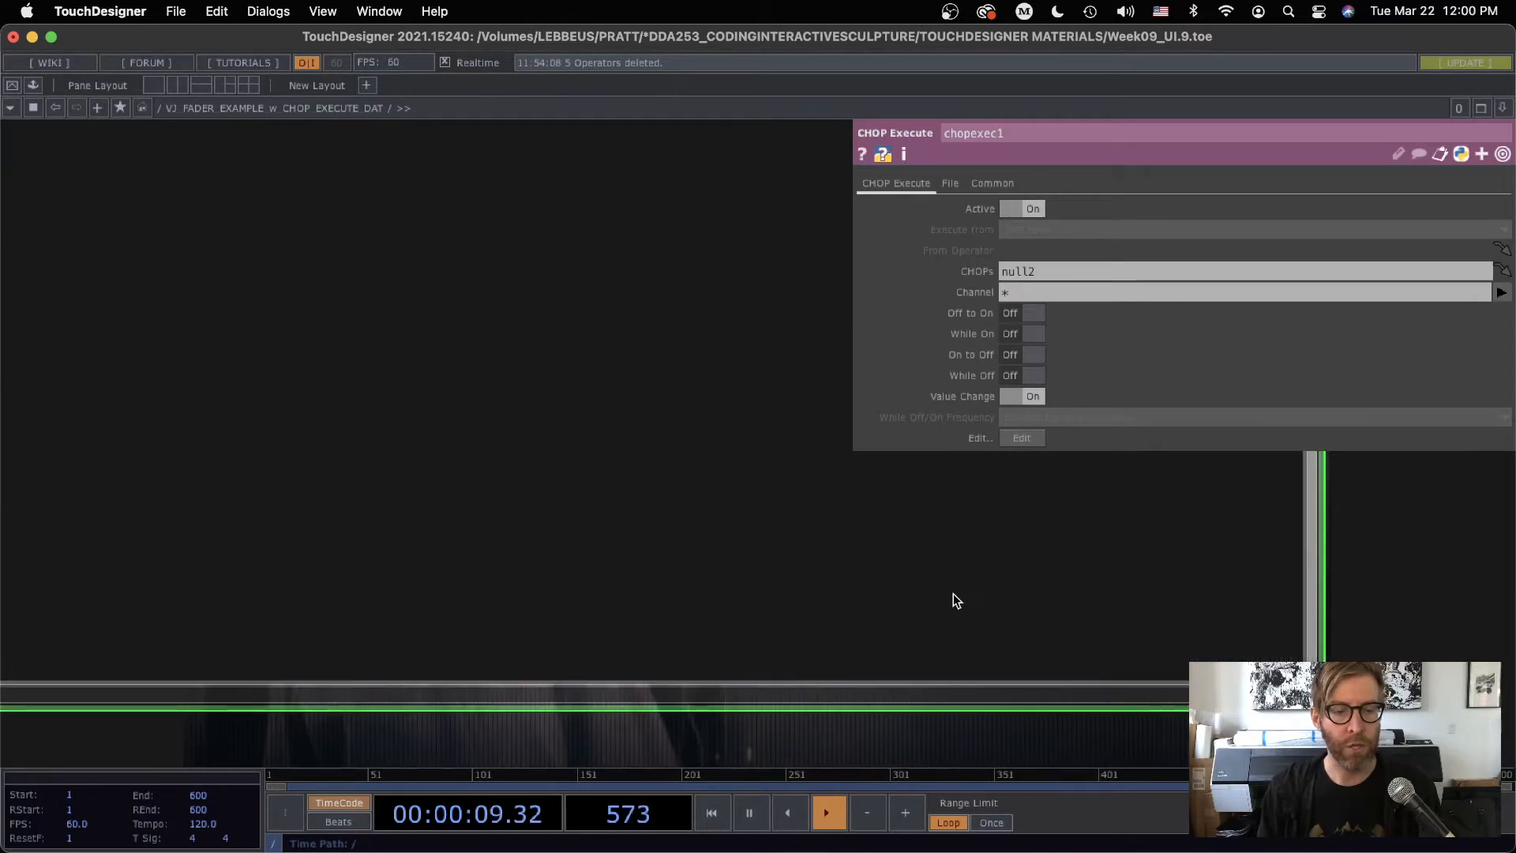
{"action": "scroll", "coordinate": [723, 529], "scroll_direction": "down", "scroll_amount": 5}
{"action": "left_click_drag", "start_coordinate": [480, 685], "coordinate": [470, 677]}
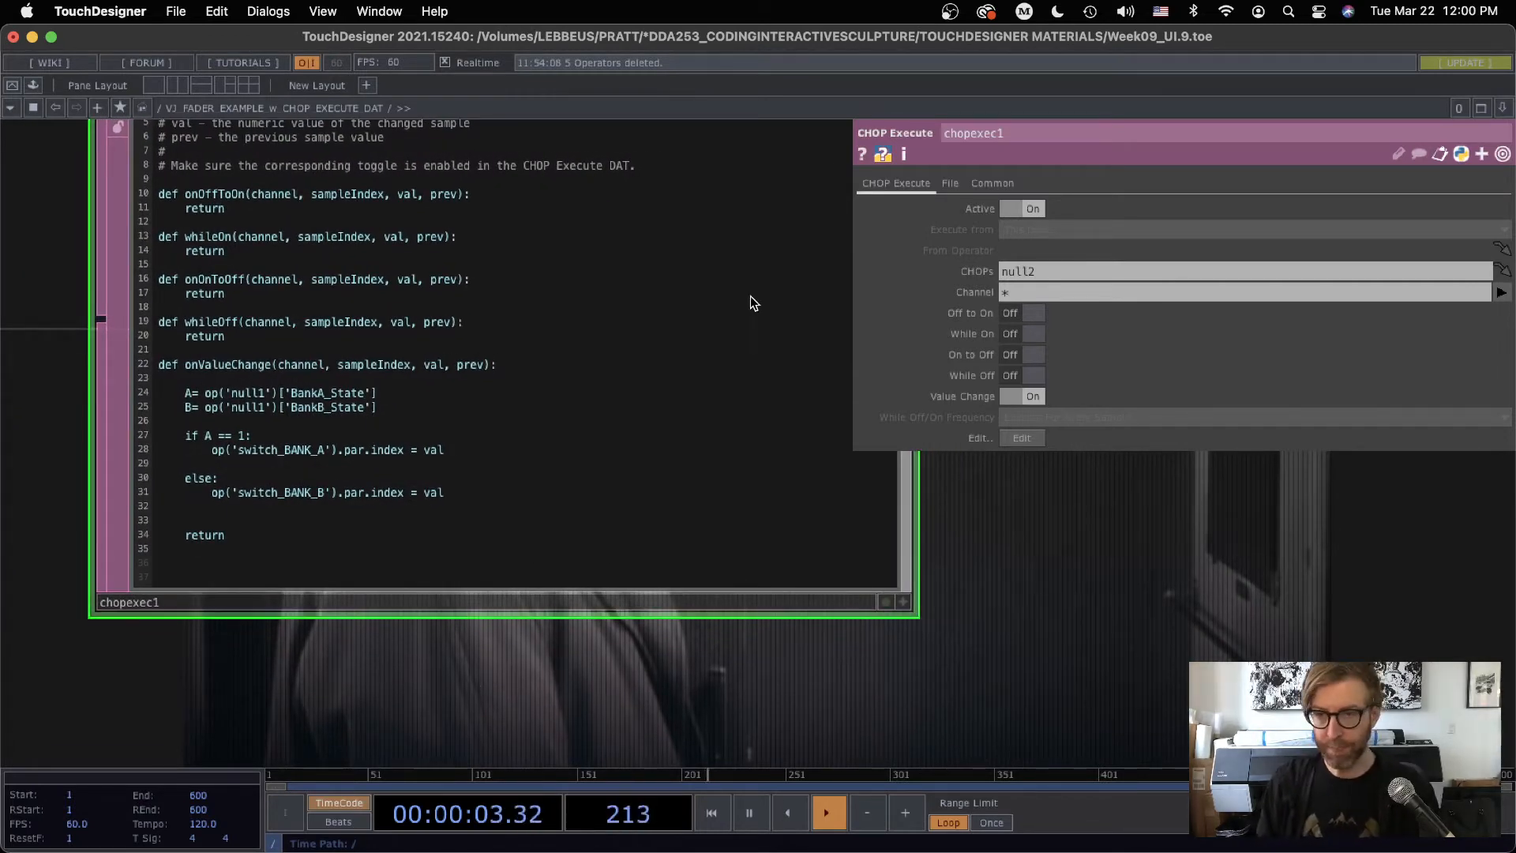
{"action": "scroll", "coordinate": [706, 442], "scroll_direction": "down", "scroll_amount": 2}
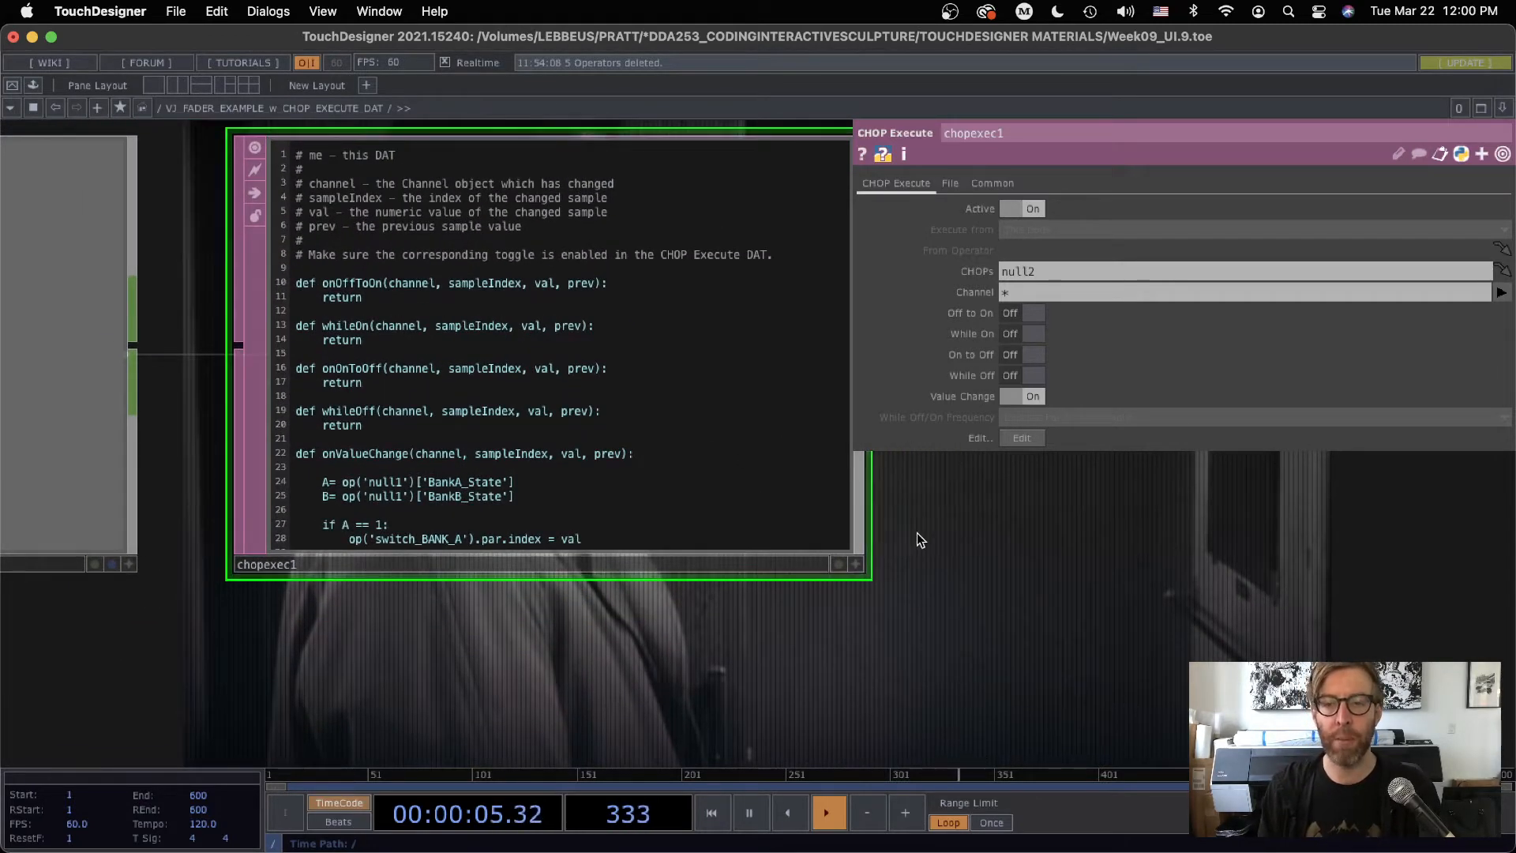
{"action": "scroll", "coordinate": [1008, 511], "scroll_direction": "up", "scroll_amount": 2}
{"action": "scroll", "coordinate": [948, 600], "scroll_direction": "up", "scroll_amount": 2}
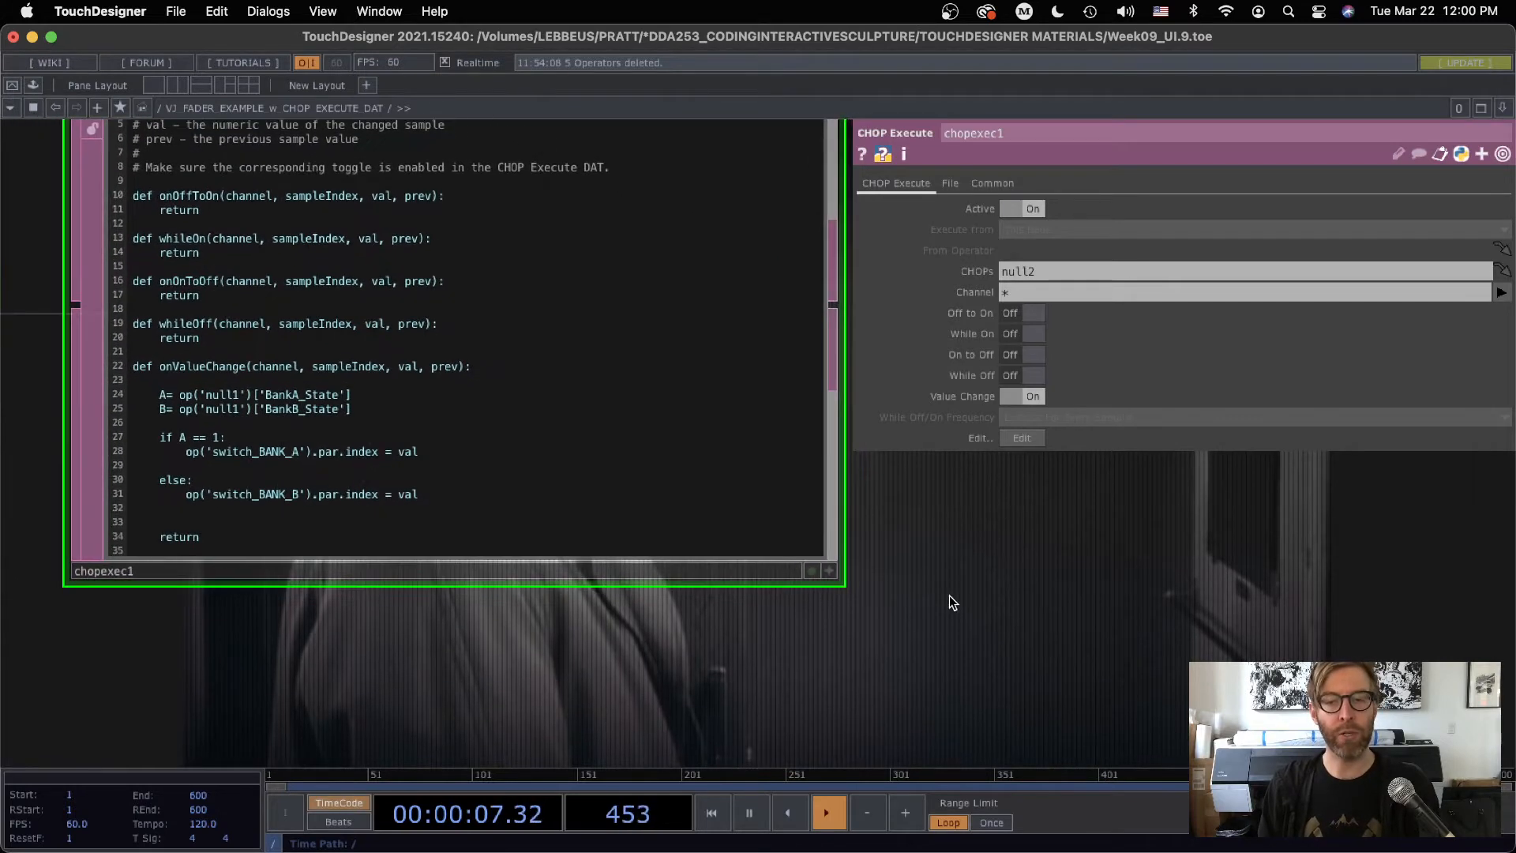
{"action": "scroll", "coordinate": [949, 595], "scroll_direction": "up", "scroll_amount": 3}
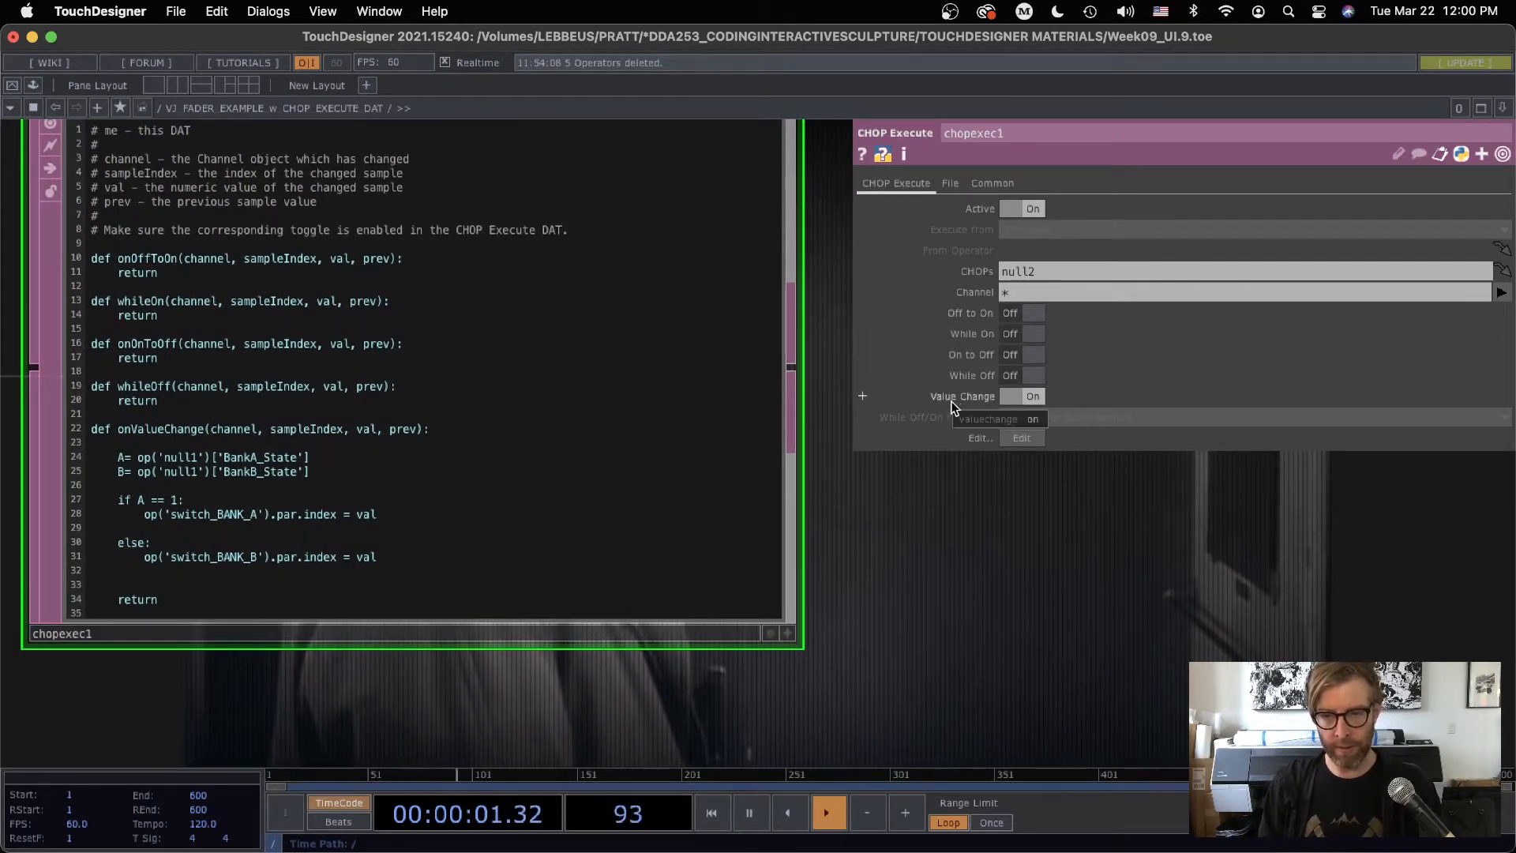
Examine the radio channel in null2 that triggers the script, and return to the code in chopexec1.
{"action": "left_click_drag", "start_coordinate": [913, 634], "coordinate": [1435, 611]}
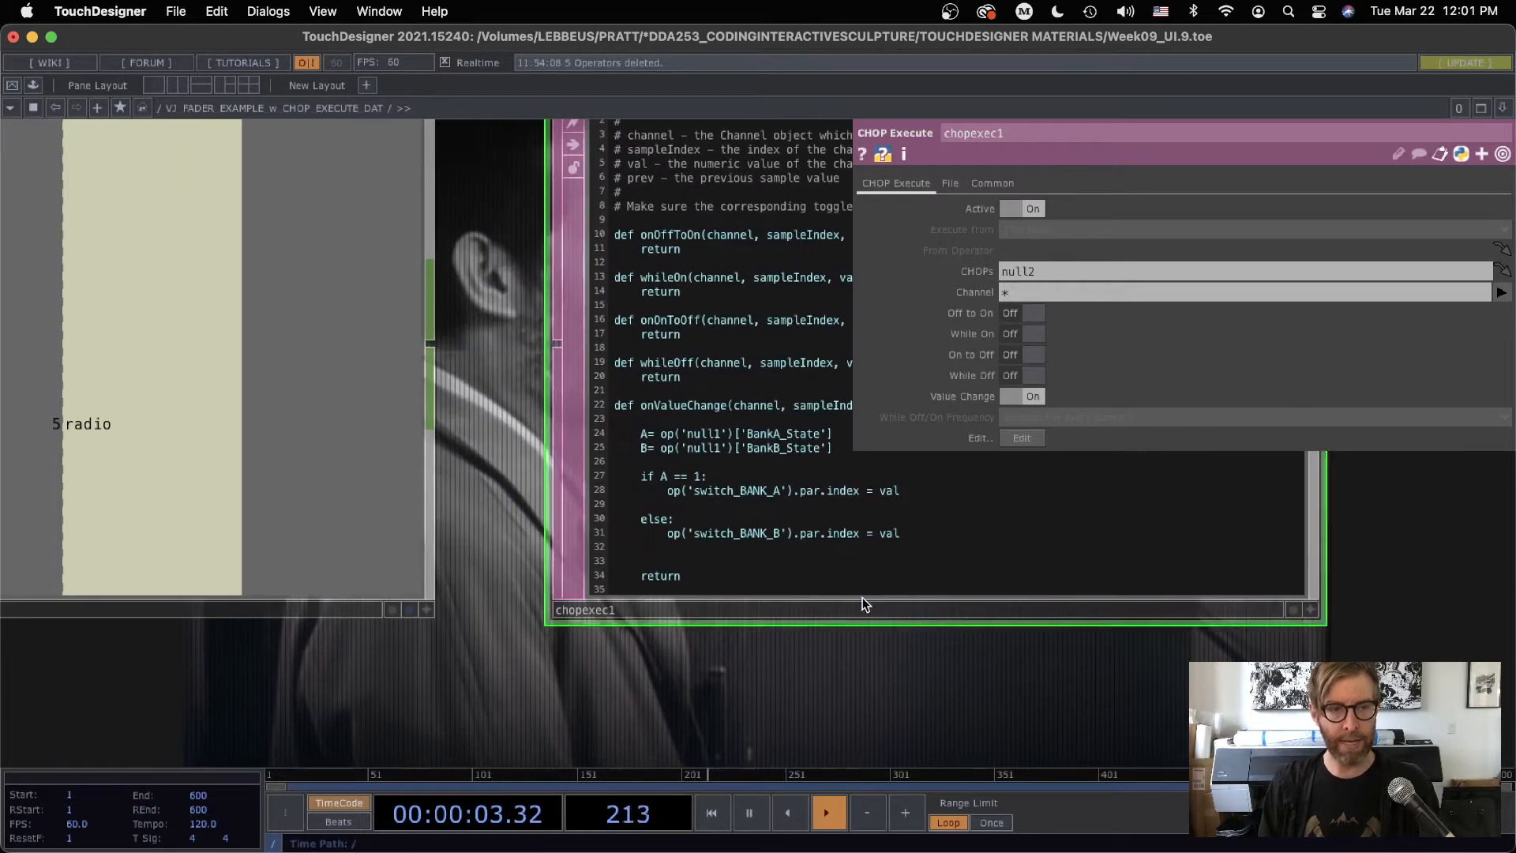
{"action": "left_click_drag", "start_coordinate": [400, 694], "coordinate": [585, 698]}
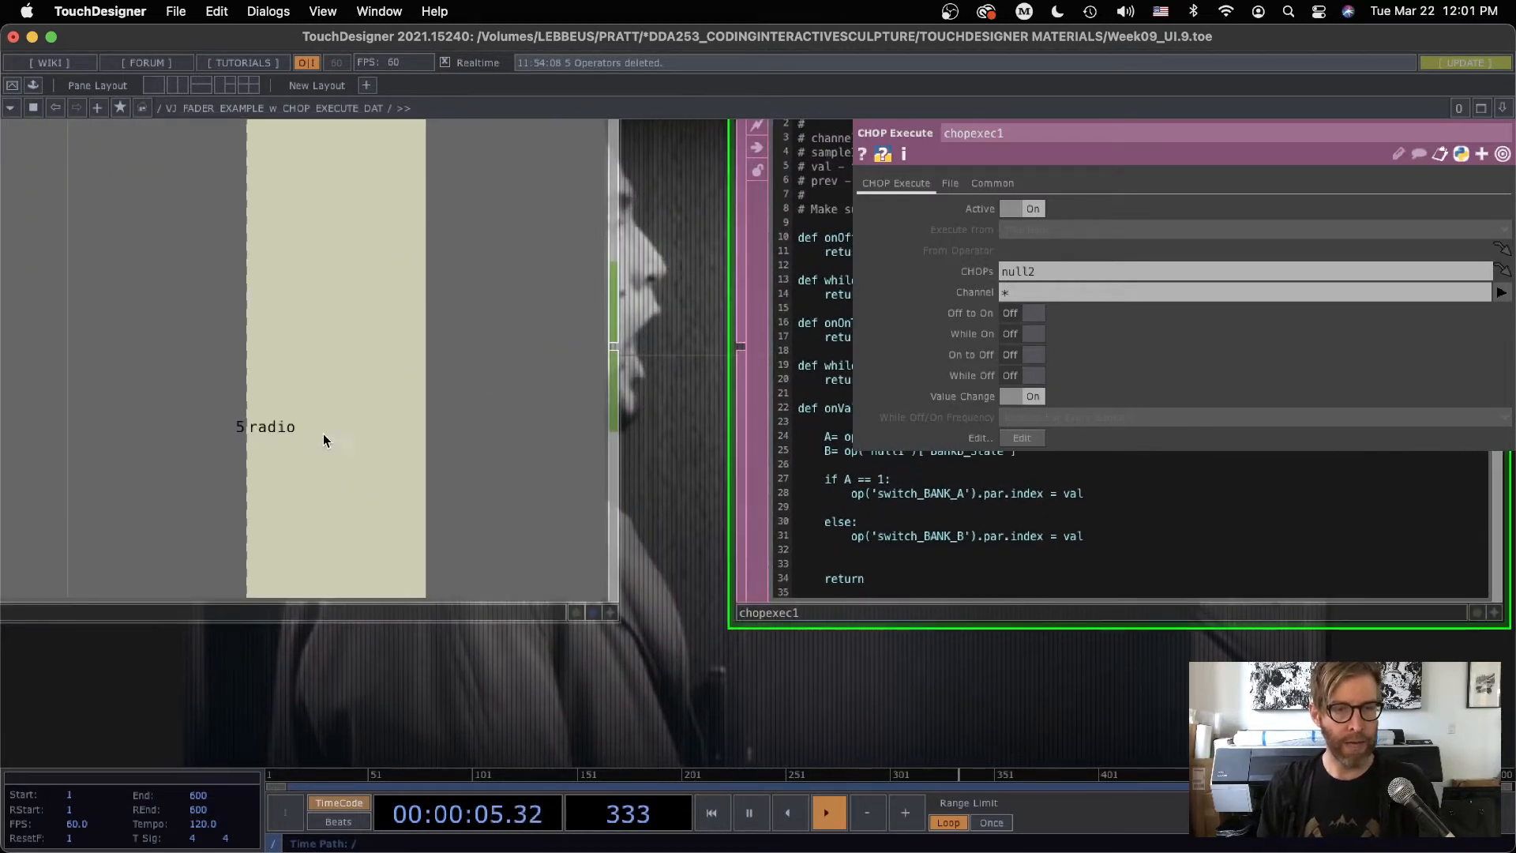
{"action": "left_click_drag", "start_coordinate": [389, 664], "coordinate": [704, 660]}
{"action": "left_click_drag", "start_coordinate": [1092, 708], "coordinate": [504, 660]}
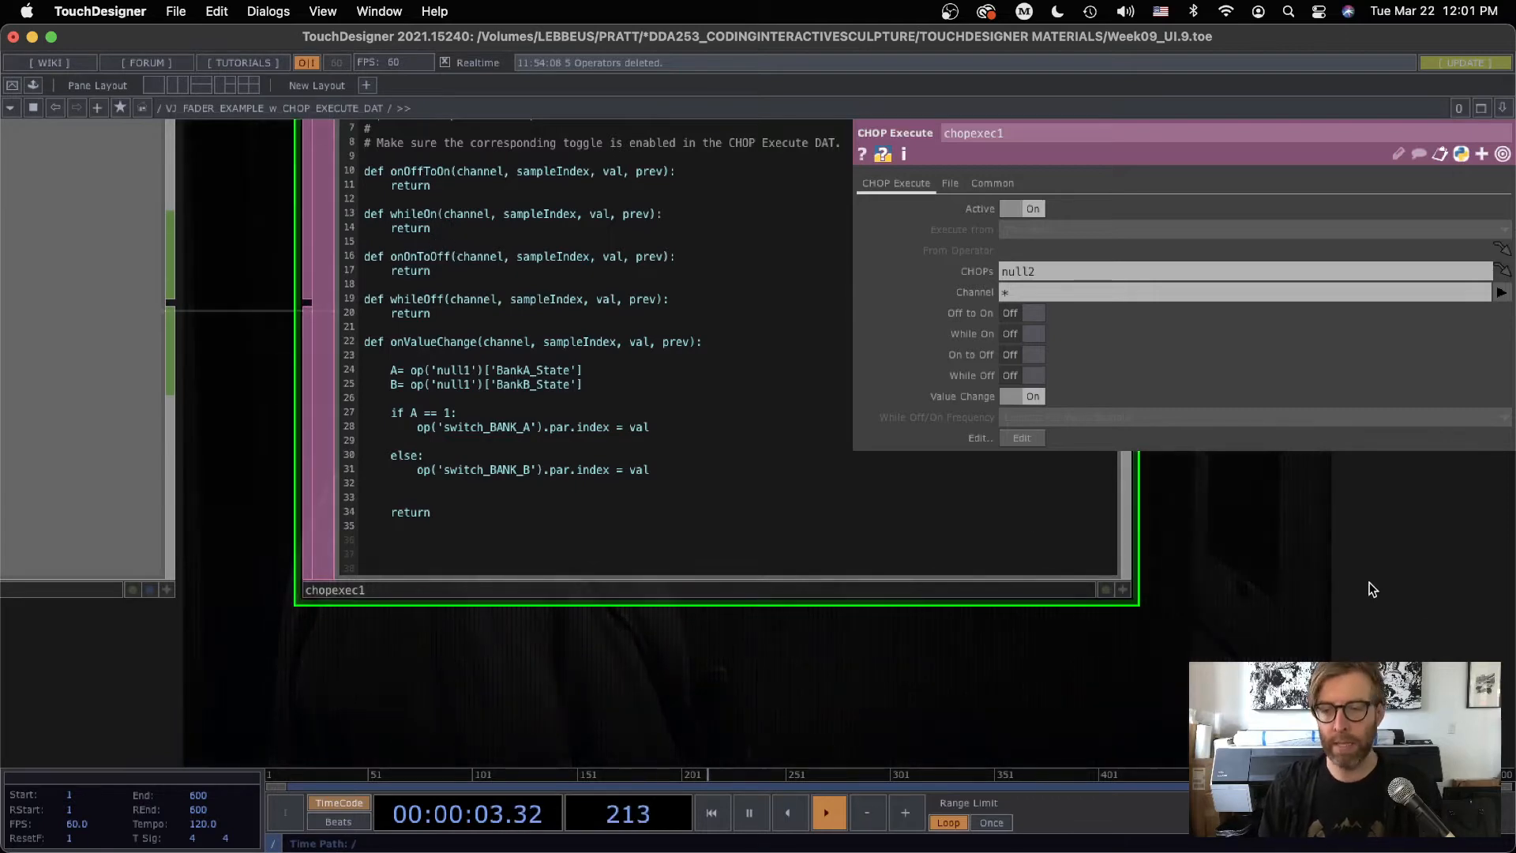
Hide the chopexec1 parameters and go into MAIN_UI, its BUTTONS container and button1 to view the network inside.
{"action": "key", "text": "p"}
{"action": "middle_click_drag", "start_coordinate": [1210, 540], "coordinate": [1129, 576]}
{"action": "left_click_drag", "start_coordinate": [1016, 602], "coordinate": [1354, 460]}
{"action": "scroll", "coordinate": [1231, 513], "scroll_direction": "down", "scroll_amount": 1}
{"action": "scroll", "coordinate": [439, 474], "scroll_direction": "up", "scroll_amount": 3}
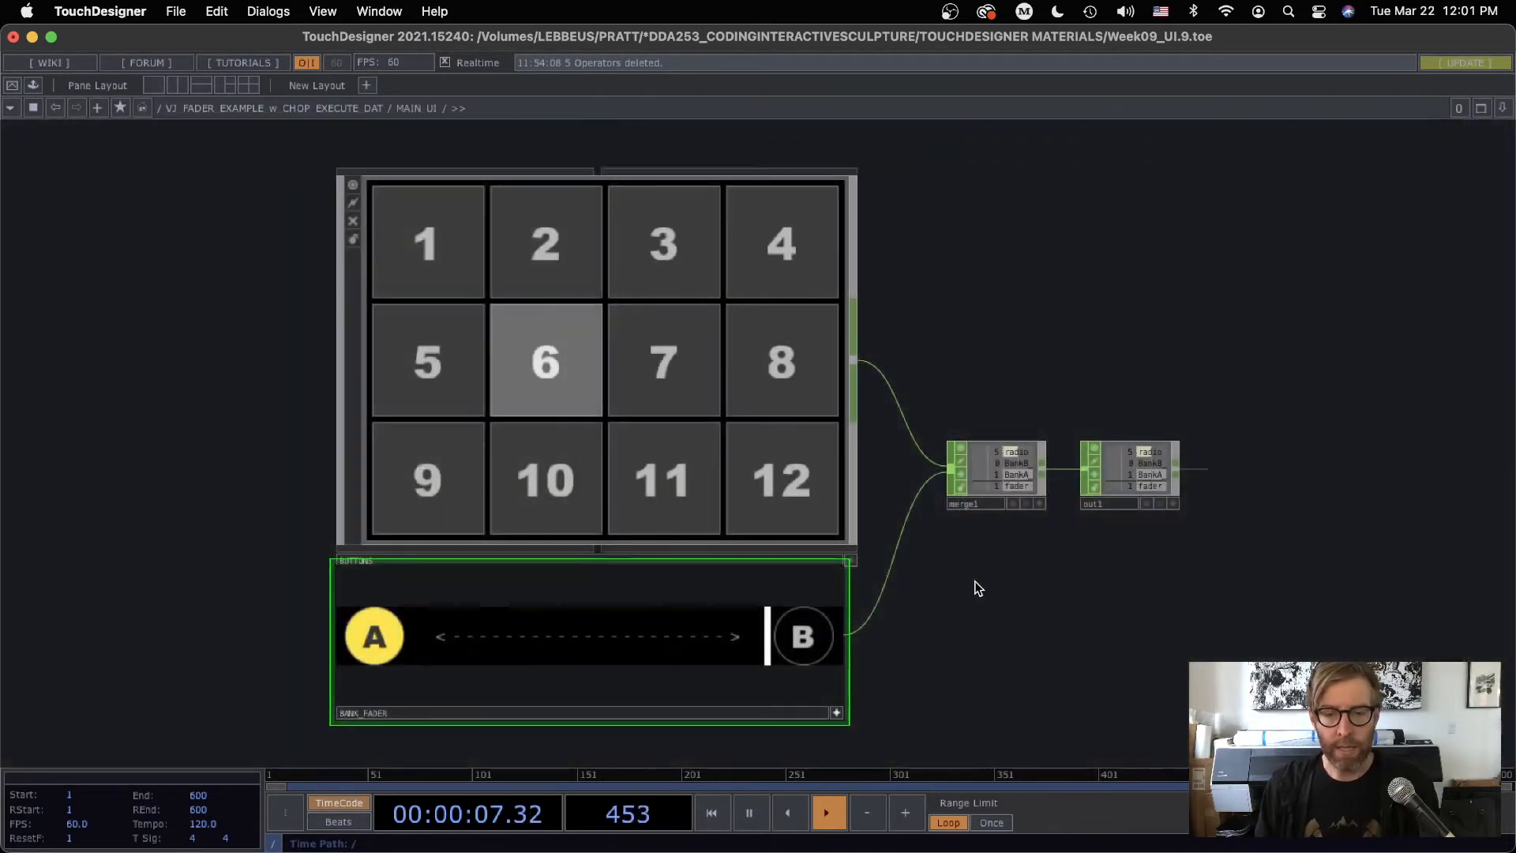
{"action": "scroll", "coordinate": [630, 340], "scroll_direction": "up", "scroll_amount": 3}
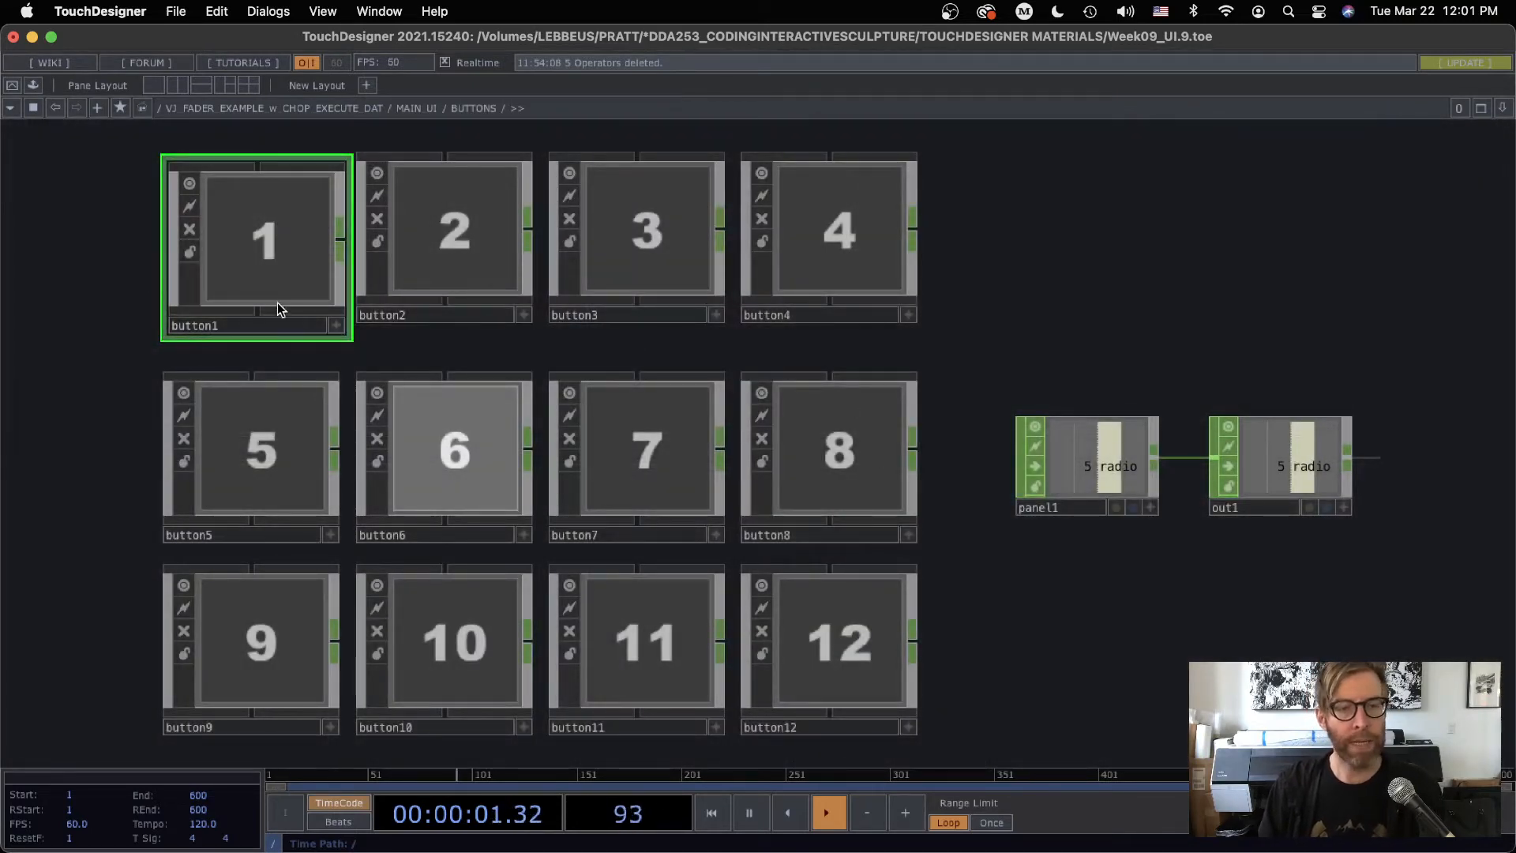
{"action": "scroll", "coordinate": [243, 260], "scroll_direction": "up", "scroll_amount": 3}
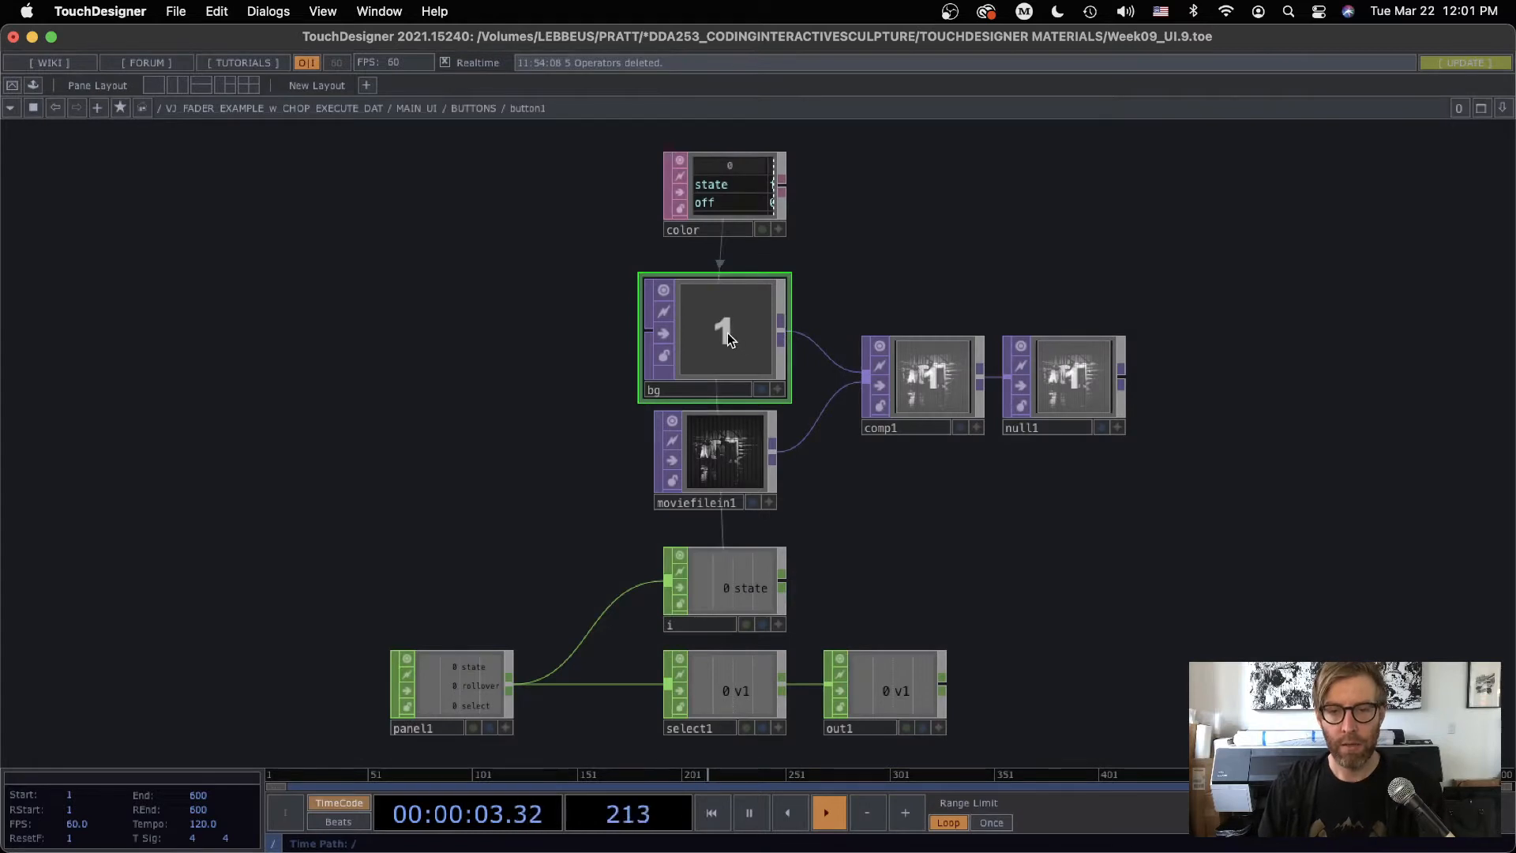
Go into button2 and check the text expression in the parameters of its bg Text operator.
{"action": "scroll", "coordinate": [727, 334], "scroll_direction": "down", "scroll_amount": 5}
{"action": "scroll", "coordinate": [1116, 440], "scroll_direction": "up", "scroll_amount": 5}
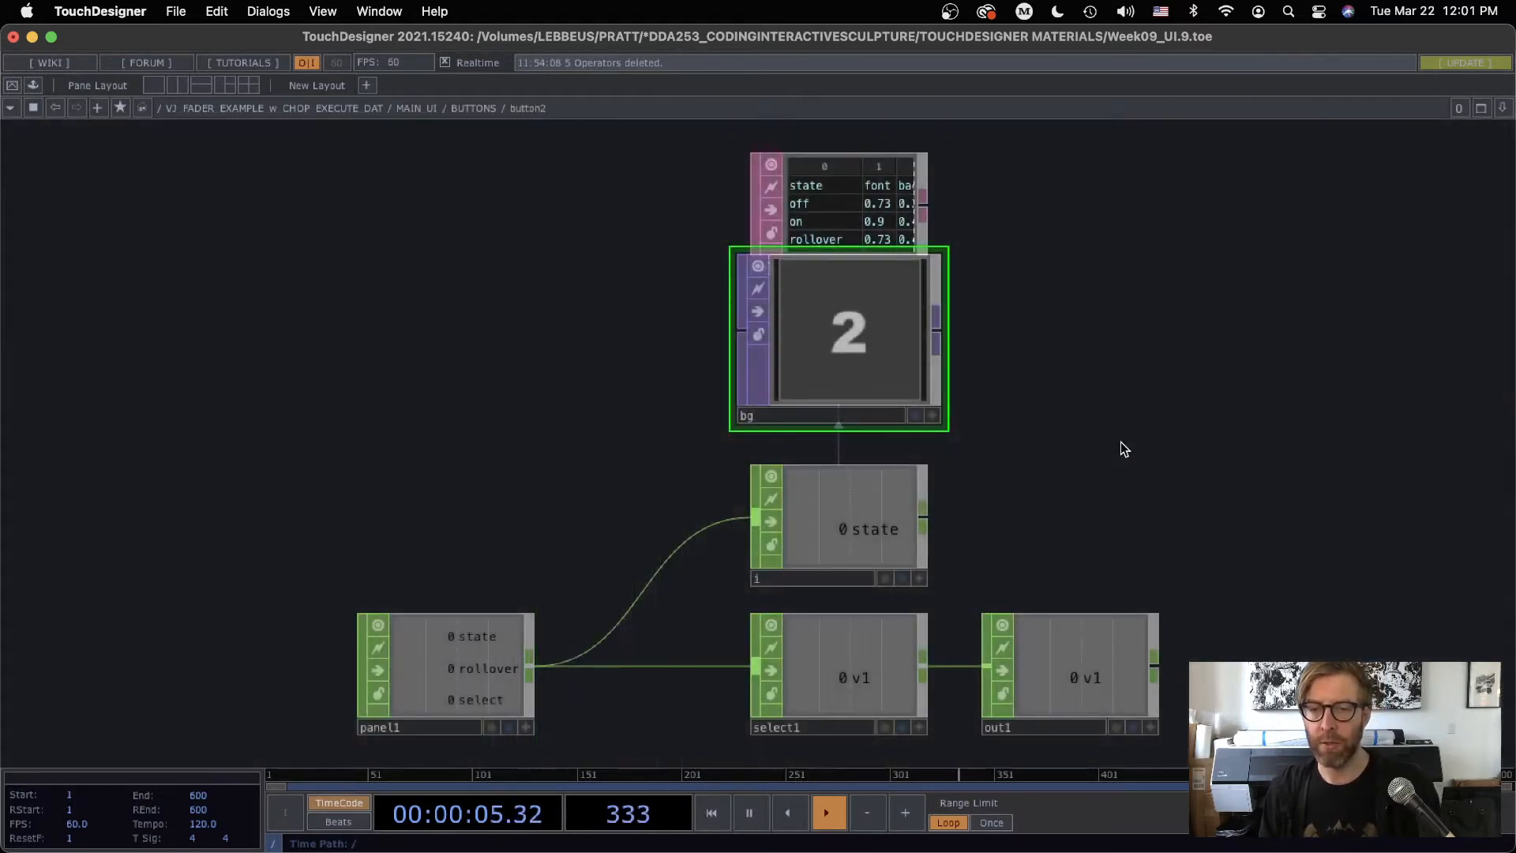
{"action": "key", "text": "p"}
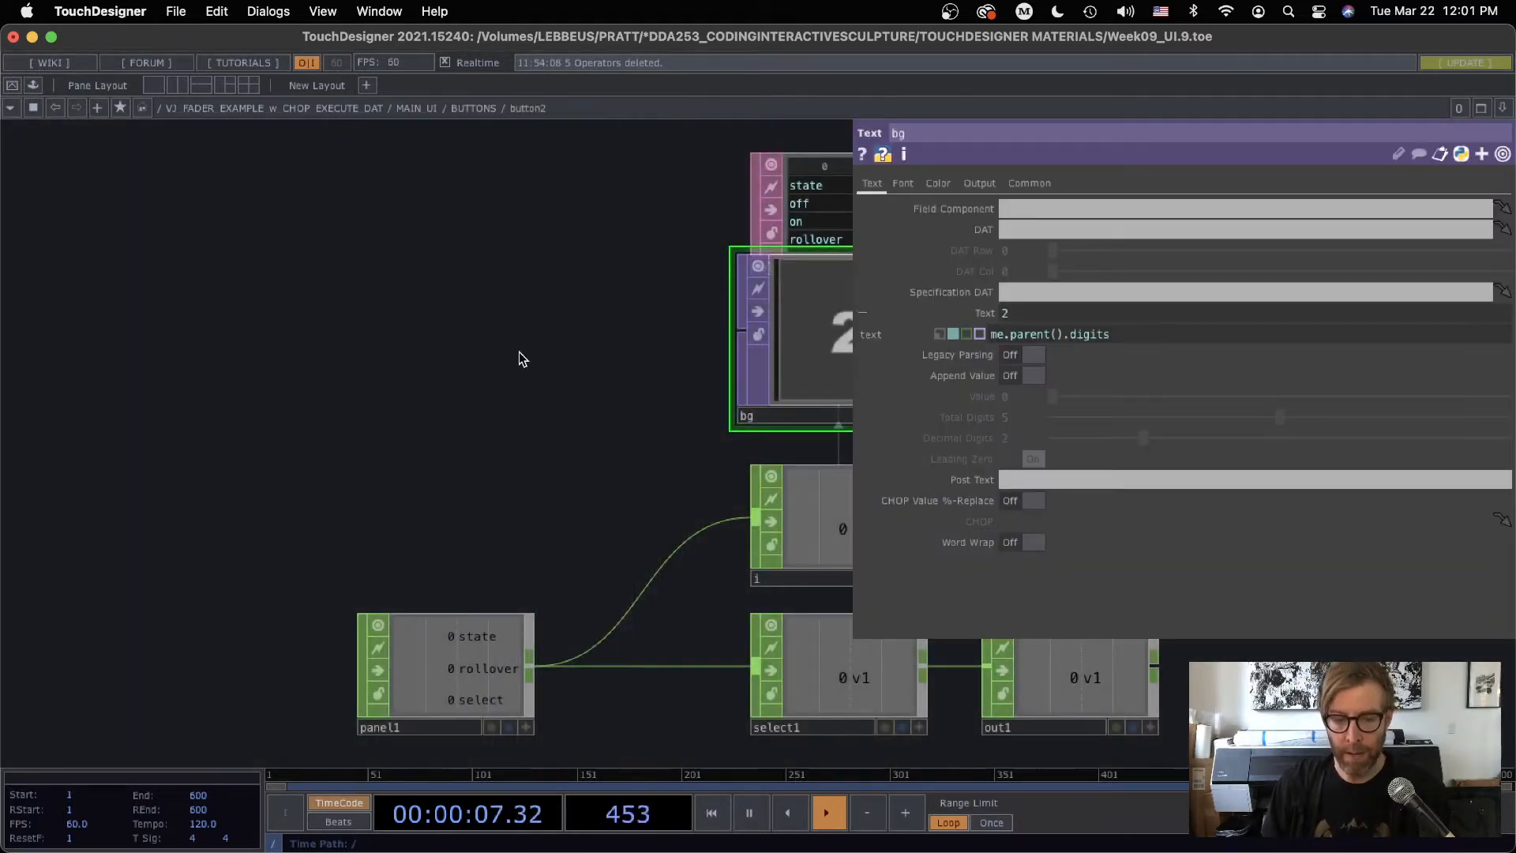
{"action": "key", "text": "p"}
Return to the MAIN_UI network and go inside the BANK_FADER component.
{"action": "scroll", "coordinate": [551, 361], "scroll_direction": "down", "scroll_amount": 8}
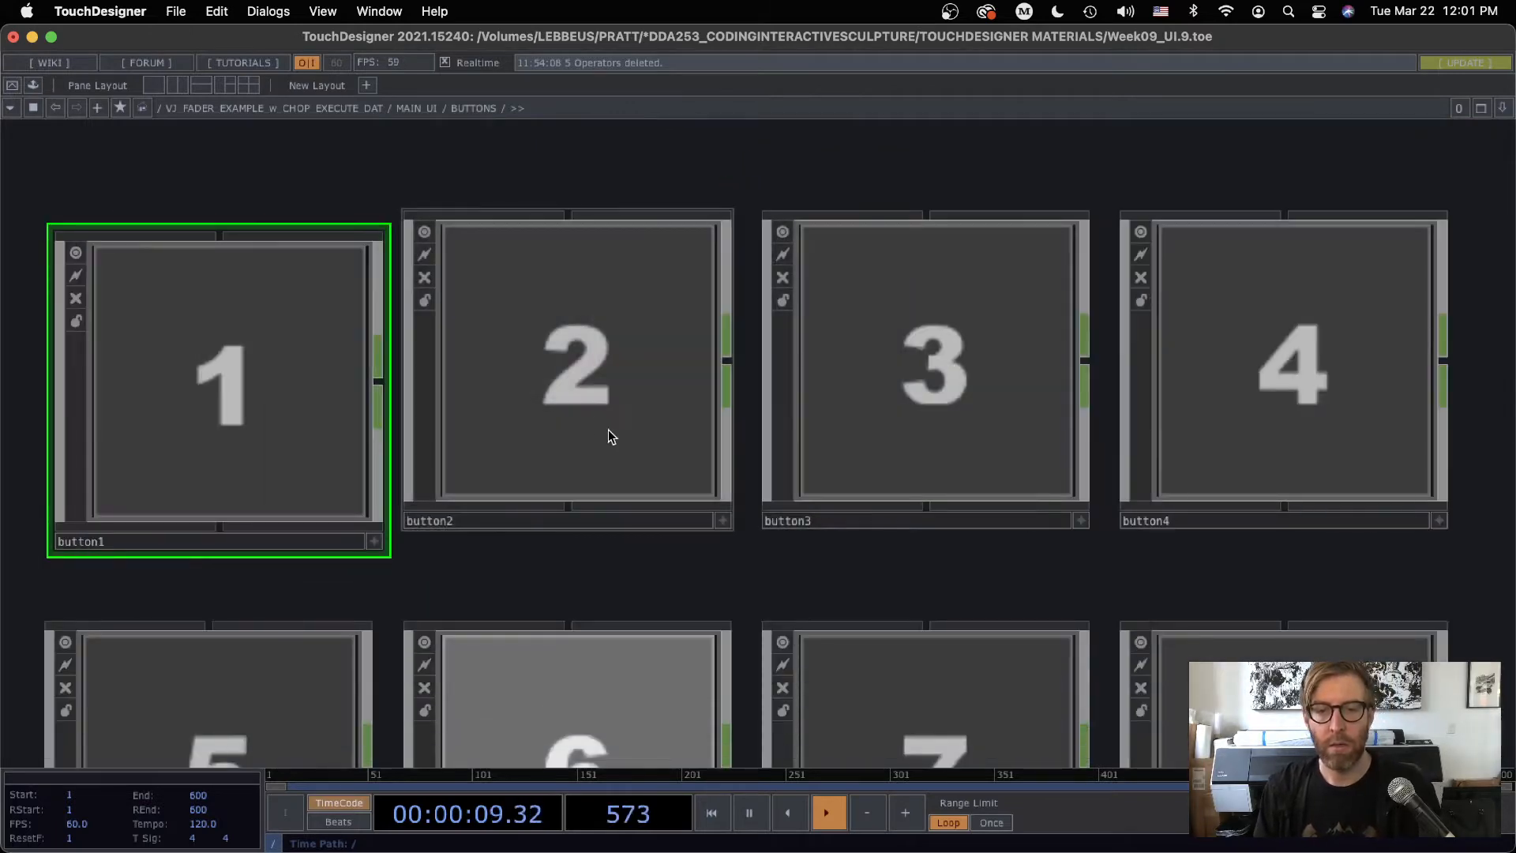
{"action": "scroll", "coordinate": [687, 511], "scroll_direction": "down", "scroll_amount": 6}
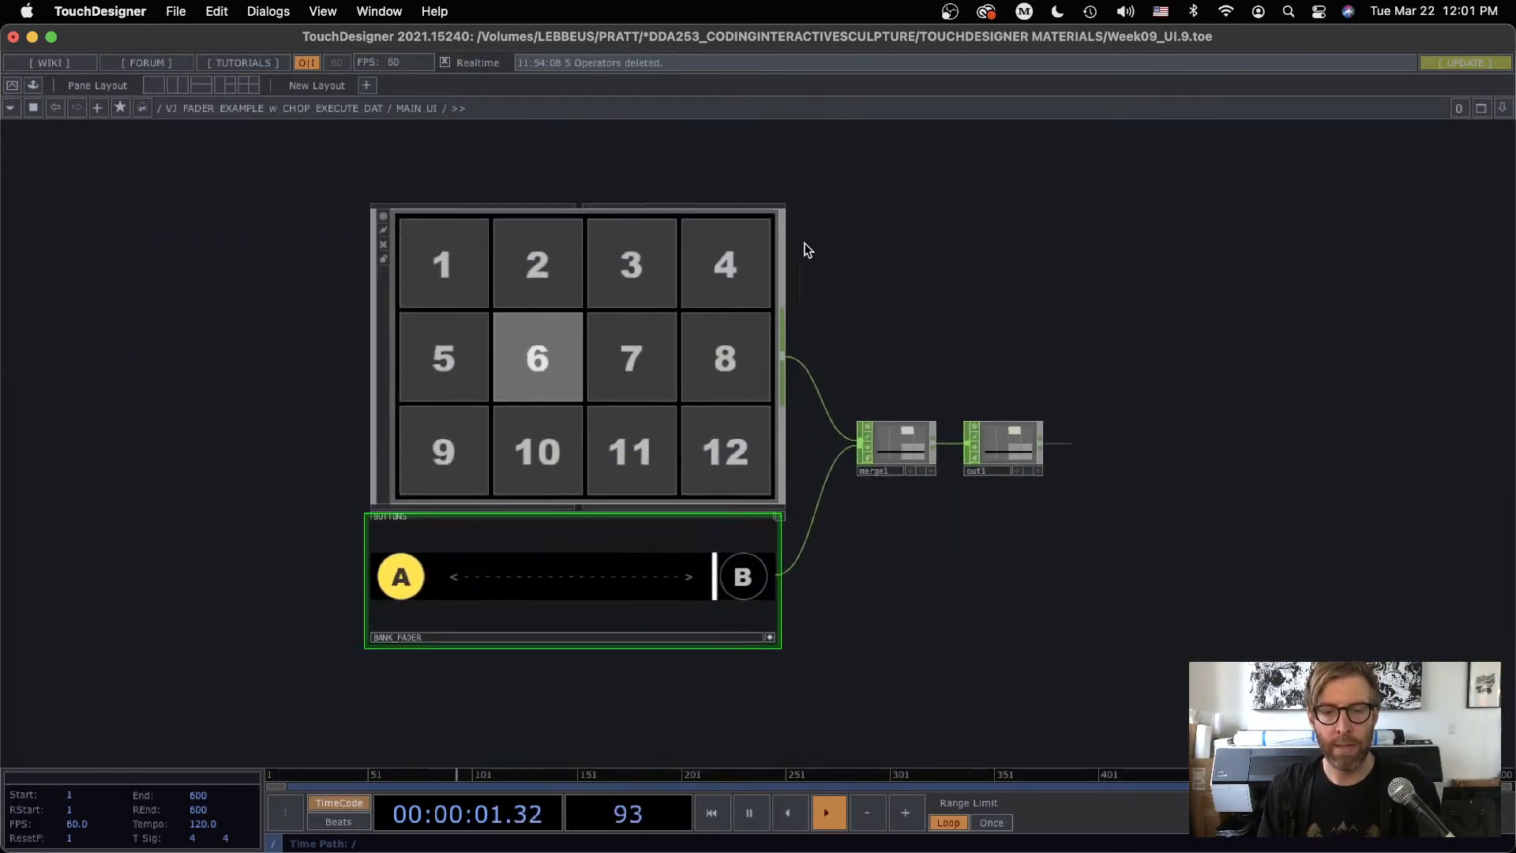
{"action": "scroll", "coordinate": [570, 329], "scroll_direction": "up", "scroll_amount": 2}
{"action": "left_click_drag", "start_coordinate": [907, 279], "coordinate": [959, 383]}
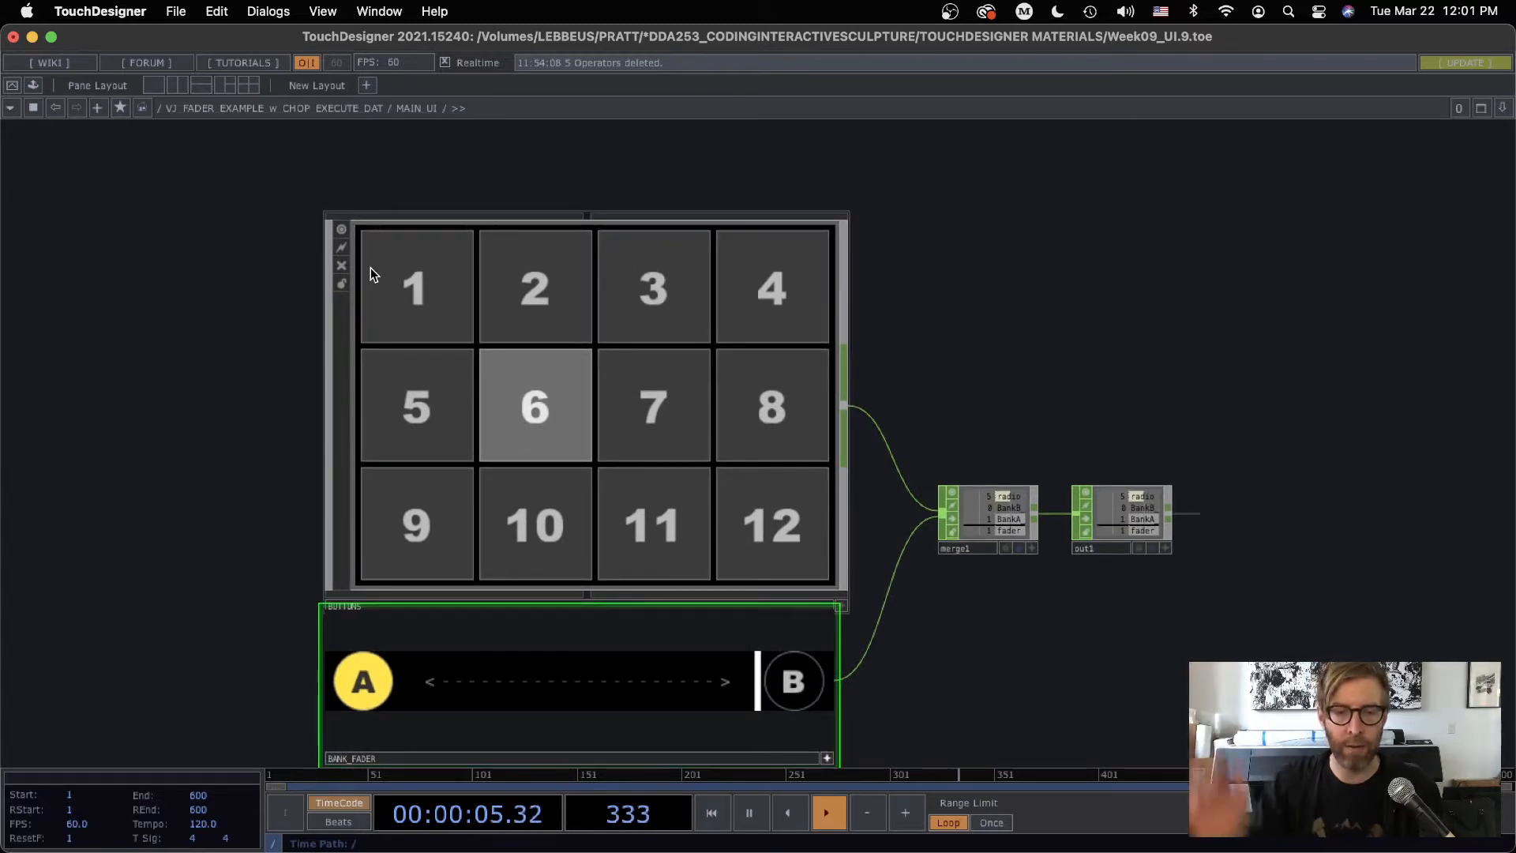
{"action": "left_click_drag", "start_coordinate": [957, 652], "coordinate": [962, 389]}
{"action": "scroll", "coordinate": [513, 422], "scroll_direction": "up", "scroll_amount": 10}
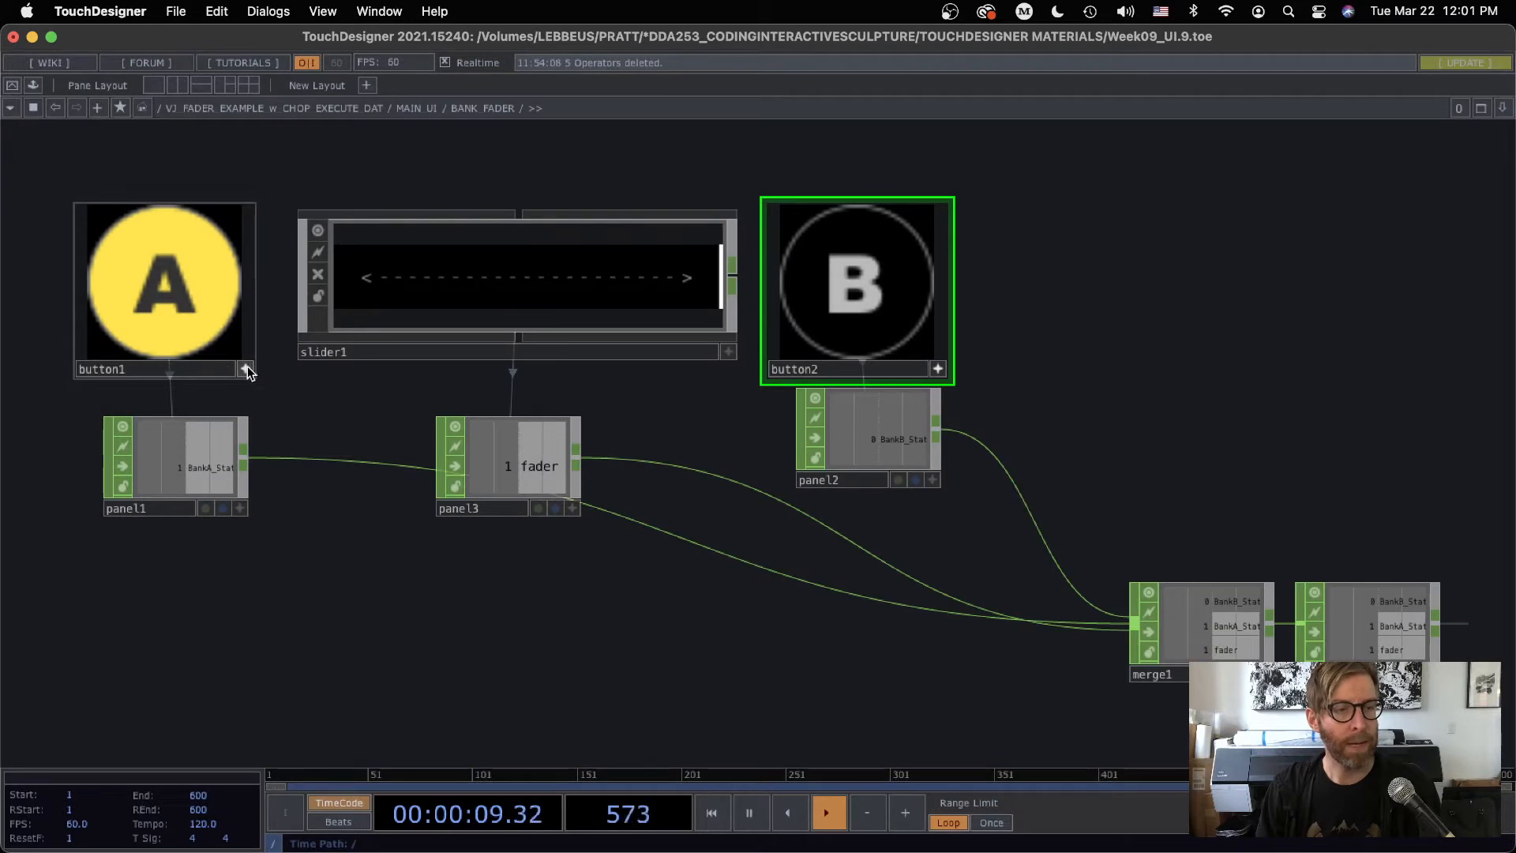
Make the button1 and button2 viewers interactive in BANK_FADER, then switch the active bank to B and back to A.
{"action": "left_click", "coordinate": [245, 369]}
{"action": "left_click", "coordinate": [938, 368]}
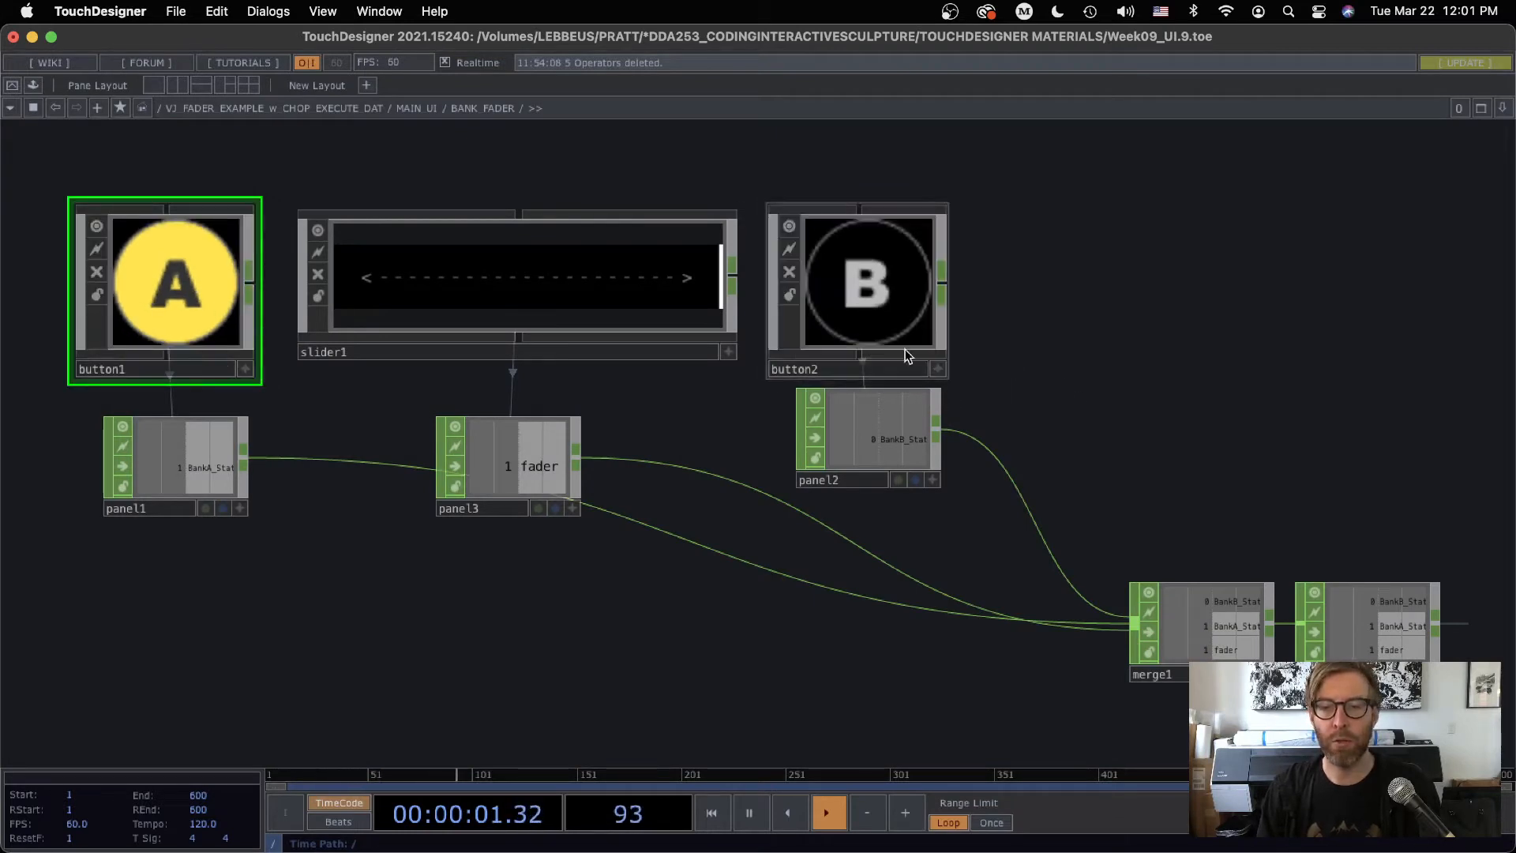
{"action": "left_click", "coordinate": [865, 306]}
{"action": "left_click", "coordinate": [245, 369]}
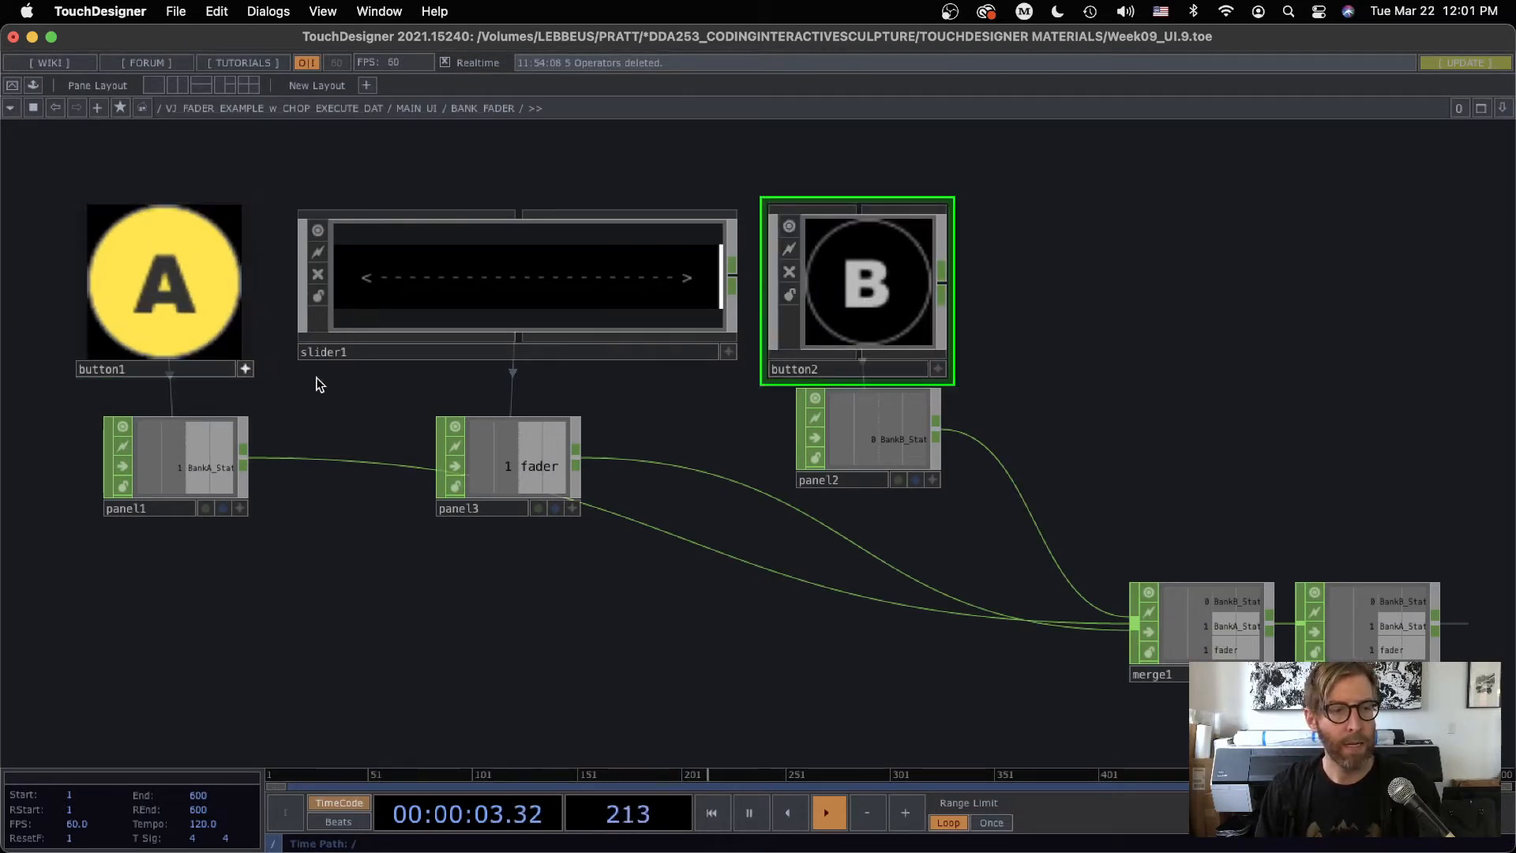
{"action": "left_click", "coordinate": [865, 291]}
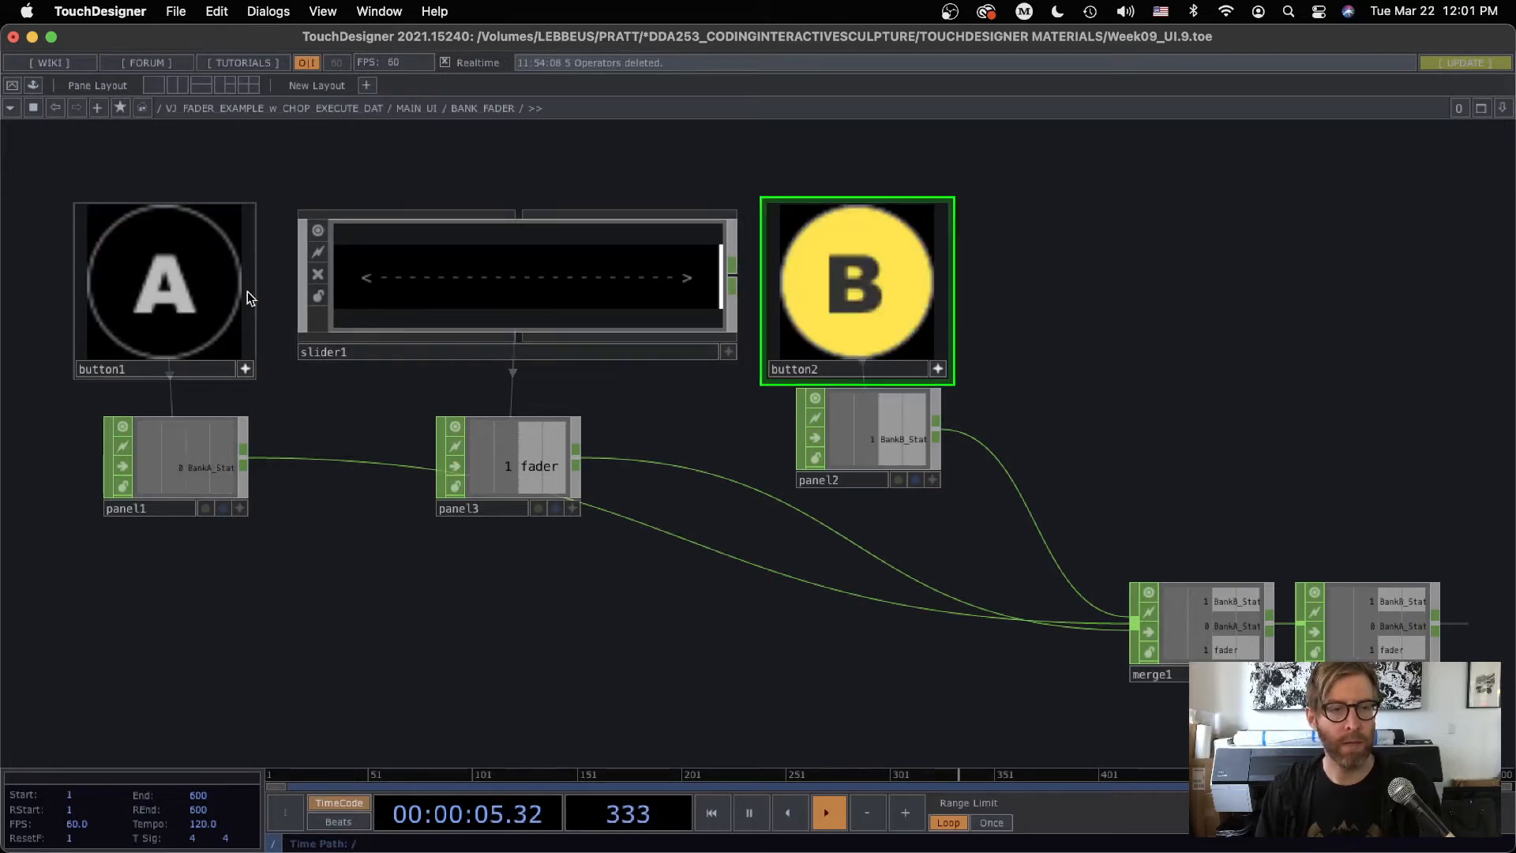
{"action": "left_click", "coordinate": [189, 292]}
Go inside button1 and trace how text1 and circle1 are combined through over1 into bg.
{"action": "left_click_drag", "start_coordinate": [303, 388], "coordinate": [538, 459]}
{"action": "scroll", "coordinate": [395, 372], "scroll_direction": "up", "scroll_amount": 5}
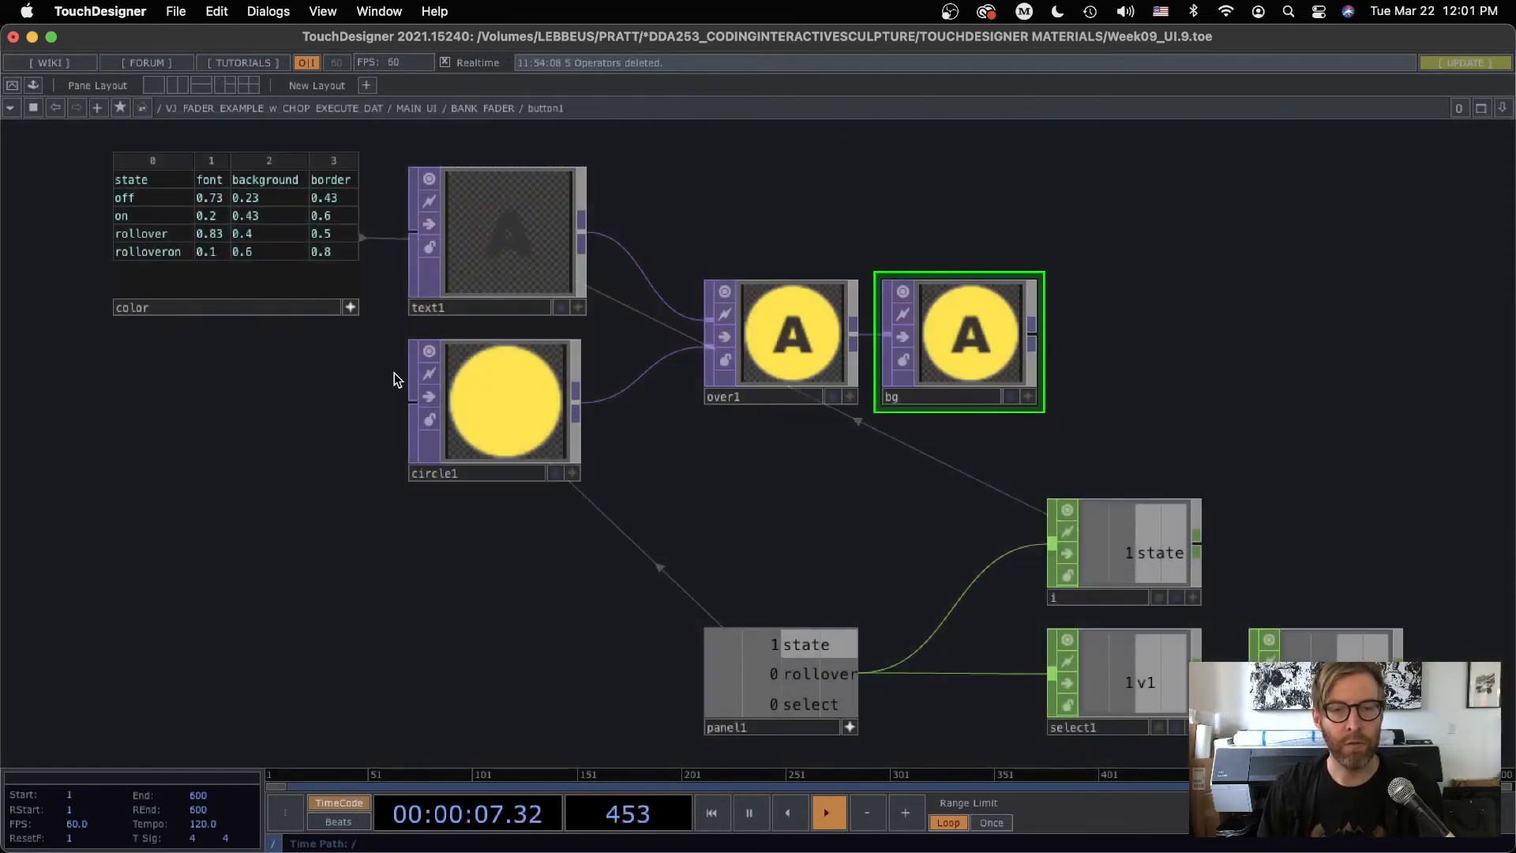
{"action": "scroll", "coordinate": [592, 416], "scroll_direction": "up", "scroll_amount": 5}
{"action": "left_click", "coordinate": [429, 297]}
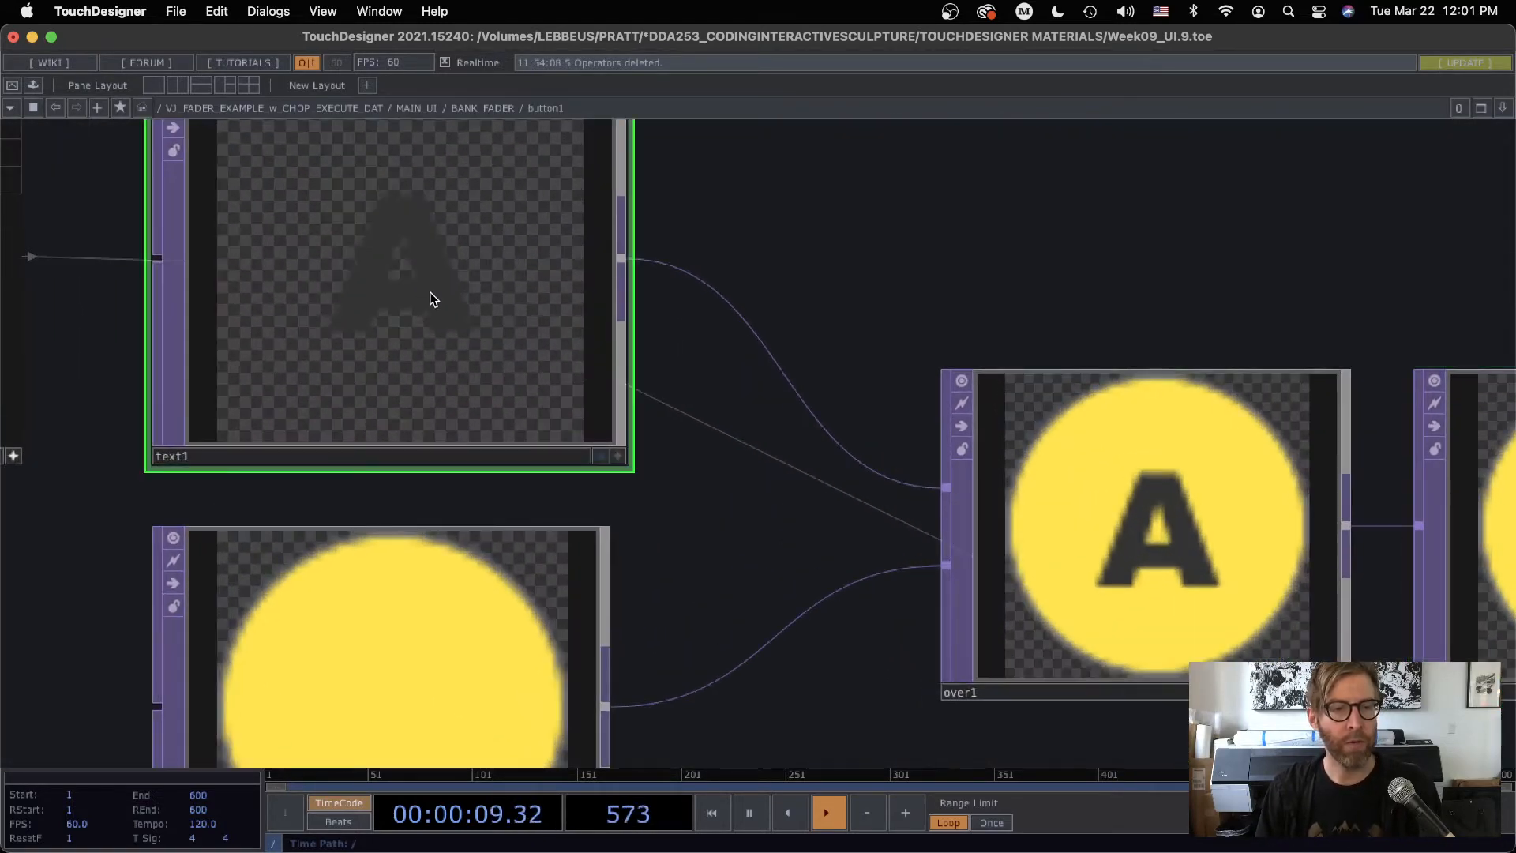
{"action": "scroll", "coordinate": [430, 298], "scroll_direction": "down", "scroll_amount": 5}
{"action": "left_click", "coordinate": [414, 491]}
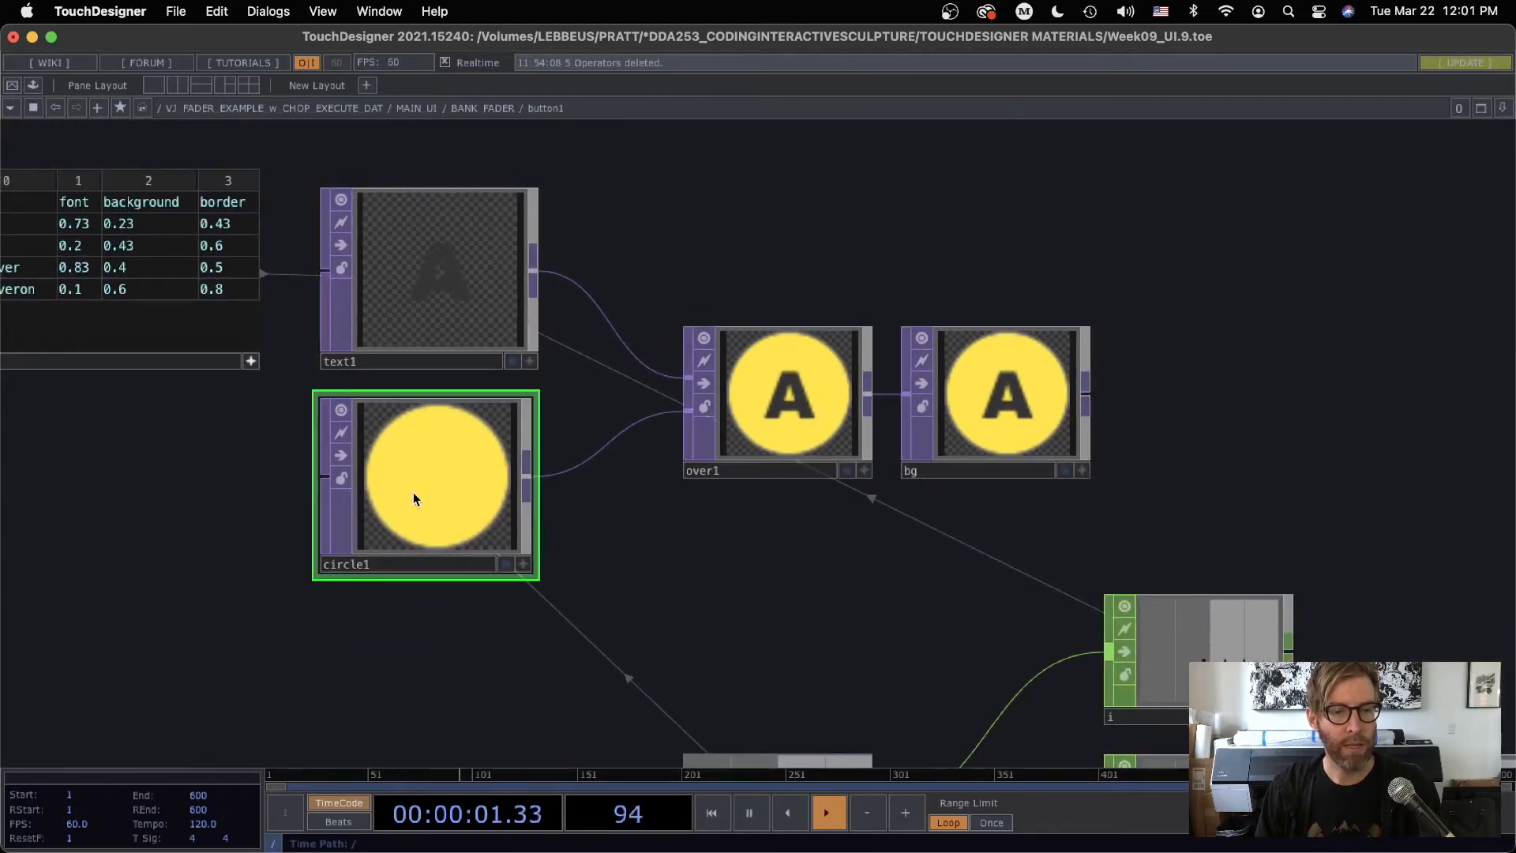
{"action": "left_click", "coordinate": [779, 393]}
{"action": "left_click", "coordinate": [1018, 388]}
{"action": "scroll", "coordinate": [897, 505], "scroll_direction": "down", "scroll_amount": 5}
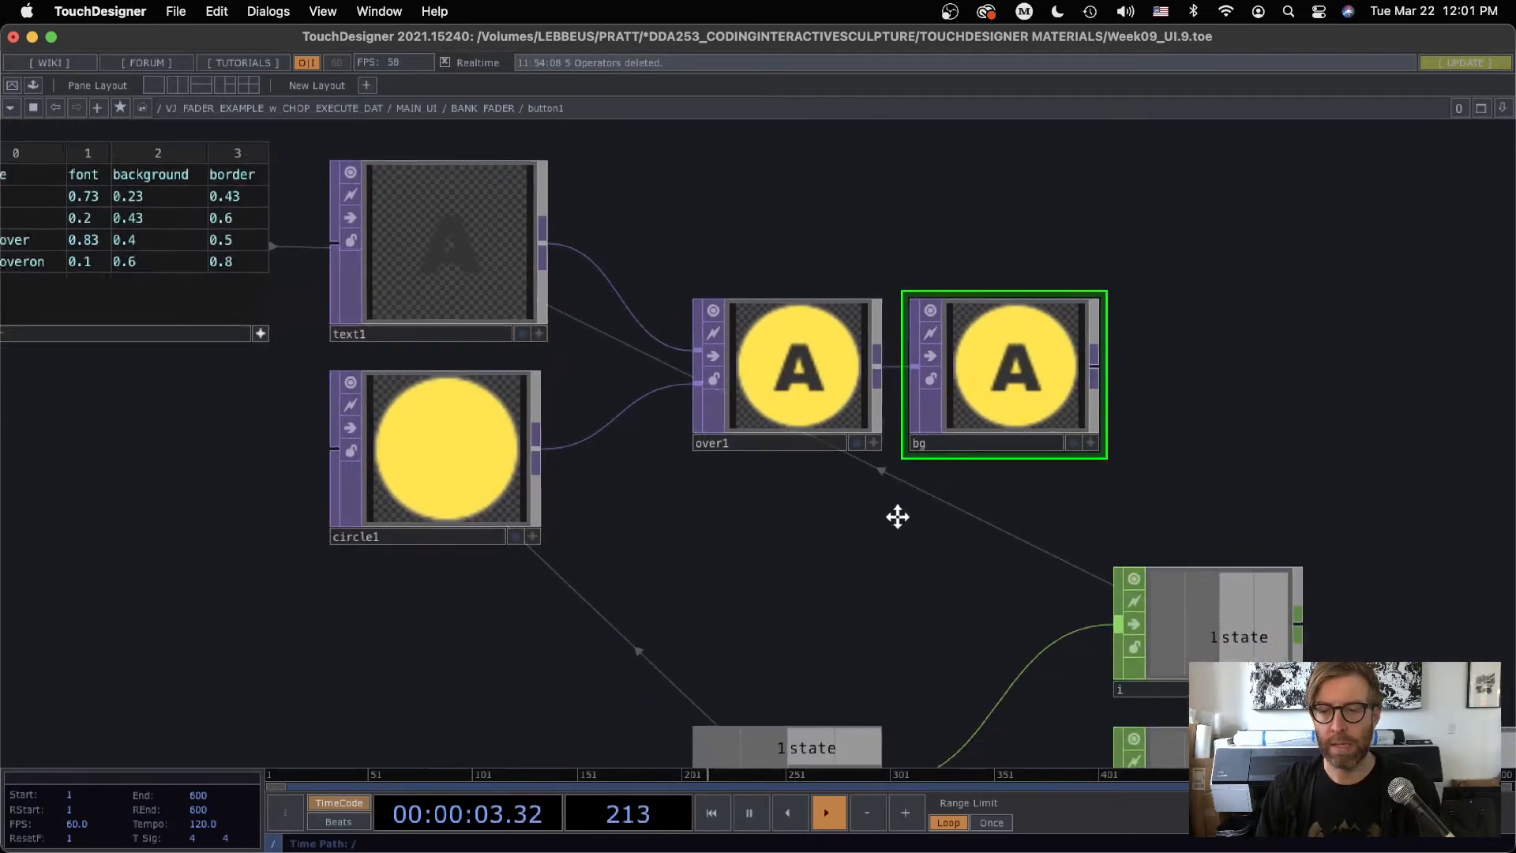
Examine the state channel in panel1 and show the parameters of circle1, which it drives.
{"action": "scroll", "coordinate": [667, 369], "scroll_direction": "down", "scroll_amount": 3}
{"action": "scroll", "coordinate": [667, 369], "scroll_direction": "right", "scroll_amount": 3}
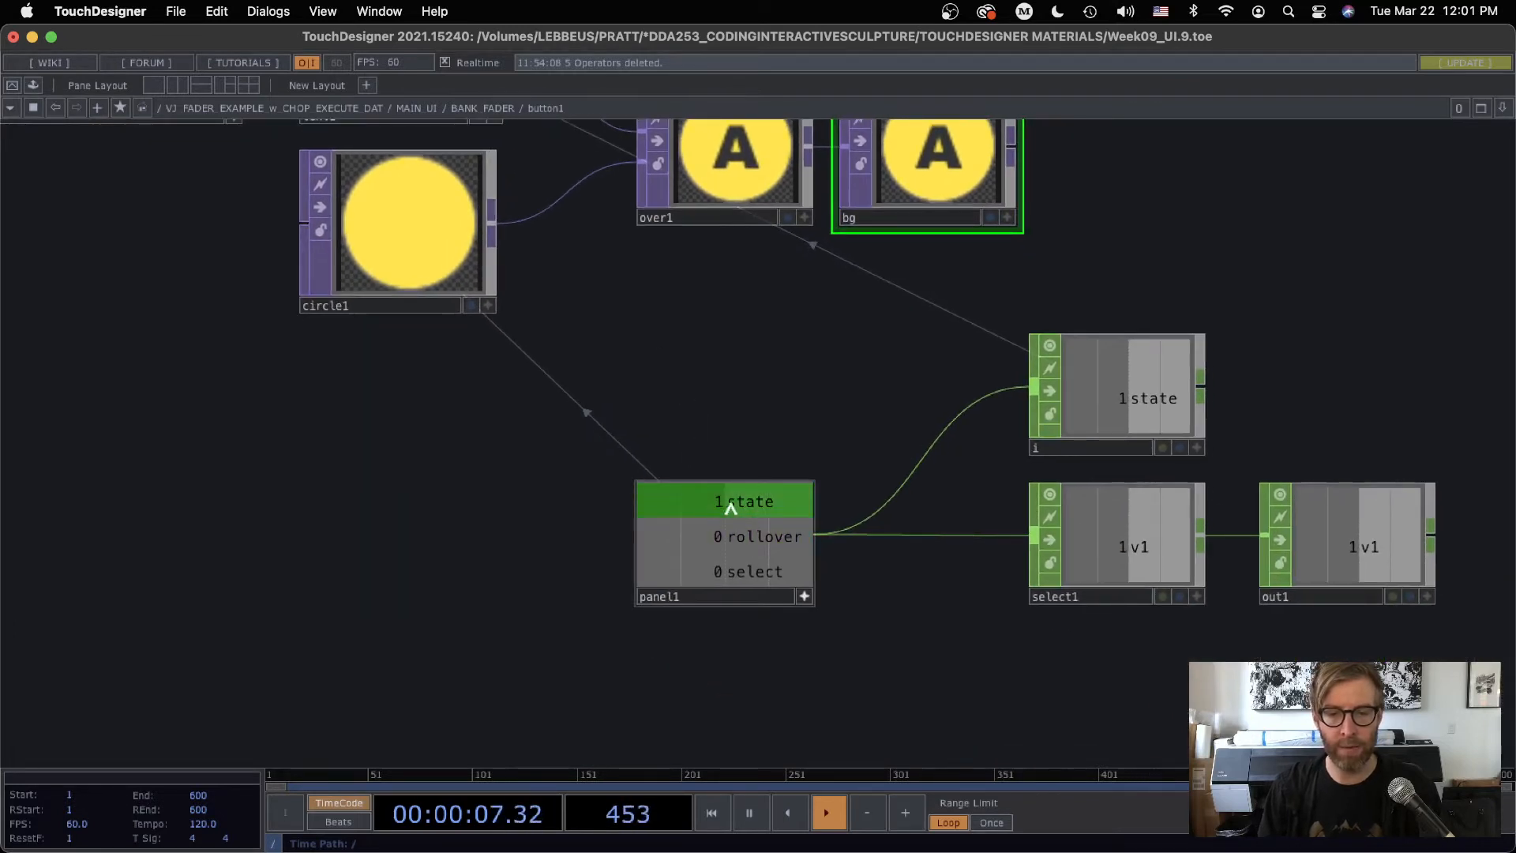
{"action": "left_click", "coordinate": [424, 231]}
{"action": "key", "text": "p"}
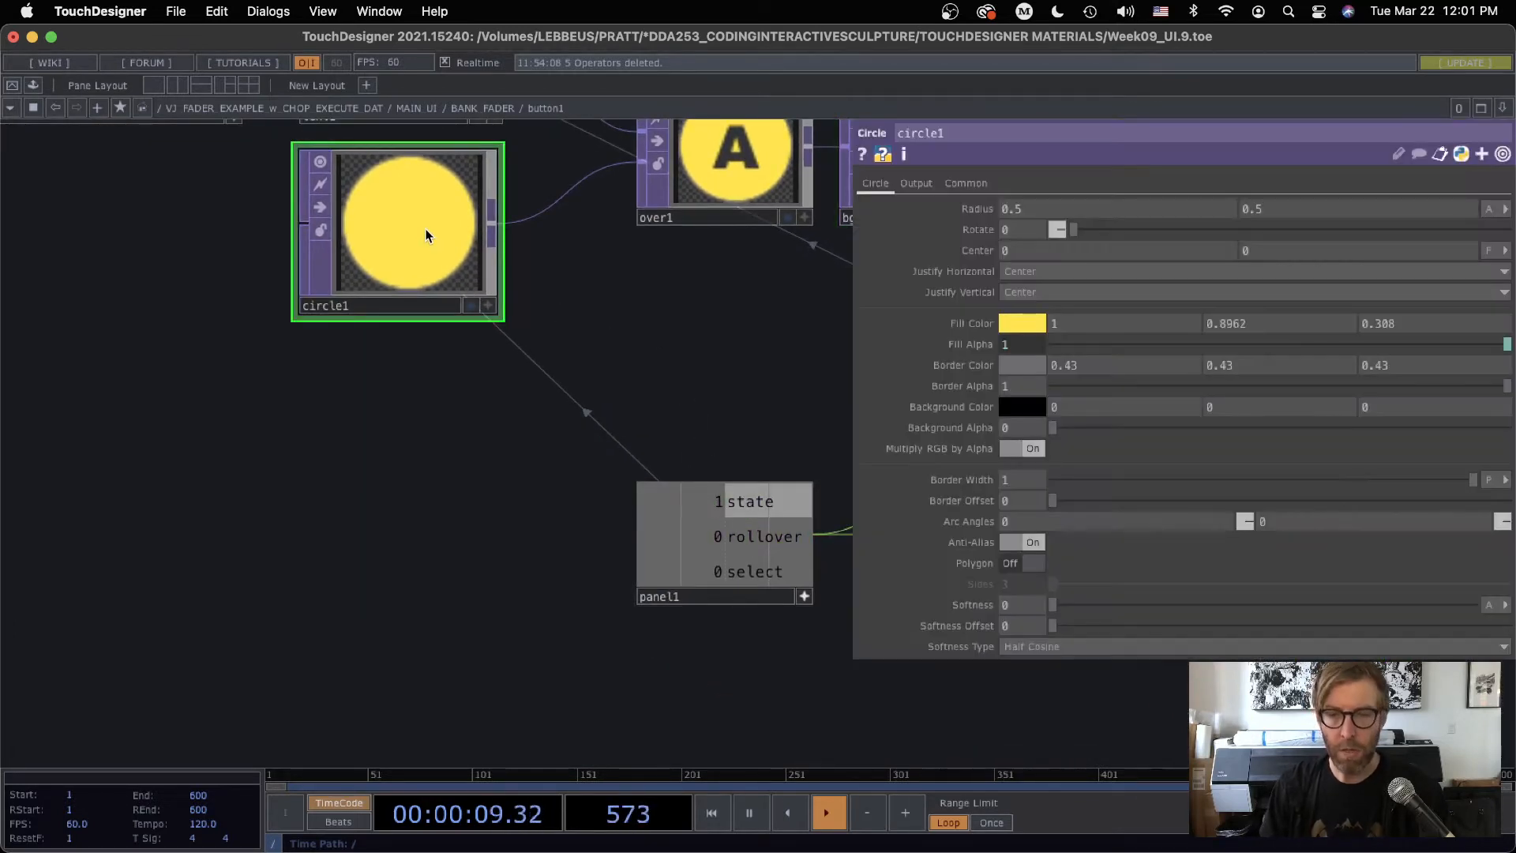
Examine the expression behind circle1's Fill Alpha, then hide the operator parameters.
{"action": "left_click", "coordinate": [918, 344]}
{"action": "scroll", "coordinate": [619, 382], "scroll_direction": "right", "scroll_amount": 6}
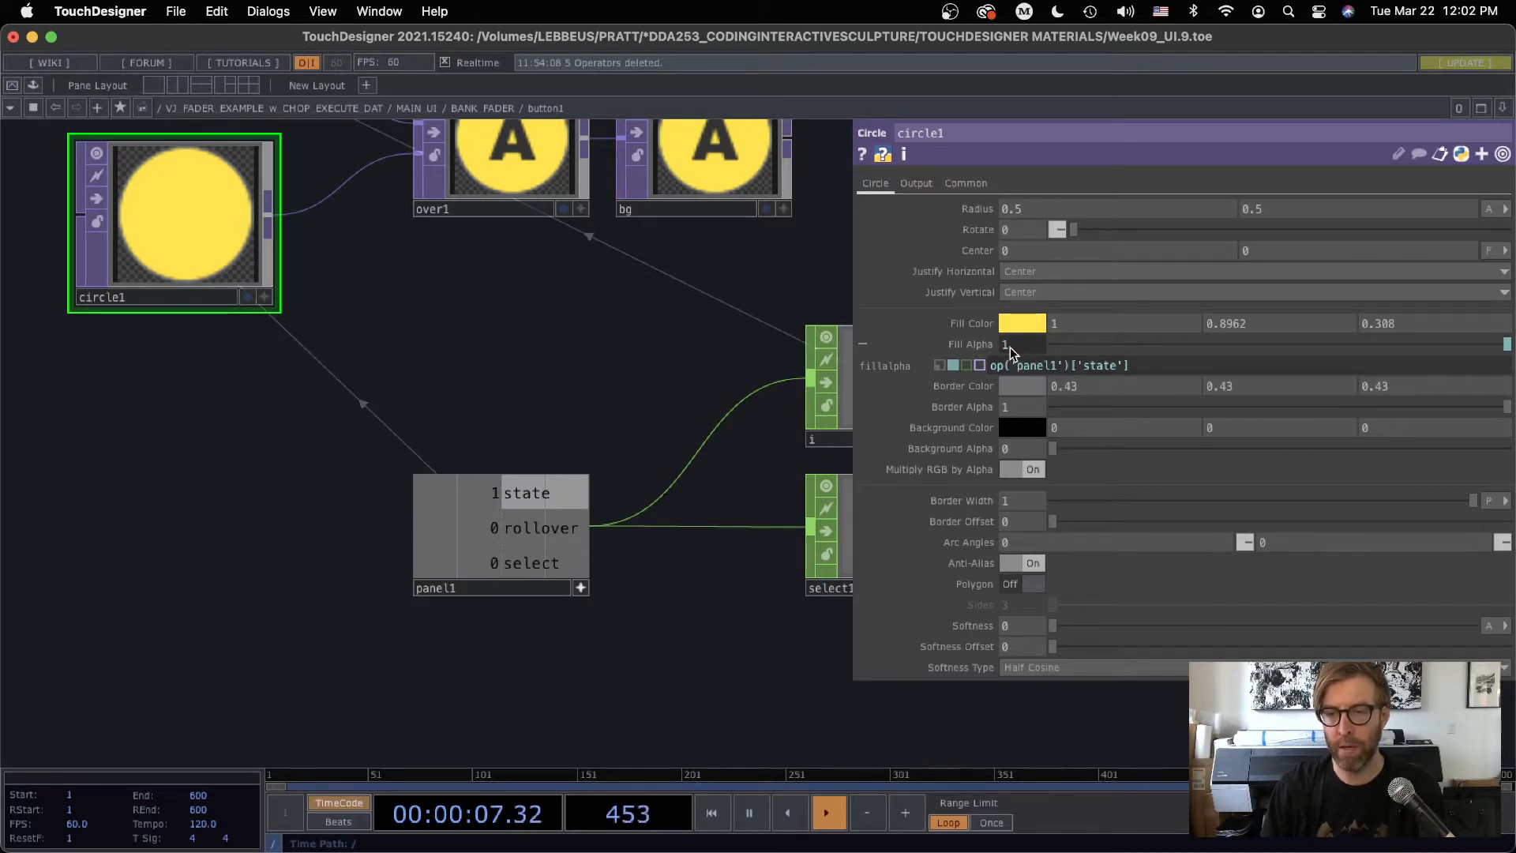
{"action": "key", "text": "p"}
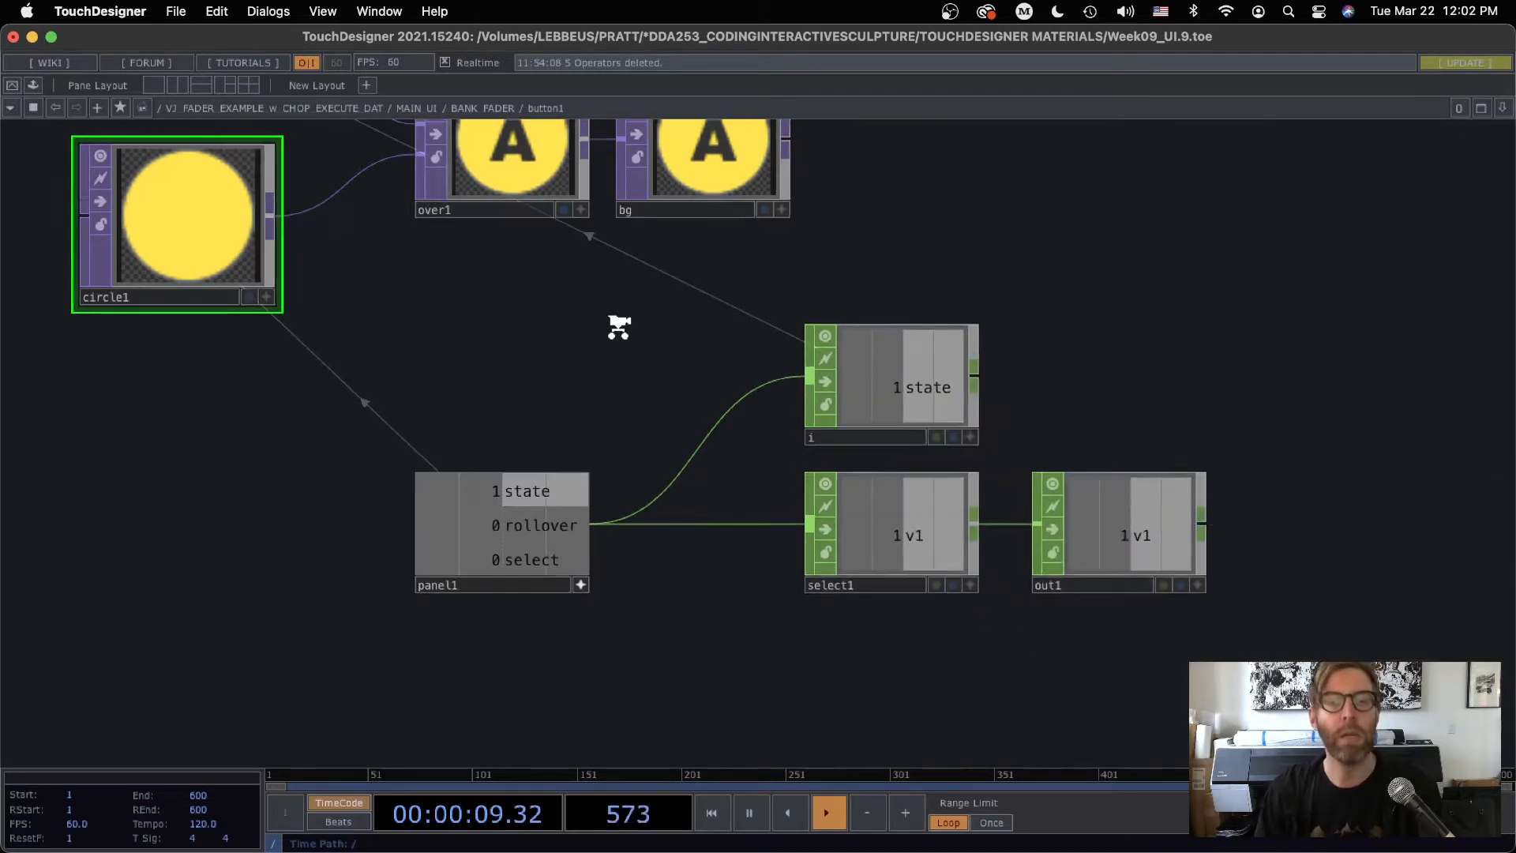
Return to the BANK_FADER network and switch the active bank to B, back to A, and to B again.
{"action": "scroll", "coordinate": [615, 330], "scroll_direction": "down", "scroll_amount": 5}
{"action": "left_click_drag", "start_coordinate": [615, 321], "coordinate": [618, 377]}
{"action": "scroll", "coordinate": [619, 377], "scroll_direction": "down", "scroll_amount": 5}
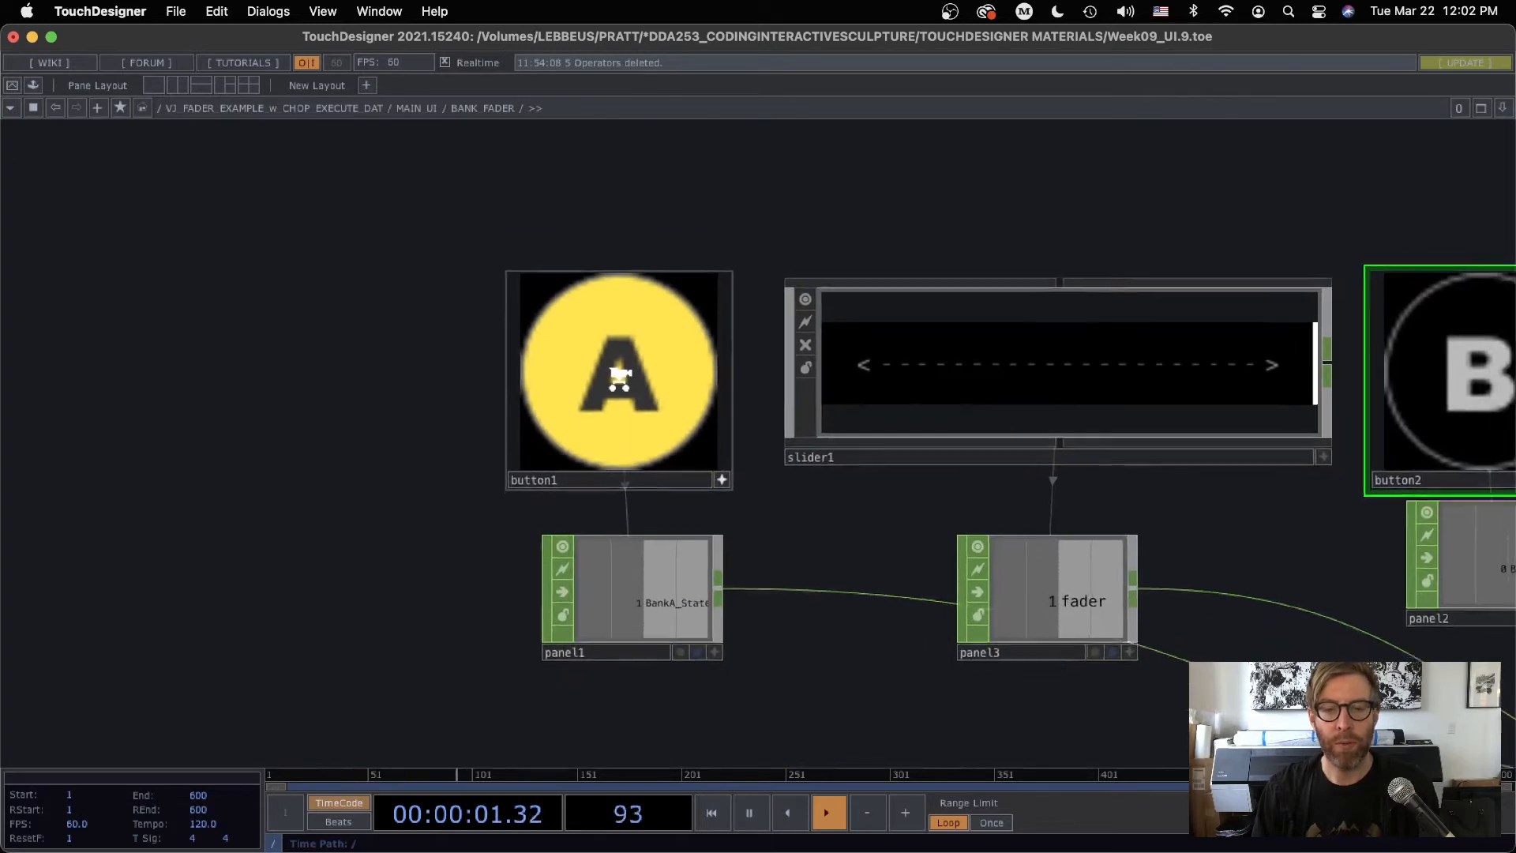
{"action": "left_click", "coordinate": [1441, 393]}
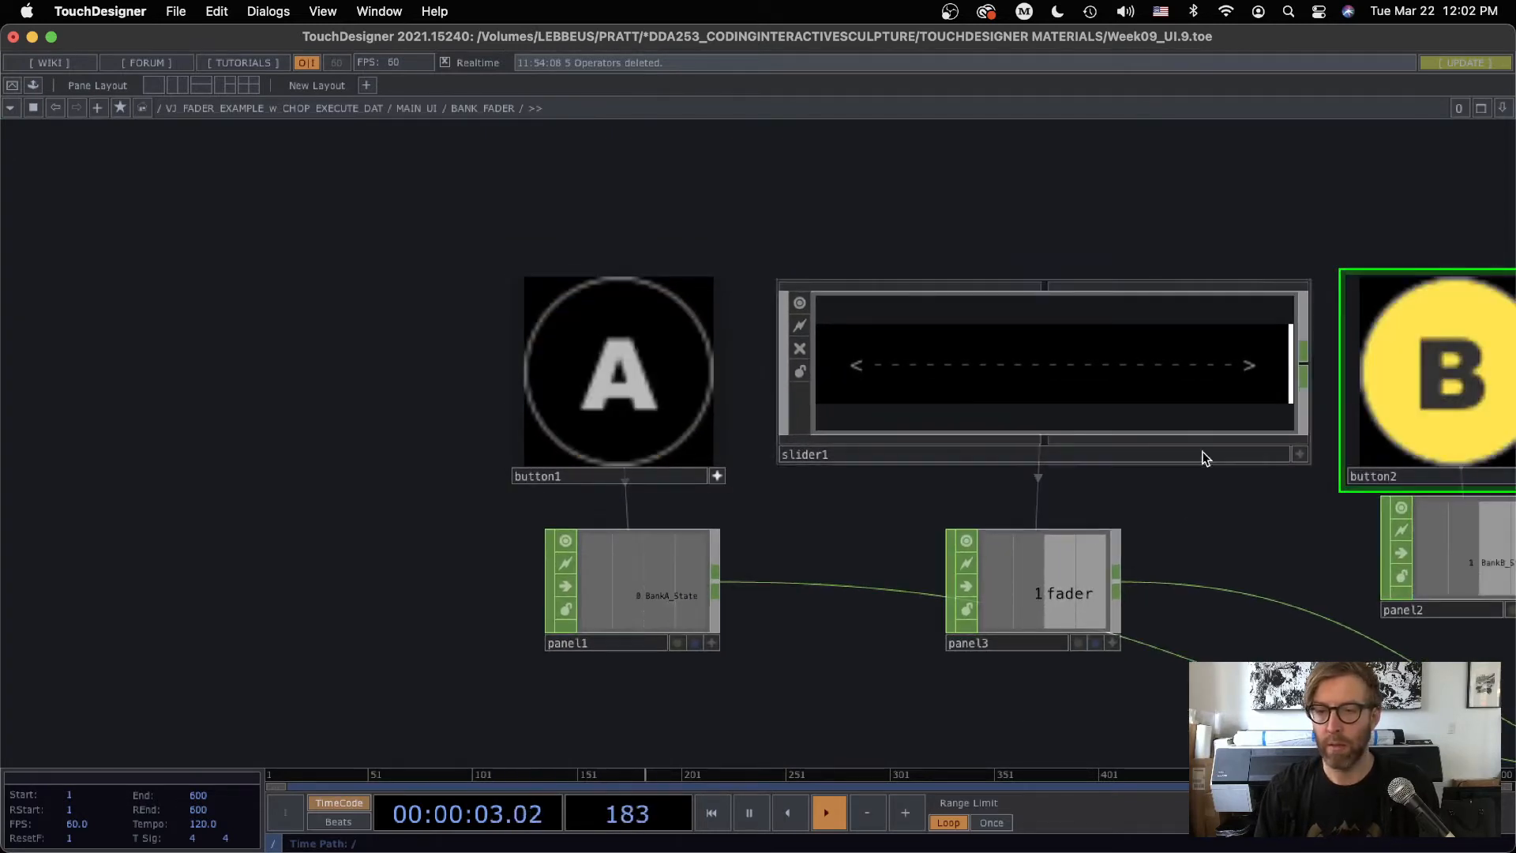
{"action": "left_click", "coordinate": [589, 370]}
{"action": "left_click", "coordinate": [1442, 393]}
{"action": "left_click_drag", "start_coordinate": [738, 597], "coordinate": [646, 504]}
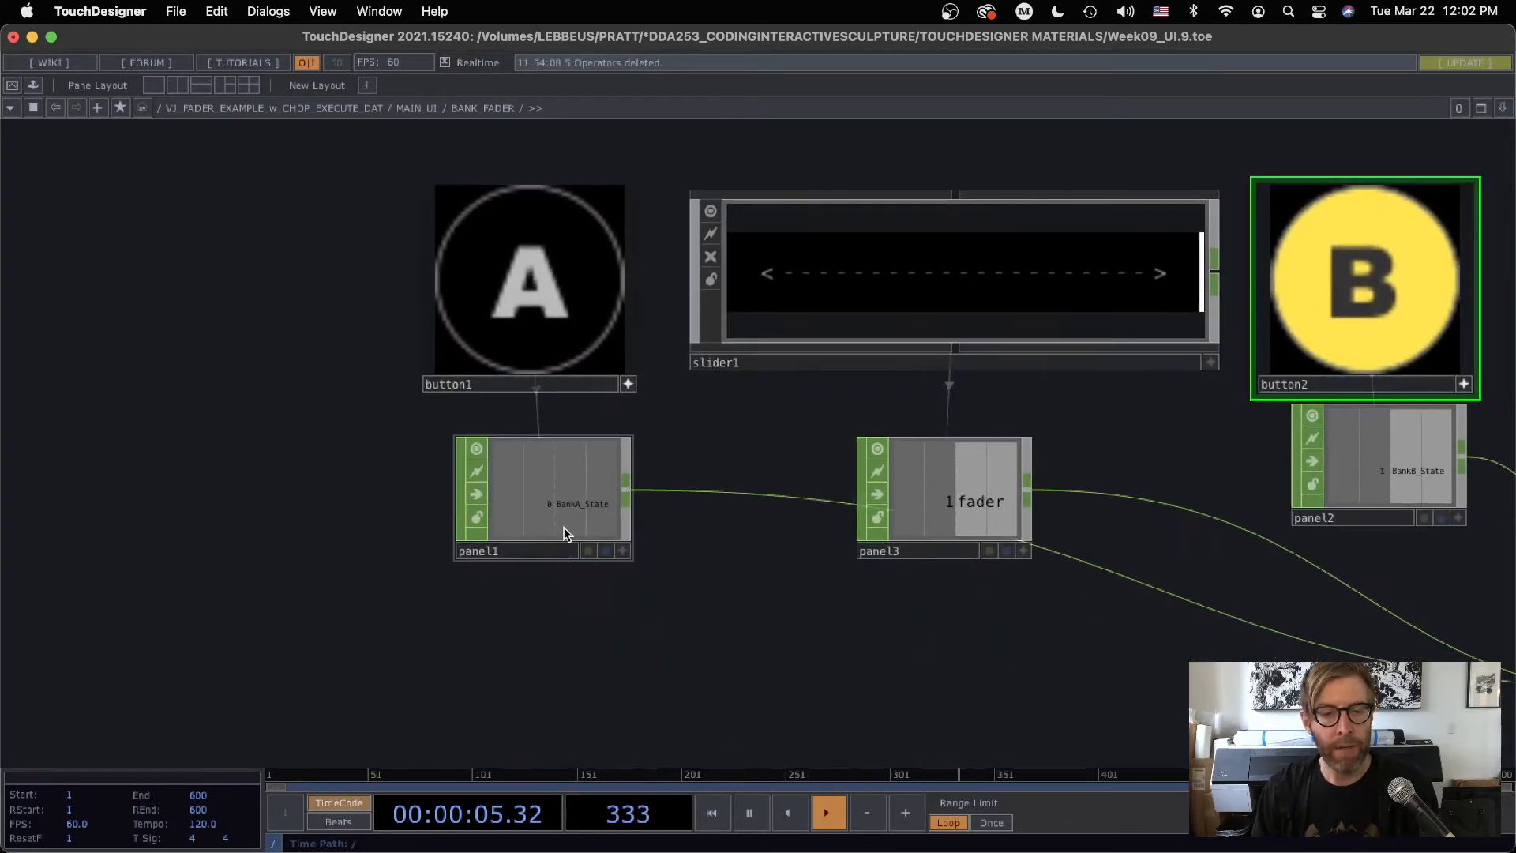
{"action": "left_click_drag", "start_coordinate": [686, 593], "coordinate": [374, 505]}
{"action": "scroll", "coordinate": [536, 615], "scroll_direction": "down", "scroll_amount": 1}
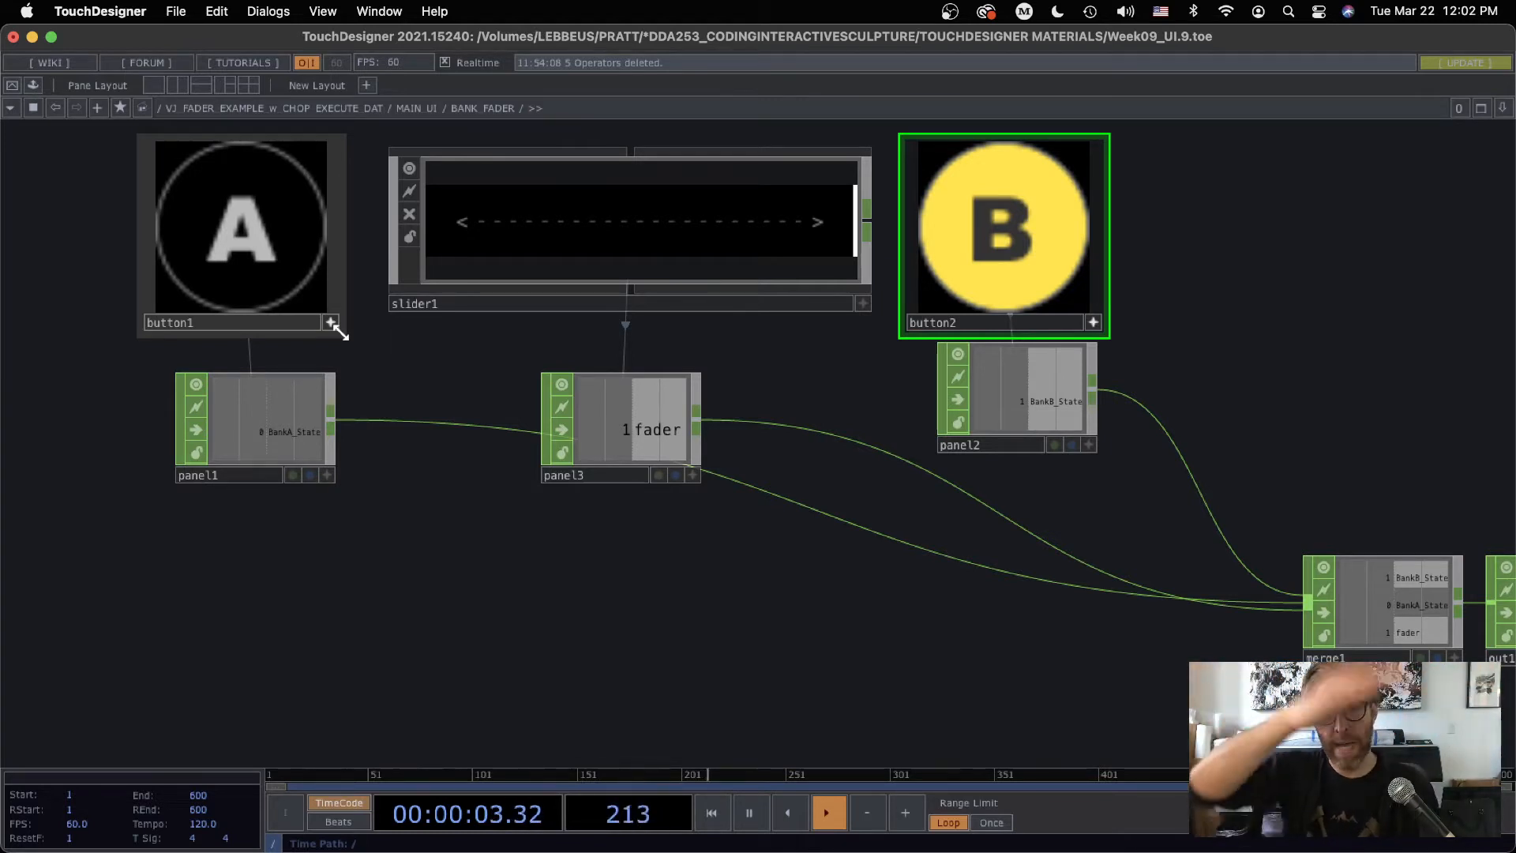
Show the parameters of the panel1 CHOP below button1 to examine its component, selected channel and rename settings.
{"action": "left_click_drag", "start_coordinate": [332, 547], "coordinate": [452, 596]}
{"action": "scroll", "coordinate": [355, 548], "scroll_direction": "up", "scroll_amount": 2}
{"action": "left_click", "coordinate": [399, 486]}
{"action": "key", "text": "p"}
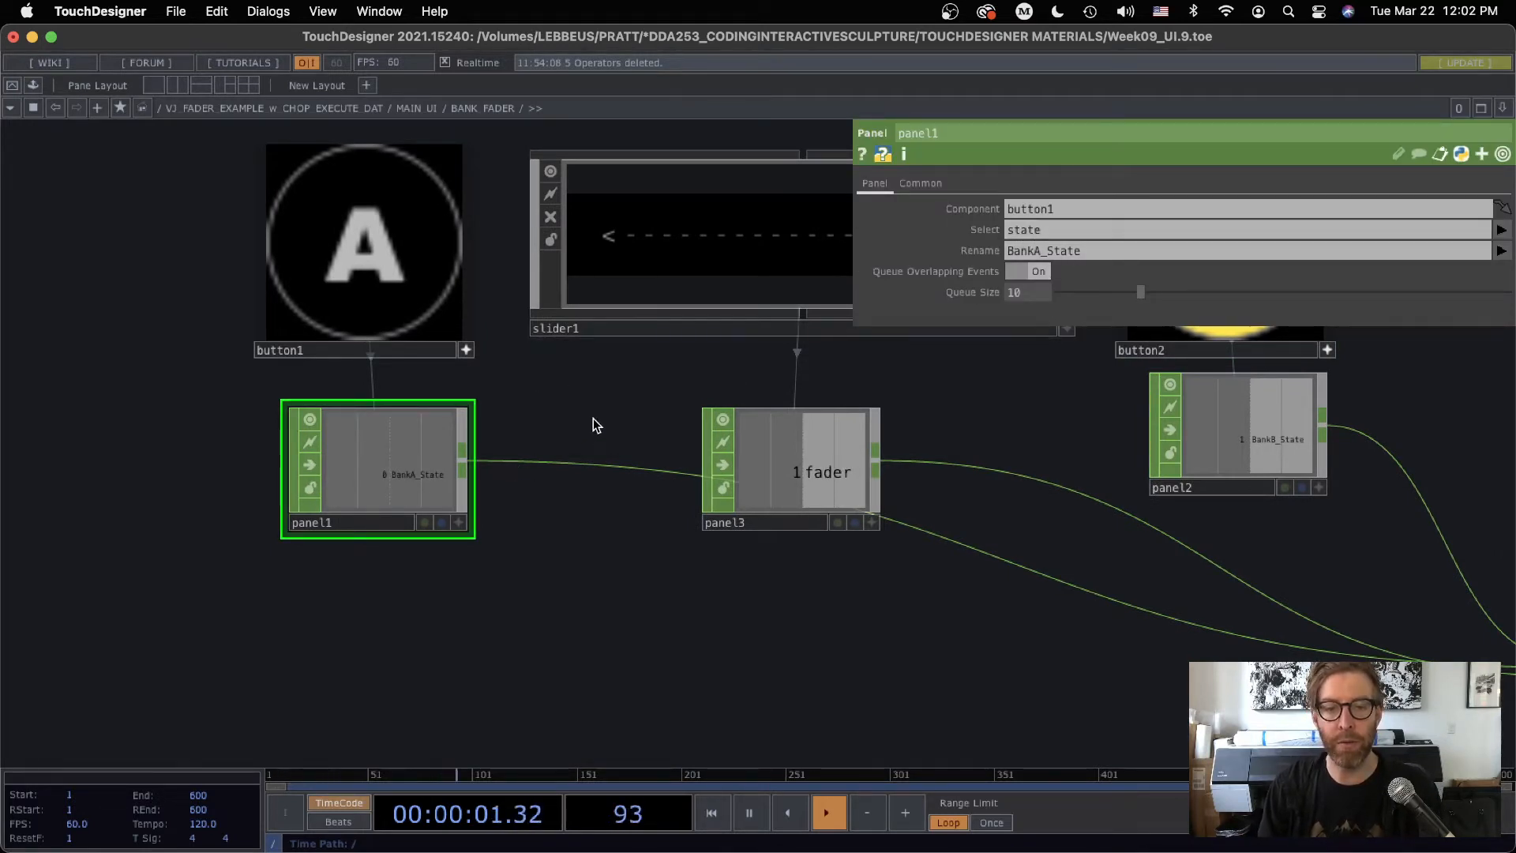
{"action": "left_click_drag", "start_coordinate": [594, 418], "coordinate": [561, 440]}
Alternate the active bank between A and B, ending on B, while checking the state channels in panel1 and panel2.
{"action": "left_click", "coordinate": [332, 281]}
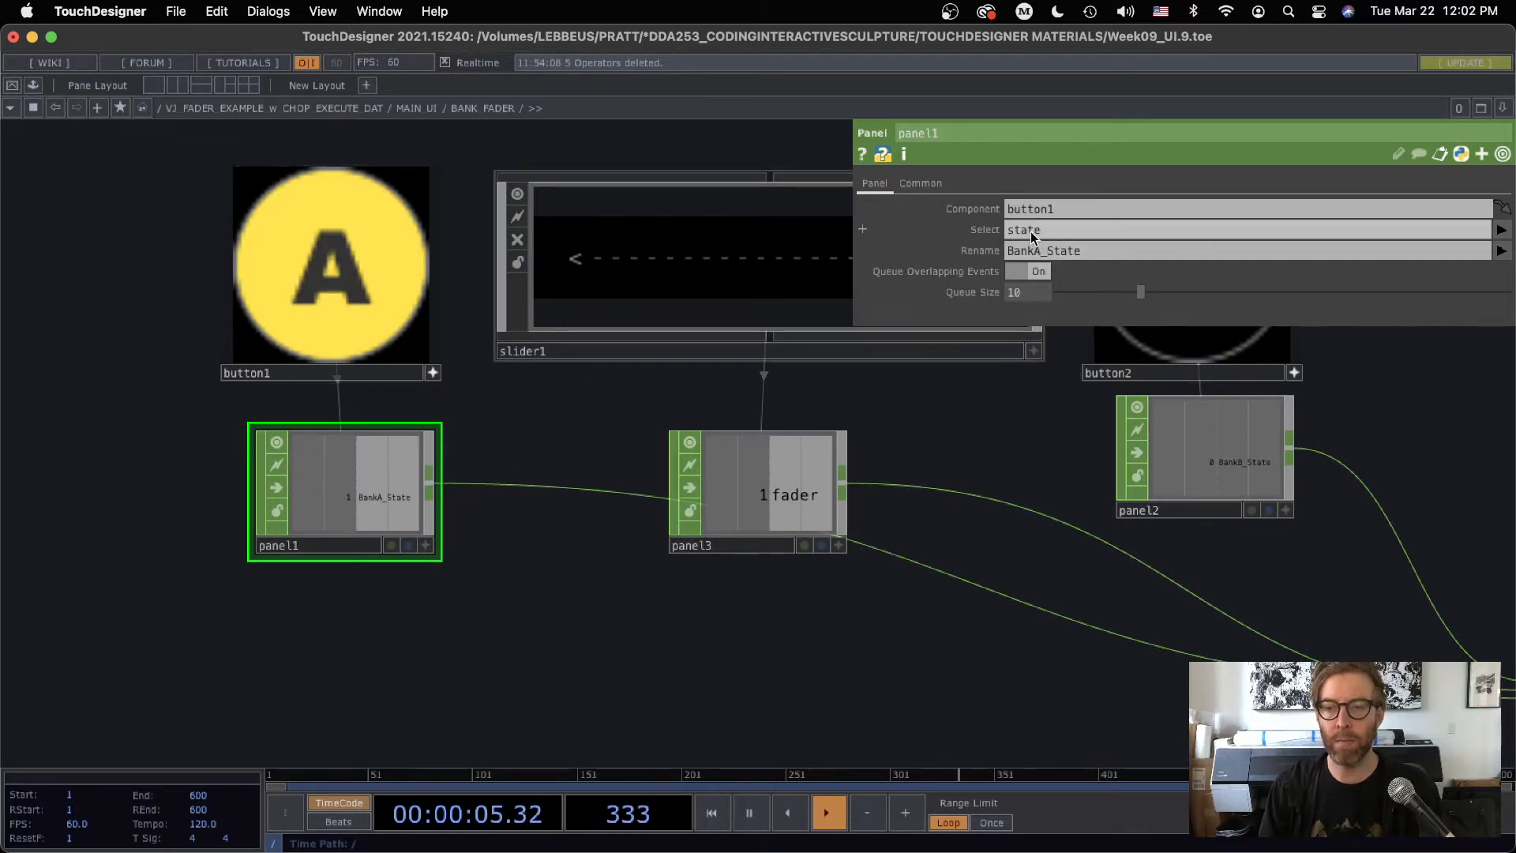
{"action": "left_click_drag", "start_coordinate": [936, 464], "coordinate": [720, 507]}
{"action": "left_click", "coordinate": [987, 376]}
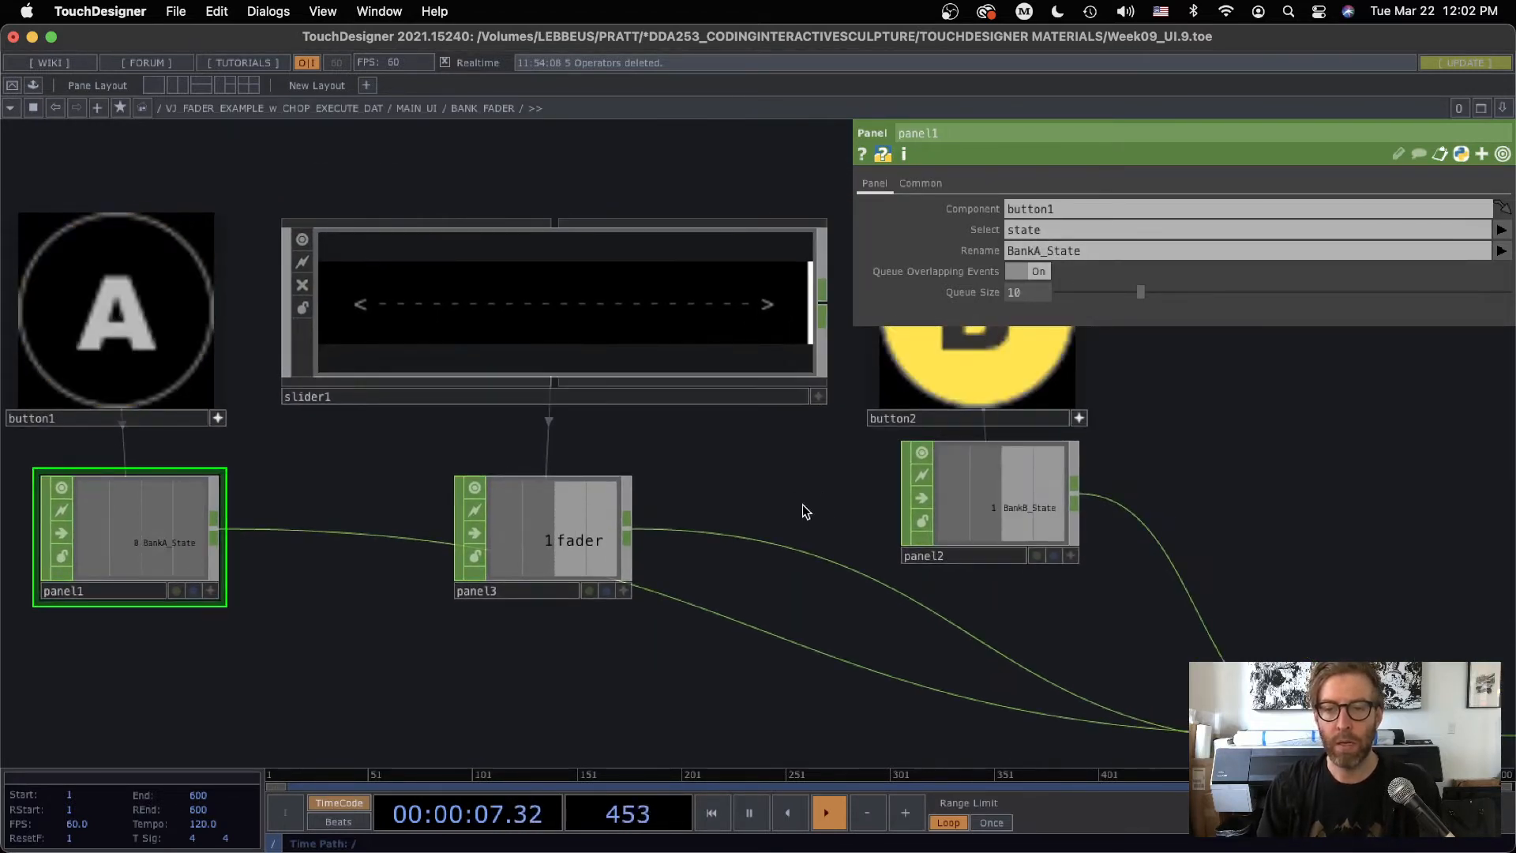
{"action": "left_click_drag", "start_coordinate": [878, 488], "coordinate": [1129, 452]}
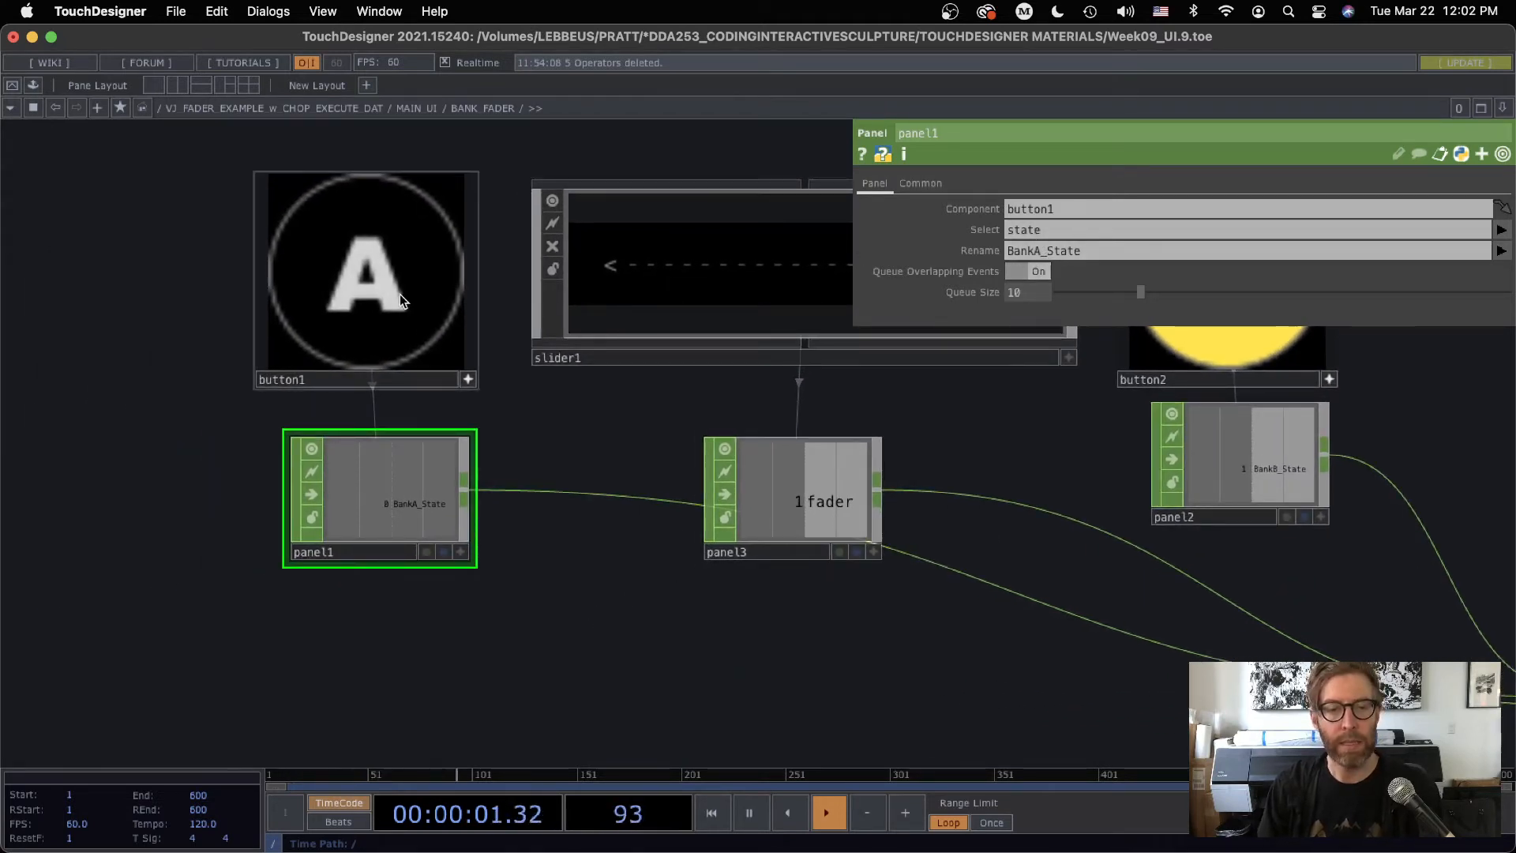
{"action": "left_click", "coordinate": [395, 347]}
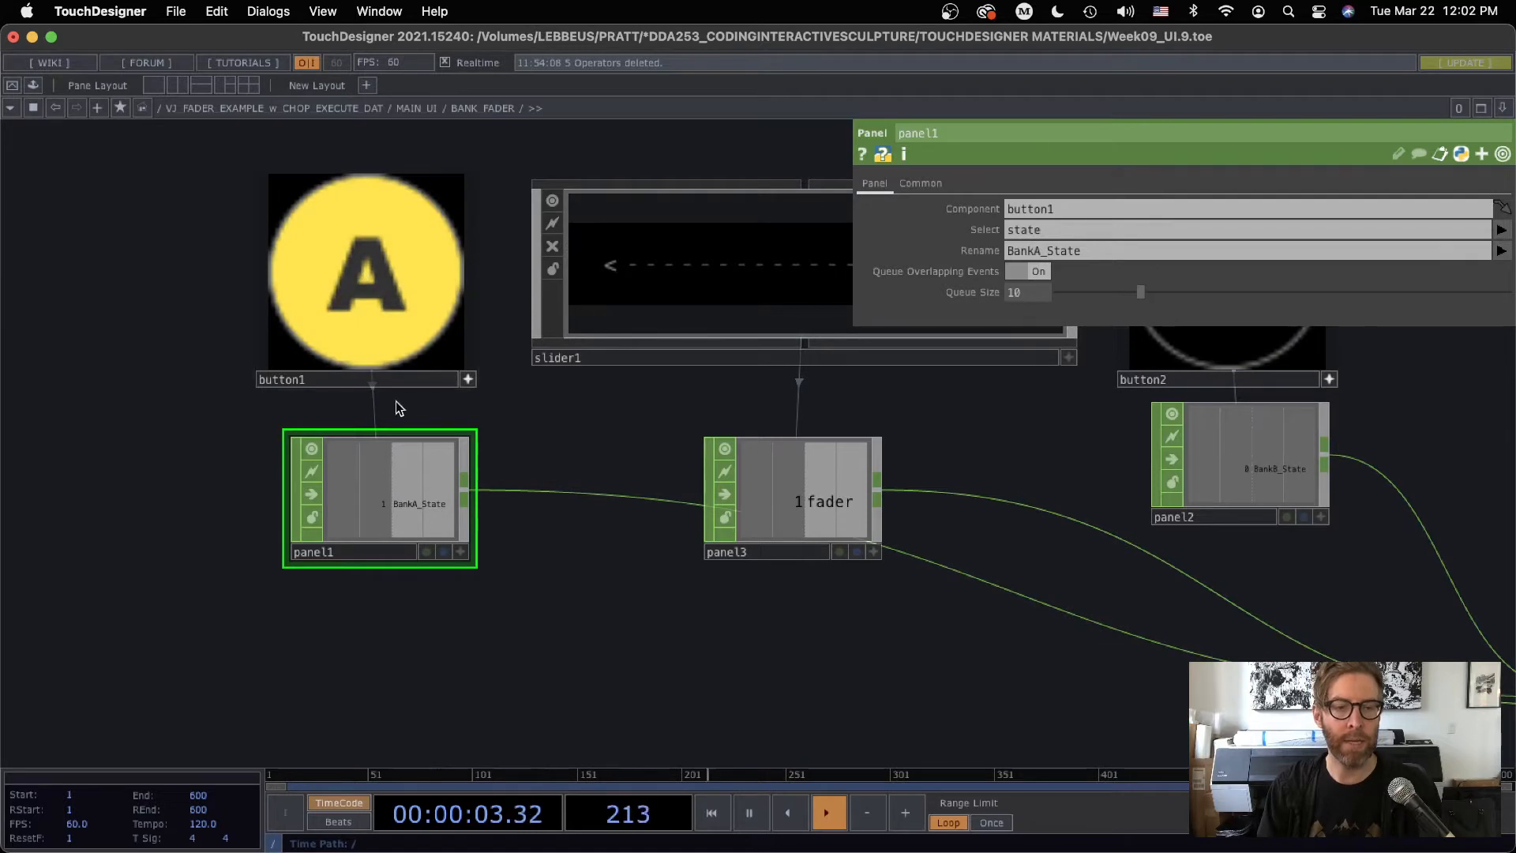
{"action": "left_click_drag", "start_coordinate": [1069, 537], "coordinate": [980, 621]}
{"action": "left_click", "coordinate": [1145, 368]}
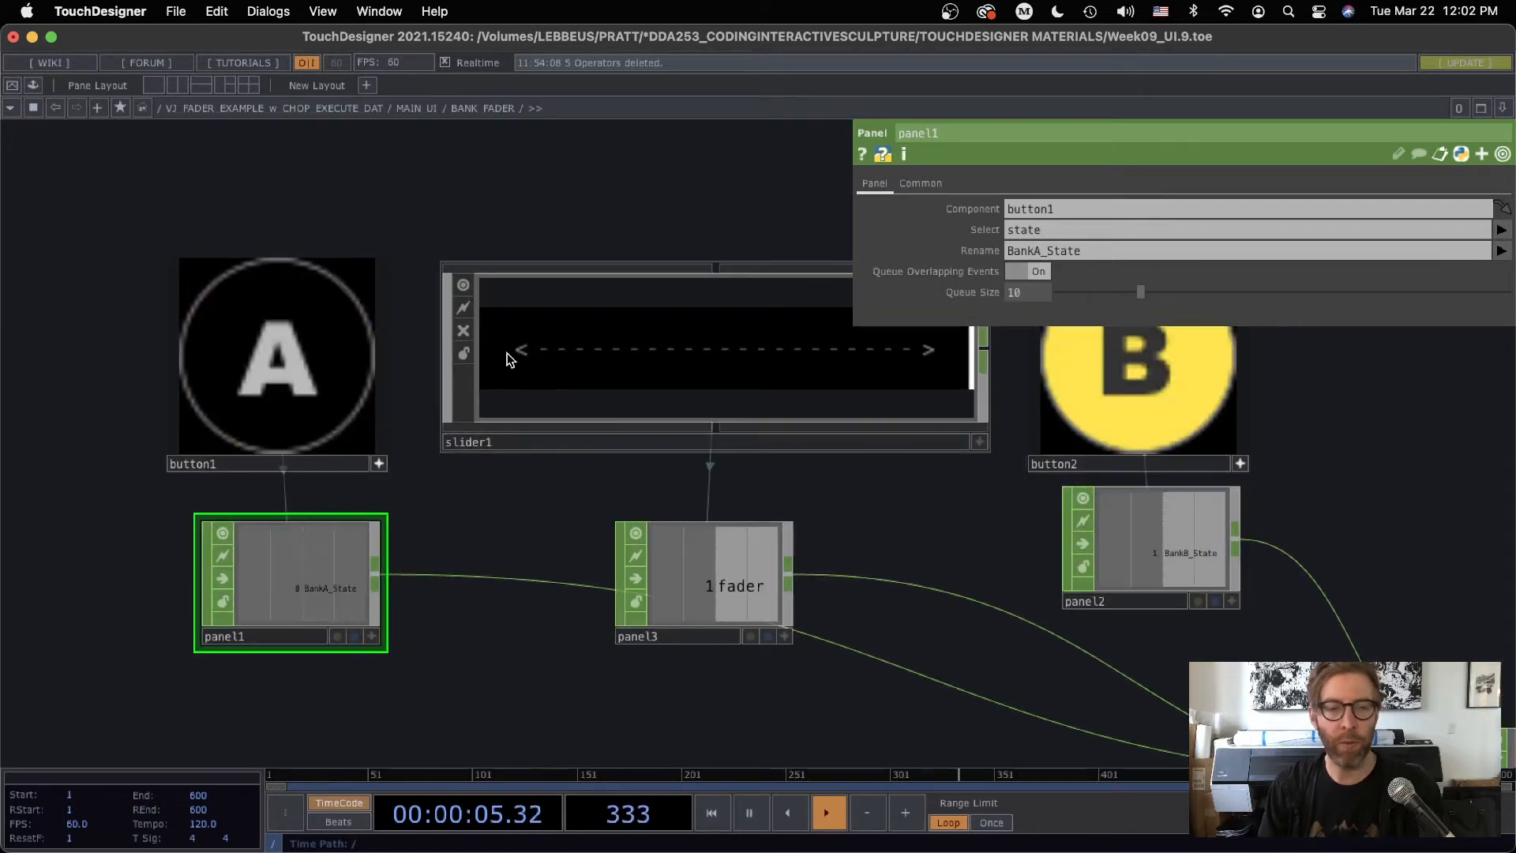
{"action": "left_click", "coordinate": [276, 350]}
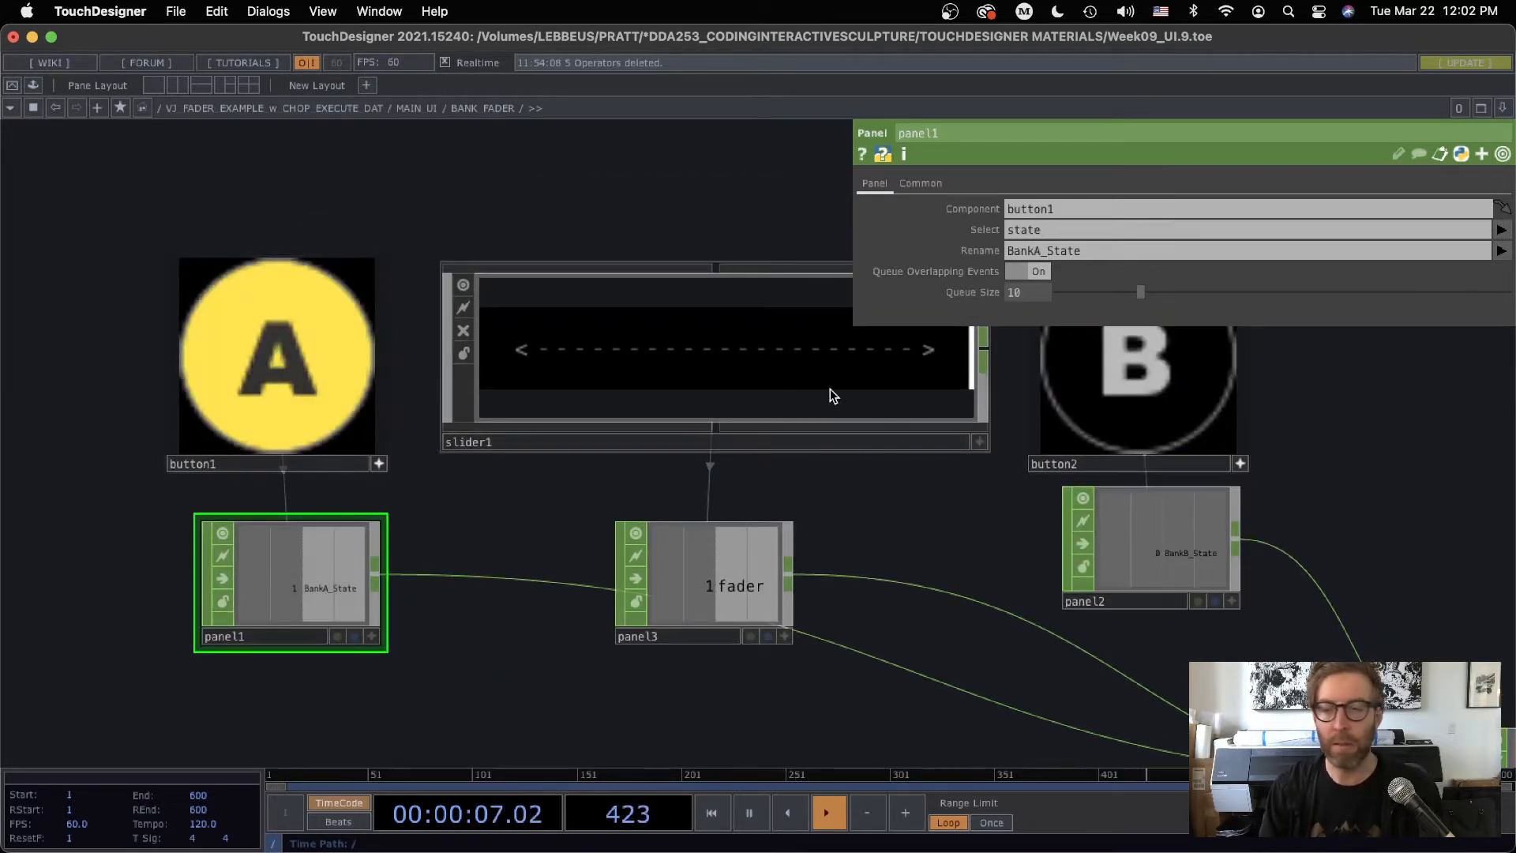
{"action": "left_click", "coordinate": [1163, 381]}
Go inside slider1, examine the Text parameter of text1, and return to BANK_FADER.
{"action": "left_click_drag", "start_coordinate": [1016, 583], "coordinate": [537, 372]}
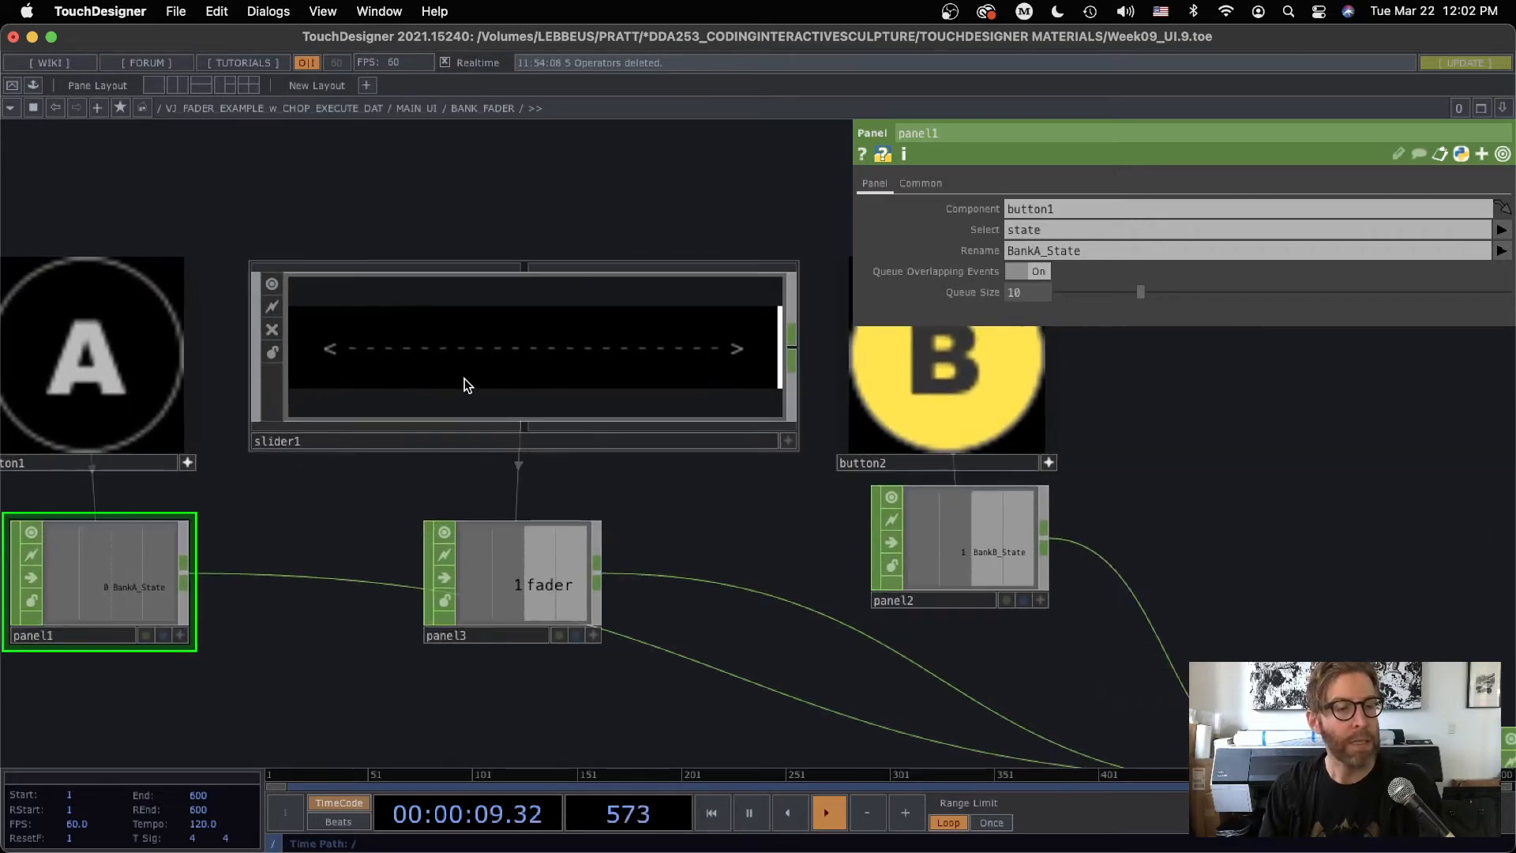
{"action": "scroll", "coordinate": [464, 385], "scroll_direction": "up", "scroll_amount": 2}
{"action": "scroll", "coordinate": [476, 364], "scroll_direction": "up", "scroll_amount": 4}
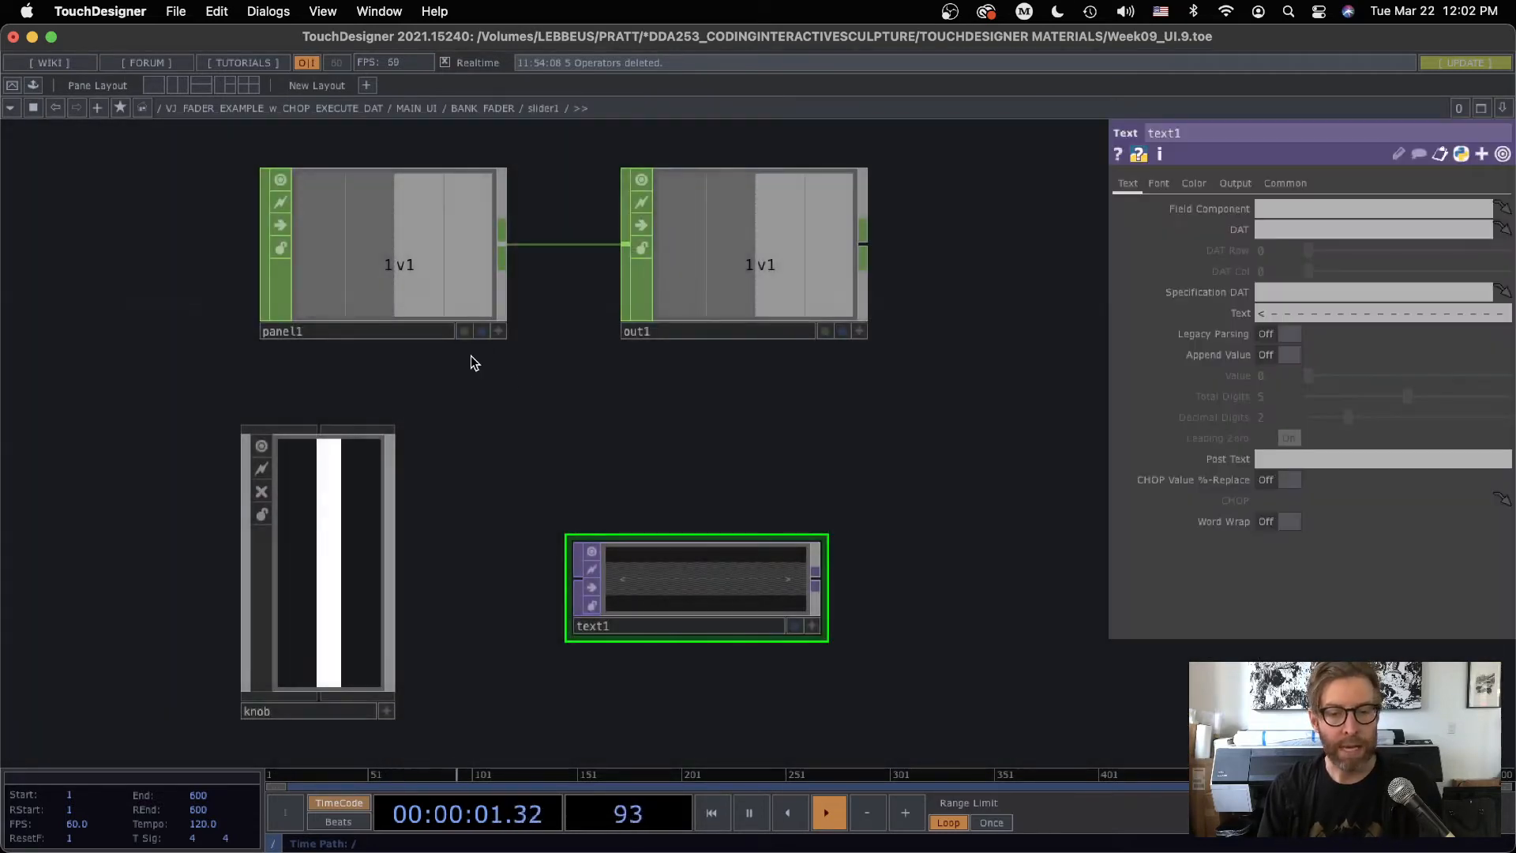
{"action": "scroll", "coordinate": [717, 606], "scroll_direction": "up", "scroll_amount": 2}
{"action": "scroll", "coordinate": [710, 594], "scroll_direction": "up", "scroll_amount": 6}
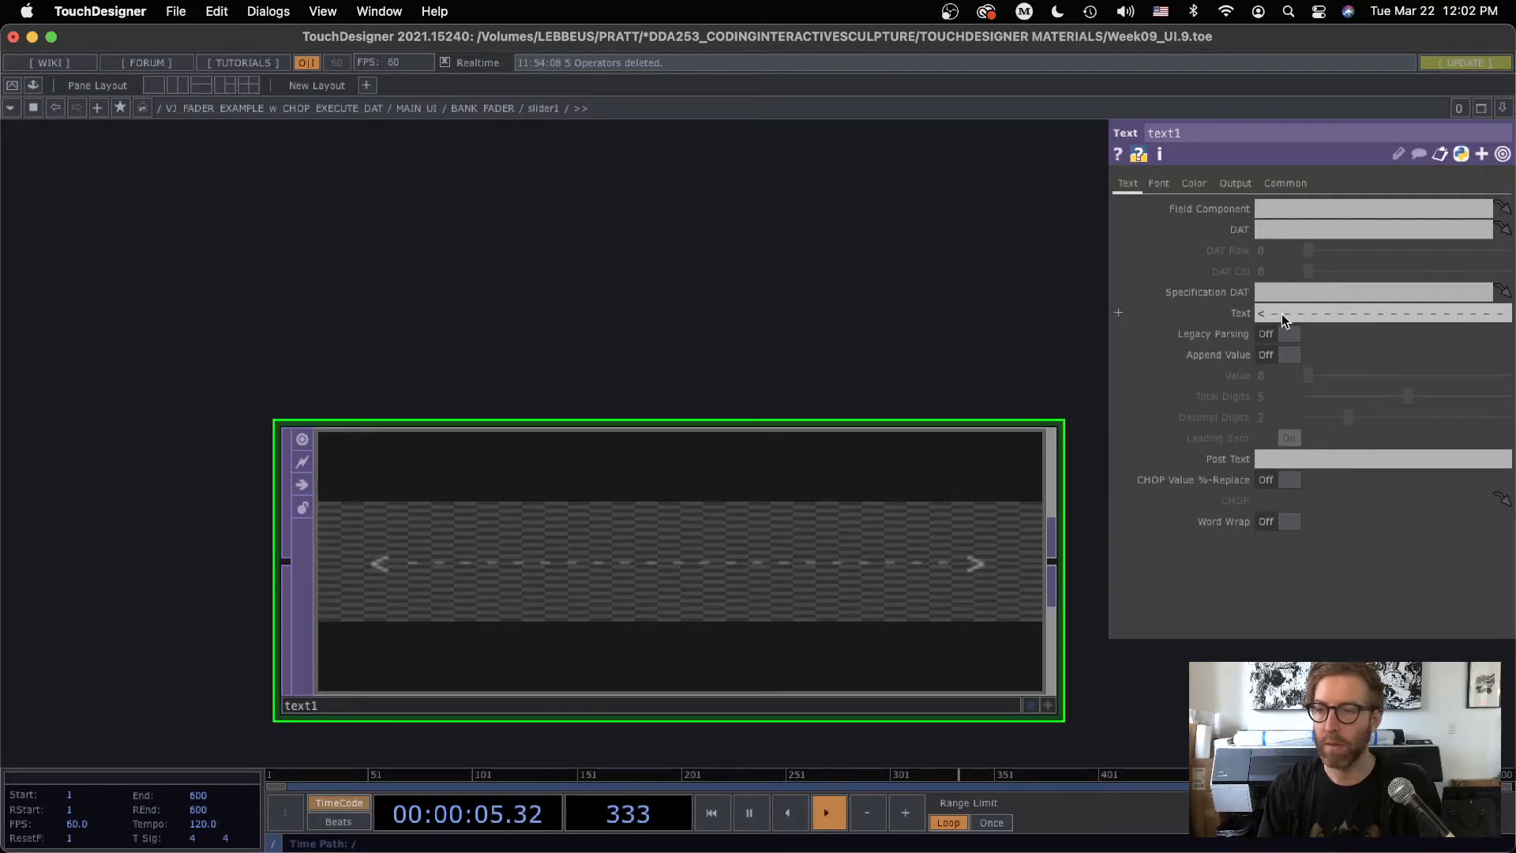
{"action": "scroll", "coordinate": [797, 421], "scroll_direction": "down", "scroll_amount": 8}
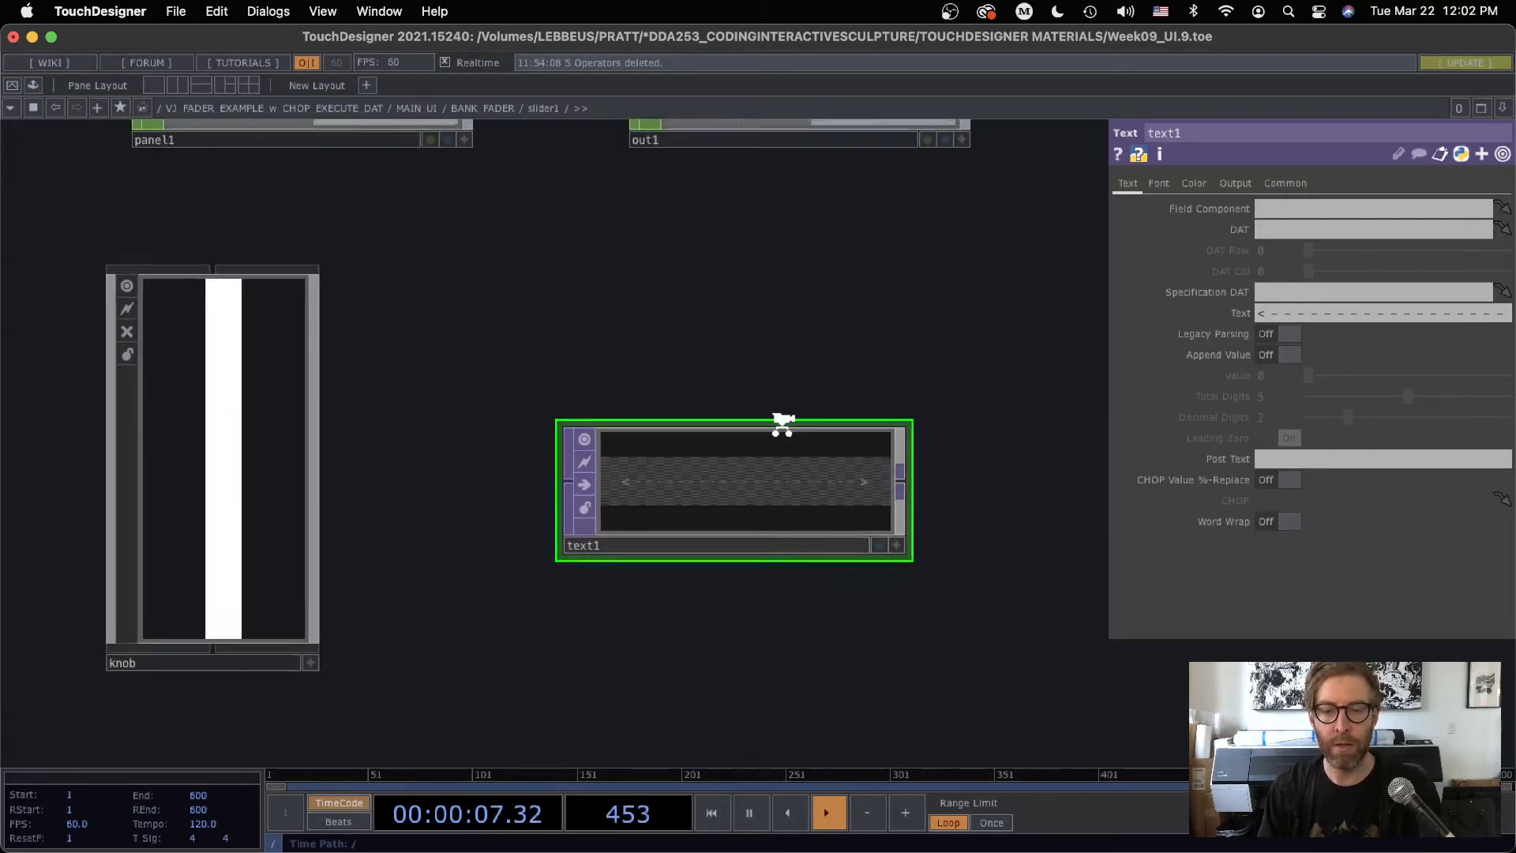
{"action": "scroll", "coordinate": [785, 427], "scroll_direction": "down", "scroll_amount": 3}
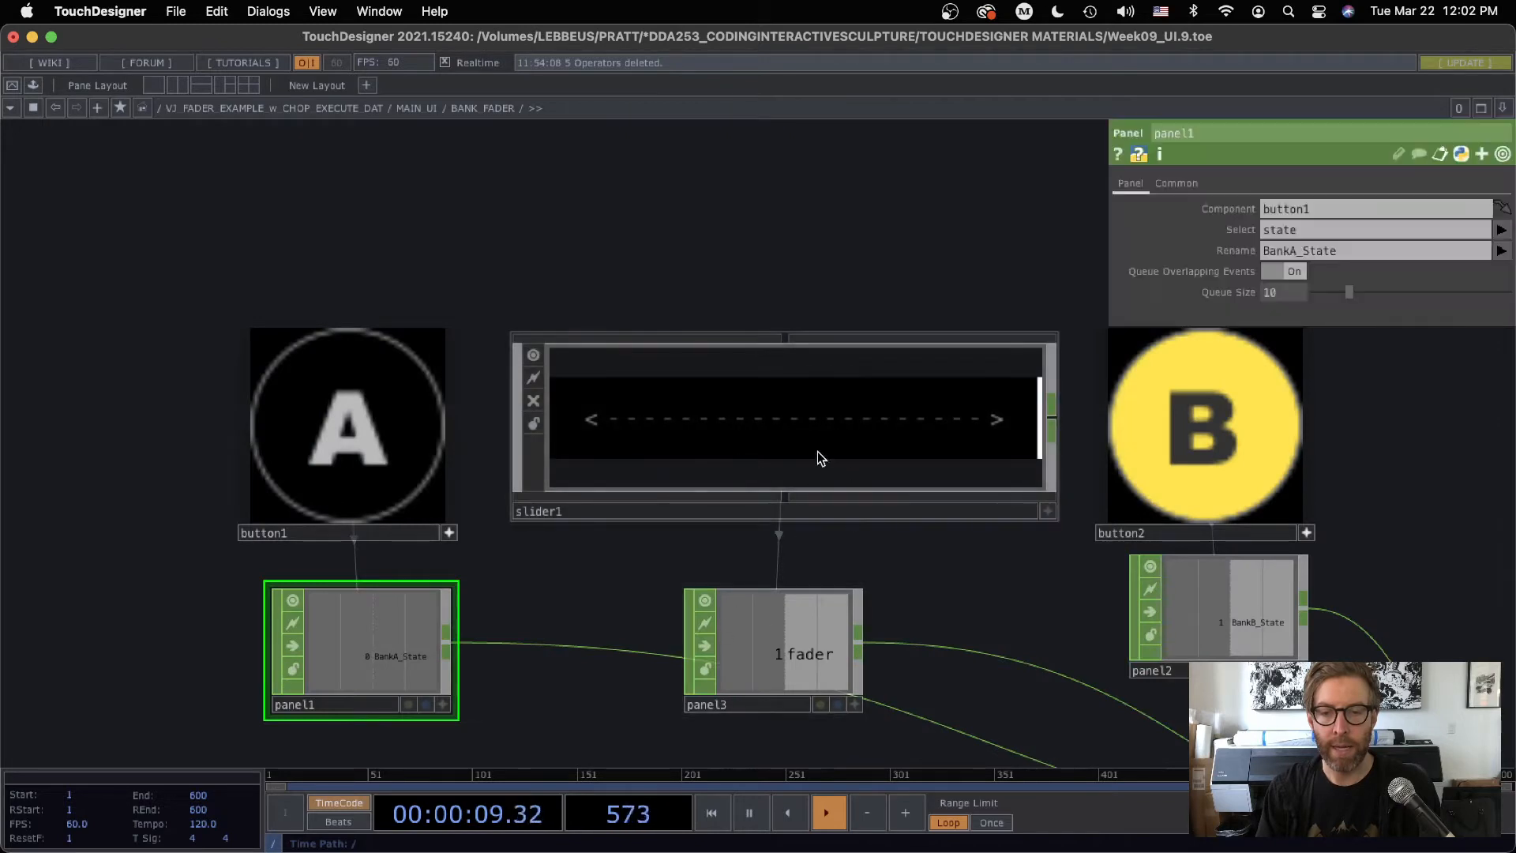
Go back inside slider1, examine the knob container's Background Color, and return to BANK_FADER.
{"action": "scroll", "coordinate": [817, 452], "scroll_direction": "up", "scroll_amount": 6}
{"action": "left_click", "coordinate": [323, 578]}
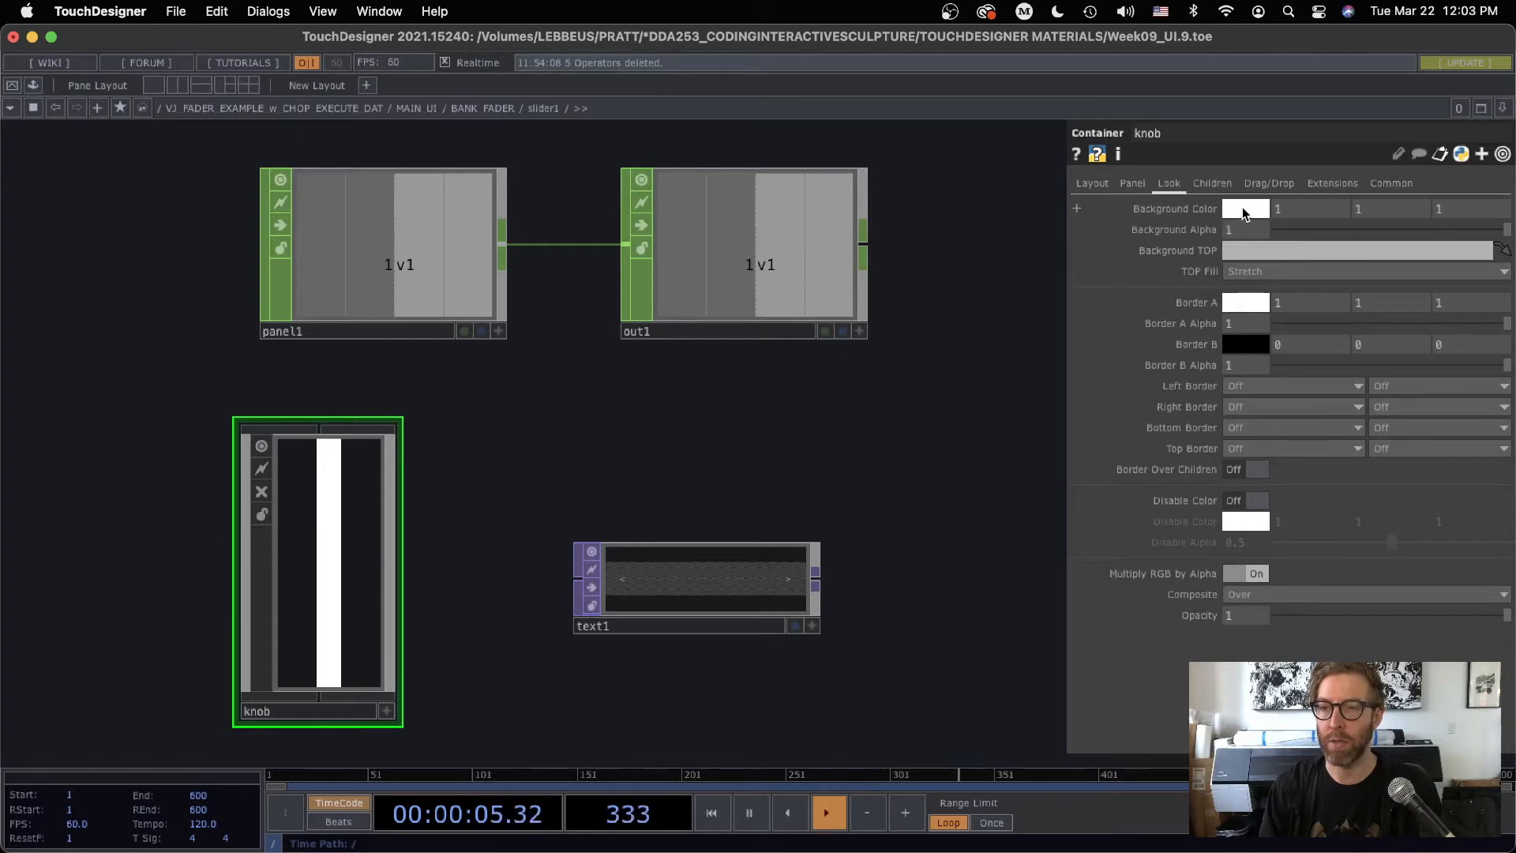
{"action": "scroll", "coordinate": [744, 572], "scroll_direction": "down", "scroll_amount": 10}
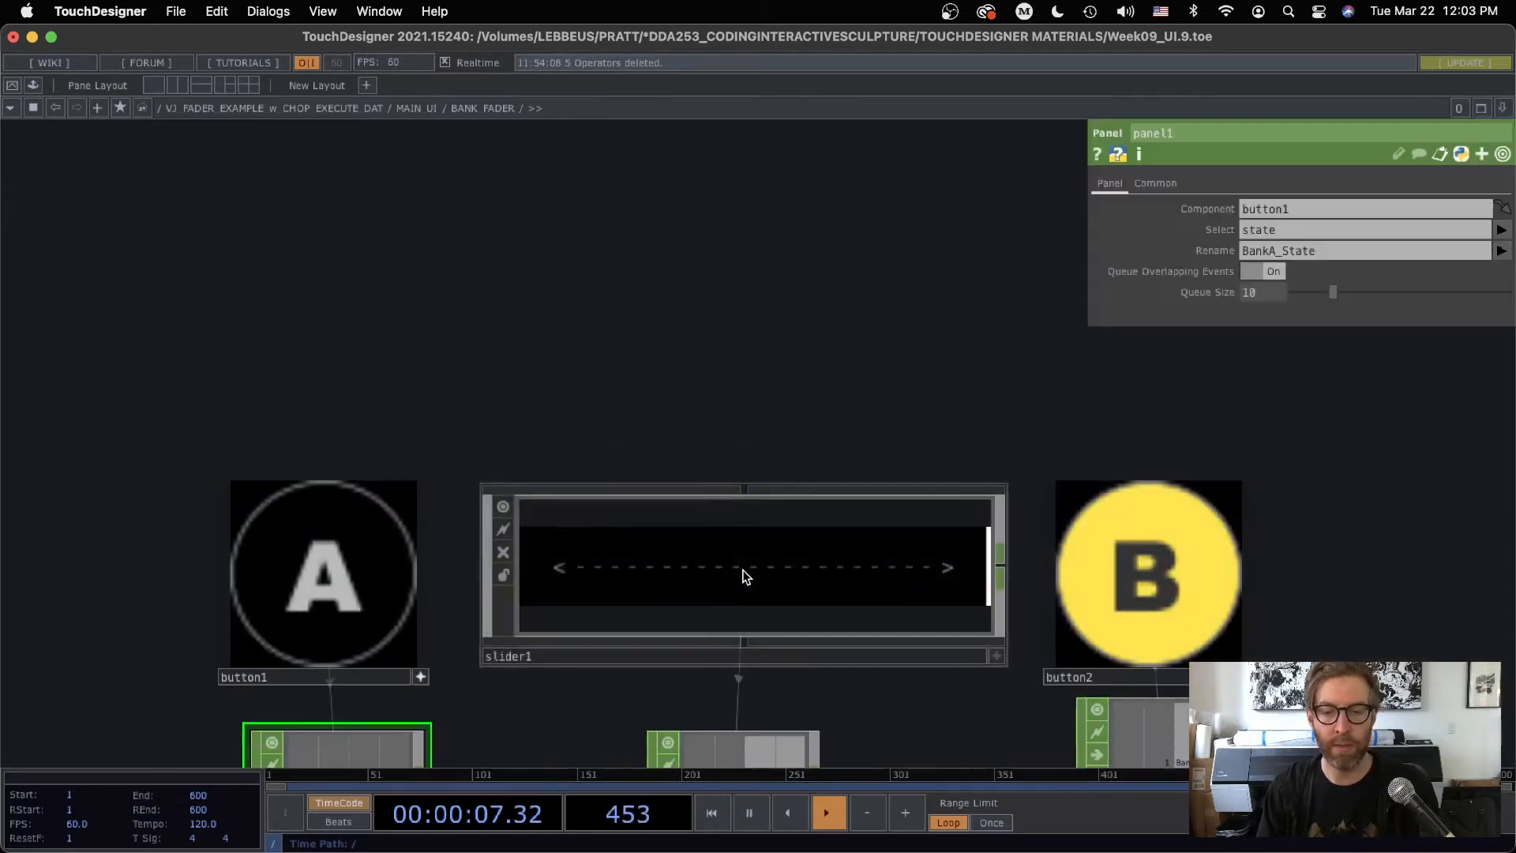
{"action": "scroll", "coordinate": [740, 636], "scroll_direction": "down", "scroll_amount": 5}
Show the parameters of the panel3 CHOP below slider1 and examine its Select channel.
{"action": "scroll", "coordinate": [742, 632], "scroll_direction": "up", "scroll_amount": 8}
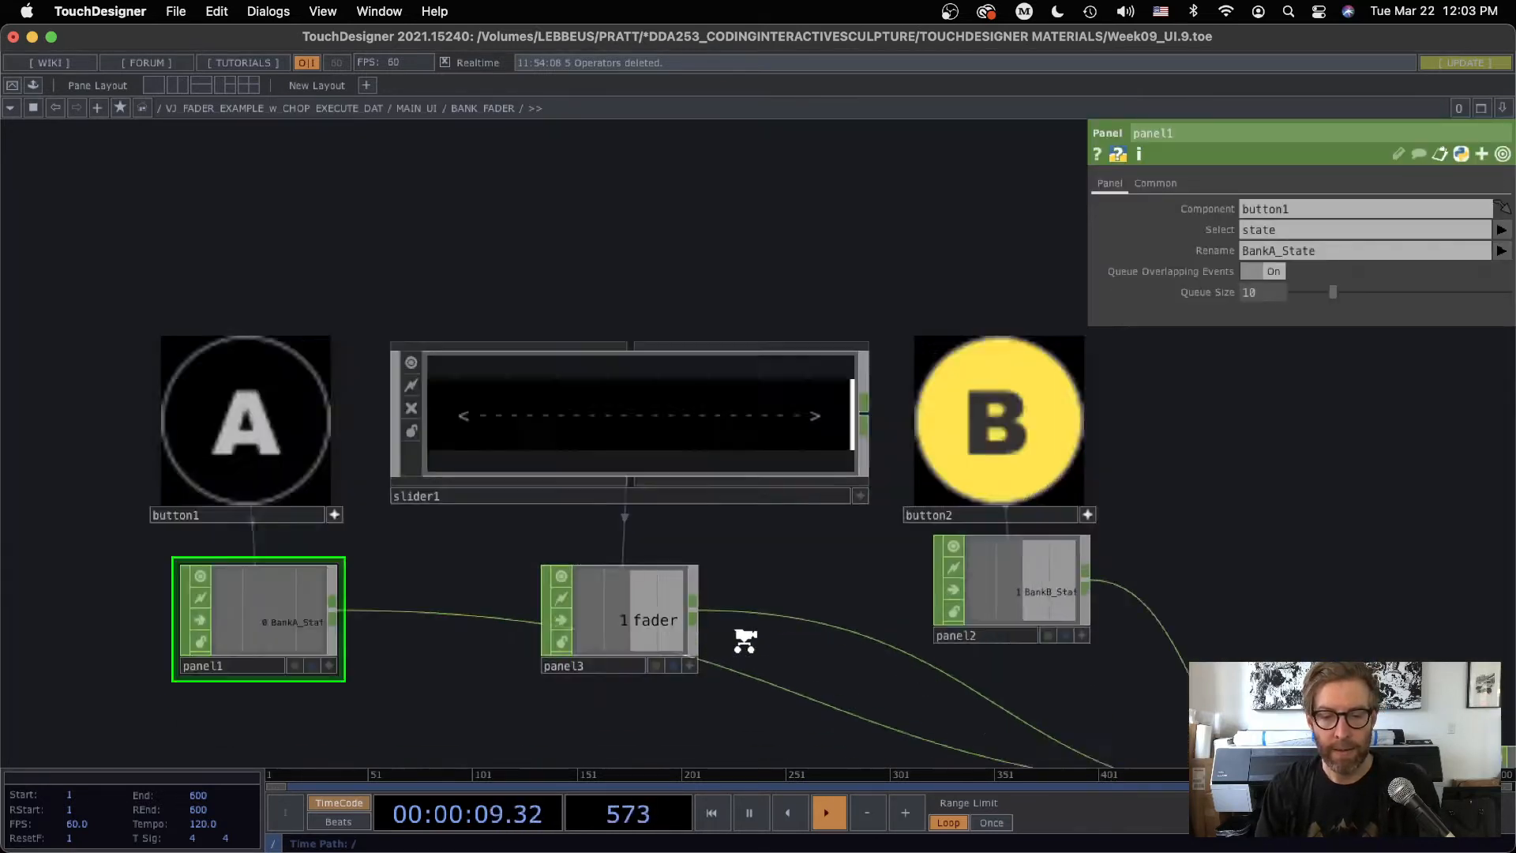
{"action": "left_click", "coordinate": [532, 593]}
{"action": "left_click", "coordinate": [1248, 229]}
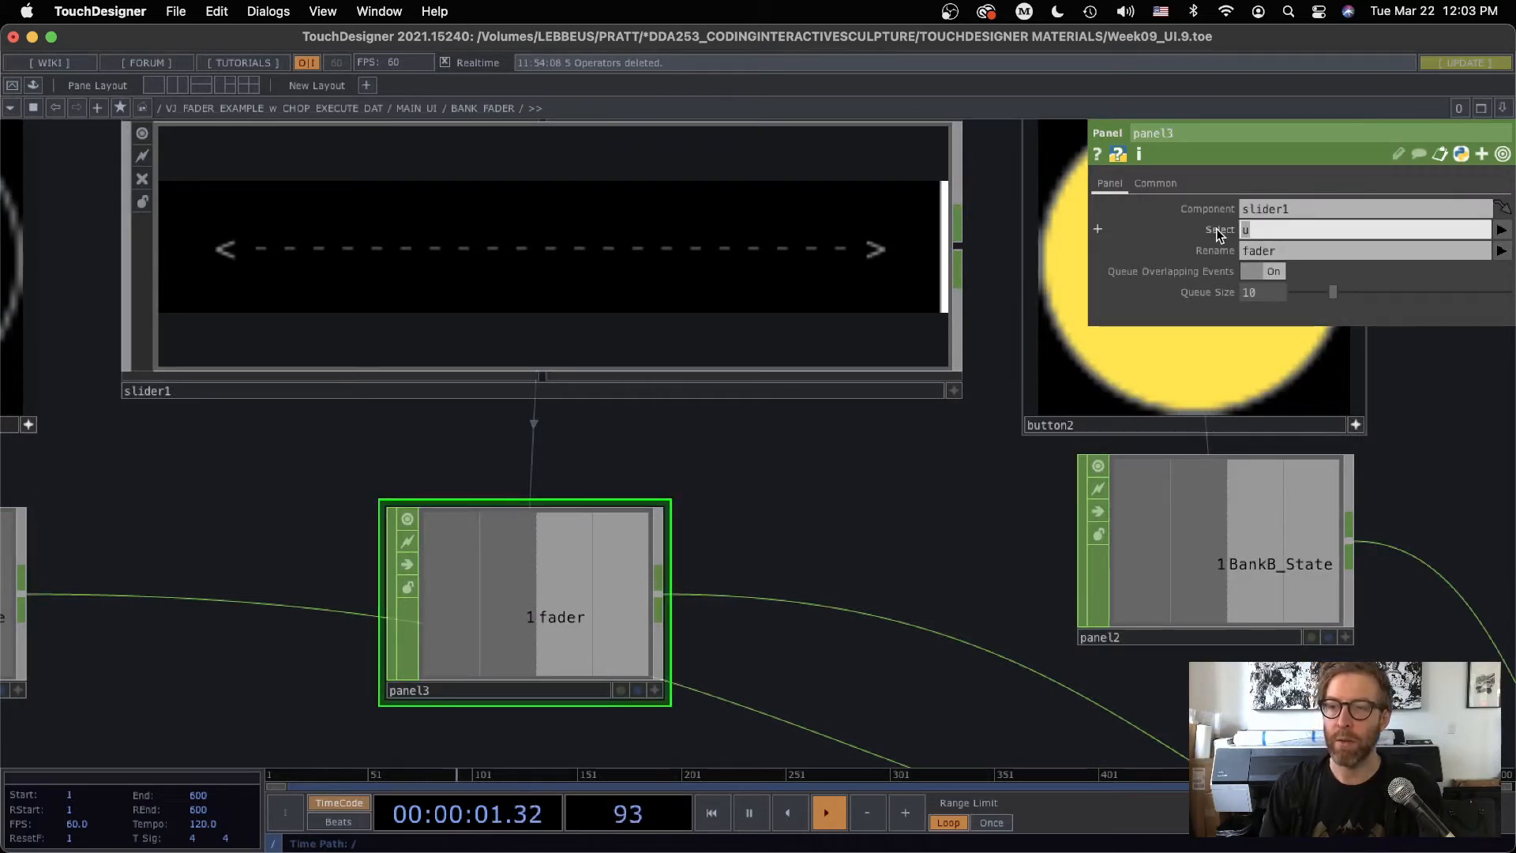
Make the button1 and button2 viewers non-interactive.
{"action": "scroll", "coordinate": [660, 694], "scroll_direction": "down", "scroll_amount": 6}
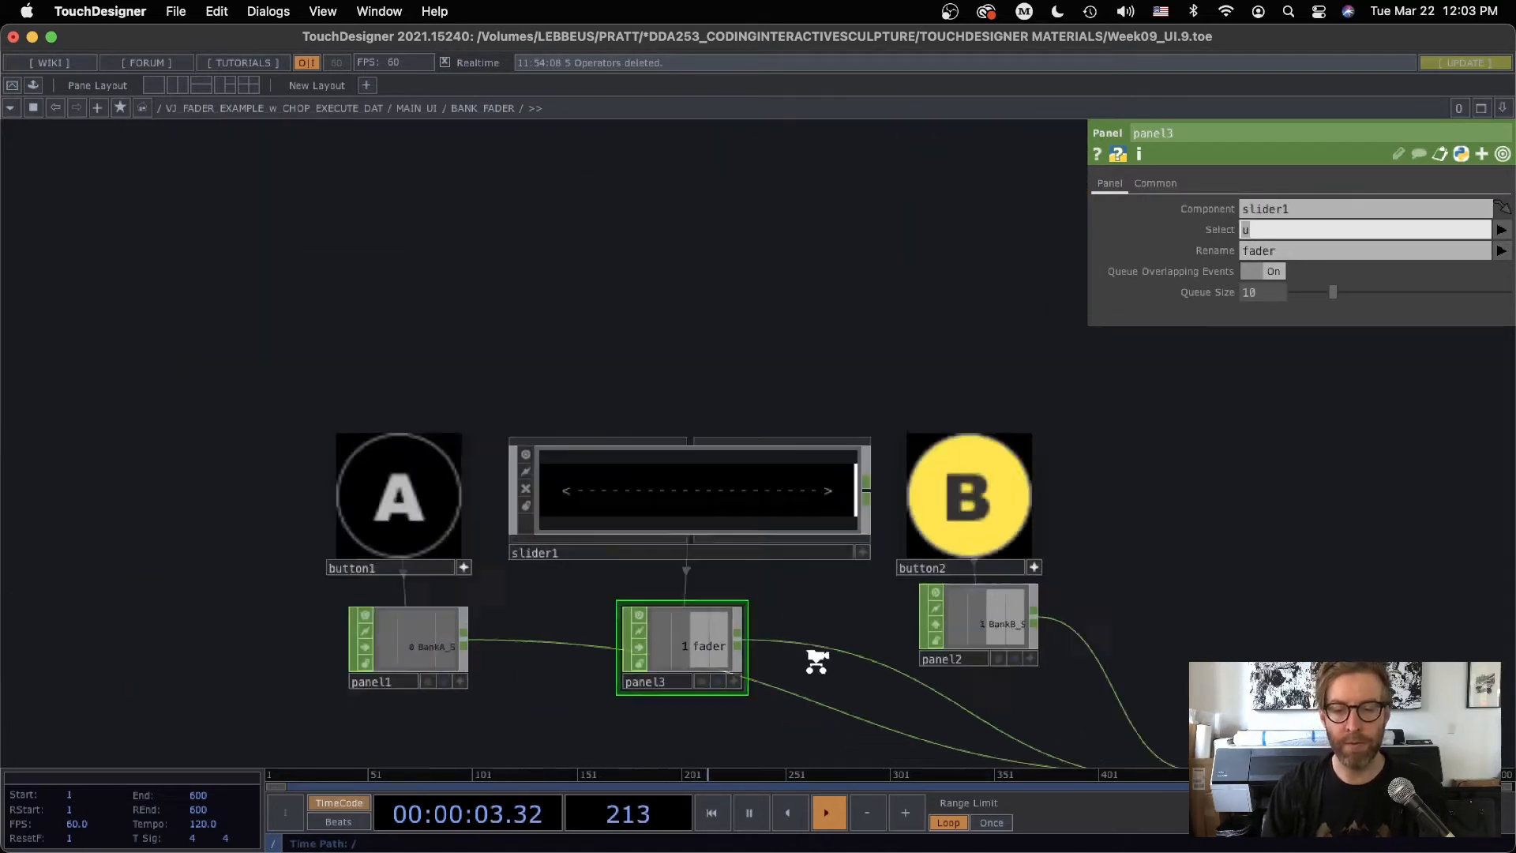
{"action": "left_click_drag", "start_coordinate": [889, 617], "coordinate": [741, 444]}
{"action": "scroll", "coordinate": [731, 439], "scroll_direction": "up", "scroll_amount": 3}
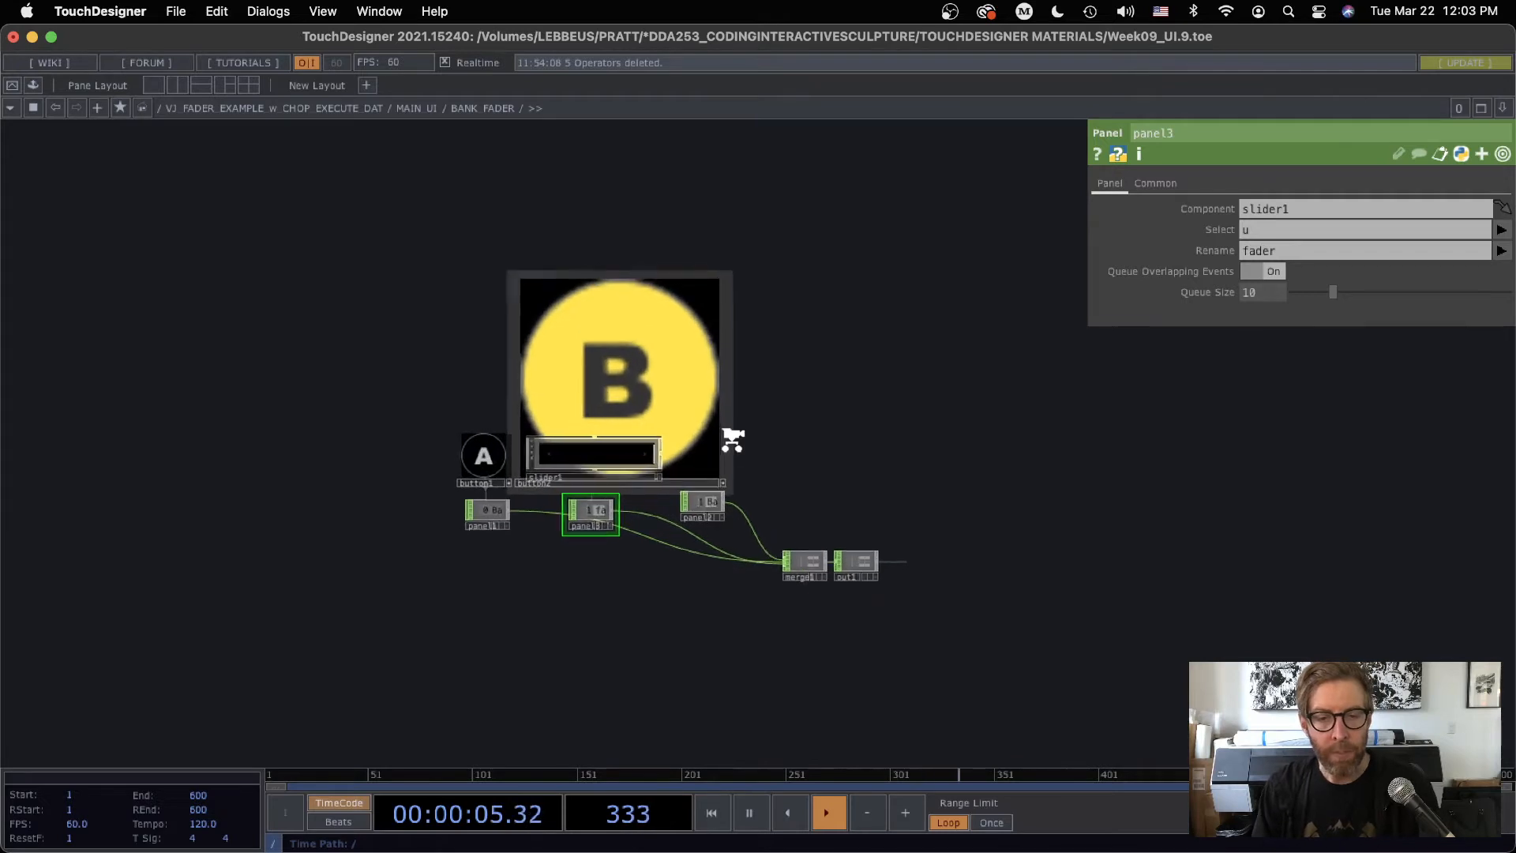
{"action": "scroll", "coordinate": [589, 541], "scroll_direction": "up", "scroll_amount": 4}
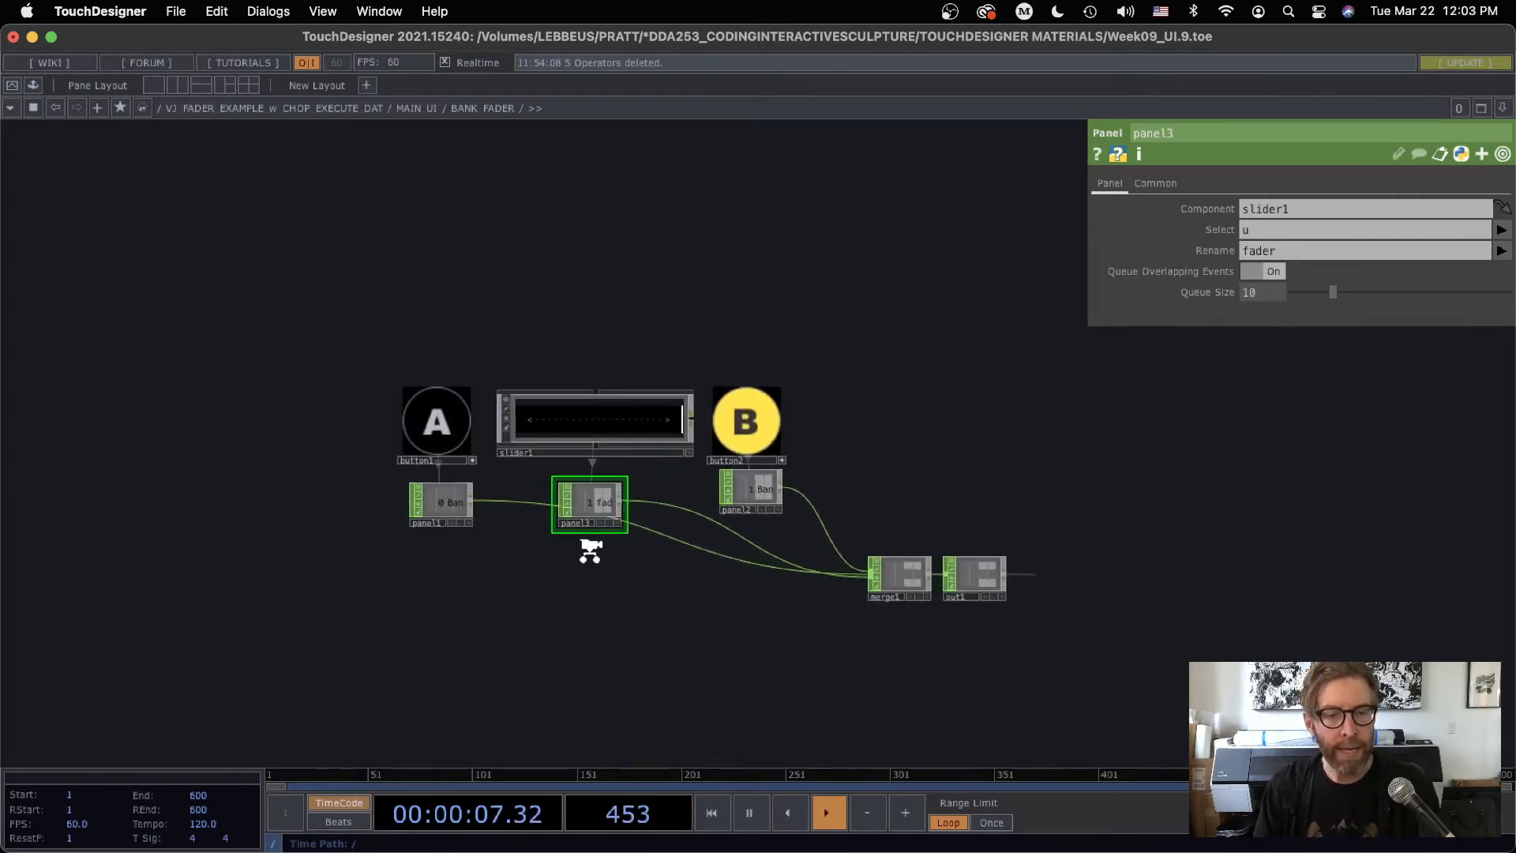
{"action": "left_click", "coordinate": [352, 365]}
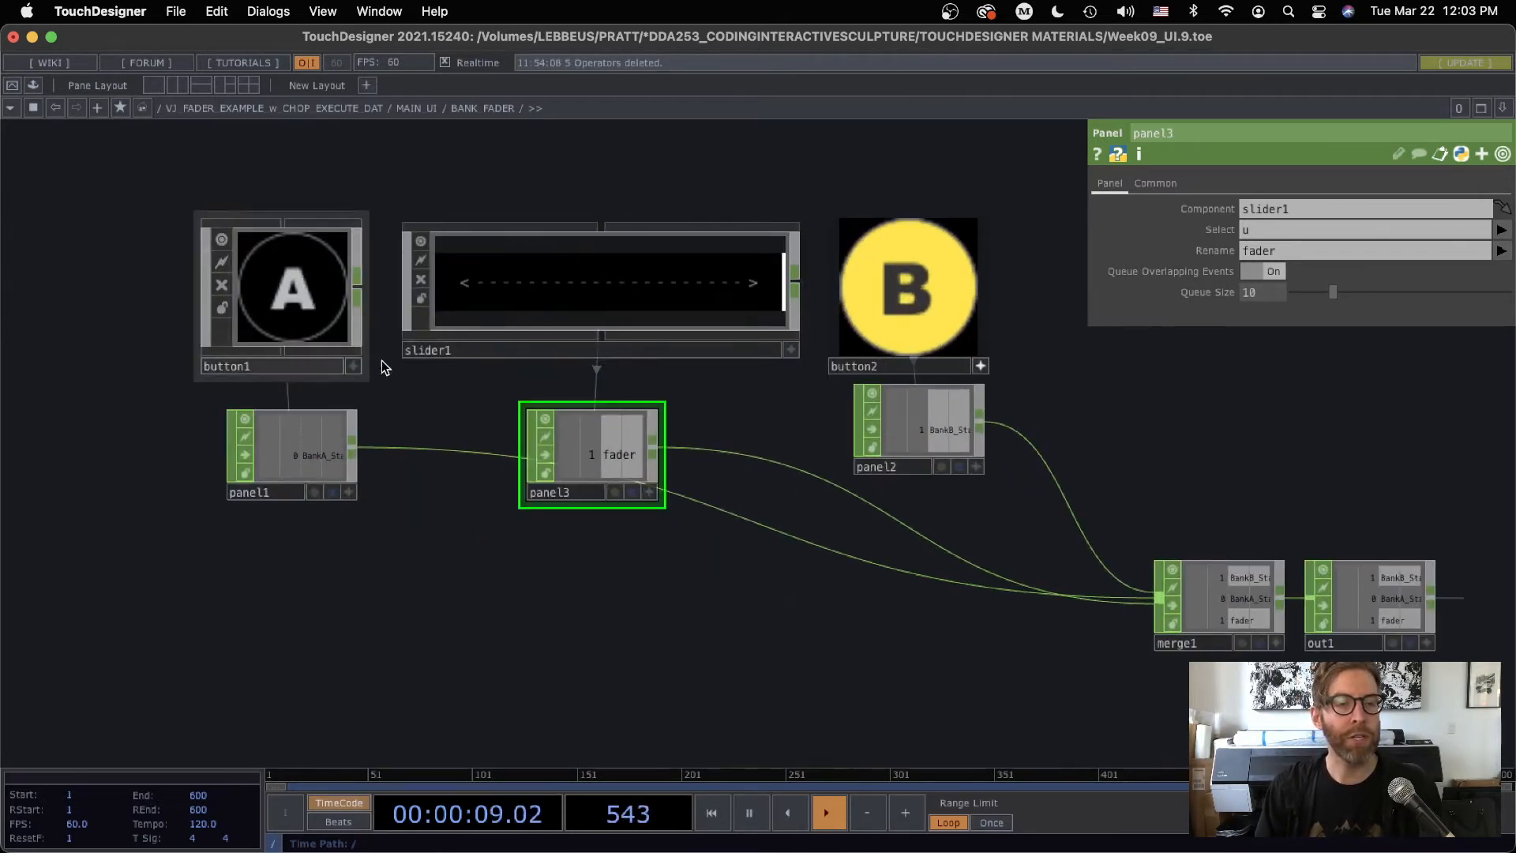
{"action": "left_click", "coordinate": [980, 366]}
Show the layout parameters of button1 and slider1, and widen the parameter display to examine slider1's Align Order.
{"action": "left_click", "coordinate": [261, 366]}
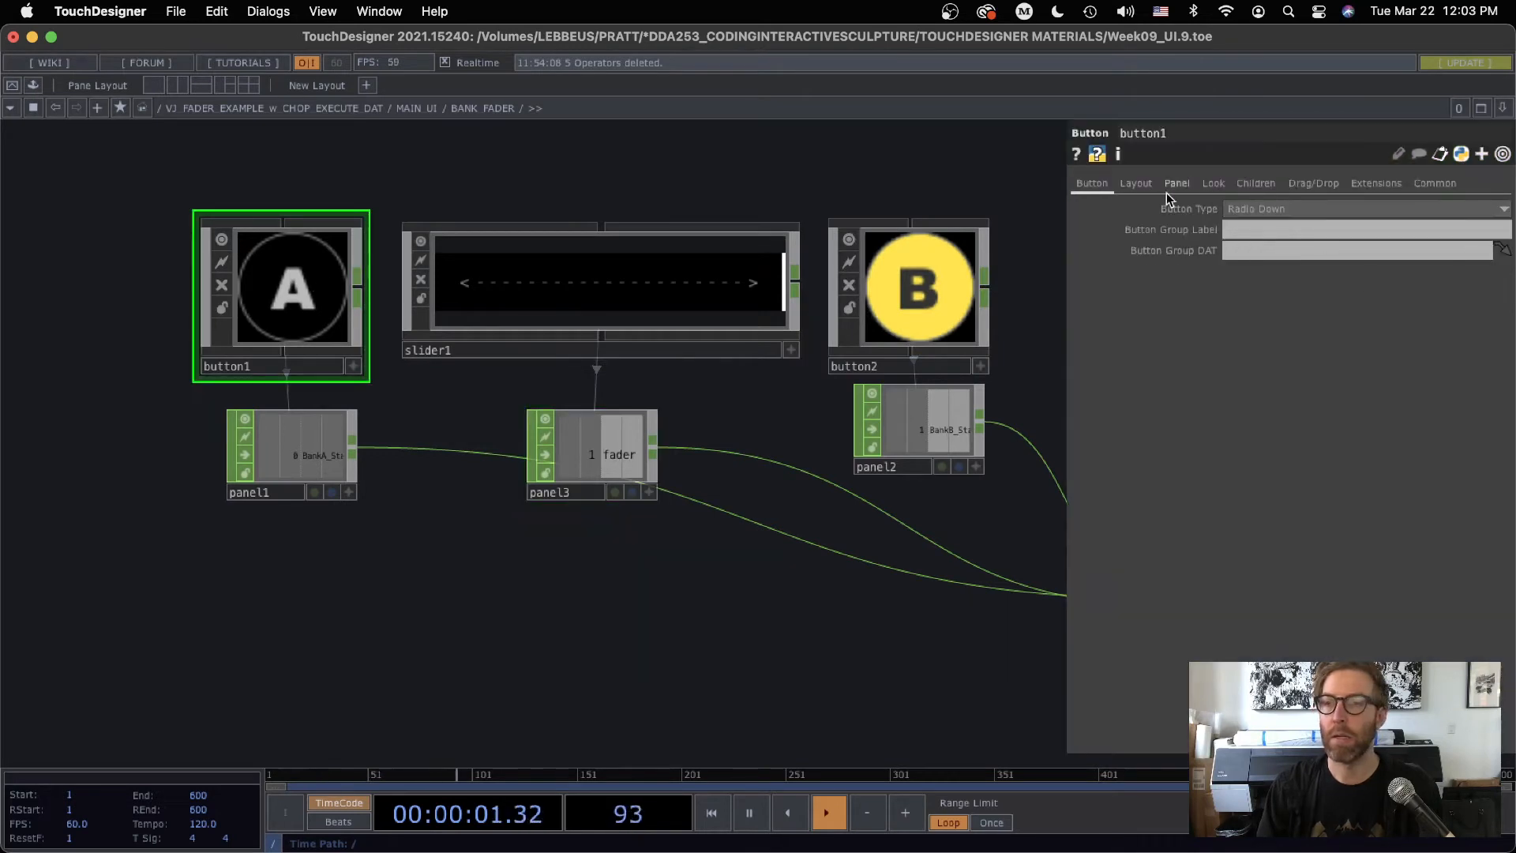
{"action": "left_click", "coordinate": [1134, 183]}
{"action": "left_click", "coordinate": [660, 281]}
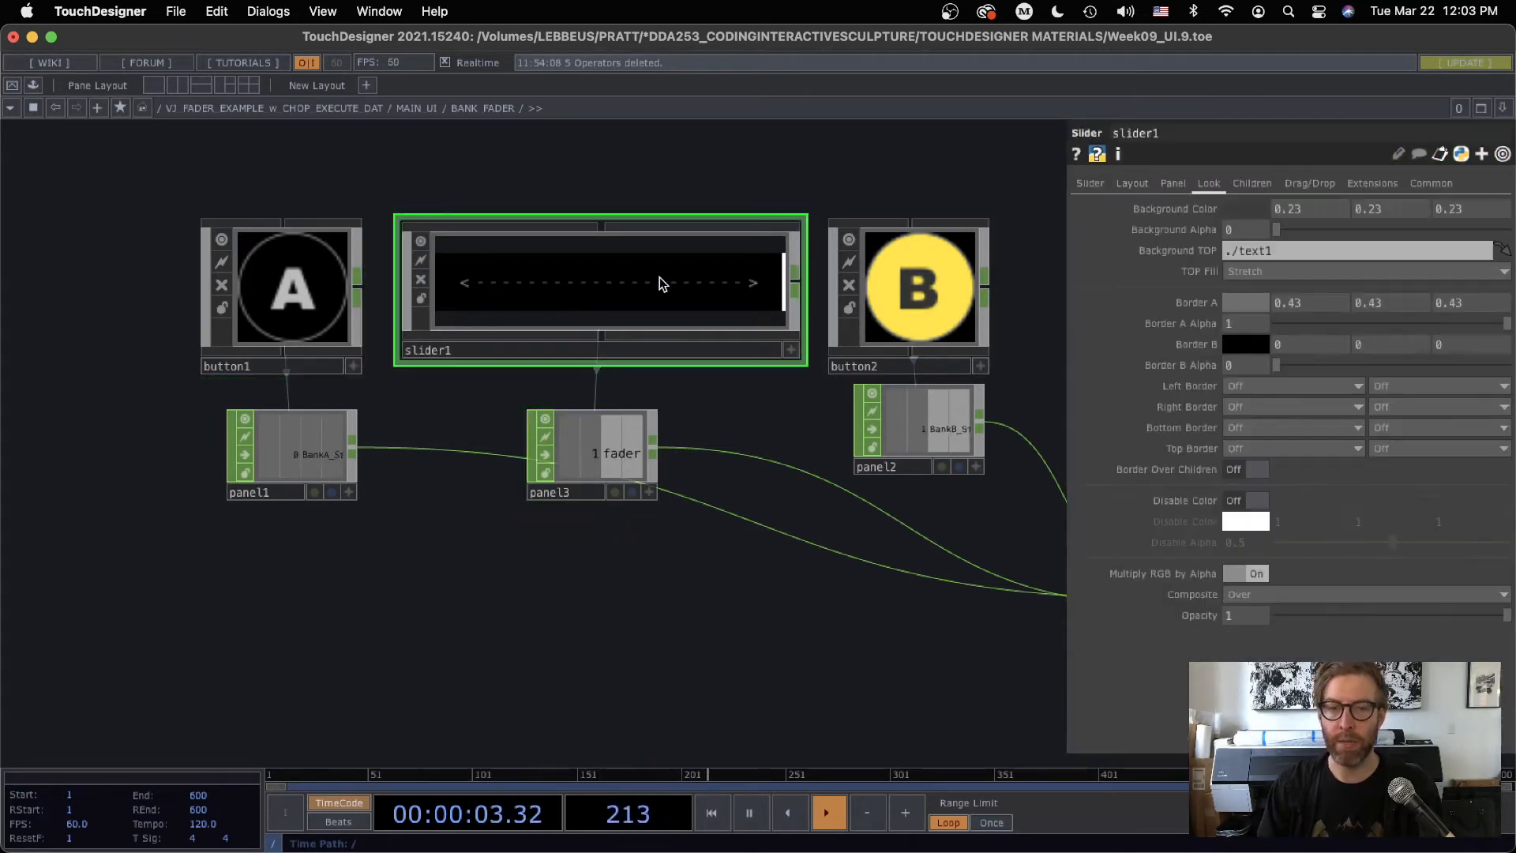
{"action": "left_click", "coordinate": [1131, 183]}
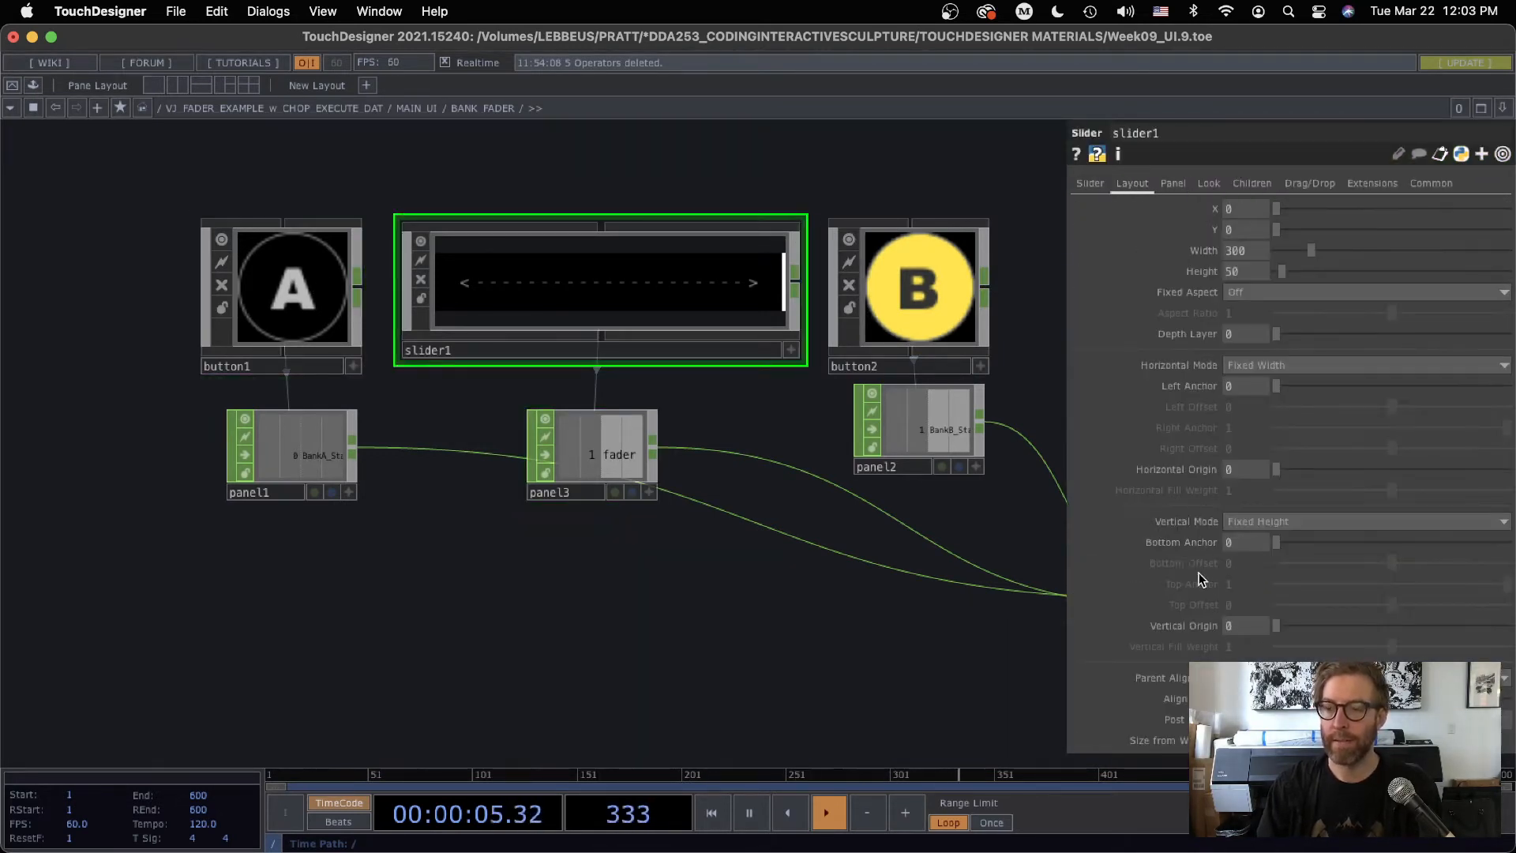
{"action": "left_click_drag", "start_coordinate": [1066, 626], "coordinate": [833, 608]}
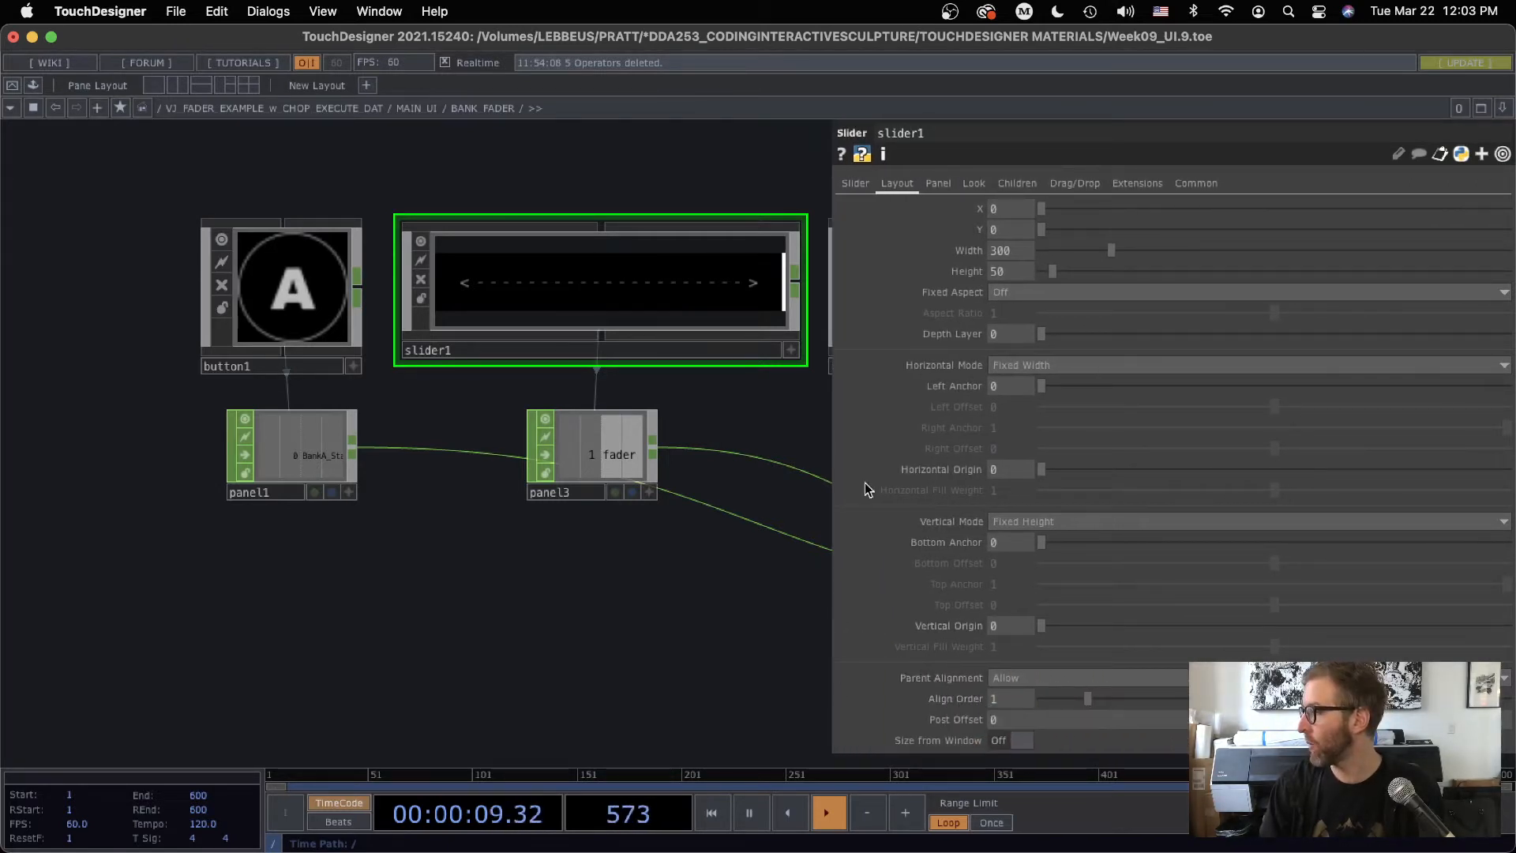
Show button2's layout parameters in a widened display, examine its Align Order, and hide the parameters.
{"action": "scroll", "coordinate": [709, 673], "scroll_direction": "right", "scroll_amount": 8}
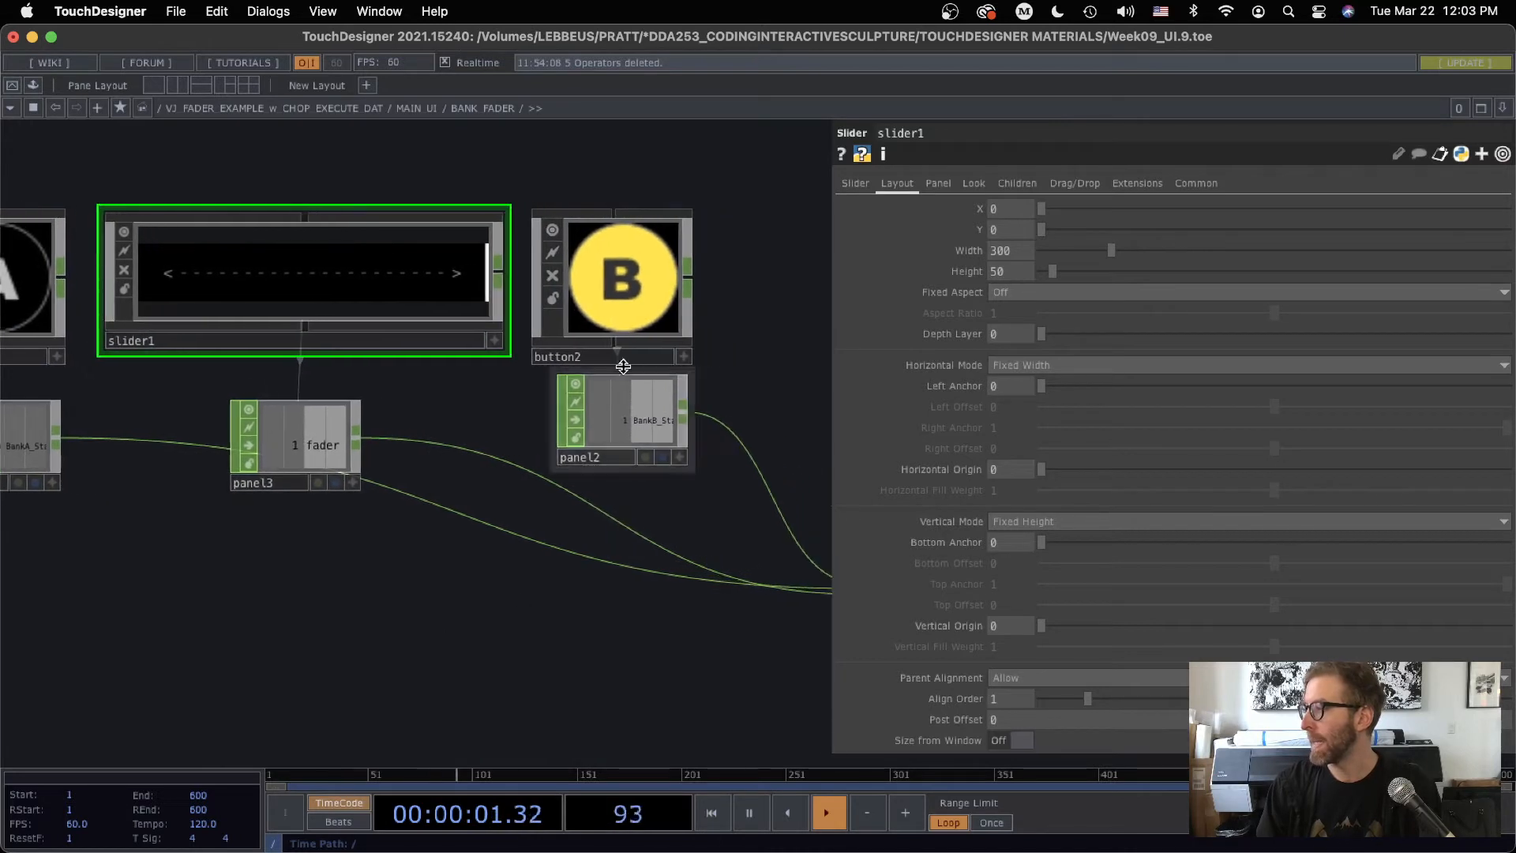
{"action": "left_click", "coordinate": [618, 316]}
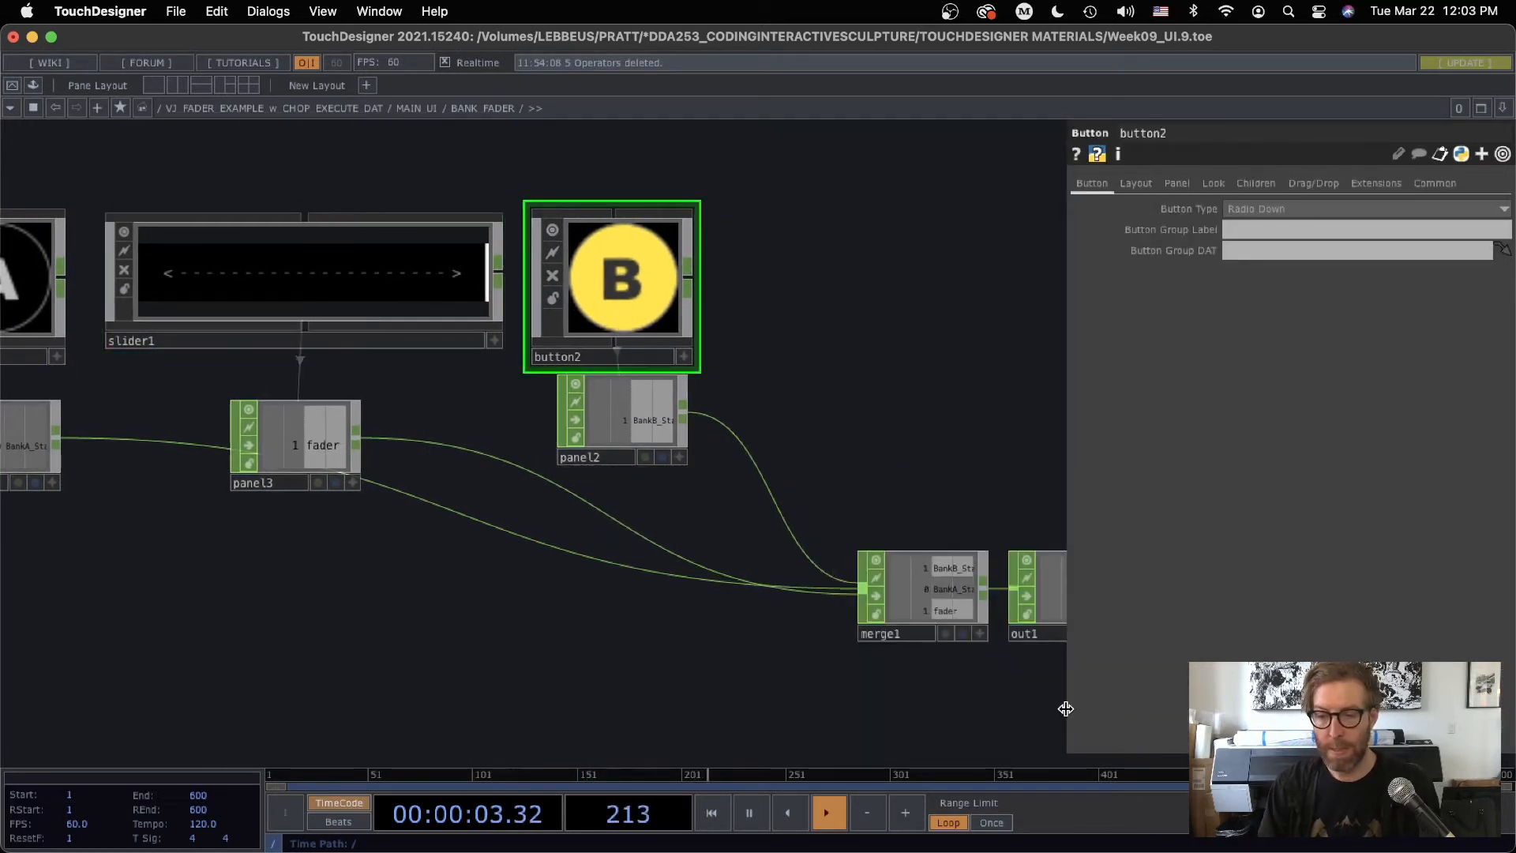
{"action": "left_click_drag", "start_coordinate": [1066, 708], "coordinate": [771, 691]}
{"action": "left_click", "coordinate": [841, 190]}
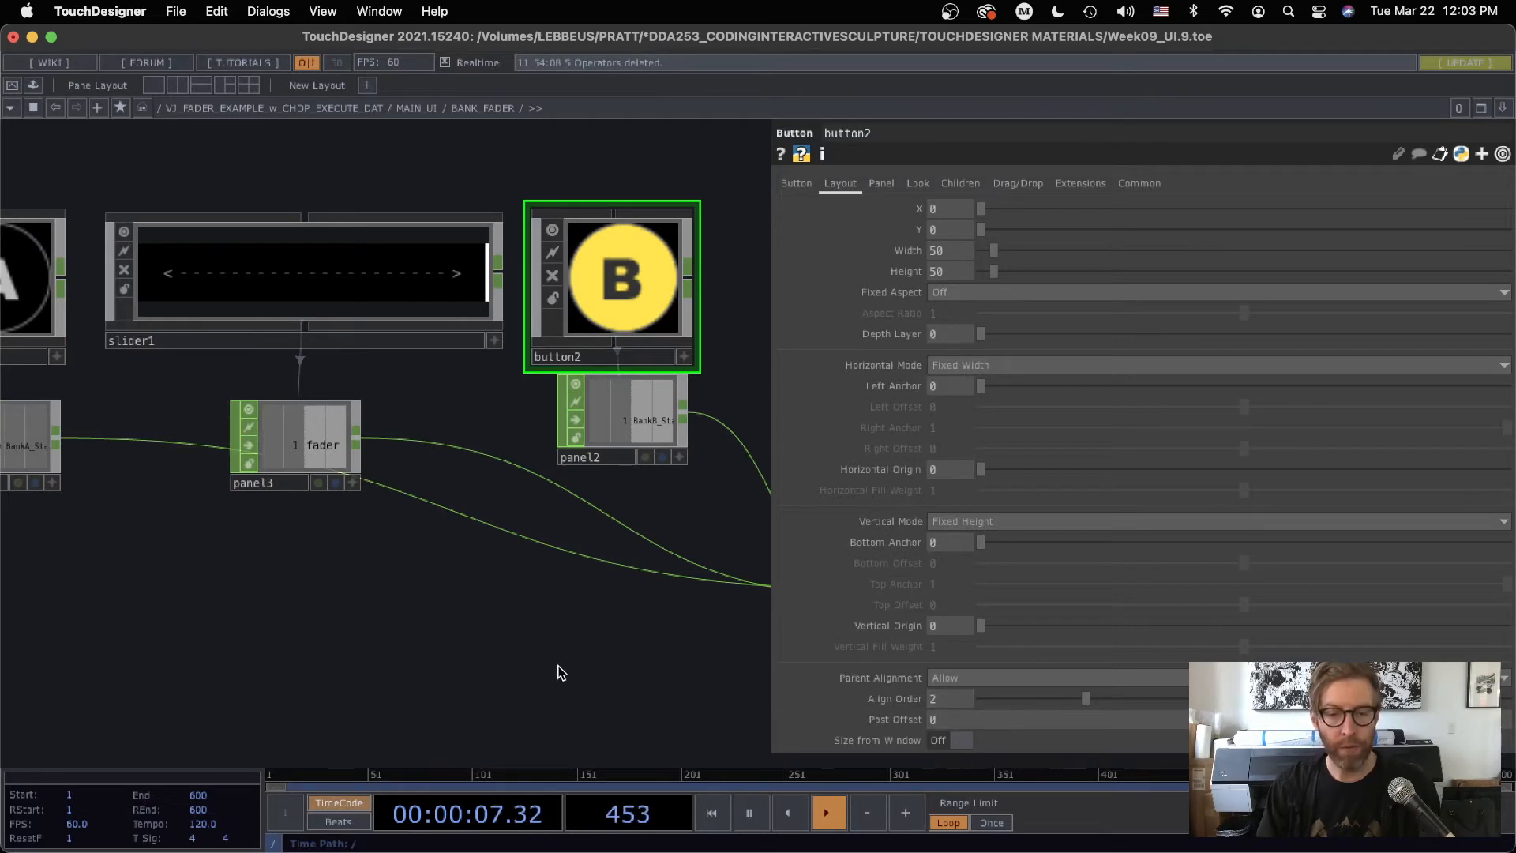
{"action": "key", "text": "p"}
Leave BANK_FADER for the MAIN_UI network and view how BUTTONS and BANK_FADER feed merge1 and out1.
{"action": "scroll", "coordinate": [561, 659], "scroll_direction": "down", "scroll_amount": 5}
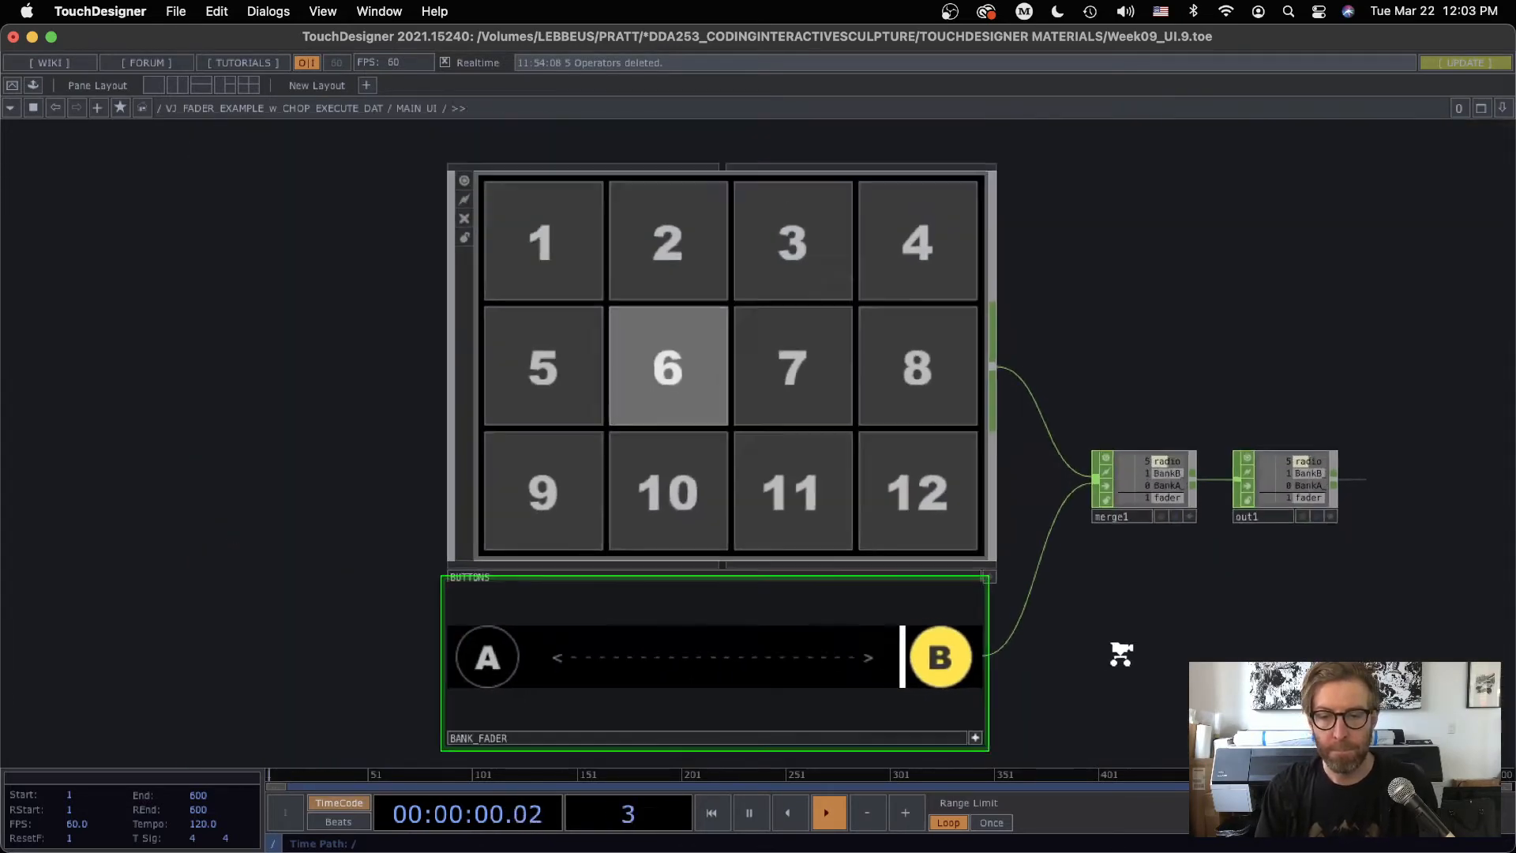
{"action": "left_click_drag", "start_coordinate": [1120, 654], "coordinate": [903, 473]}
{"action": "scroll", "coordinate": [903, 472], "scroll_direction": "down", "scroll_amount": 4}
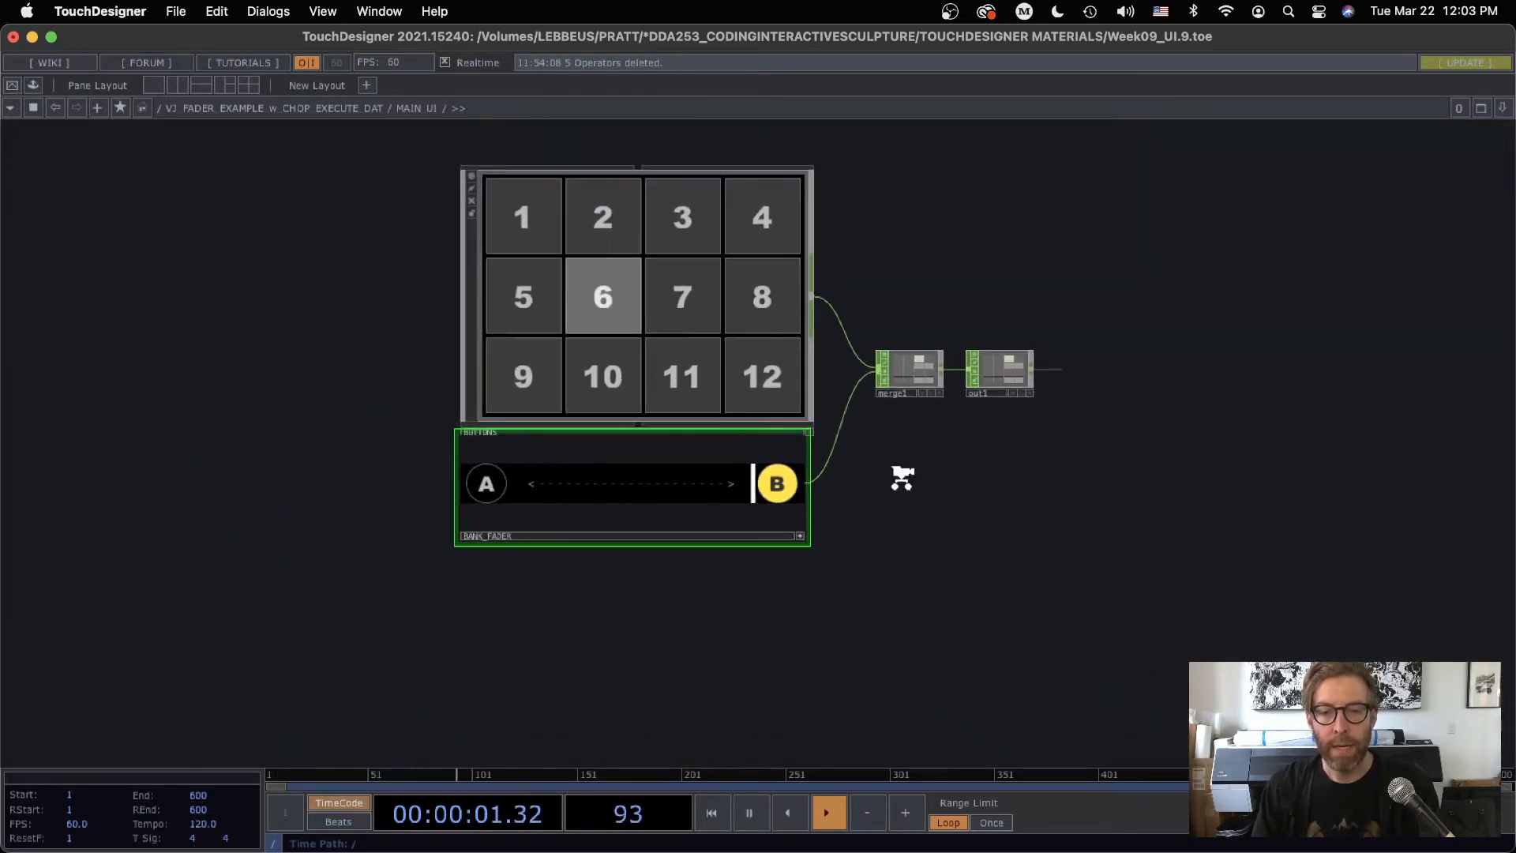
Show the layout parameters of BUTTONS and BANK_FADER, and return to the VJ fader example network.
{"action": "left_click", "coordinate": [704, 305]}
{"action": "key", "text": "p"}
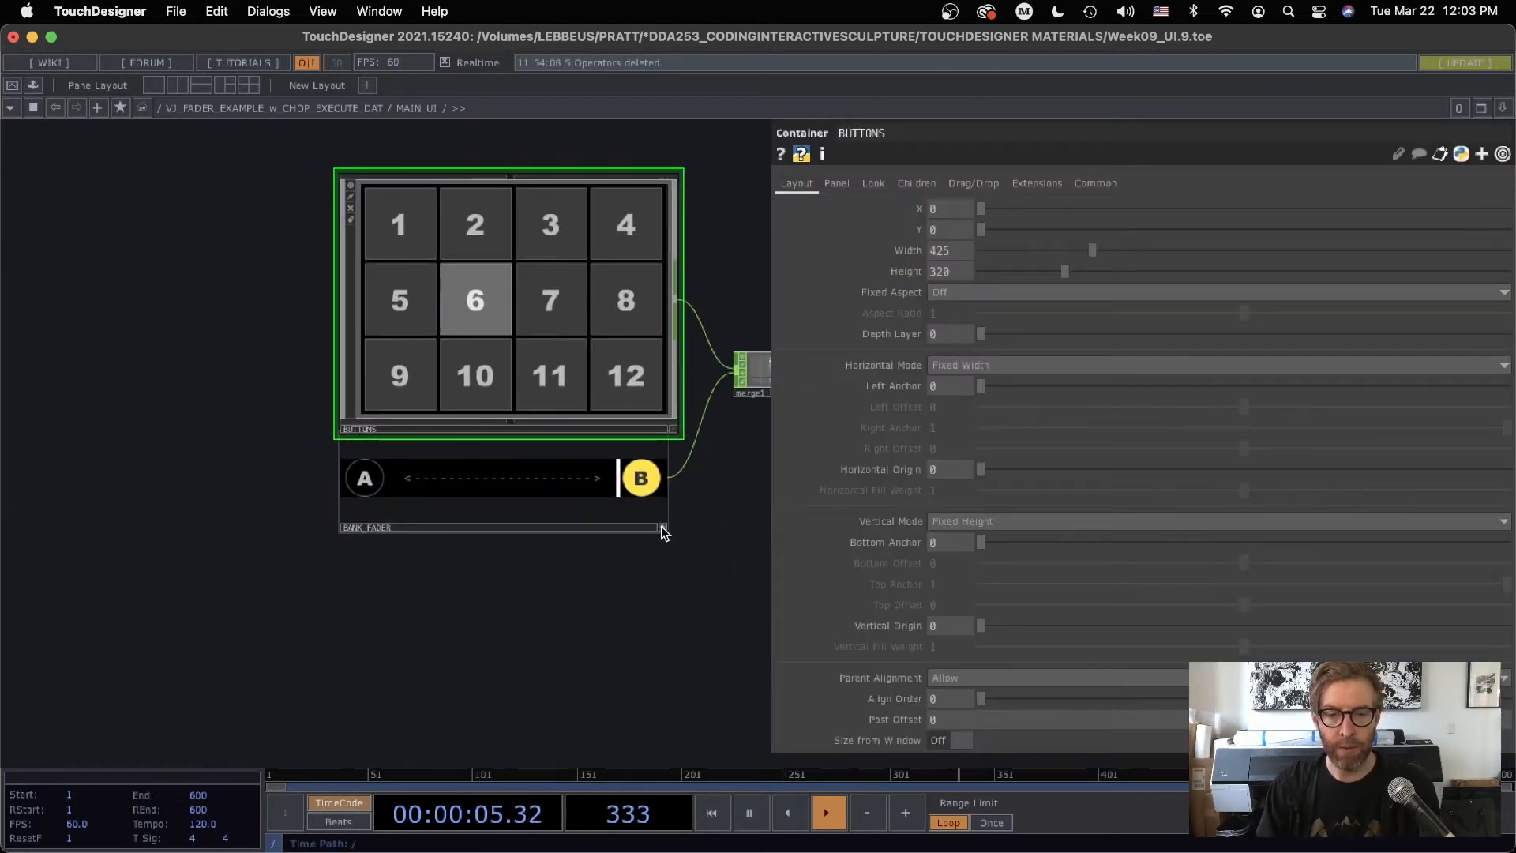
{"action": "left_click", "coordinate": [661, 526]}
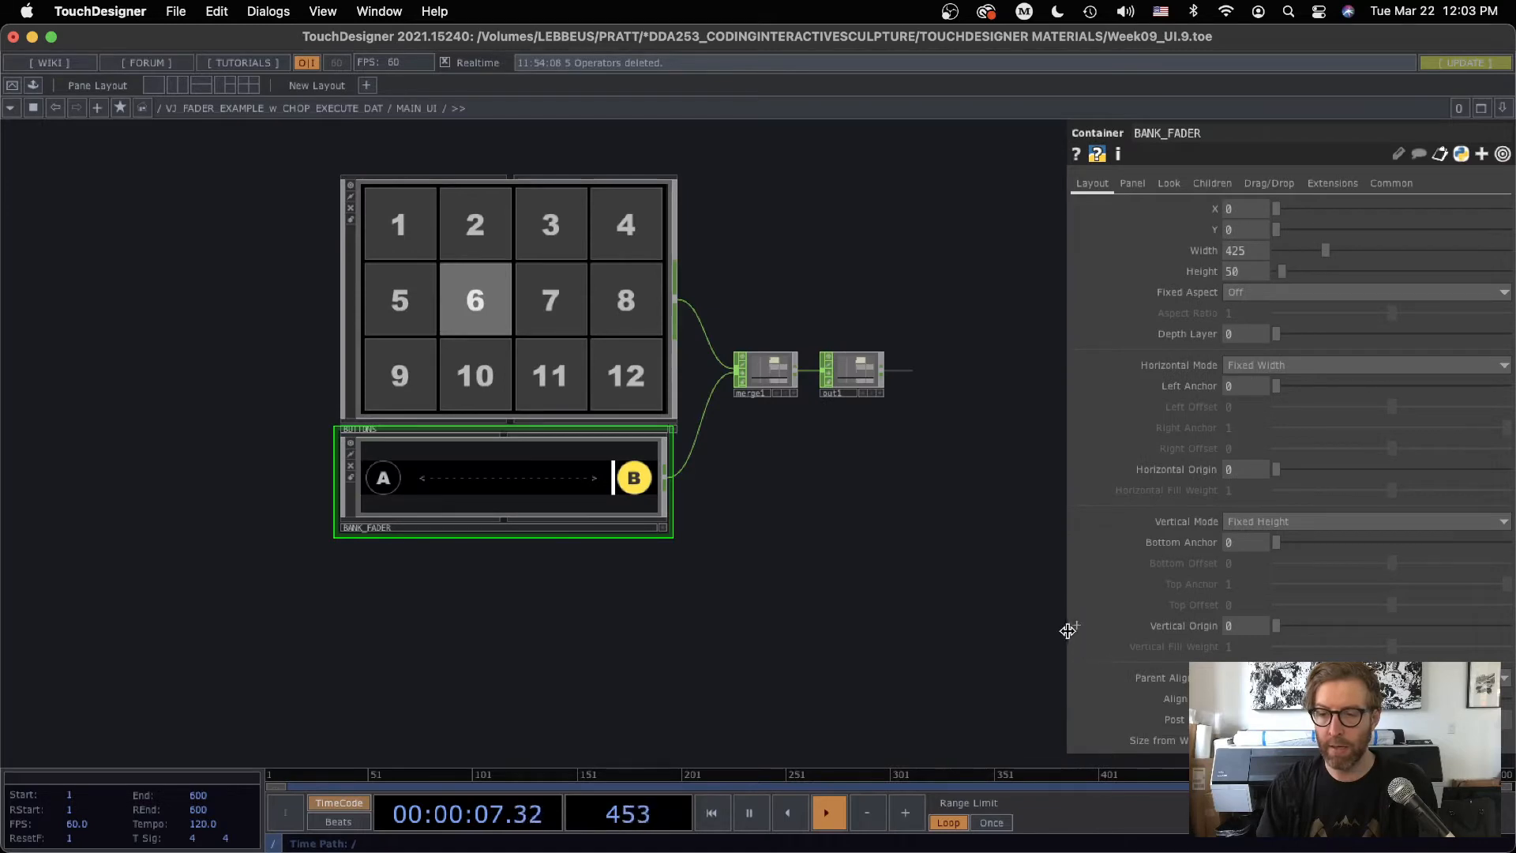
{"action": "left_click_drag", "start_coordinate": [1067, 630], "coordinate": [987, 635]}
{"action": "scroll", "coordinate": [807, 618], "scroll_direction": "down", "scroll_amount": 6}
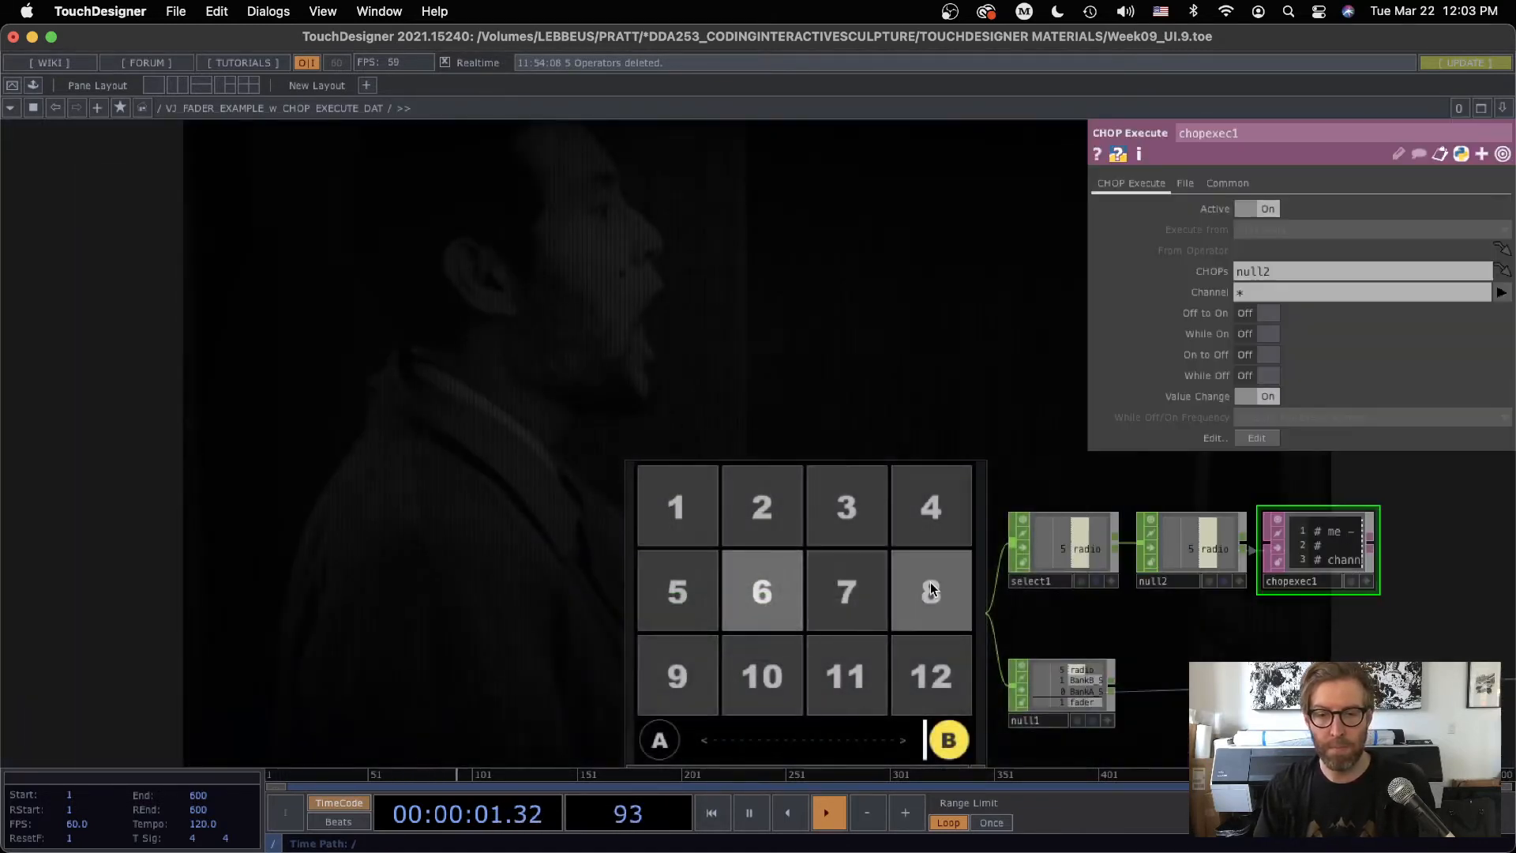
Make the MAIN_UI viewer non-interactive, select the container and hide the parameters.
{"action": "left_click_drag", "start_coordinate": [690, 232], "coordinate": [461, 83]}
{"action": "left_click", "coordinate": [748, 622]}
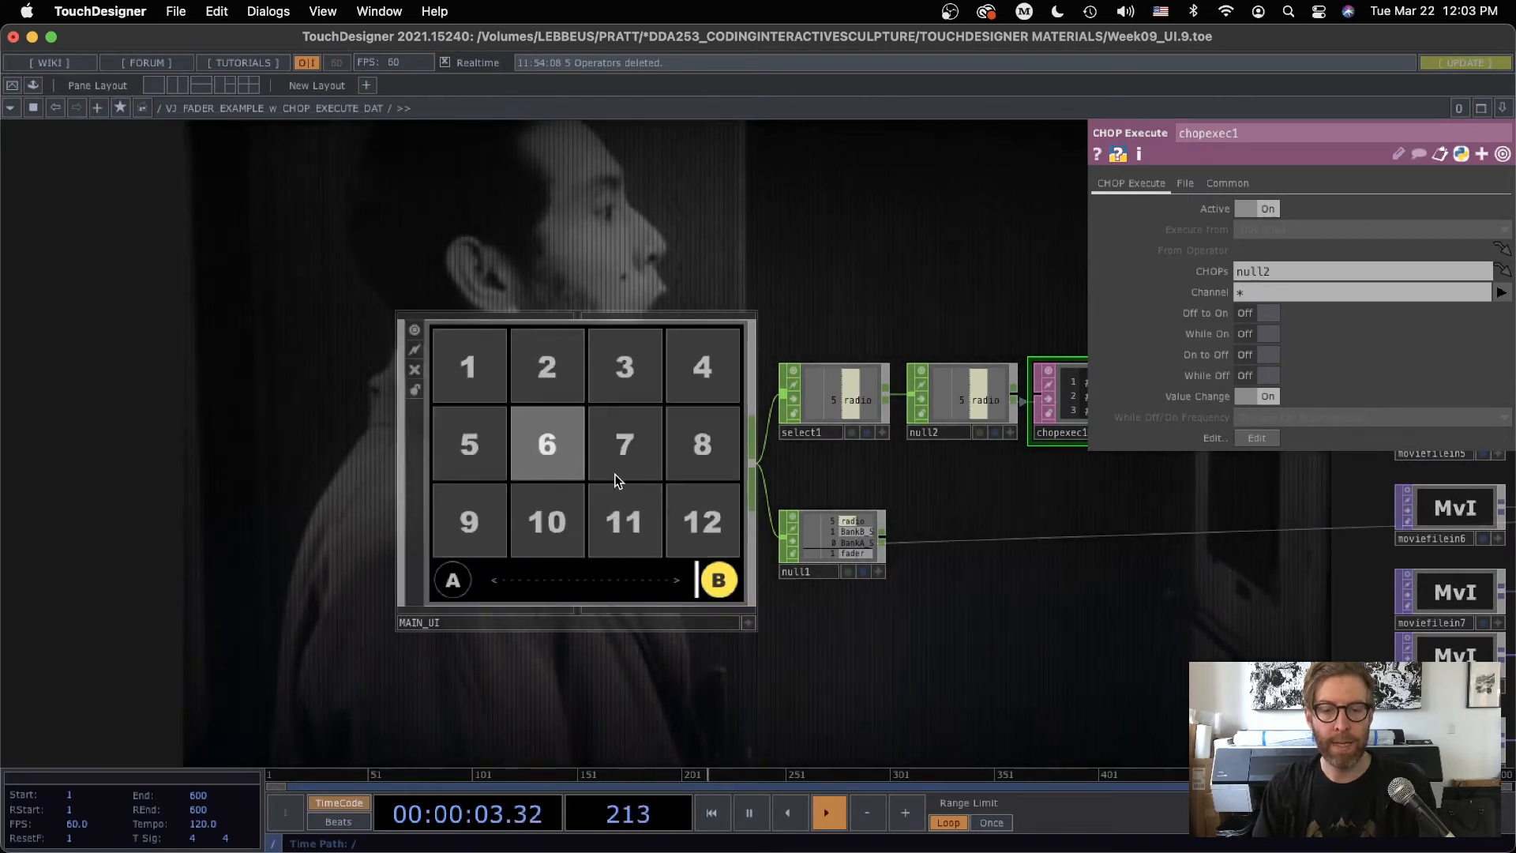
{"action": "left_click", "coordinate": [615, 480]}
{"action": "left_click_drag", "start_coordinate": [883, 615], "coordinate": [472, 563]}
{"action": "key", "text": "p"}
{"action": "scroll", "coordinate": [745, 589], "scroll_direction": "down", "scroll_amount": 3}
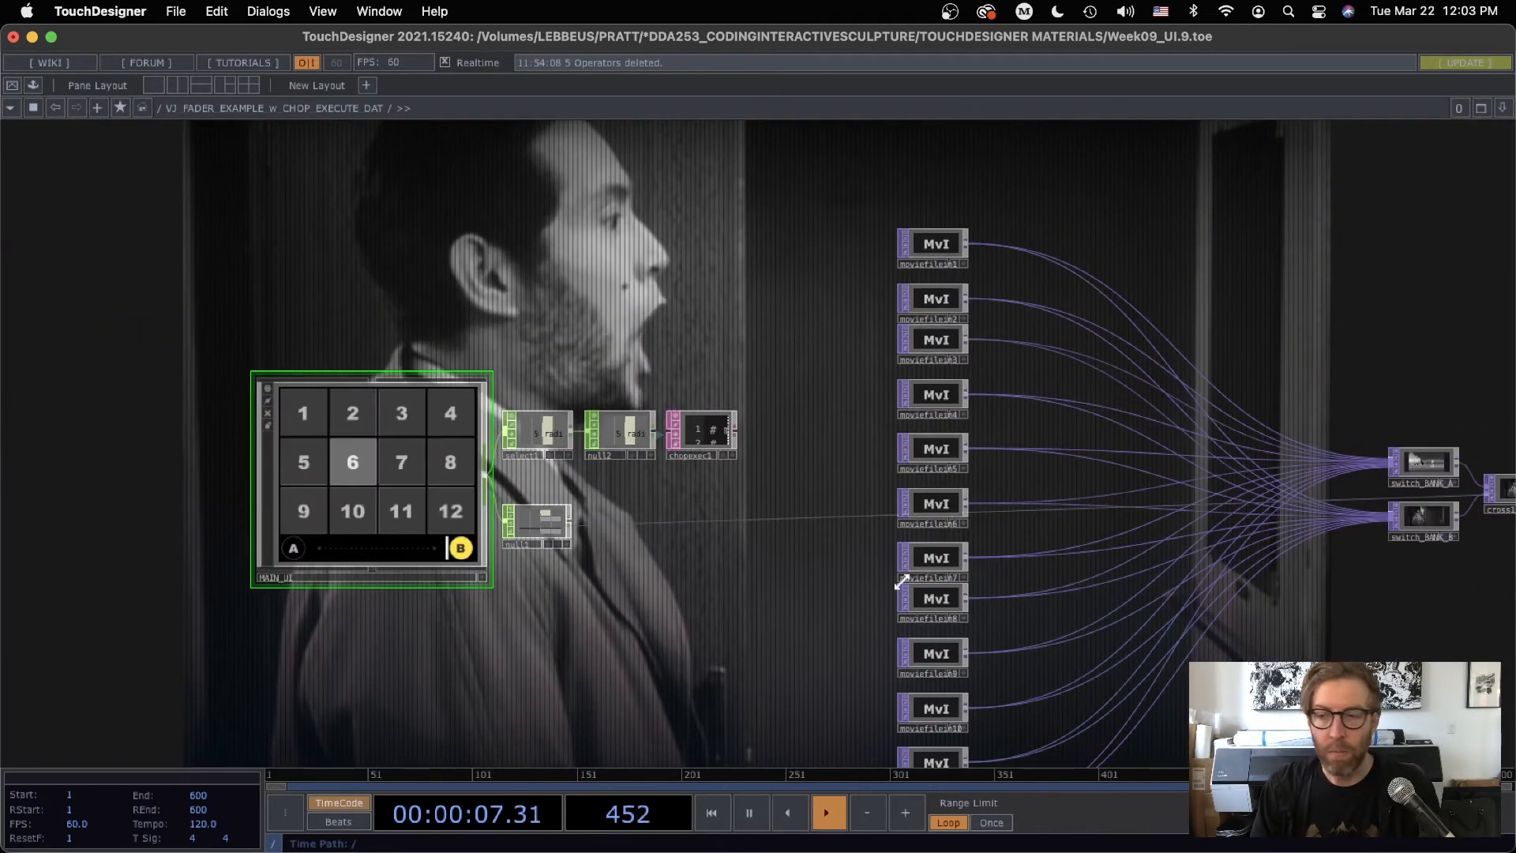
Show the parameters of switch_BANK_A and switch_BANK_B and examine the Index parameter of each.
{"action": "scroll", "coordinate": [1211, 619], "scroll_direction": "right", "scroll_amount": 6}
{"action": "scroll", "coordinate": [940, 420], "scroll_direction": "up", "scroll_amount": 5}
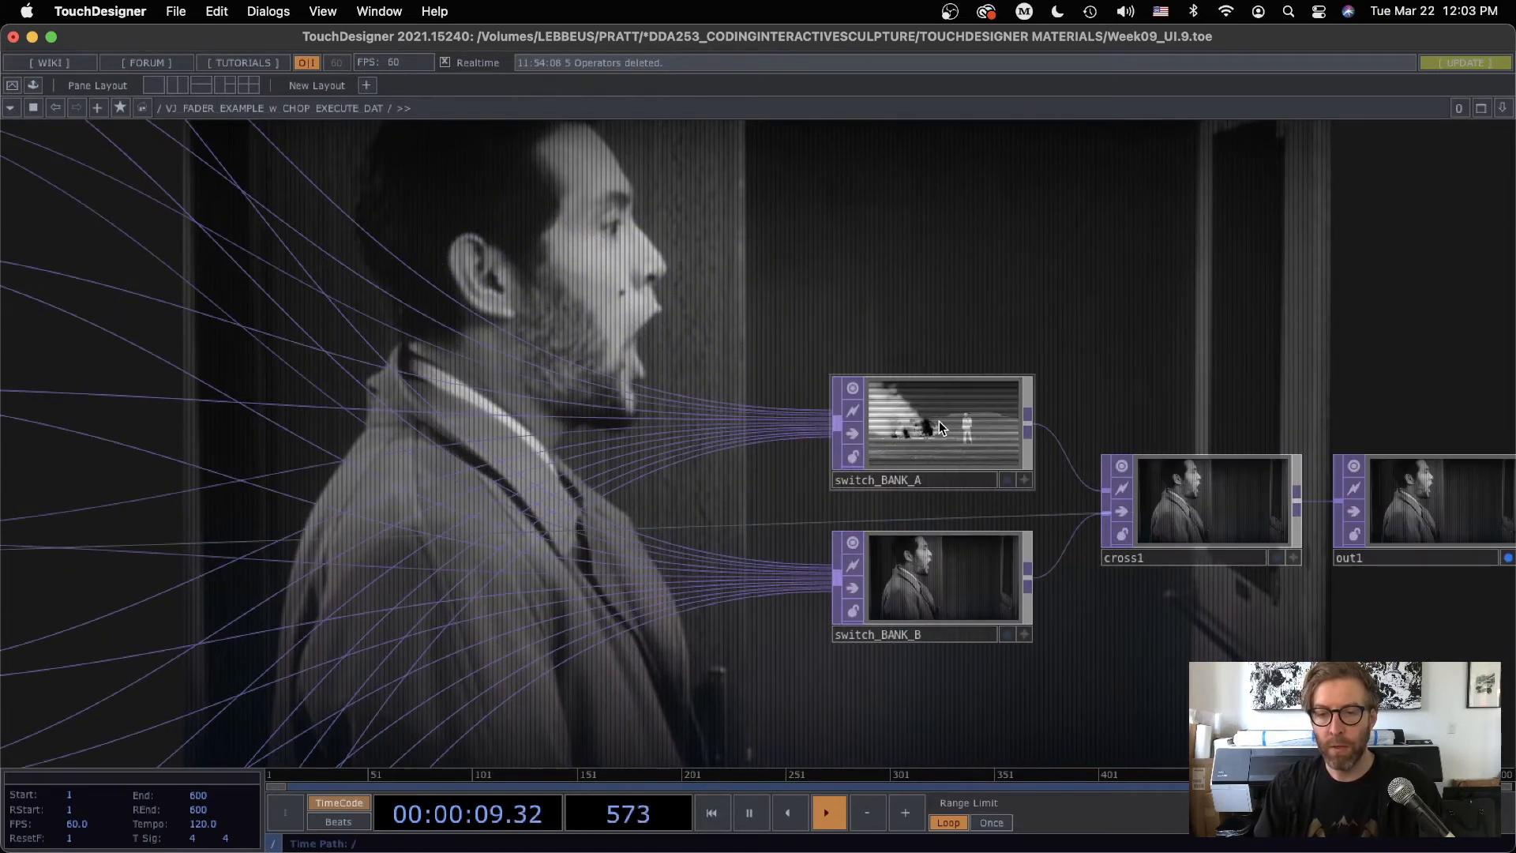
{"action": "left_click", "coordinate": [941, 422]}
{"action": "key", "text": "p"}
{"action": "left_click_drag", "start_coordinate": [977, 287], "coordinate": [816, 267]}
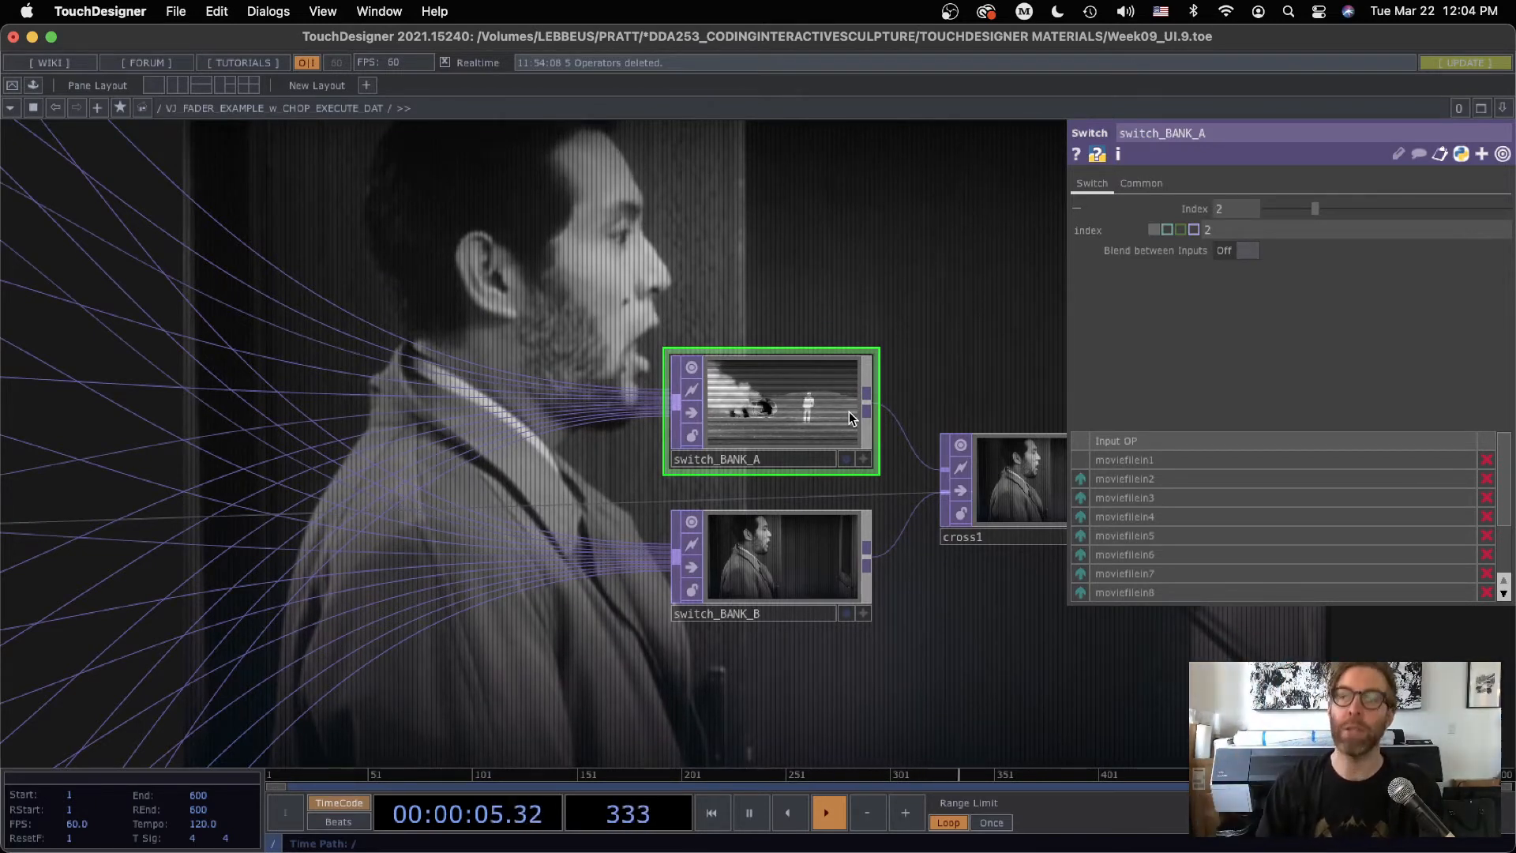
{"action": "left_click", "coordinate": [789, 585]}
{"action": "left_click", "coordinate": [1210, 210]}
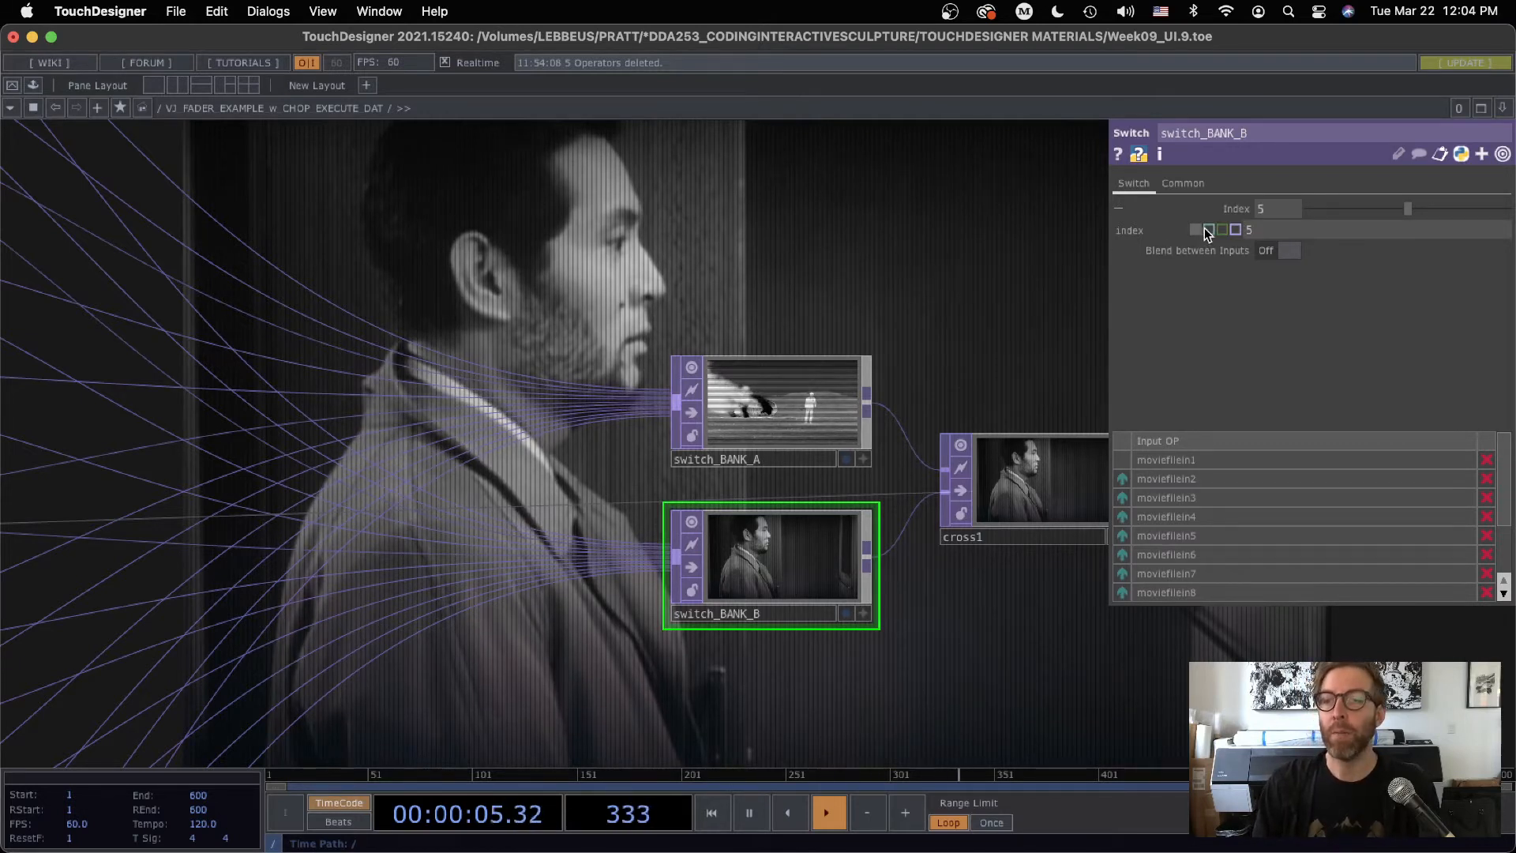
{"action": "left_click", "coordinate": [1236, 208]}
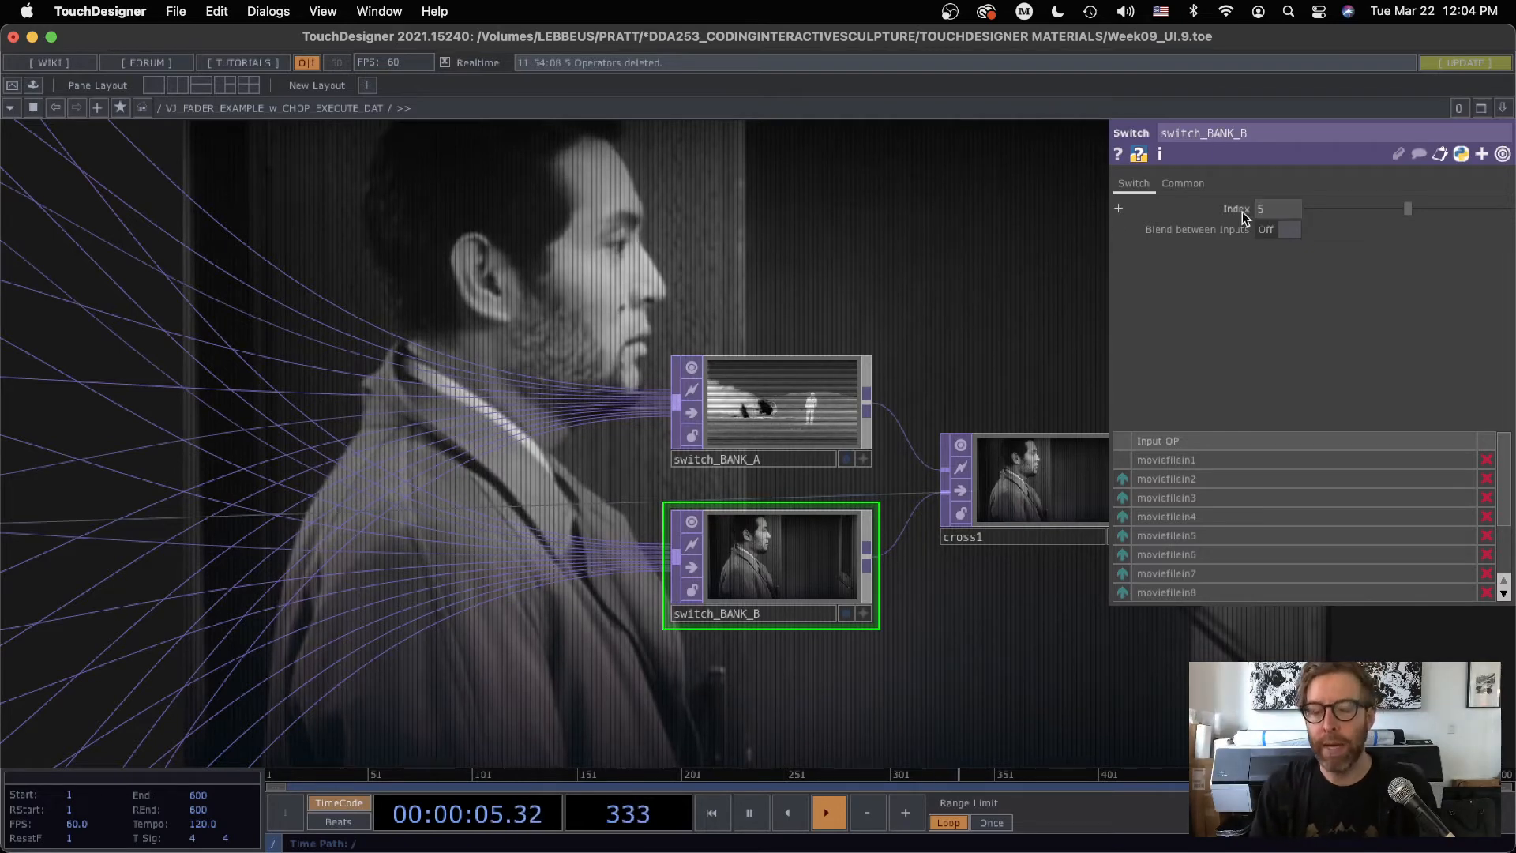
{"action": "scroll", "coordinate": [802, 291], "scroll_direction": "left", "scroll_amount": 5}
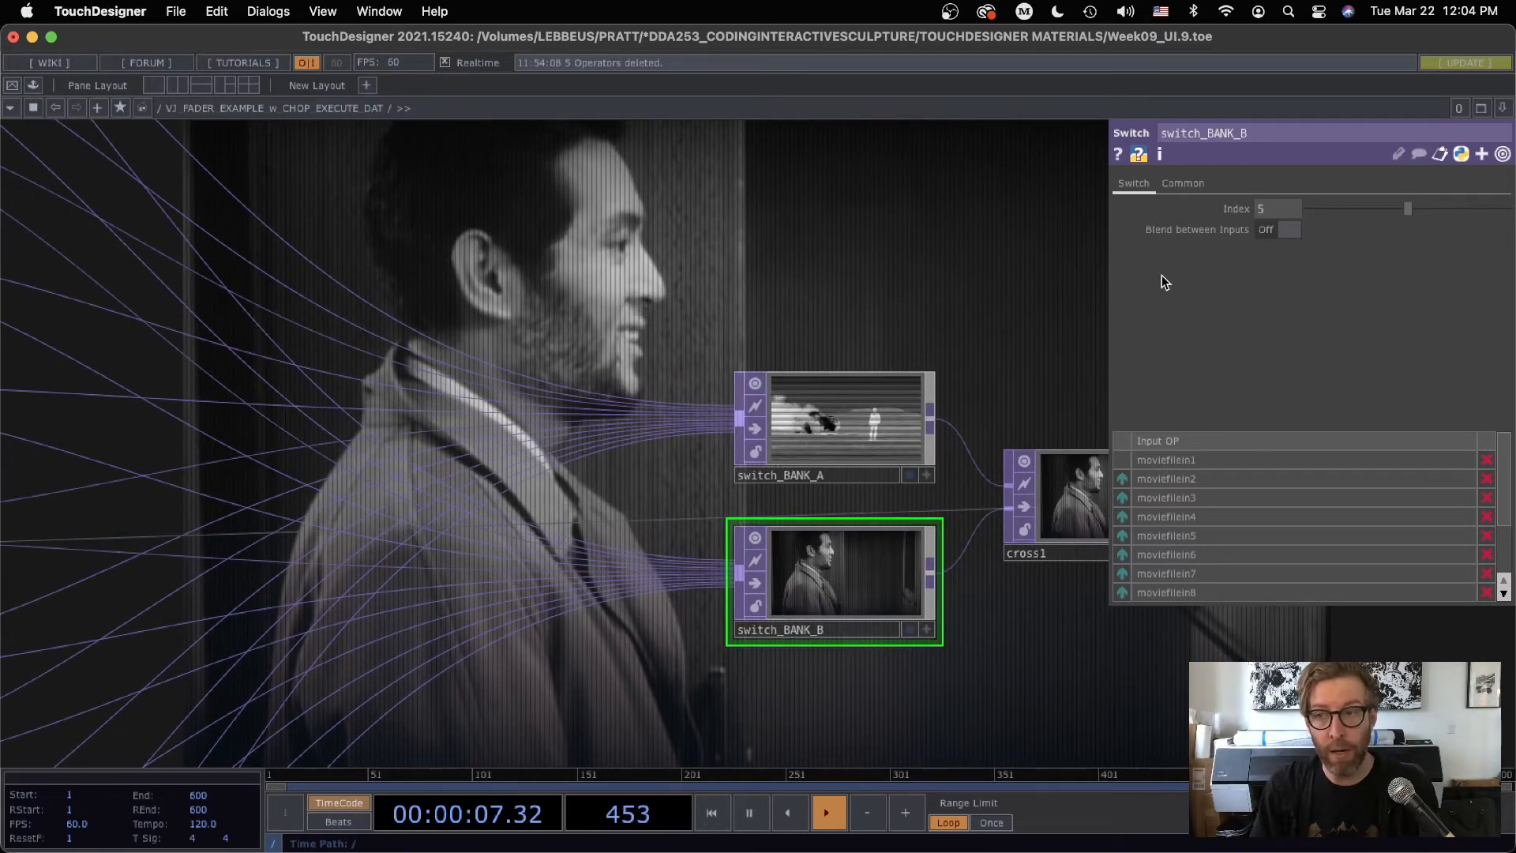
{"action": "left_click", "coordinate": [884, 428]}
{"action": "left_click", "coordinate": [834, 576]}
{"action": "scroll", "coordinate": [833, 576], "scroll_direction": "down", "scroll_amount": 2}
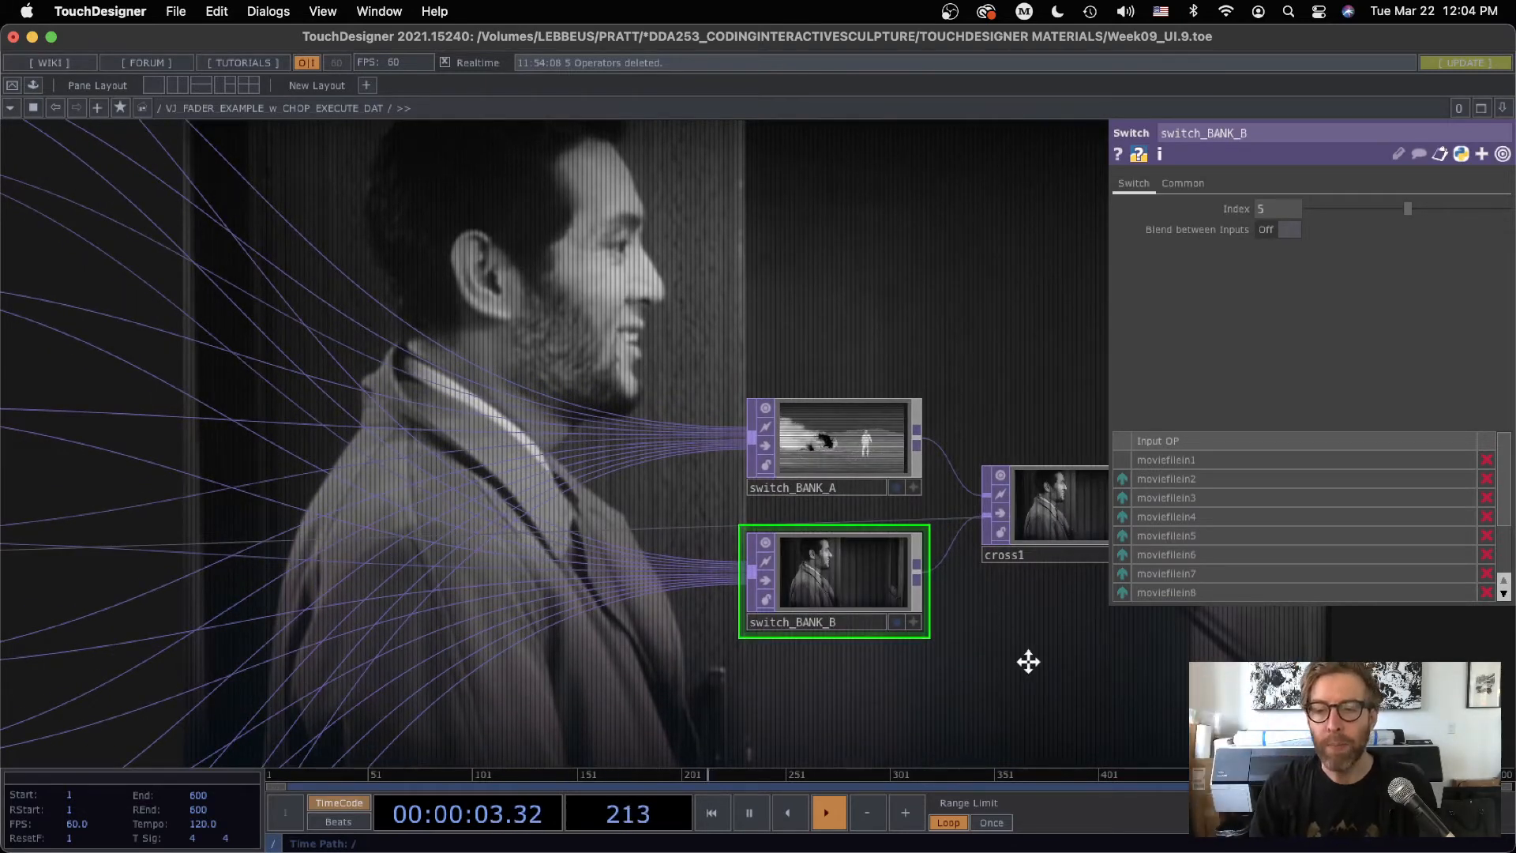
Move cross1 away from the switches to examine its inputs and Cross expression, and place it back between the switches and out1.
{"action": "left_click_drag", "start_coordinate": [1028, 661], "coordinate": [900, 581]}
{"action": "left_click_drag", "start_coordinate": [932, 461], "coordinate": [919, 179]}
{"action": "left_click_drag", "start_coordinate": [921, 373], "coordinate": [981, 597]}
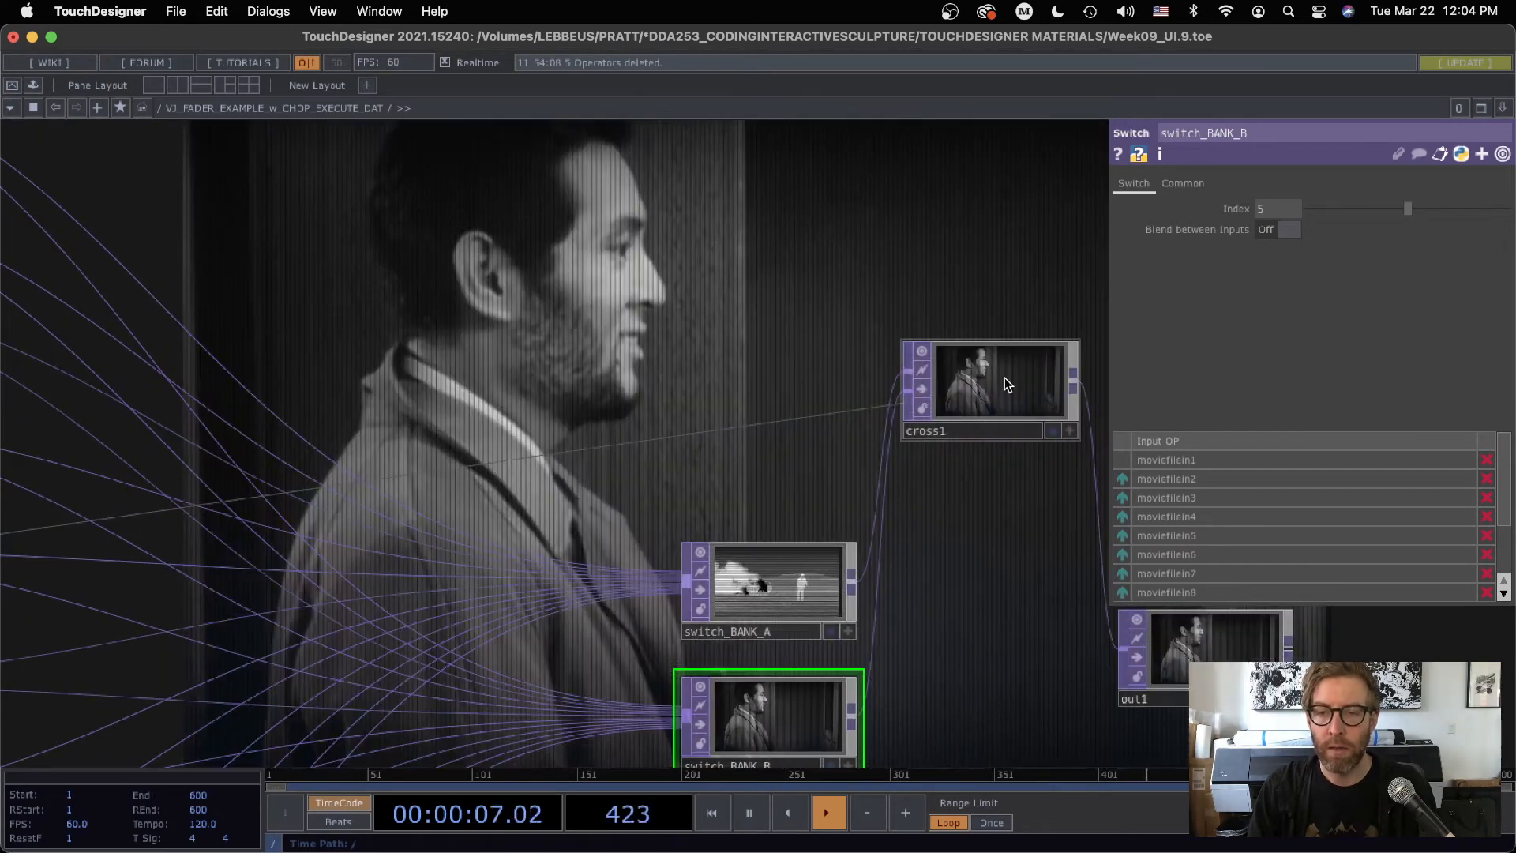
{"action": "left_click", "coordinate": [990, 379]}
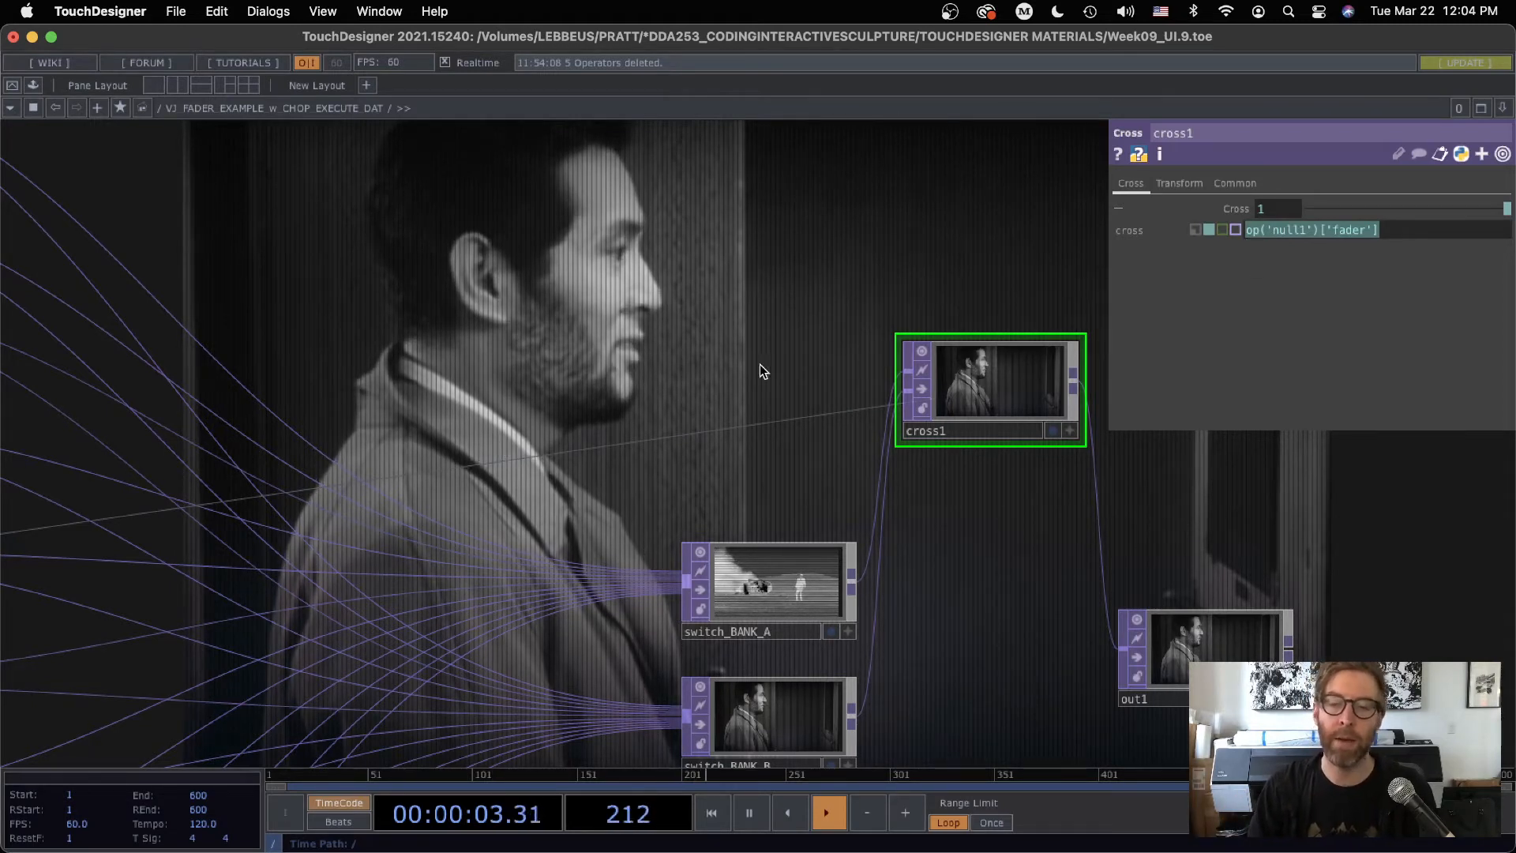
{"action": "left_click_drag", "start_coordinate": [999, 387], "coordinate": [971, 635]}
Examine the onValueChange code in chopexec1 that sets the index of the two bank switches, and hide the parameters.
{"action": "scroll", "coordinate": [771, 470], "scroll_direction": "down", "scroll_amount": 4}
{"action": "left_click_drag", "start_coordinate": [724, 416], "coordinate": [1246, 374]}
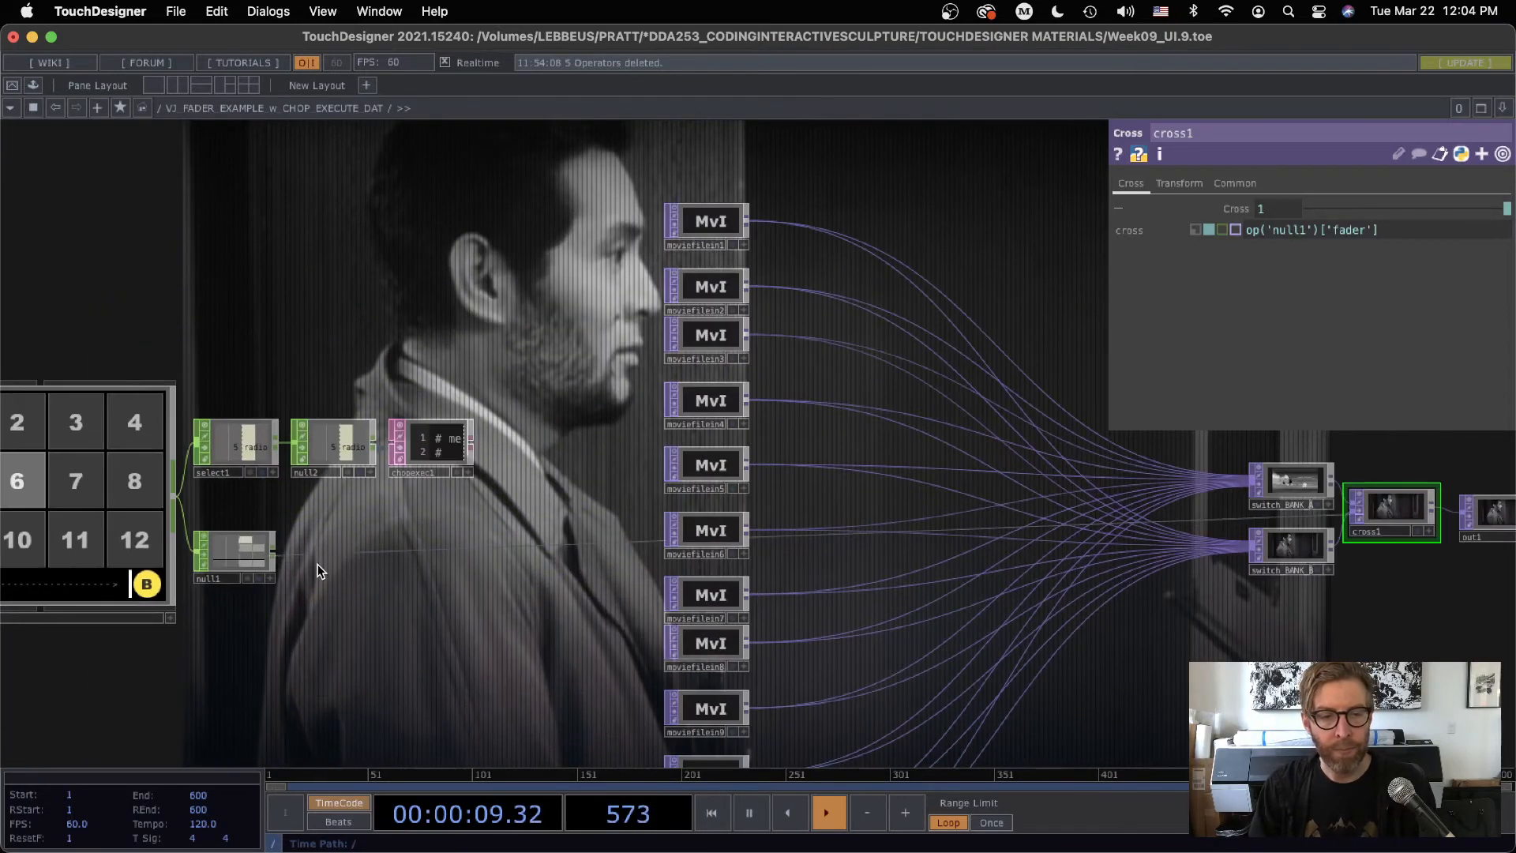
{"action": "scroll", "coordinate": [318, 543], "scroll_direction": "up", "scroll_amount": 8}
{"action": "left_click_drag", "start_coordinate": [995, 317], "coordinate": [798, 608]}
{"action": "scroll", "coordinate": [794, 602], "scroll_direction": "up", "scroll_amount": 2}
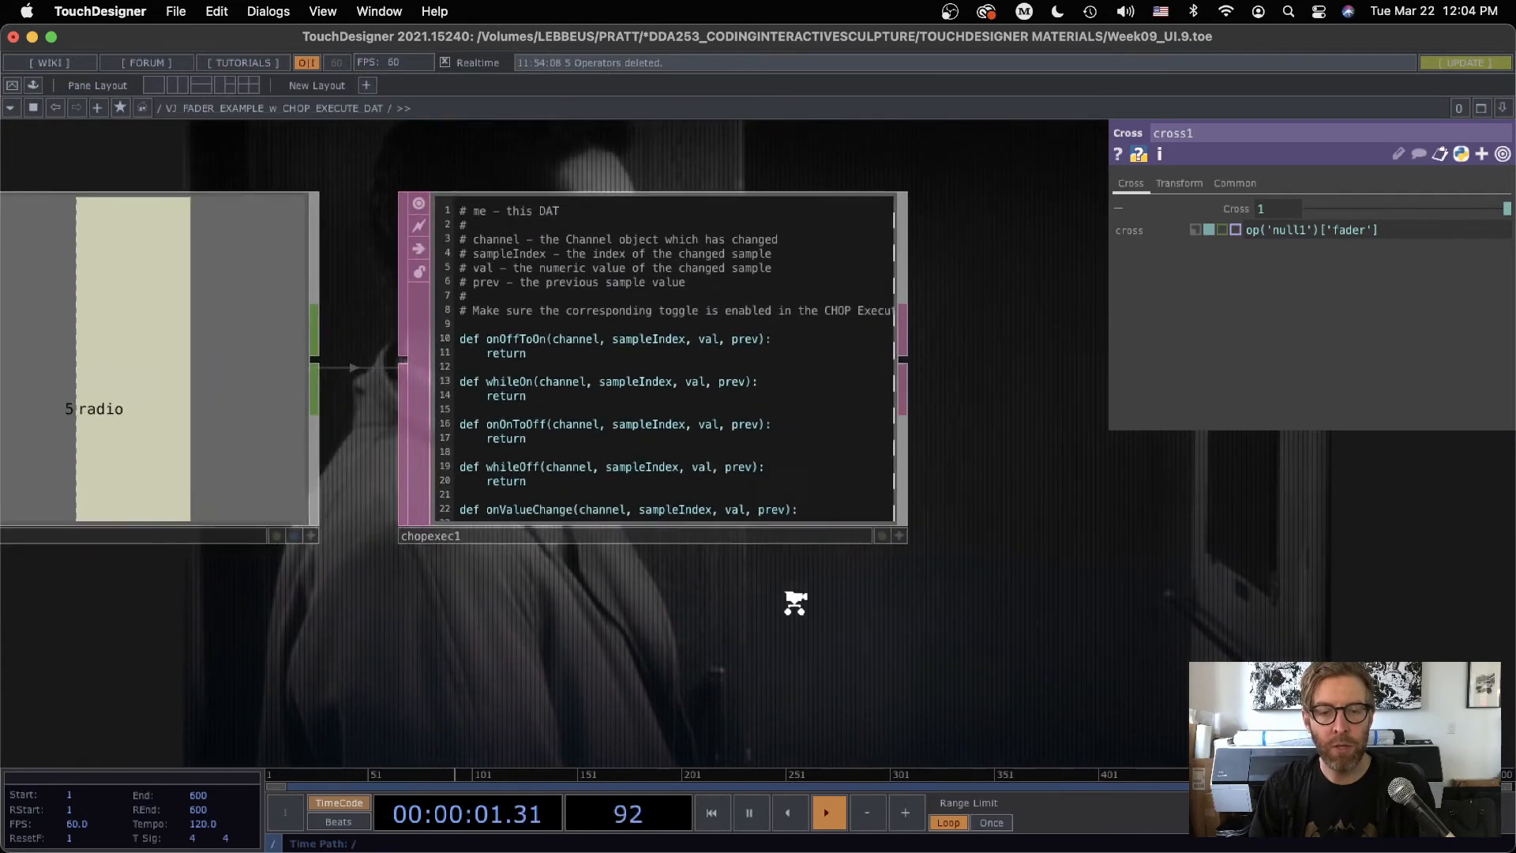
{"action": "scroll", "coordinate": [795, 603], "scroll_direction": "up", "scroll_amount": 3}
{"action": "left_click_drag", "start_coordinate": [625, 577], "coordinate": [687, 660]}
{"action": "scroll", "coordinate": [643, 657], "scroll_direction": "up", "scroll_amount": 2}
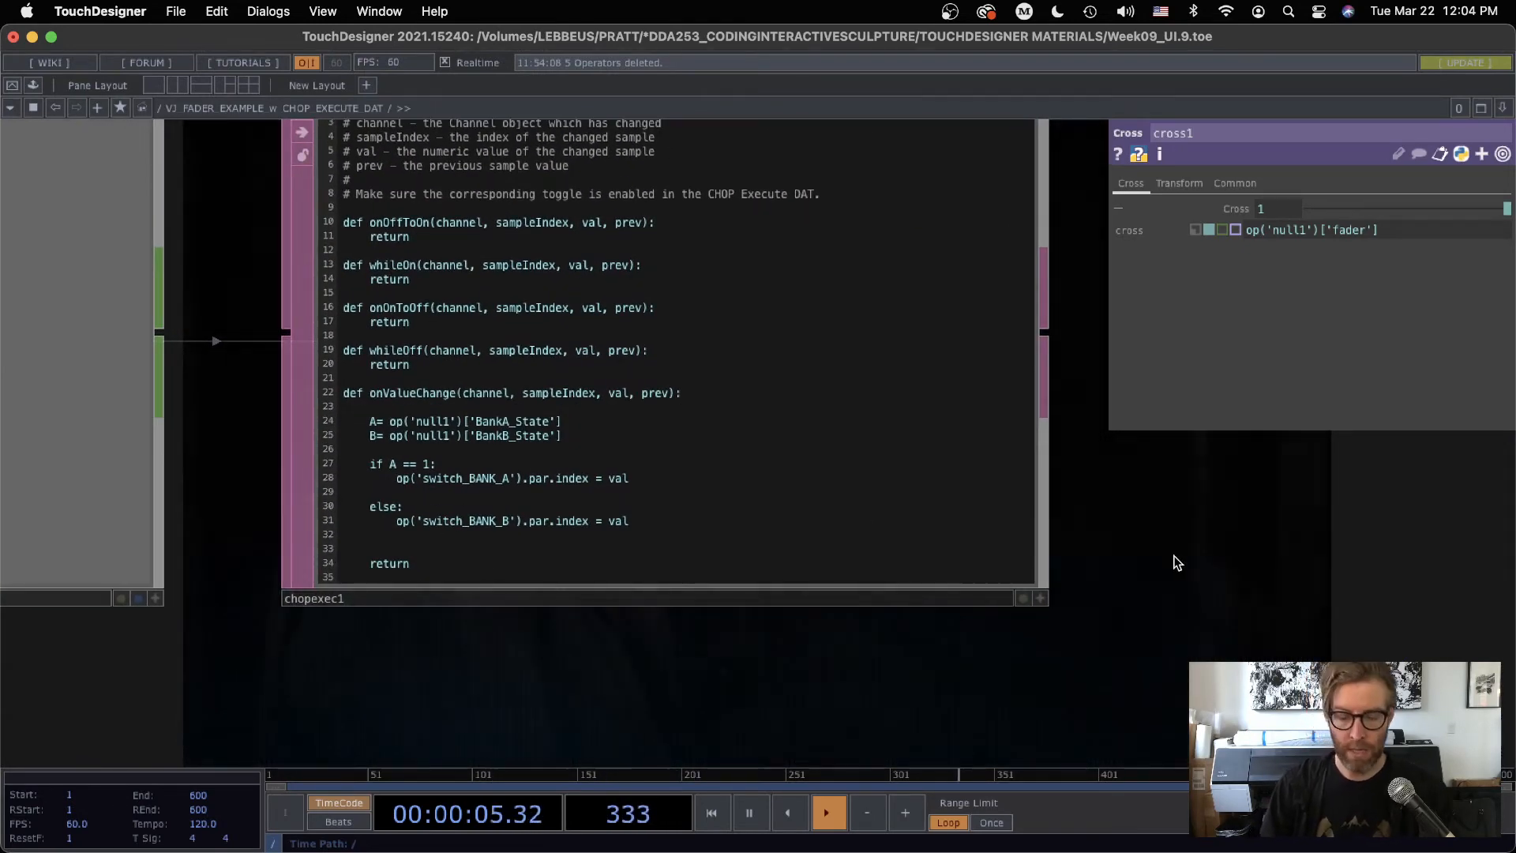
{"action": "key", "text": "p"}
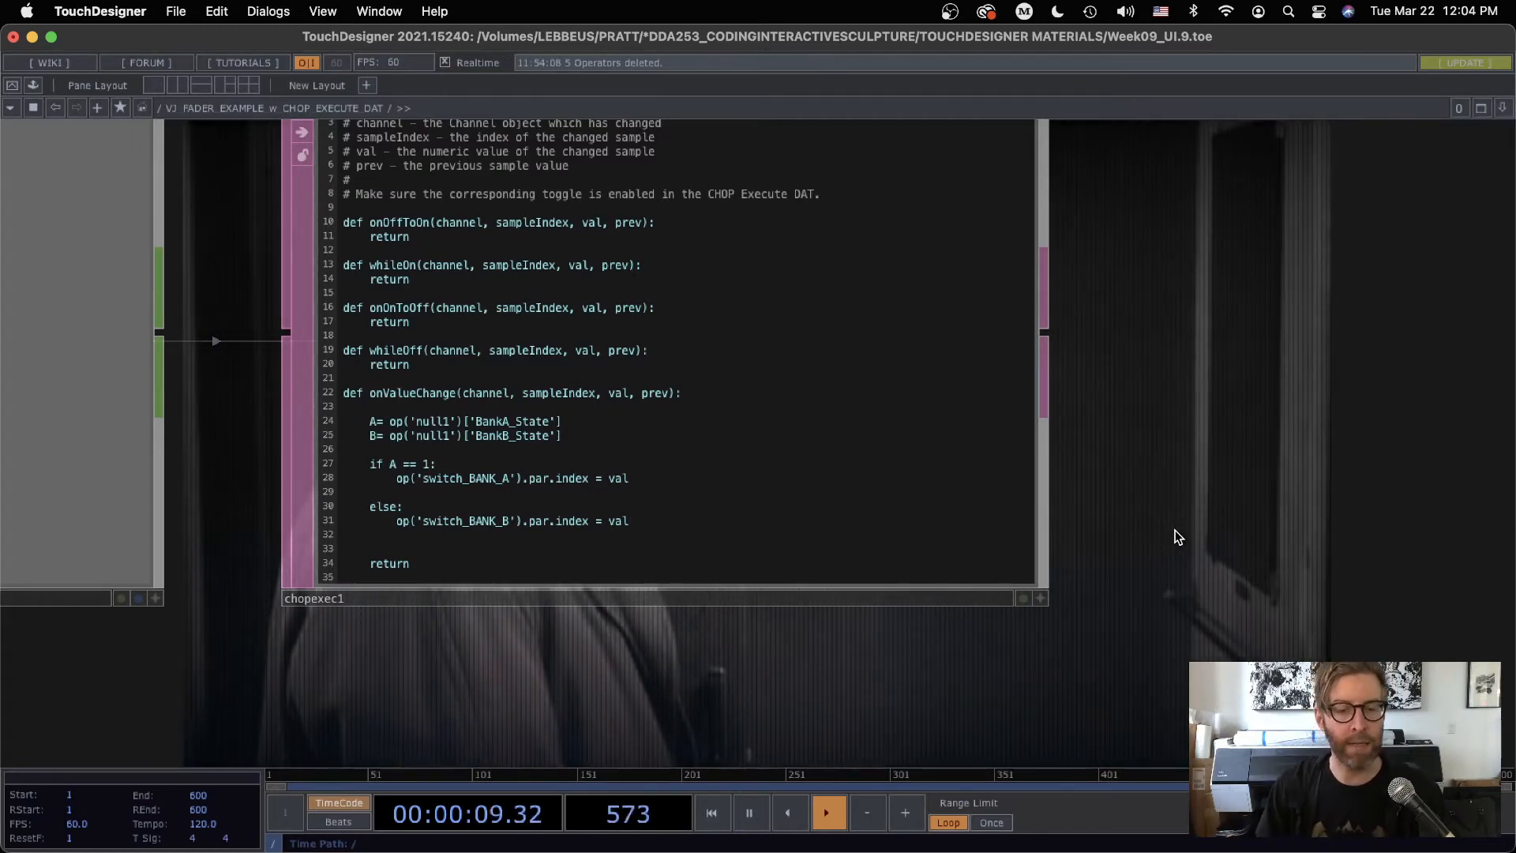
Make the MAIN_UI viewer interactive and cue clips 7, 8 and 9 on bank B.
{"action": "scroll", "coordinate": [1176, 535], "scroll_direction": "down", "scroll_amount": 10}
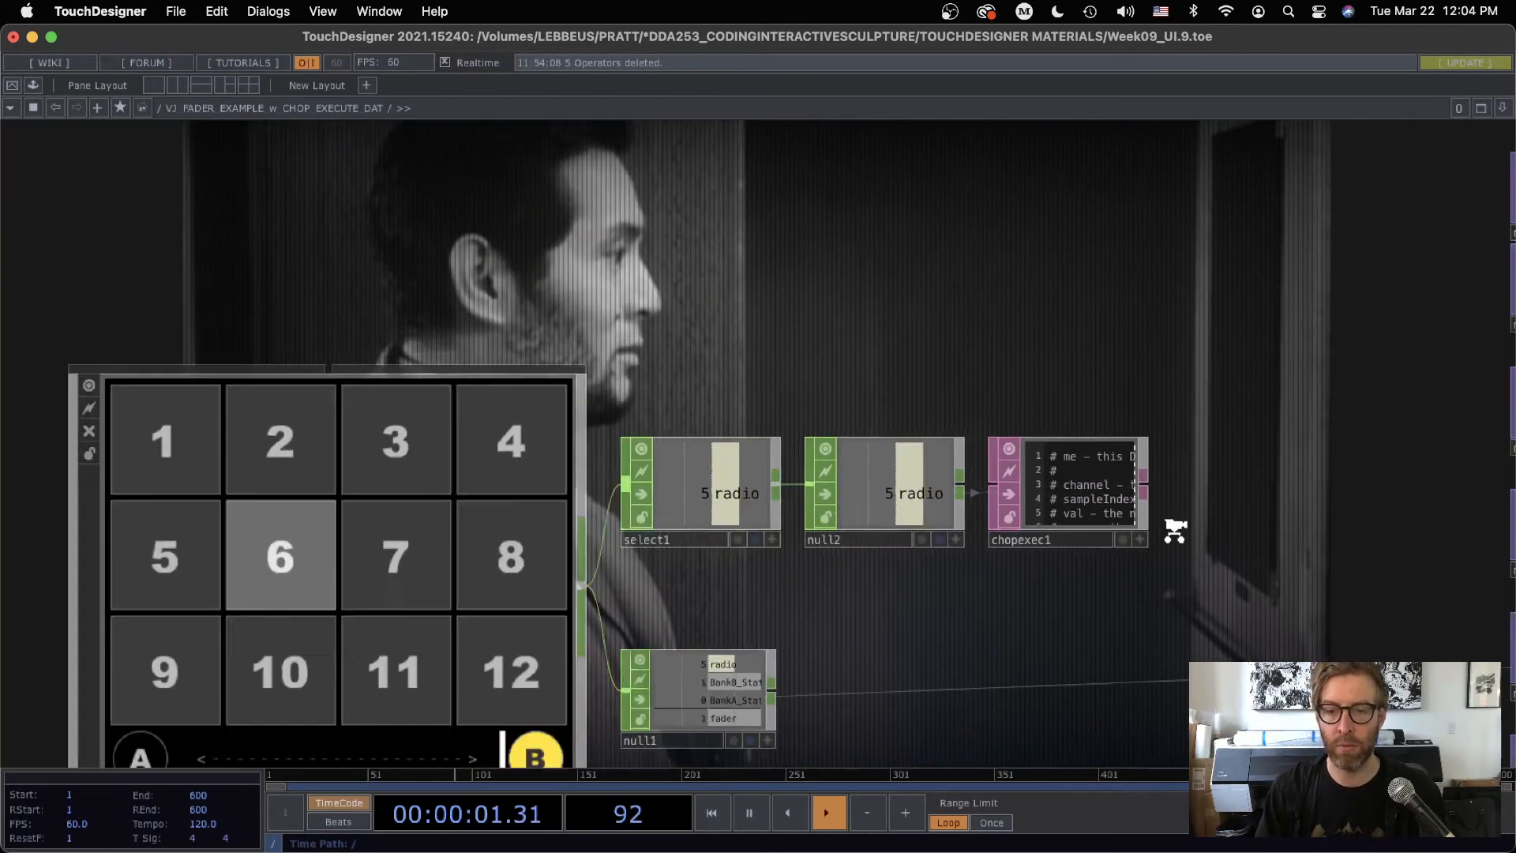
{"action": "left_click_drag", "start_coordinate": [1168, 607], "coordinate": [624, 515]}
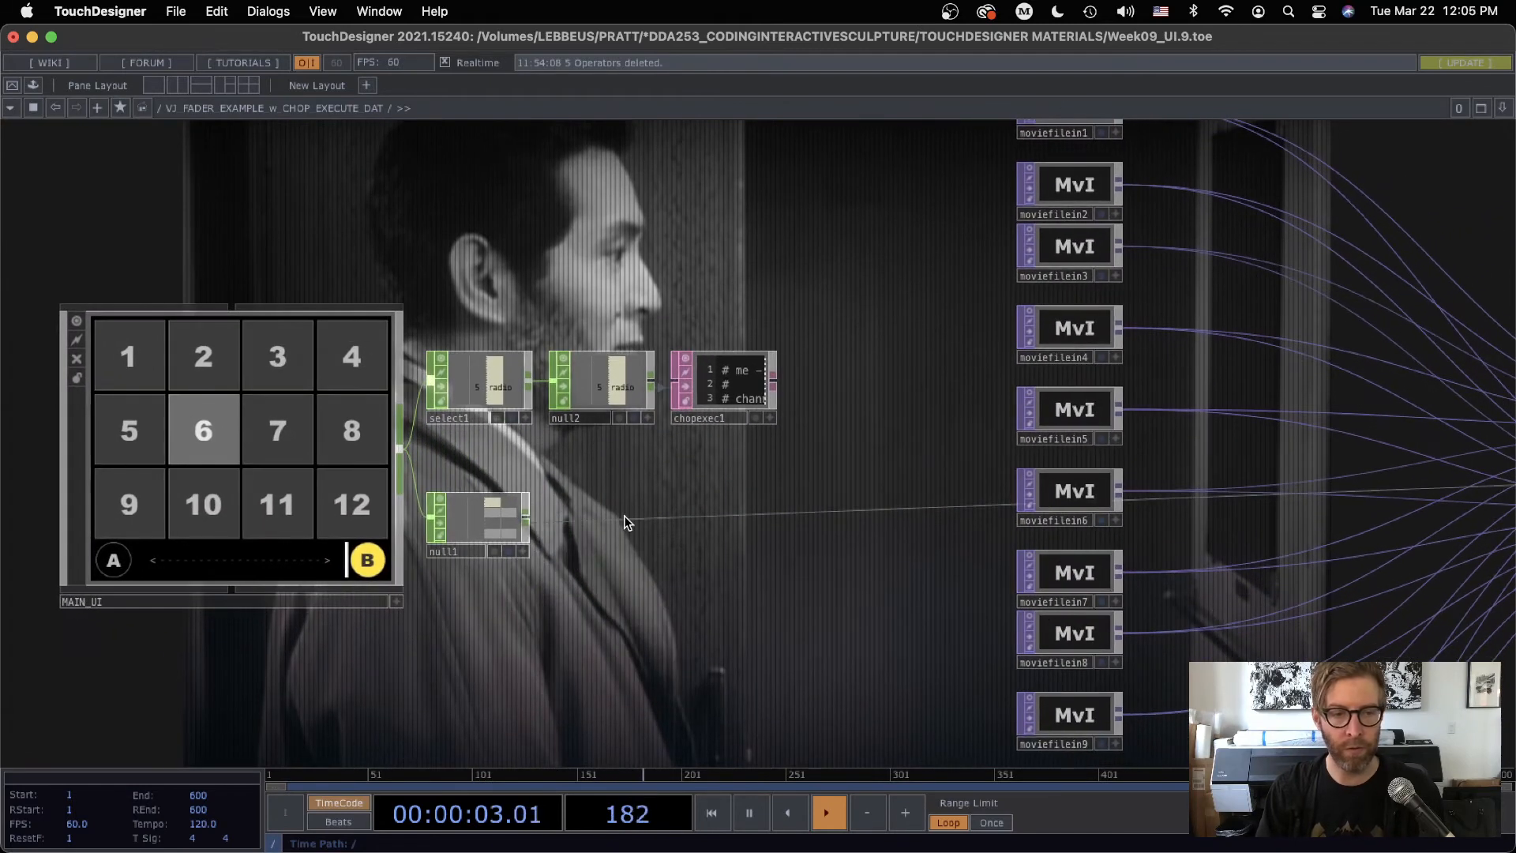
{"action": "left_click", "coordinate": [395, 600]}
{"action": "left_click", "coordinate": [253, 427]}
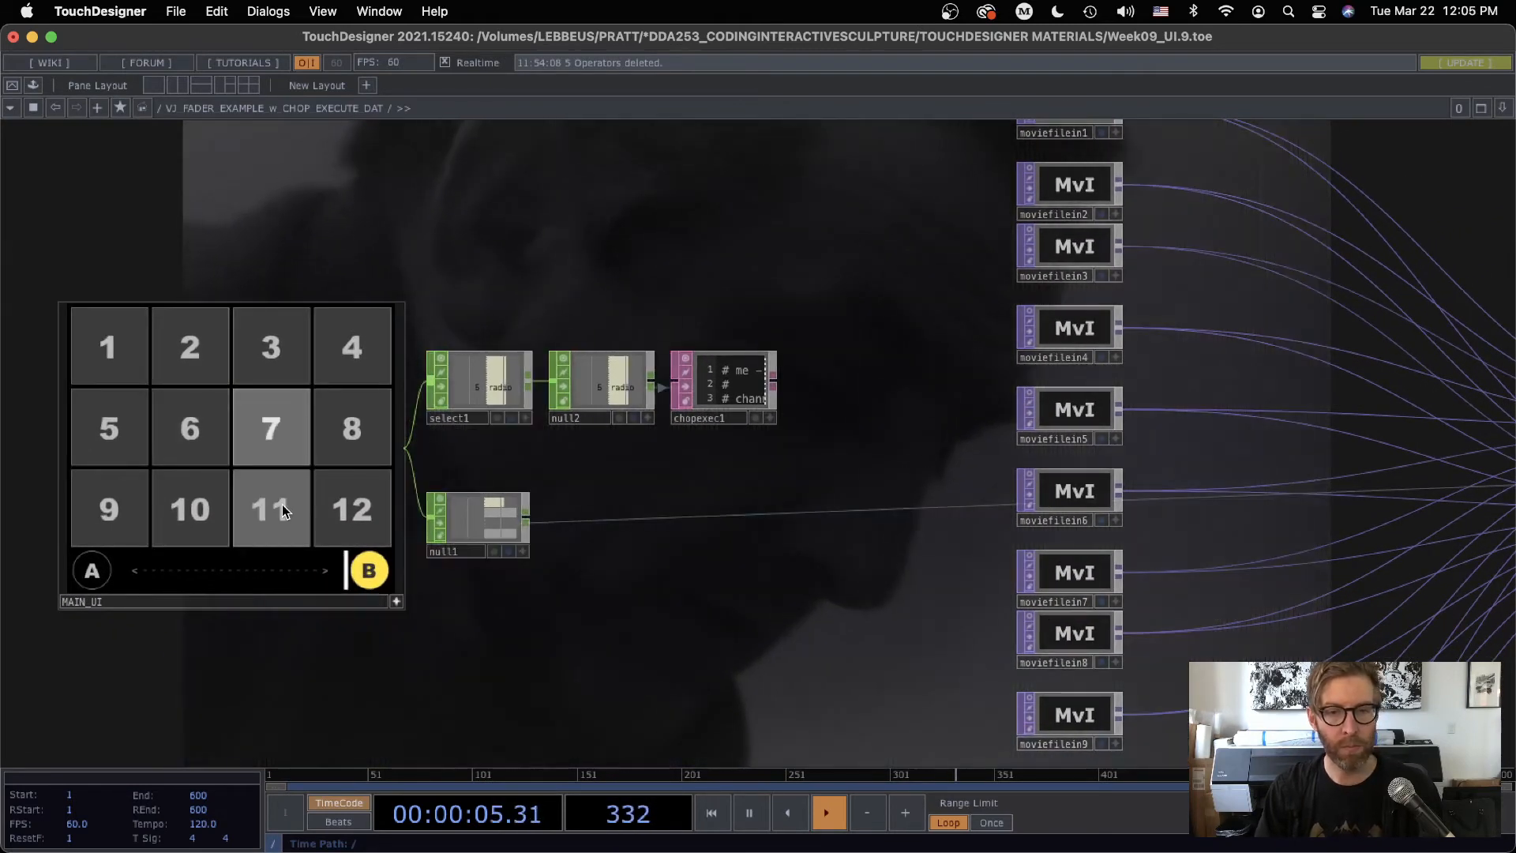
{"action": "left_click", "coordinate": [373, 418]}
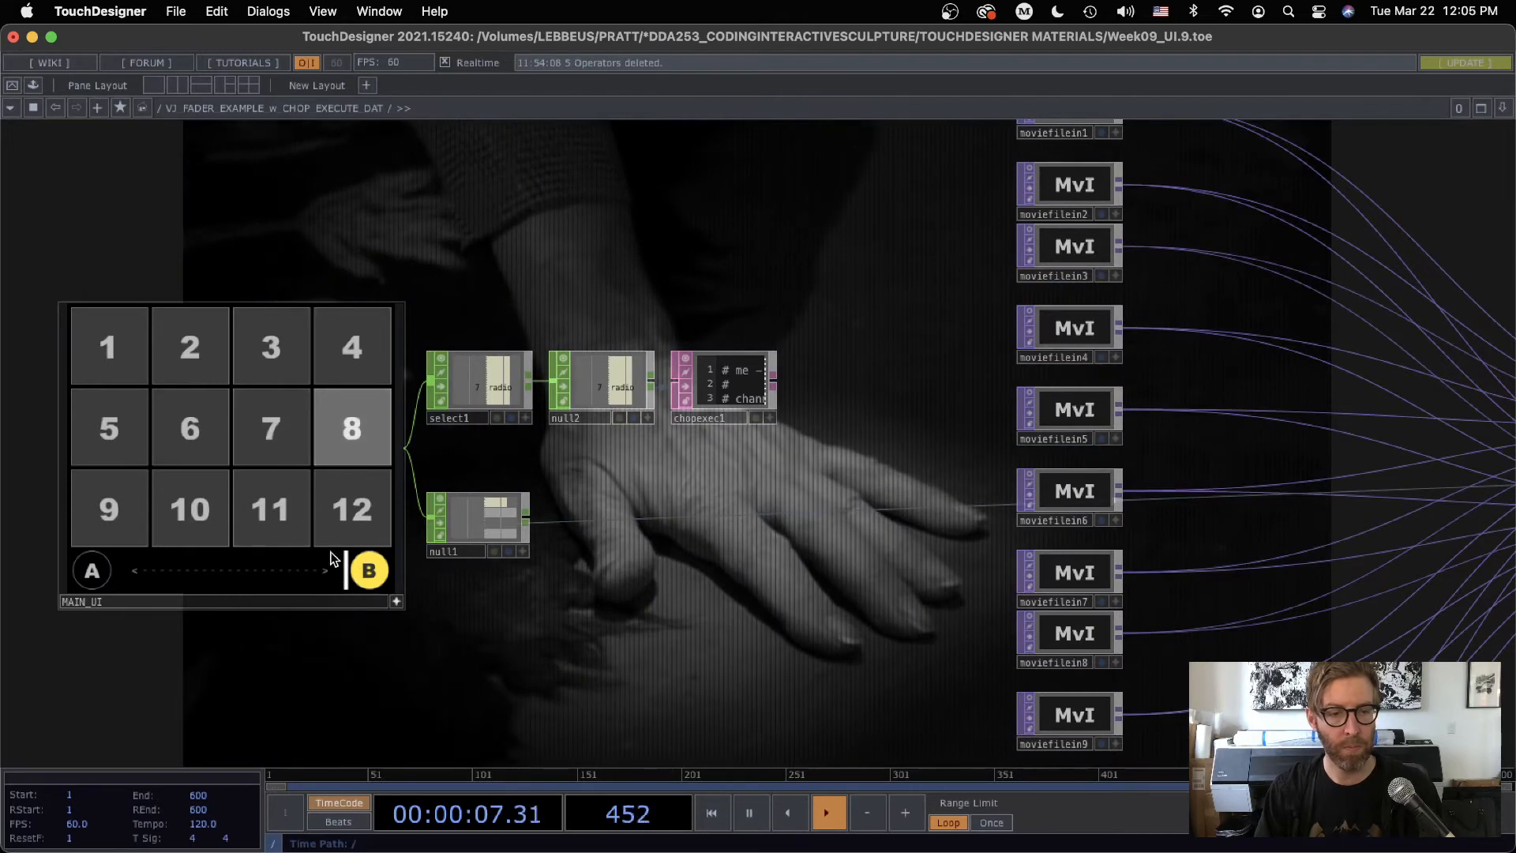
{"action": "left_click", "coordinate": [154, 523]}
Switch to bank A, cue clip 10 and move the fader fully to the A side.
{"action": "left_click", "coordinate": [91, 570]}
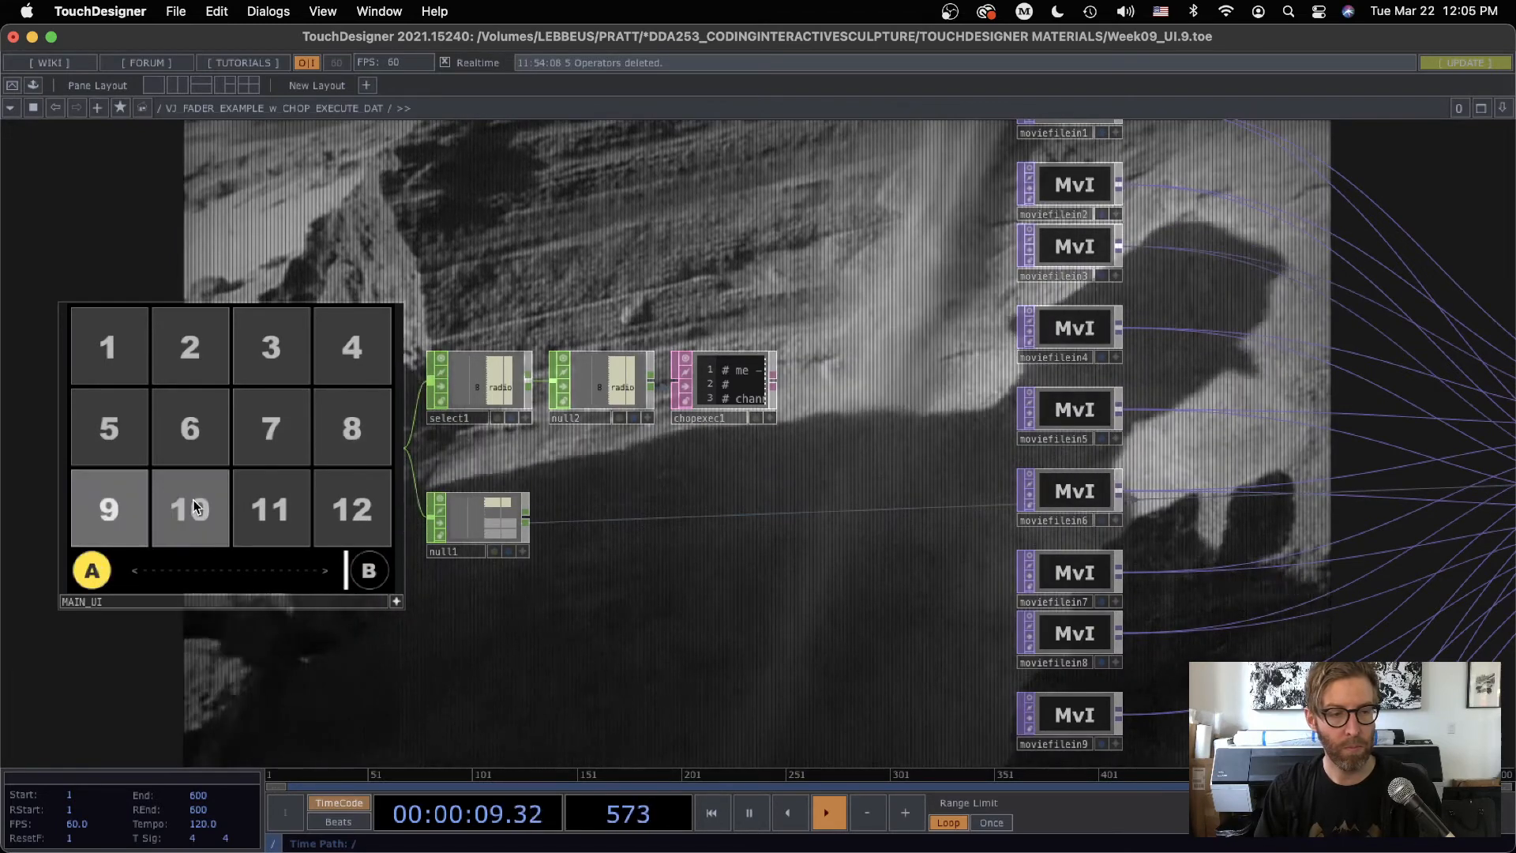
{"action": "left_click_drag", "start_coordinate": [347, 571], "coordinate": [15, 558]}
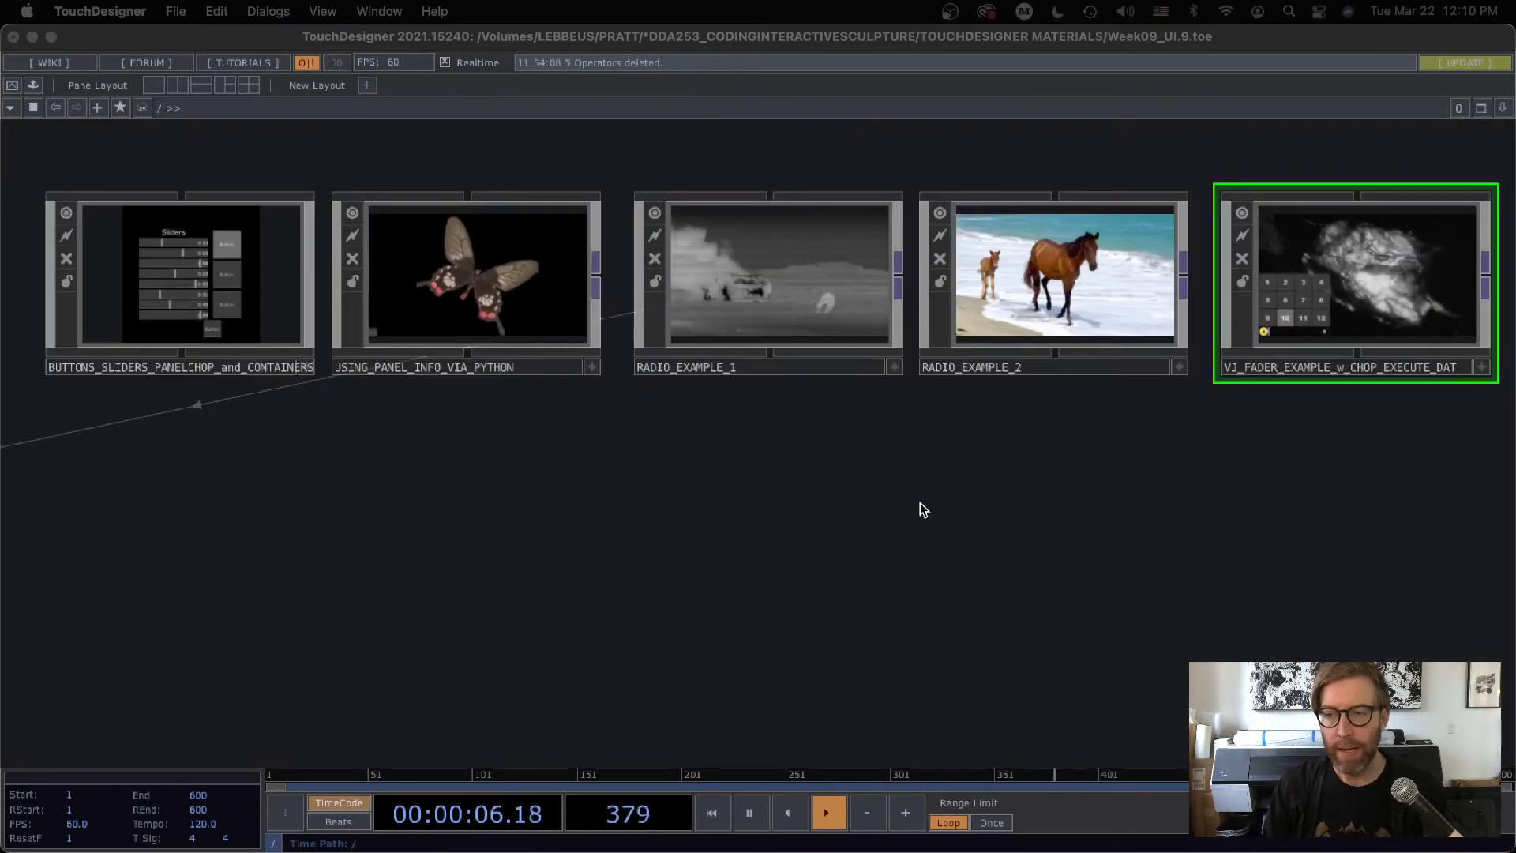
View the whole VJ fader network from inside its container, and return to the root network.
{"action": "left_click_drag", "start_coordinate": [1339, 476], "coordinate": [870, 523]}
{"action": "scroll", "coordinate": [845, 395], "scroll_direction": "up", "scroll_amount": 3}
{"action": "scroll", "coordinate": [842, 380], "scroll_direction": "up", "scroll_amount": 2}
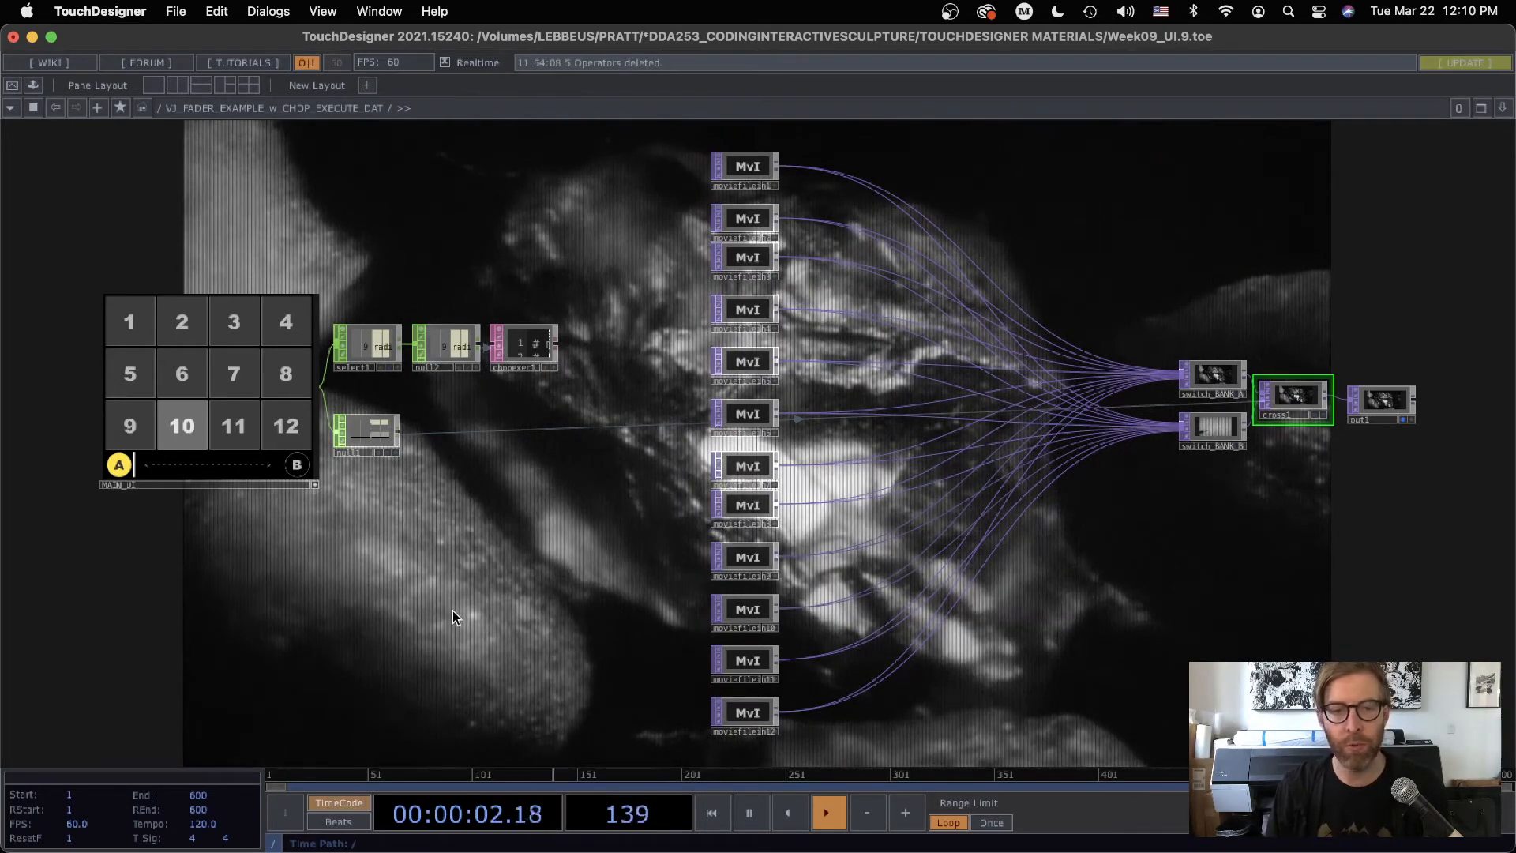
{"action": "scroll", "coordinate": [490, 602], "scroll_direction": "down", "scroll_amount": 5}
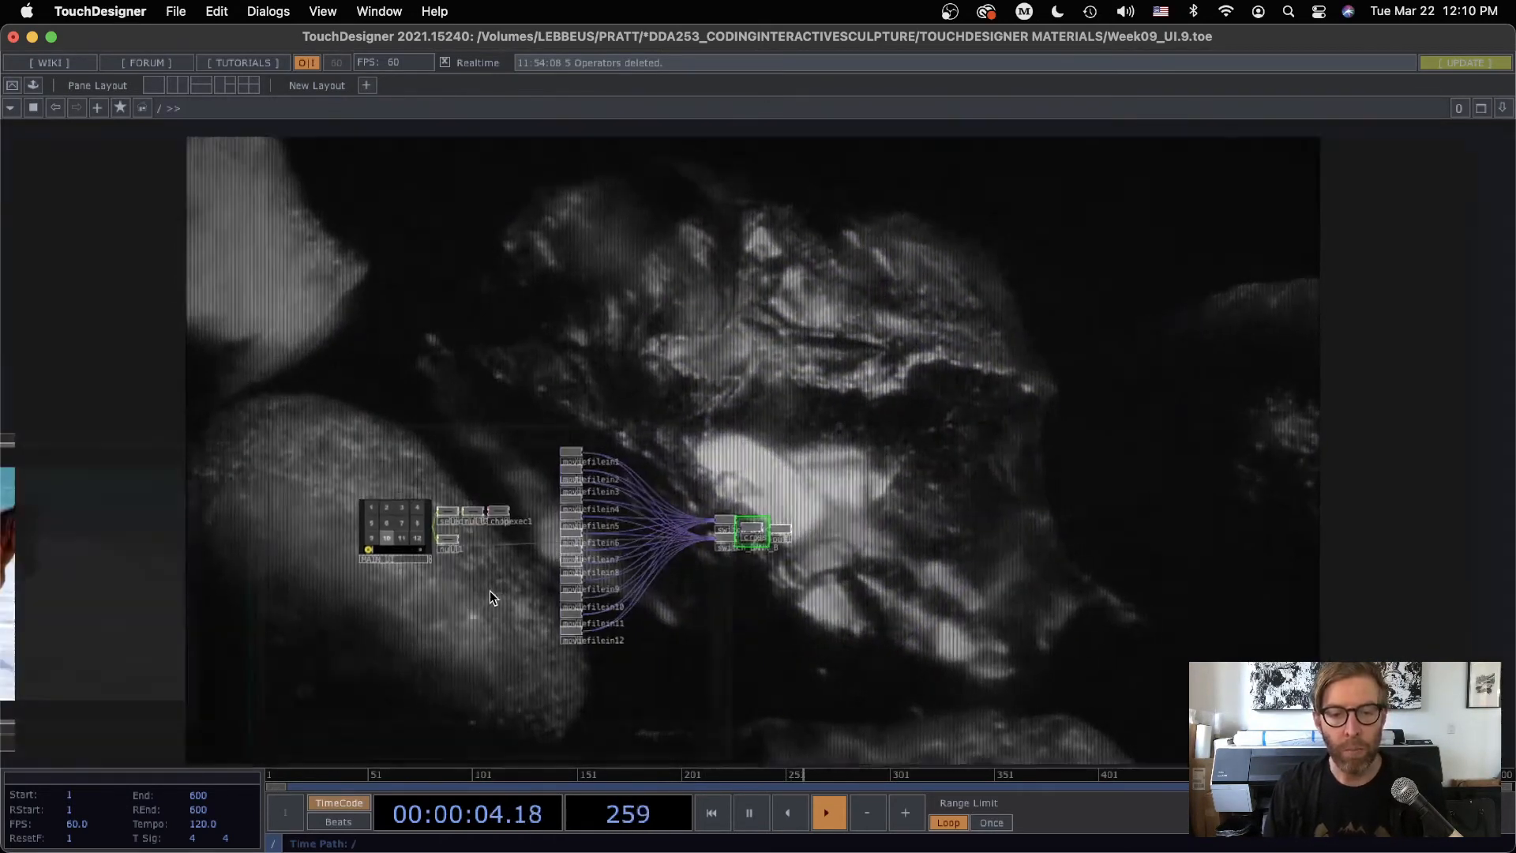
Locate the perform window component and move it beneath the VJ_FADER_EXAMPLE_w_CHOP_EXECUTE_DAT container.
{"action": "left_click_drag", "start_coordinate": [719, 227], "coordinate": [843, 172]}
{"action": "scroll", "coordinate": [594, 687], "scroll_direction": "down", "scroll_amount": 3}
{"action": "left_click_drag", "start_coordinate": [546, 304], "coordinate": [886, 144]}
{"action": "scroll", "coordinate": [583, 616], "scroll_direction": "down", "scroll_amount": 3}
{"action": "left_click_drag", "start_coordinate": [681, 526], "coordinate": [1200, 379]}
{"action": "left_click_drag", "start_coordinate": [409, 569], "coordinate": [904, 473]}
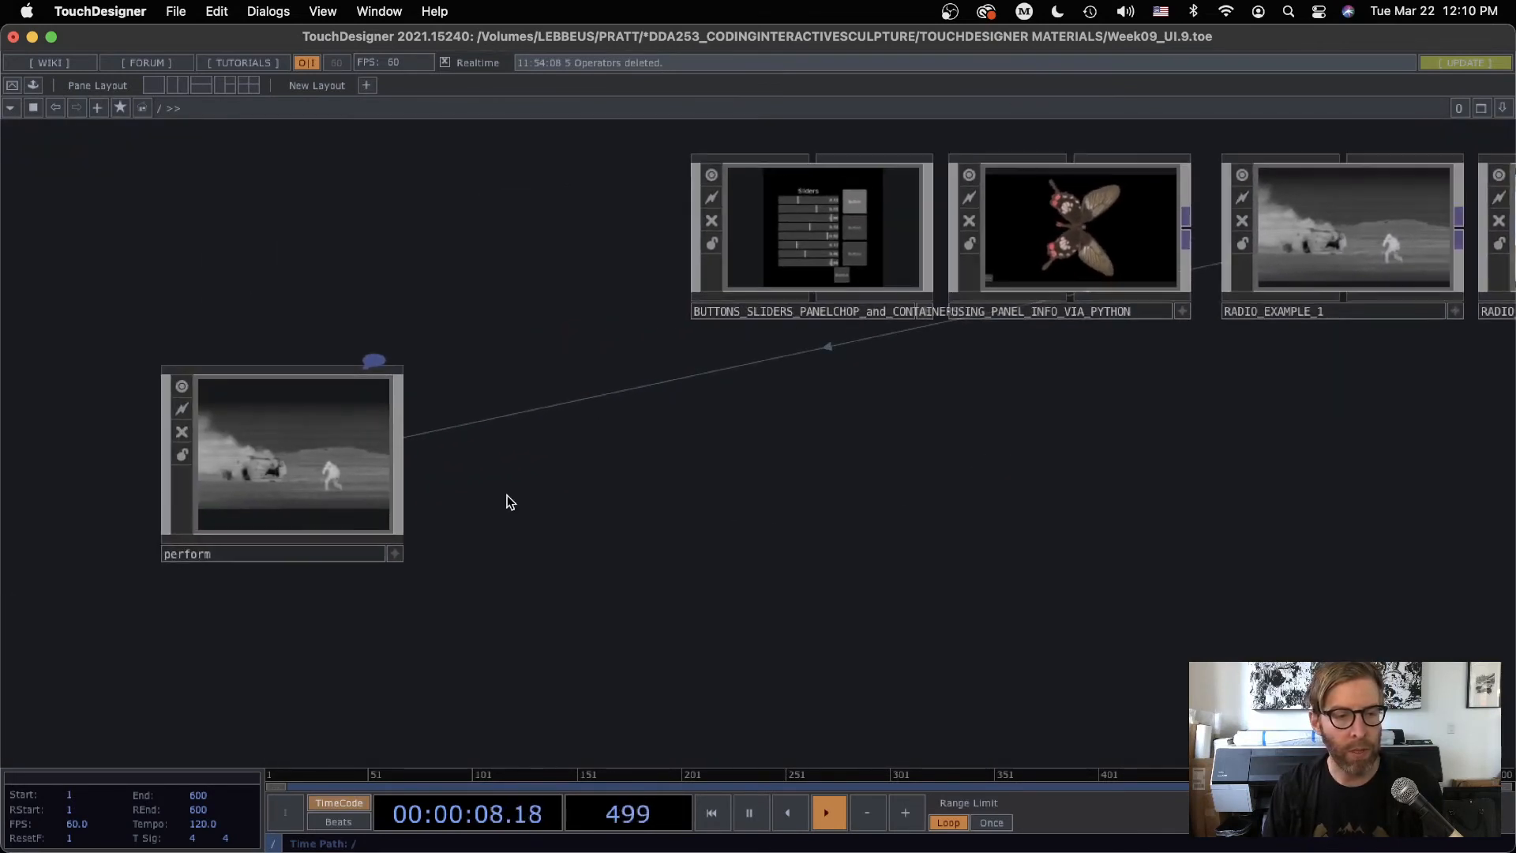
{"action": "left_click_drag", "start_coordinate": [306, 470], "coordinate": [1348, 531]}
{"action": "left_click_drag", "start_coordinate": [1315, 381], "coordinate": [378, 391]}
{"action": "left_click_drag", "start_coordinate": [428, 507], "coordinate": [723, 524]}
Set the perform component's Window Operator to VJ_FADER_EXAMPLE_w_CHOP_EXECUTE_DAT.
{"action": "left_click", "coordinate": [723, 523]}
{"action": "key", "text": "p"}
{"action": "left_click_drag", "start_coordinate": [1085, 417], "coordinate": [873, 463]}
{"action": "left_click_drag", "start_coordinate": [714, 259], "coordinate": [1342, 209]}
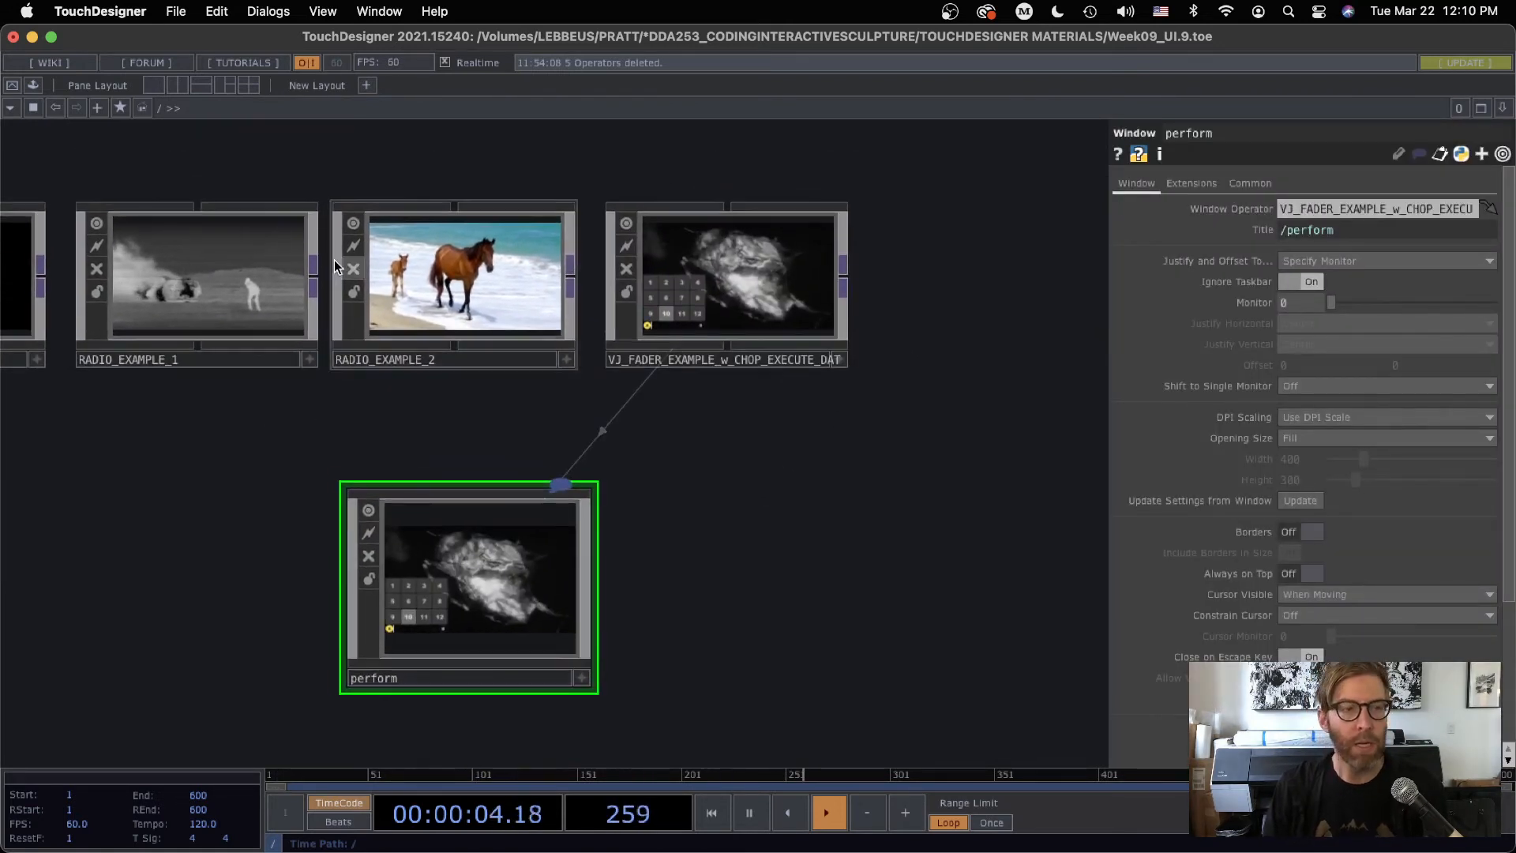
Preview the VJ fader example full-screen in perform mode, and exit back to the network editor.
{"action": "left_click", "coordinate": [11, 87]}
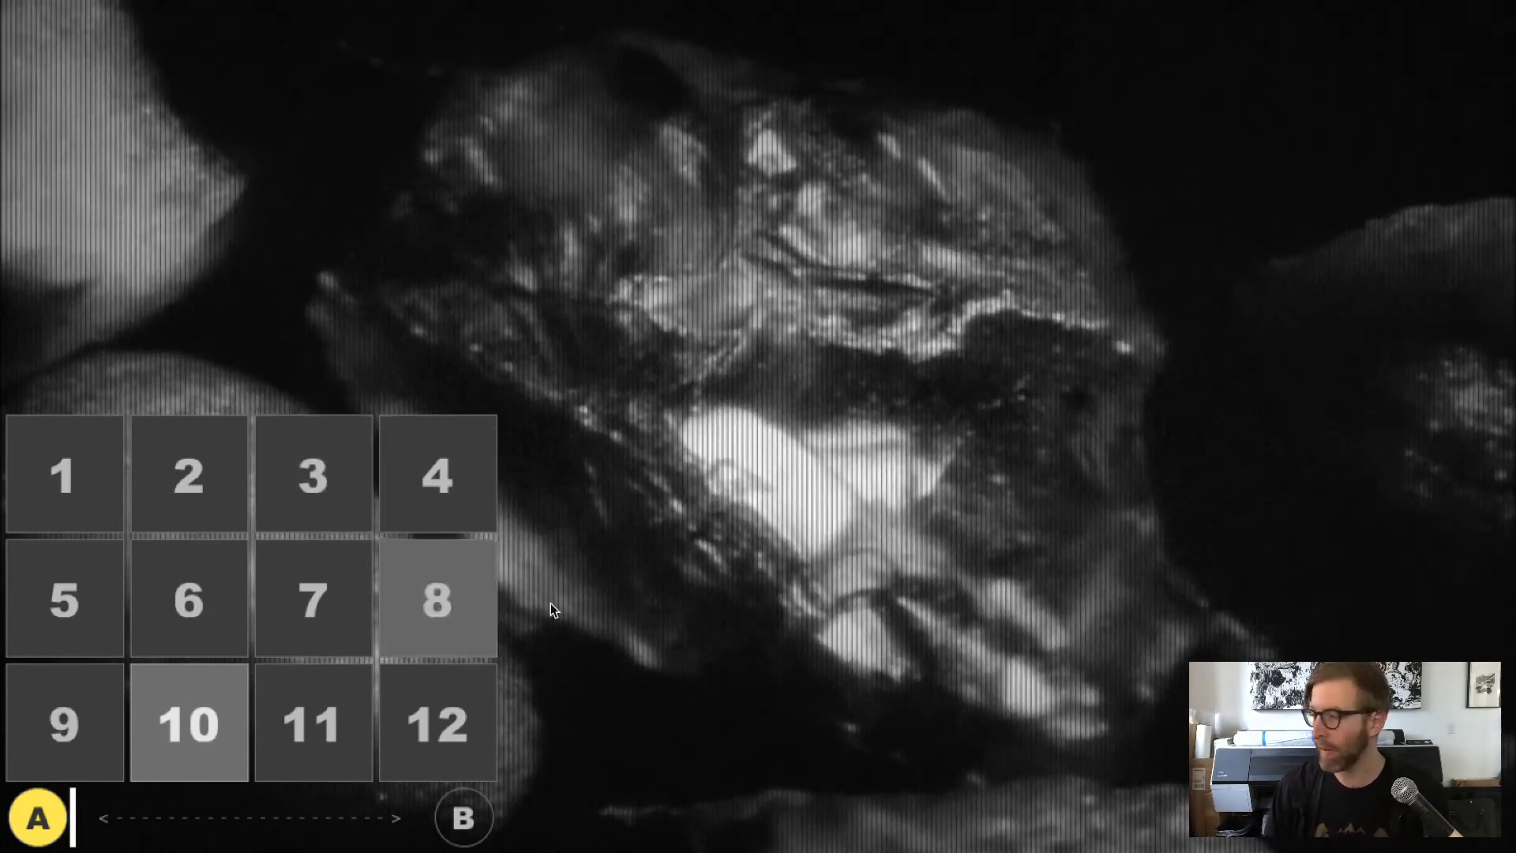
{"action": "key", "text": "Escape"}
{"action": "scroll", "coordinate": [792, 471], "scroll_direction": "down", "scroll_amount": 3}
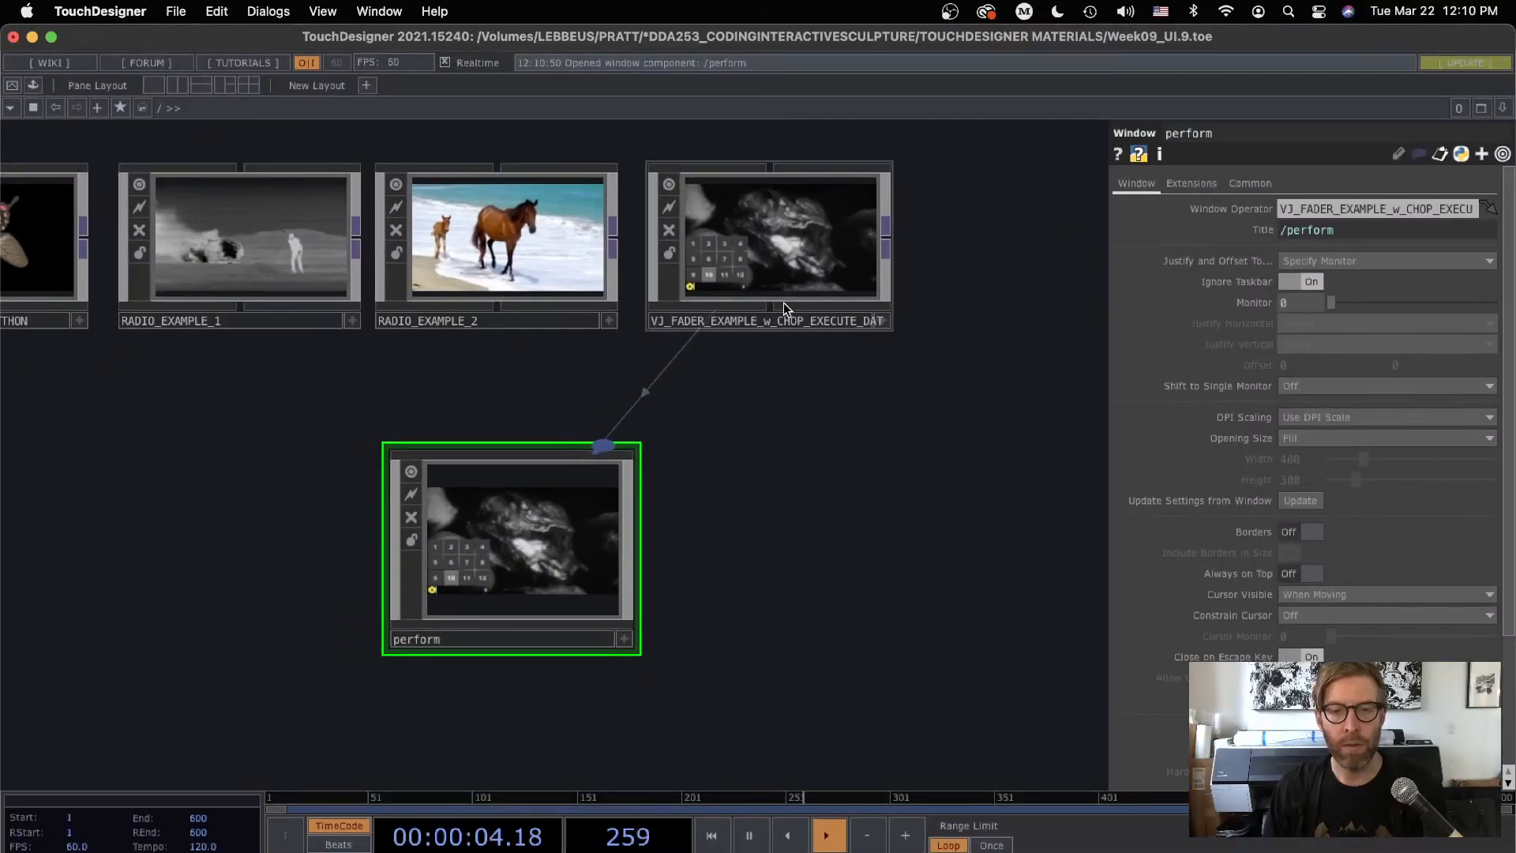
Enter the VJ fader network, make the MAIN_UI viewer non-interactive and show the container's parameters.
{"action": "scroll", "coordinate": [795, 247], "scroll_direction": "up", "scroll_amount": 10}
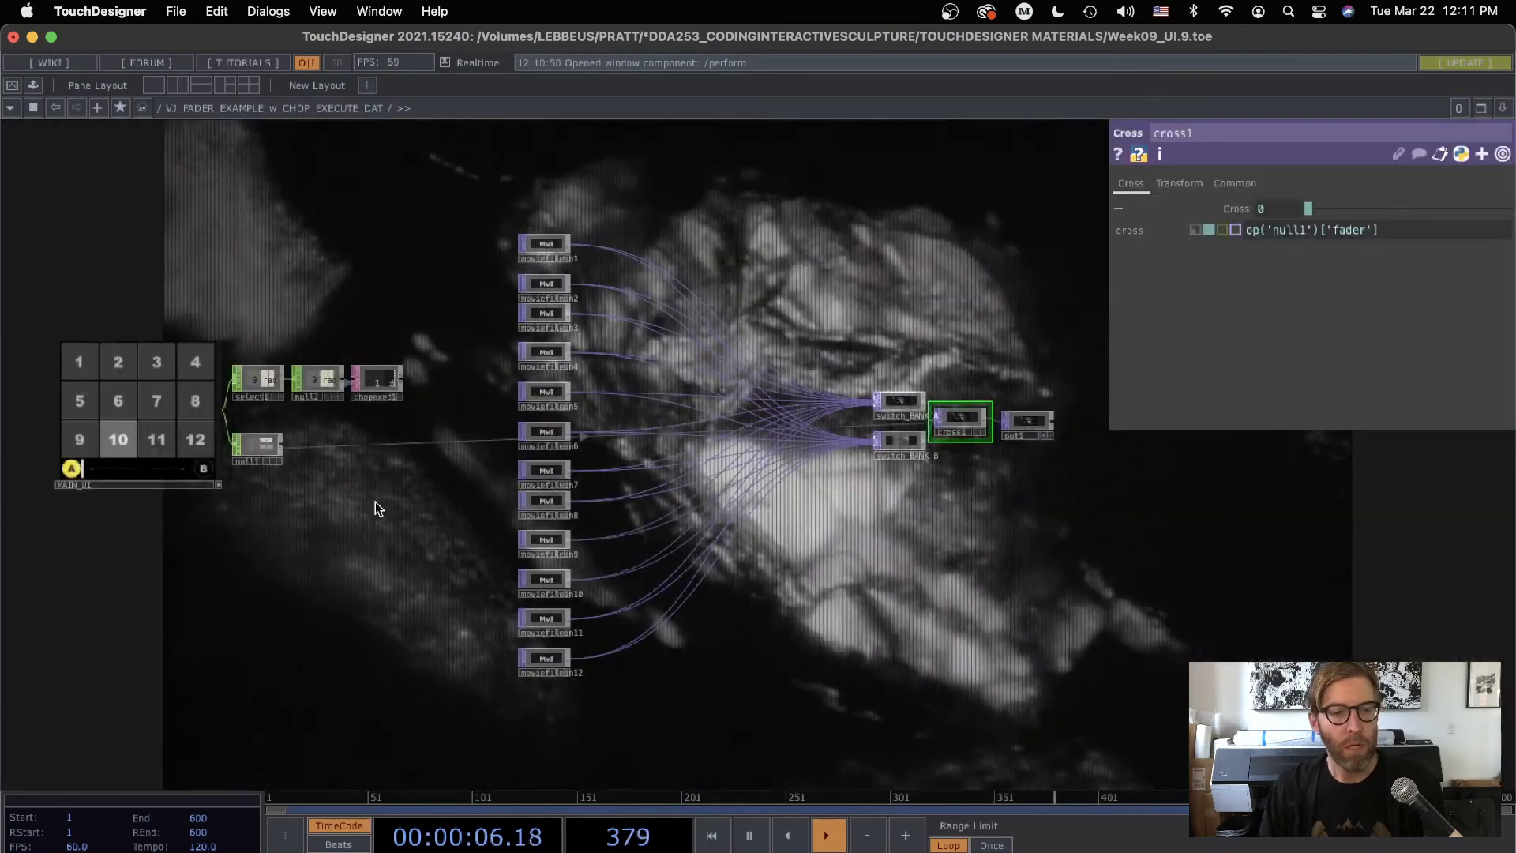
{"action": "left_click_drag", "start_coordinate": [354, 626], "coordinate": [576, 709]}
{"action": "scroll", "coordinate": [438, 596], "scroll_direction": "up", "scroll_amount": 8}
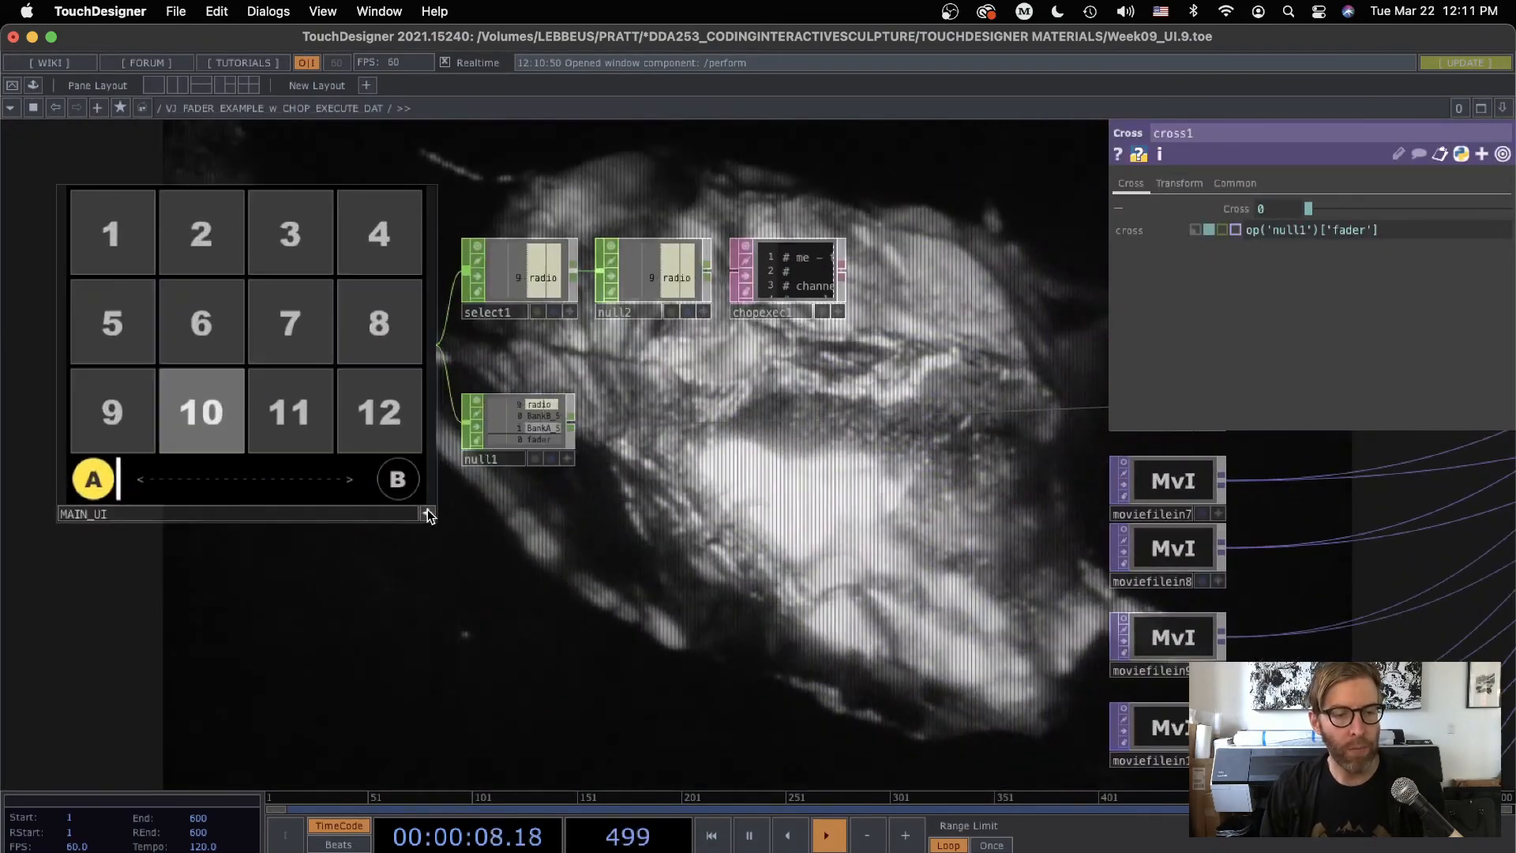
{"action": "left_click", "coordinate": [427, 514]}
{"action": "left_click_drag", "start_coordinate": [527, 556], "coordinate": [600, 646]}
{"action": "left_click", "coordinate": [343, 415]}
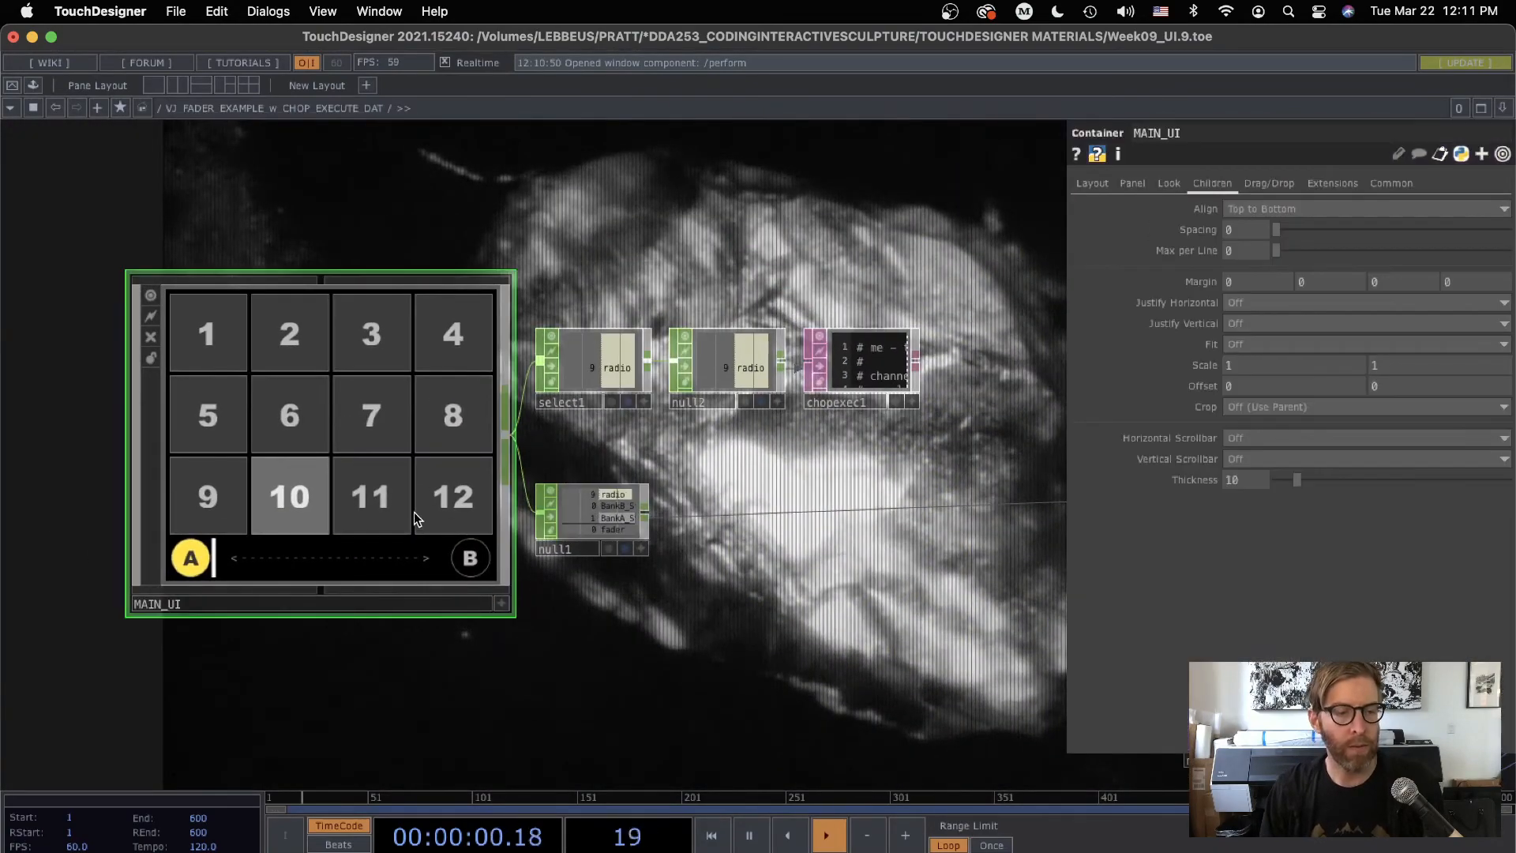
Turn off the Display option in MAIN_UI's panel parameters.
{"action": "scroll", "coordinate": [416, 514], "scroll_direction": "up", "scroll_amount": 4}
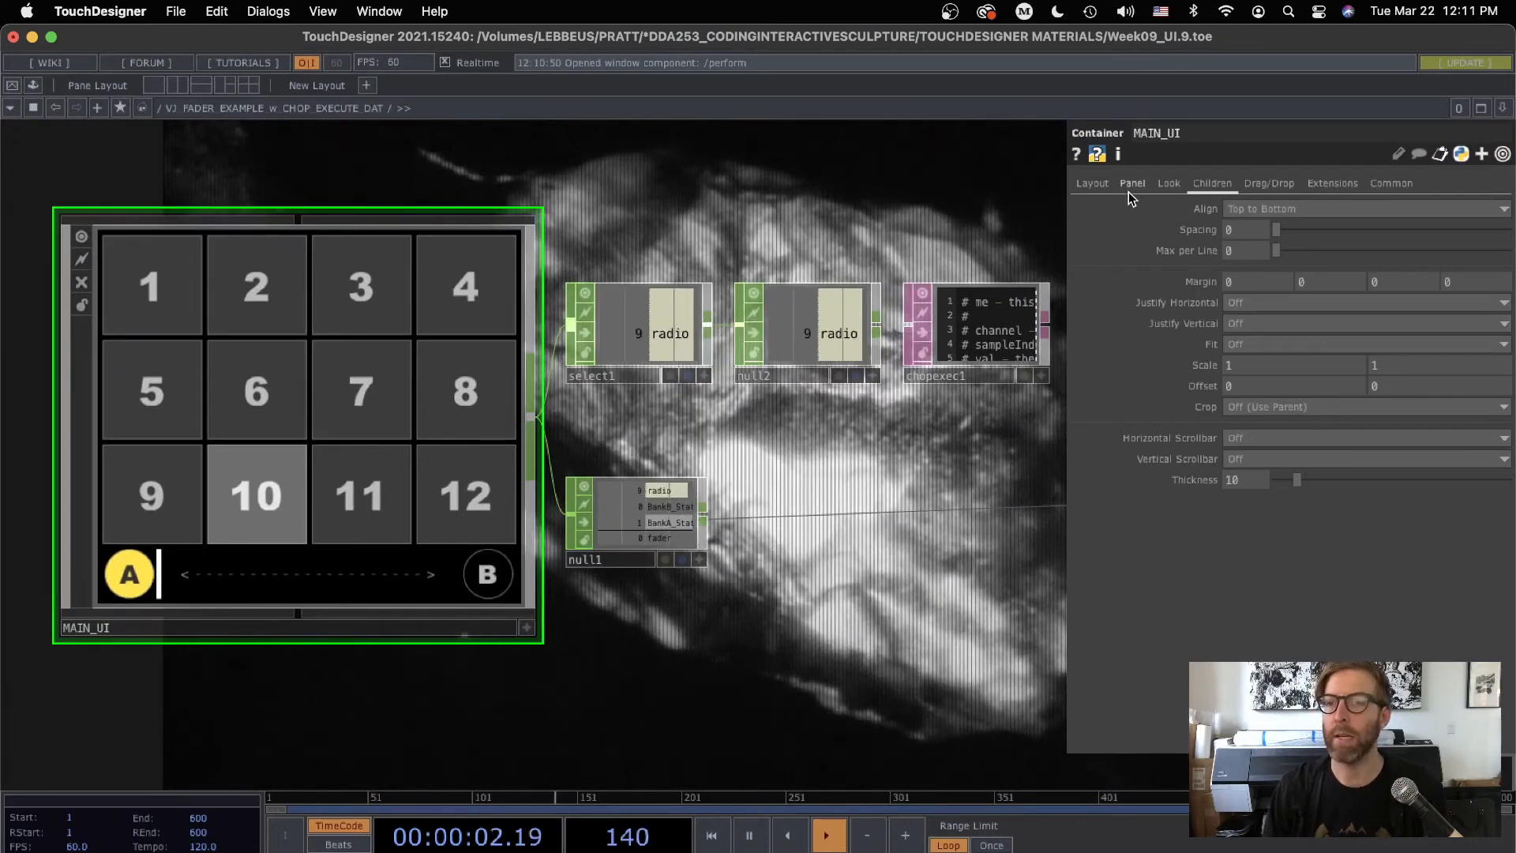
{"action": "left_click", "coordinate": [1134, 186]}
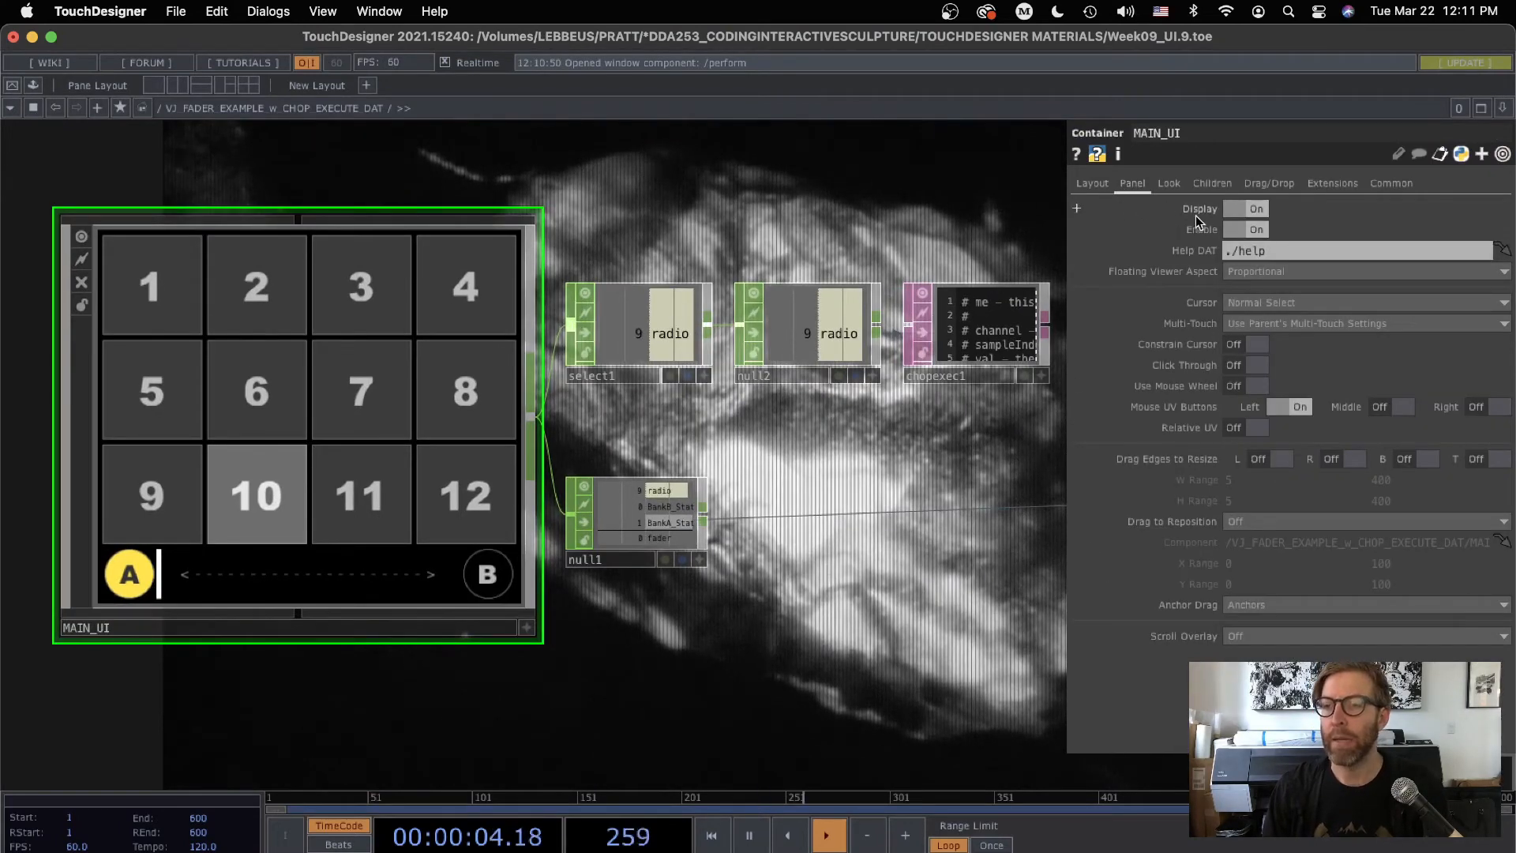
{"action": "left_click", "coordinate": [1263, 209]}
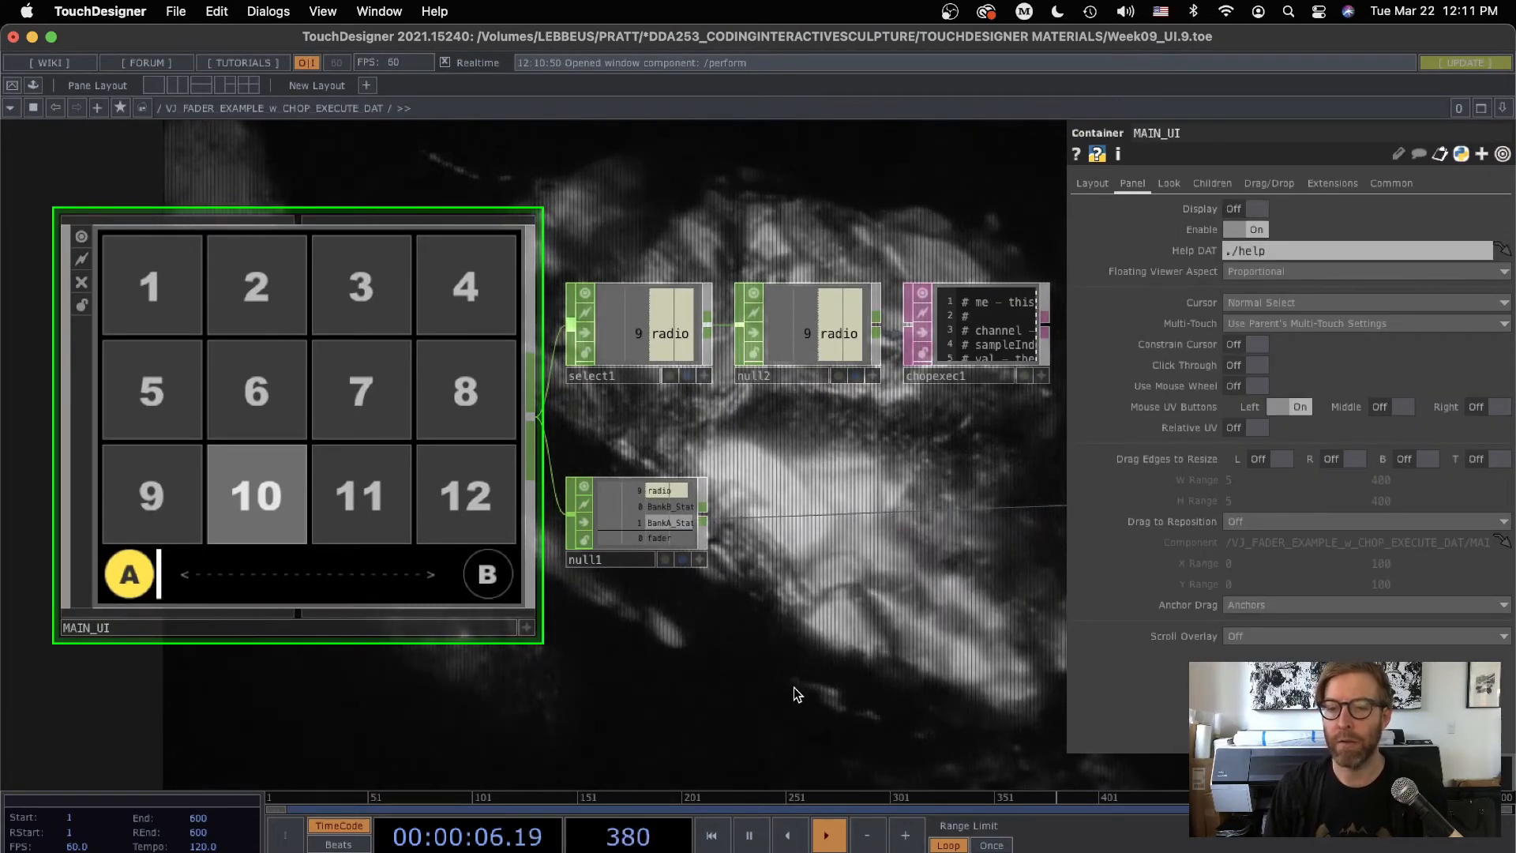
Leave the fader network, preview the VJ output full-screen in perform mode with the UI hidden, and return to the editor.
{"action": "scroll", "coordinate": [793, 686], "scroll_direction": "down", "scroll_amount": 10}
{"action": "scroll", "coordinate": [789, 679], "scroll_direction": "down", "scroll_amount": 3}
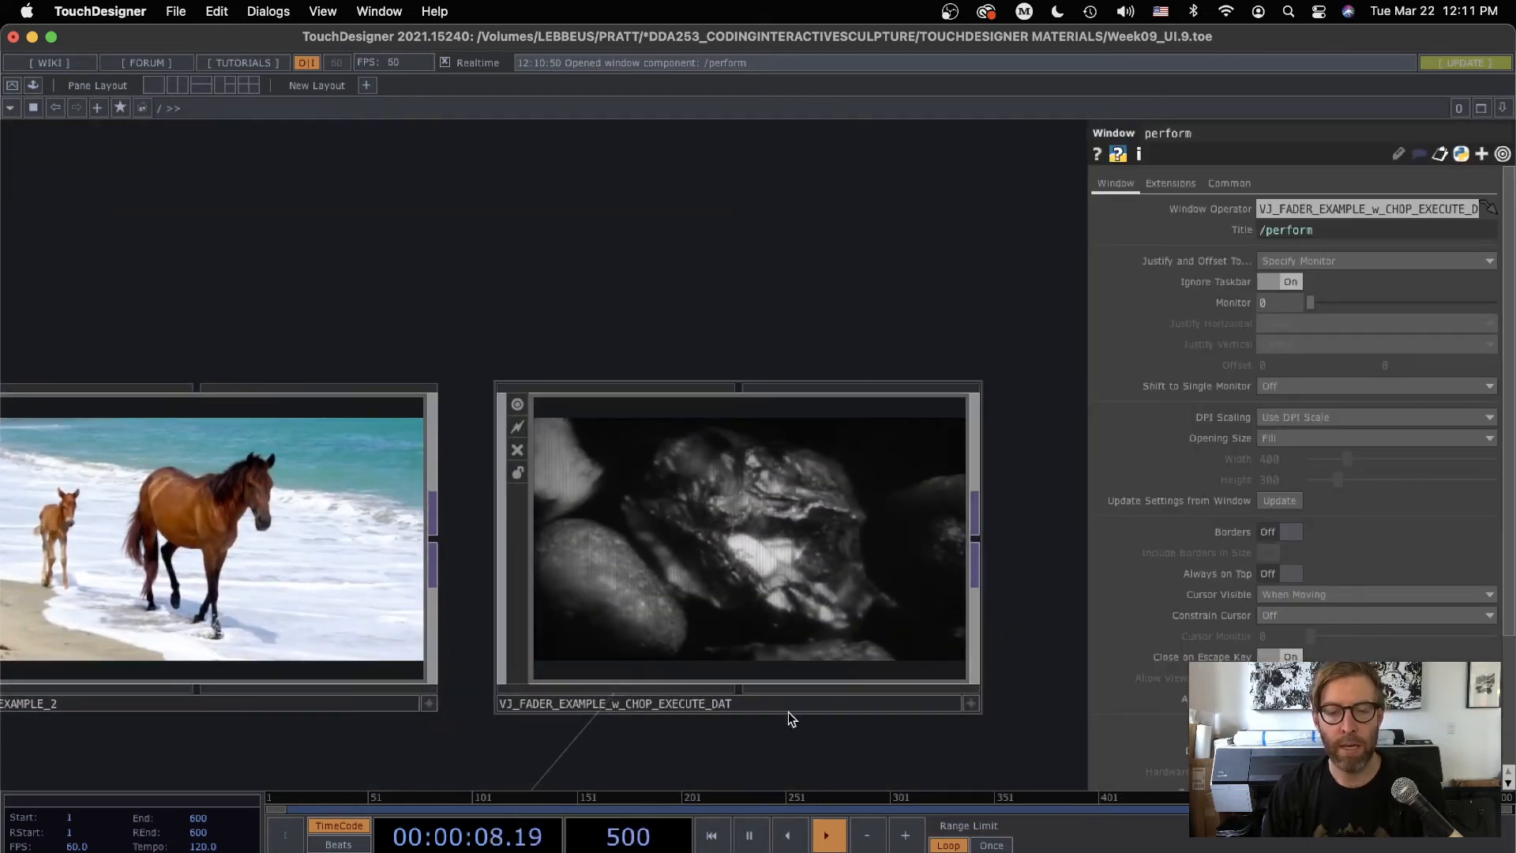
{"action": "scroll", "coordinate": [605, 607], "scroll_direction": "up", "scroll_amount": 1}
{"action": "left_click_drag", "start_coordinate": [748, 723], "coordinate": [748, 655]}
{"action": "left_click", "coordinate": [13, 86]}
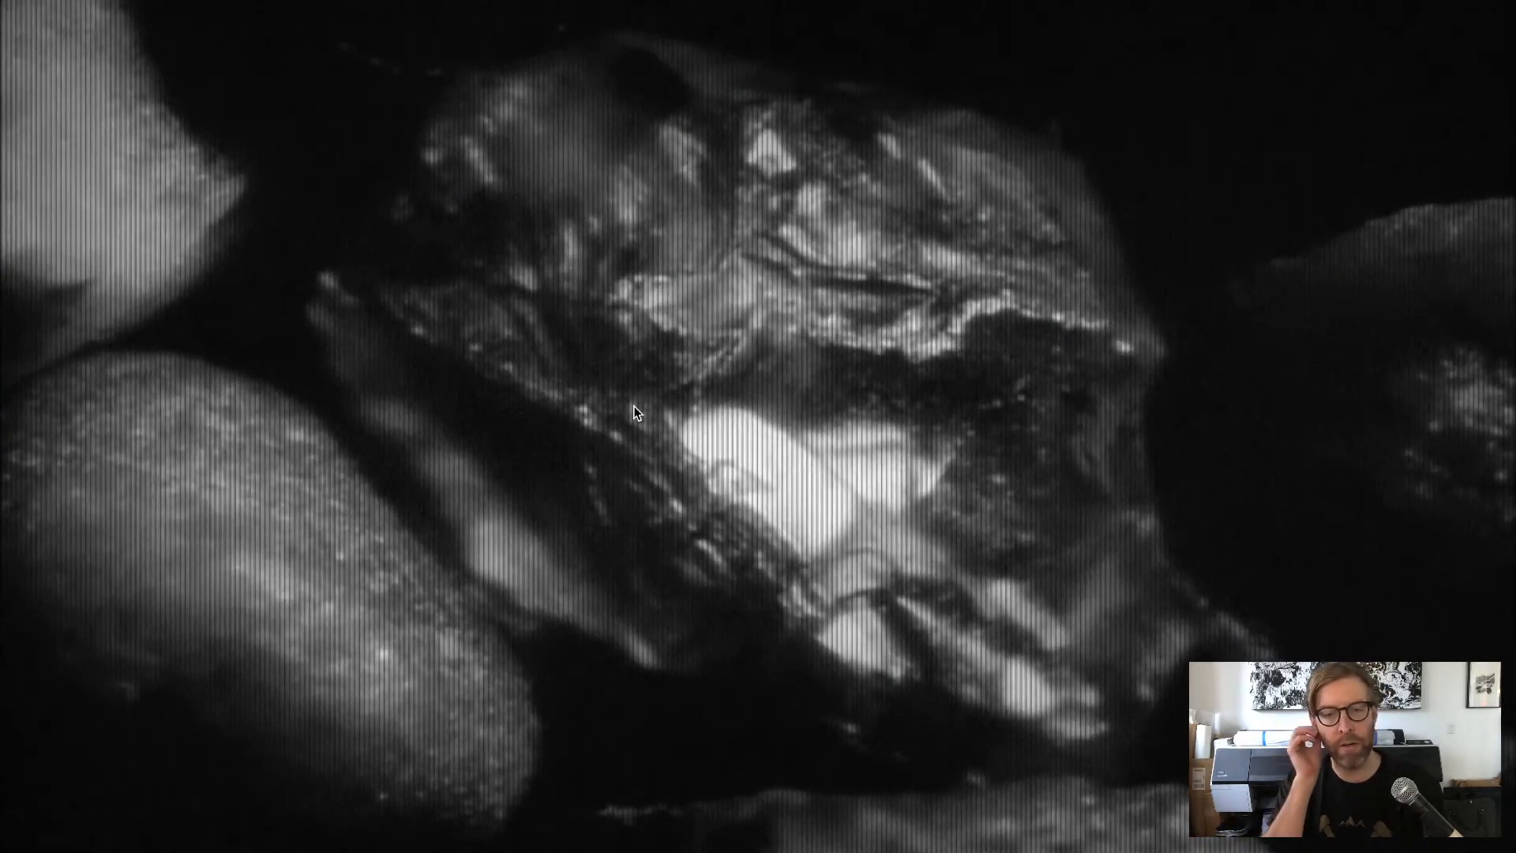
{"action": "key", "text": "Escape"}
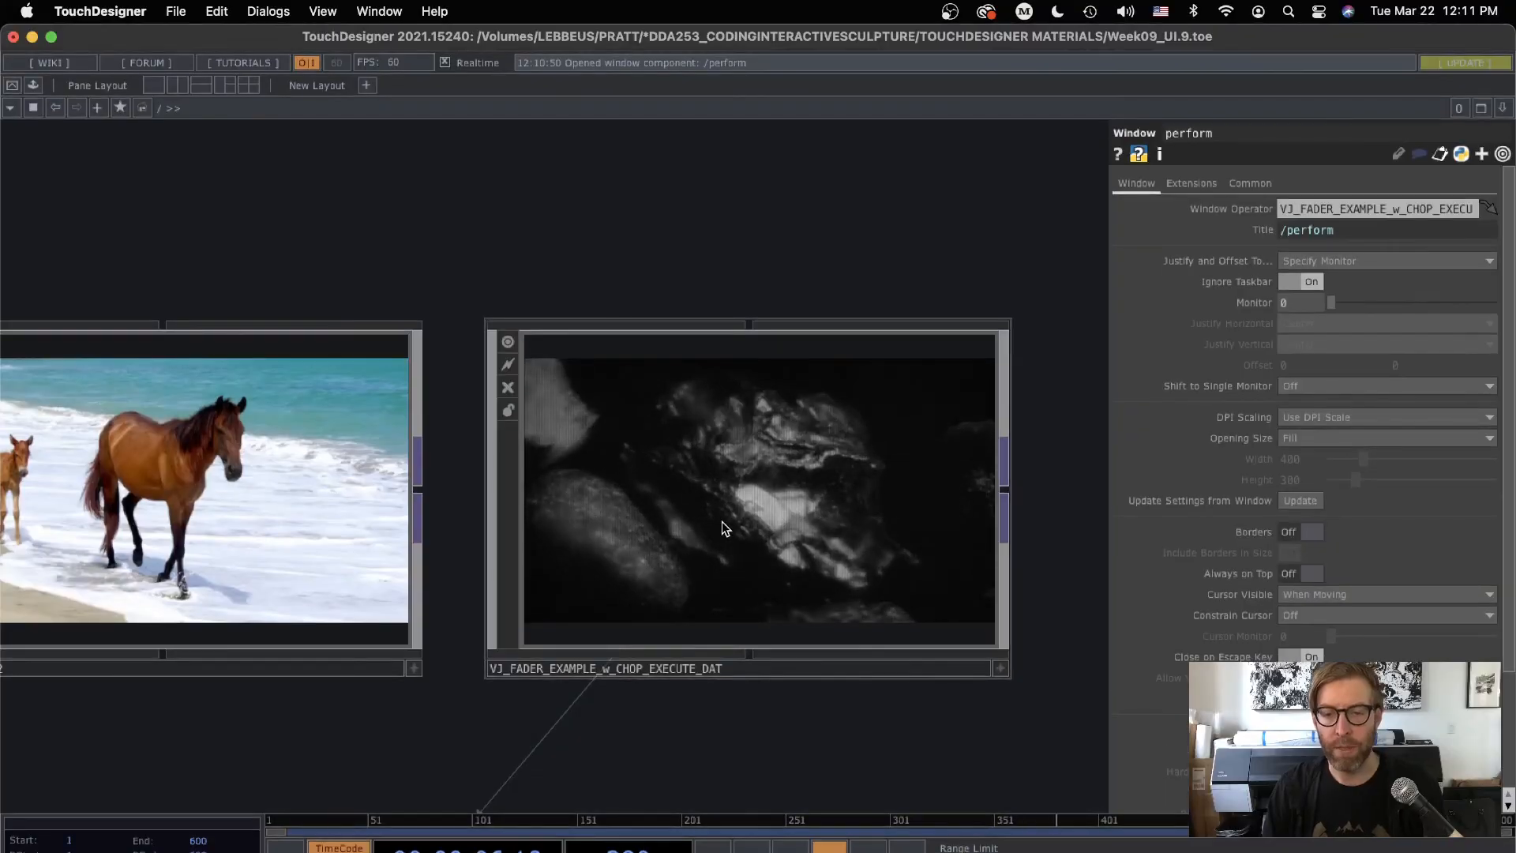
Enter the VJ_FADER_EXAMPLE_w_CHOP_EXECUTE_DAT network and open the MAIN_UI container in its own viewer window.
{"action": "scroll", "coordinate": [721, 521], "scroll_direction": "up", "scroll_amount": 3}
{"action": "left_click_drag", "start_coordinate": [282, 623], "coordinate": [466, 707]}
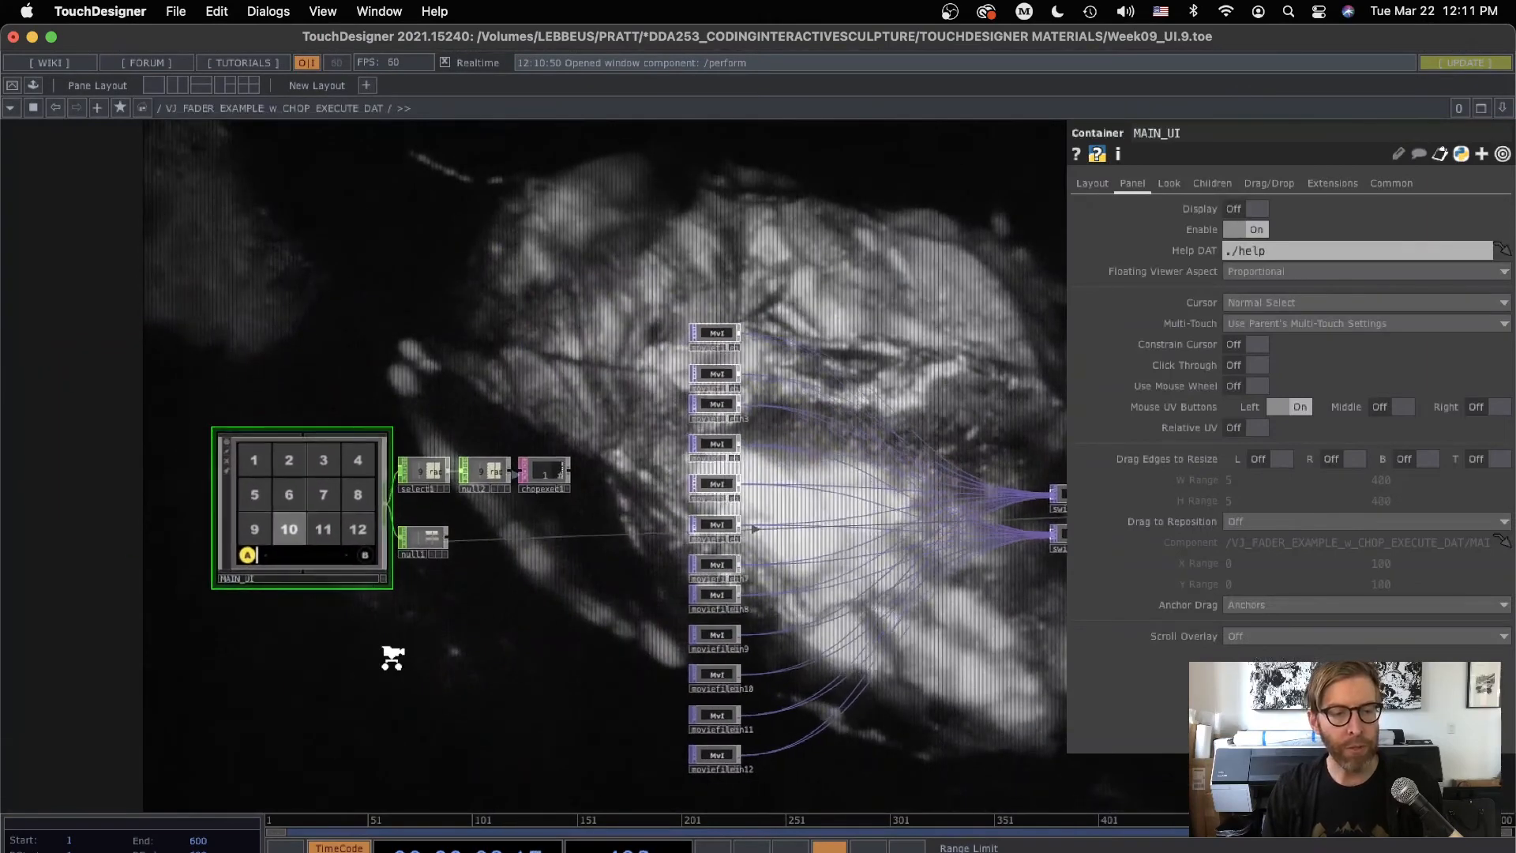
{"action": "scroll", "coordinate": [393, 660], "scroll_direction": "up", "scroll_amount": 4}
{"action": "left_click_drag", "start_coordinate": [348, 583], "coordinate": [462, 651]}
{"action": "right_click", "coordinate": [359, 347]}
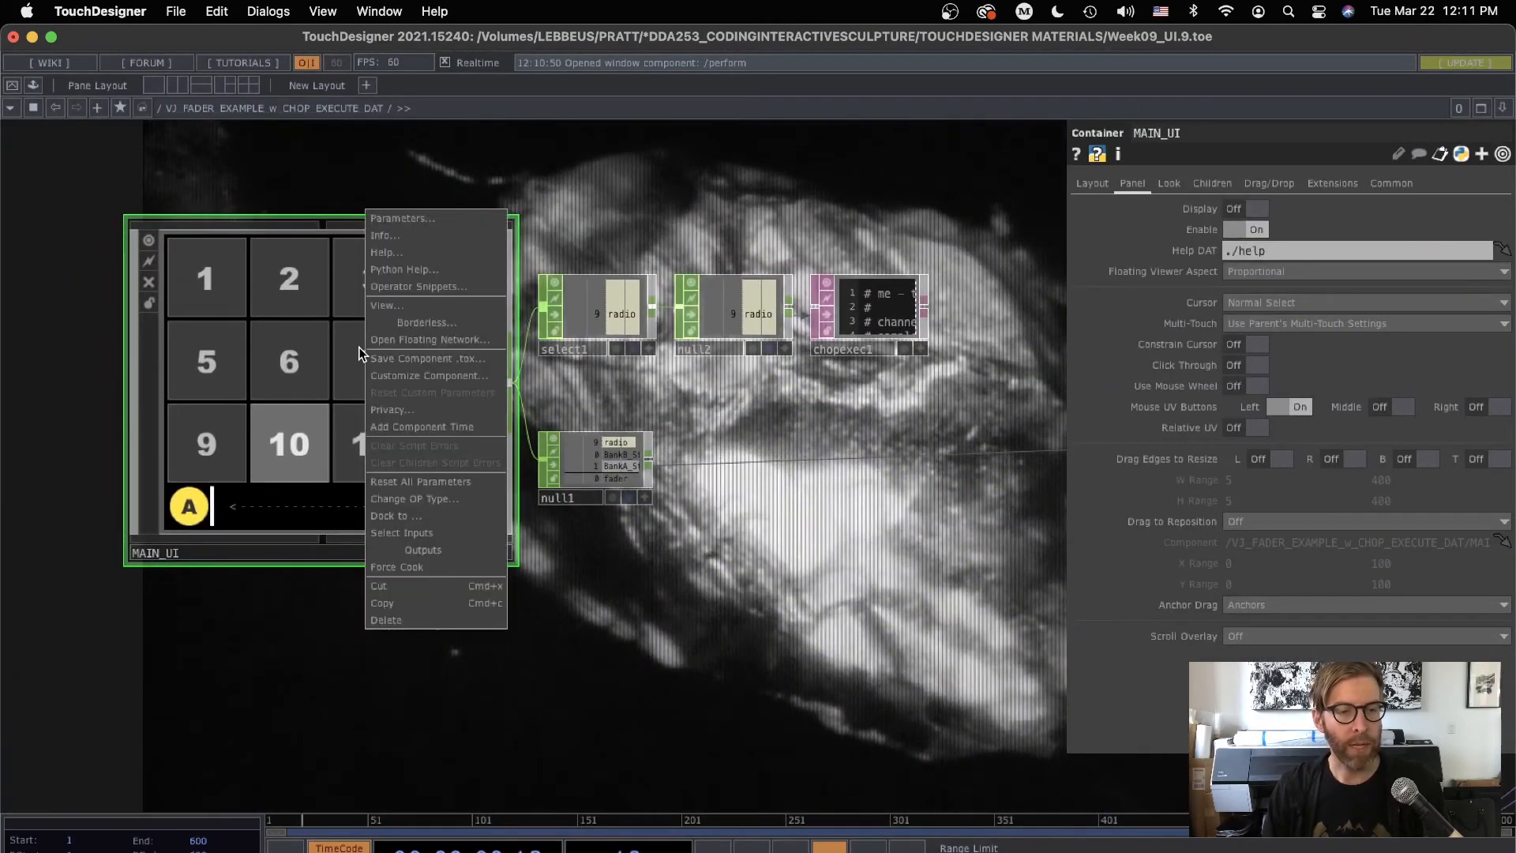
{"action": "left_click", "coordinate": [395, 308]}
Reposition and enlarge the floating MAIN_UI viewer over the network, and close it.
{"action": "left_click_drag", "start_coordinate": [434, 117], "coordinate": [530, 137]}
{"action": "left_click_drag", "start_coordinate": [689, 525], "coordinate": [1015, 711]}
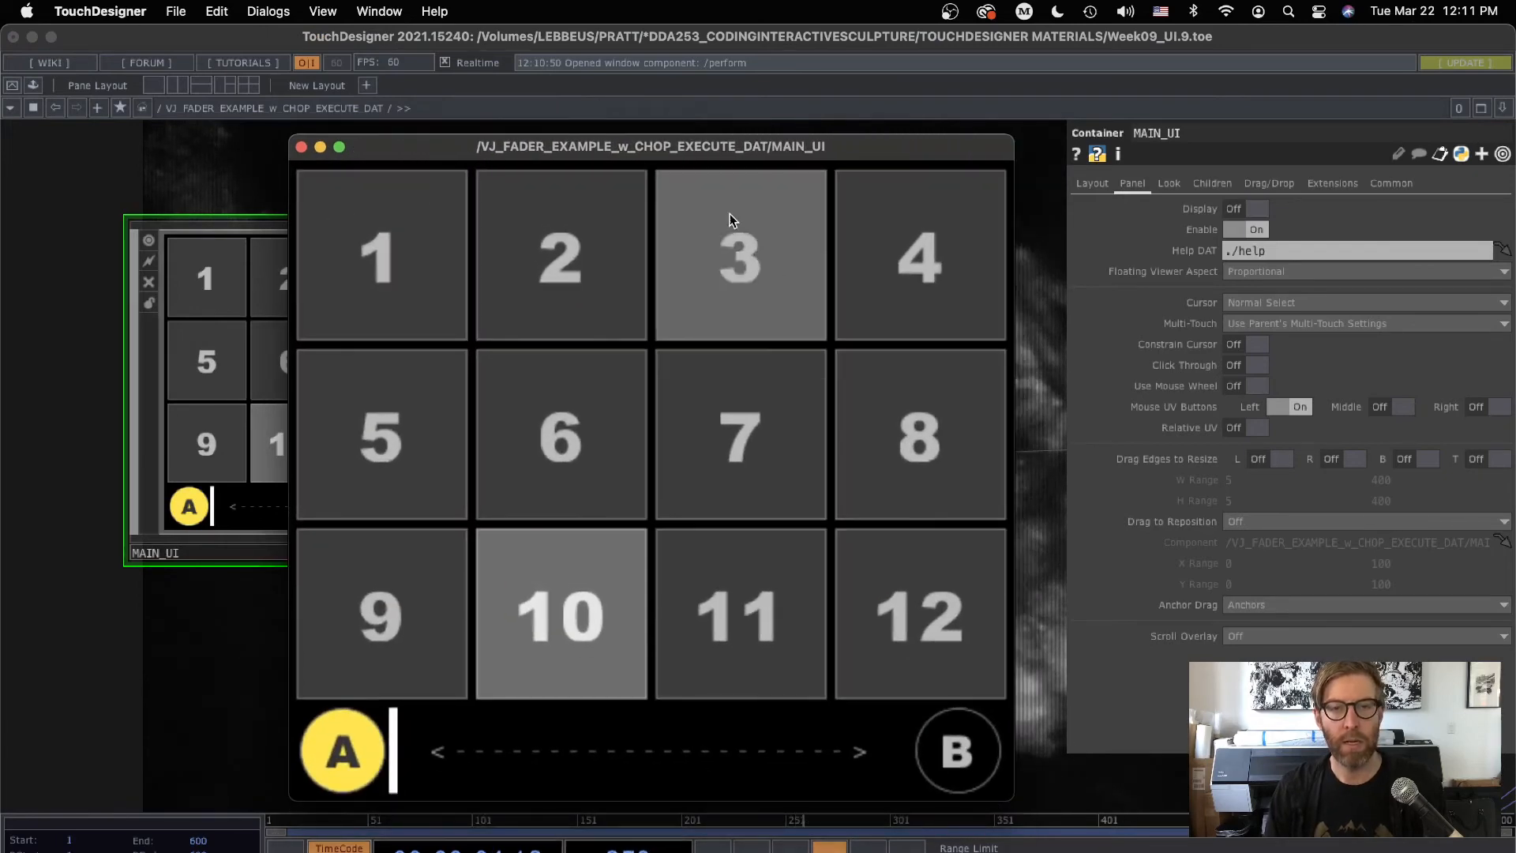
{"action": "left_click_drag", "start_coordinate": [660, 150], "coordinate": [369, 21]}
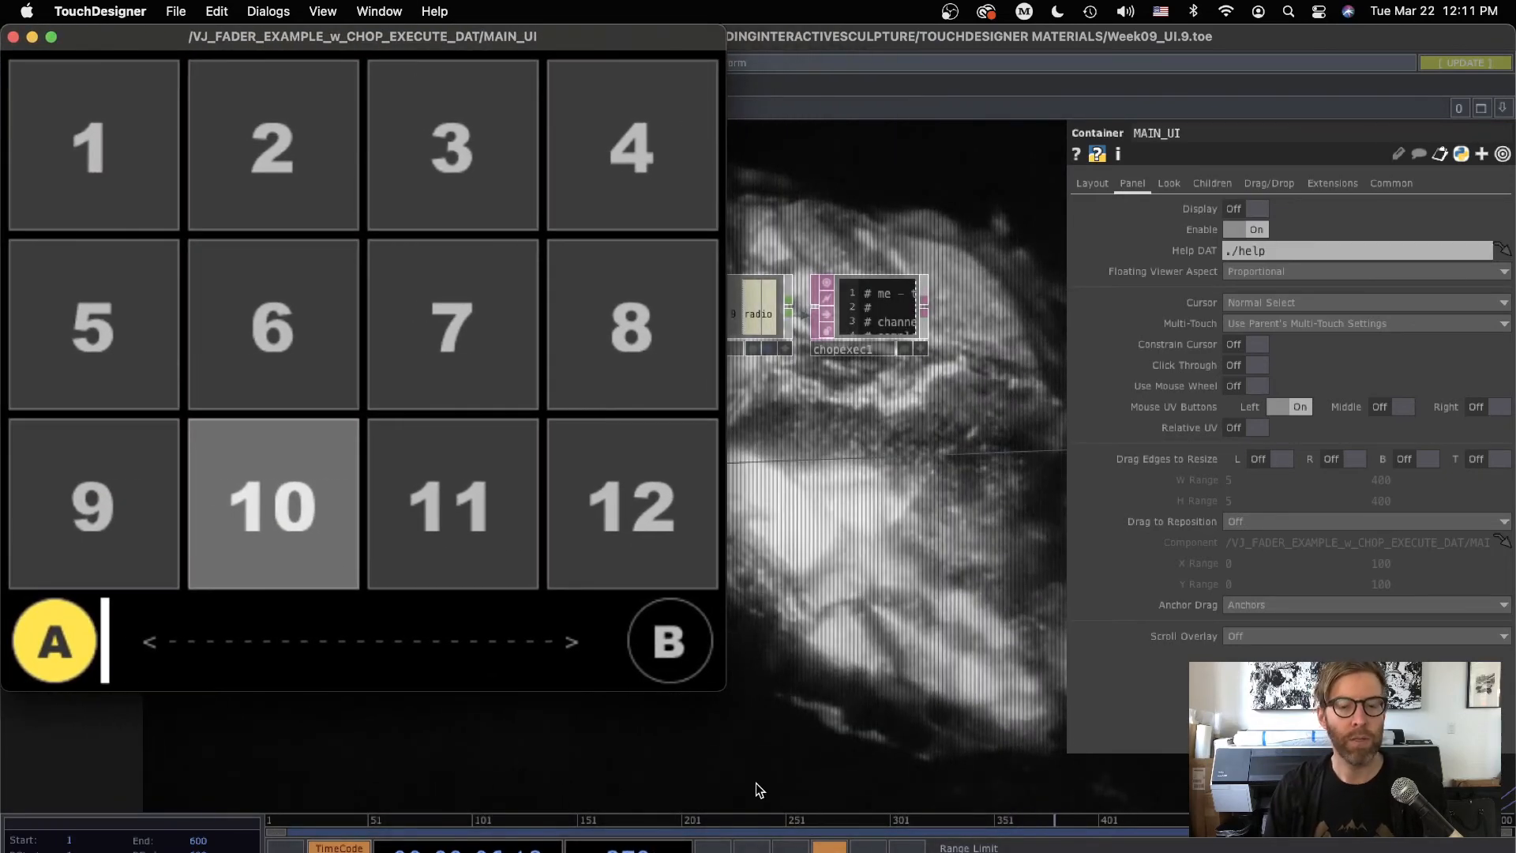
{"action": "left_click_drag", "start_coordinate": [719, 689], "coordinate": [1026, 849]}
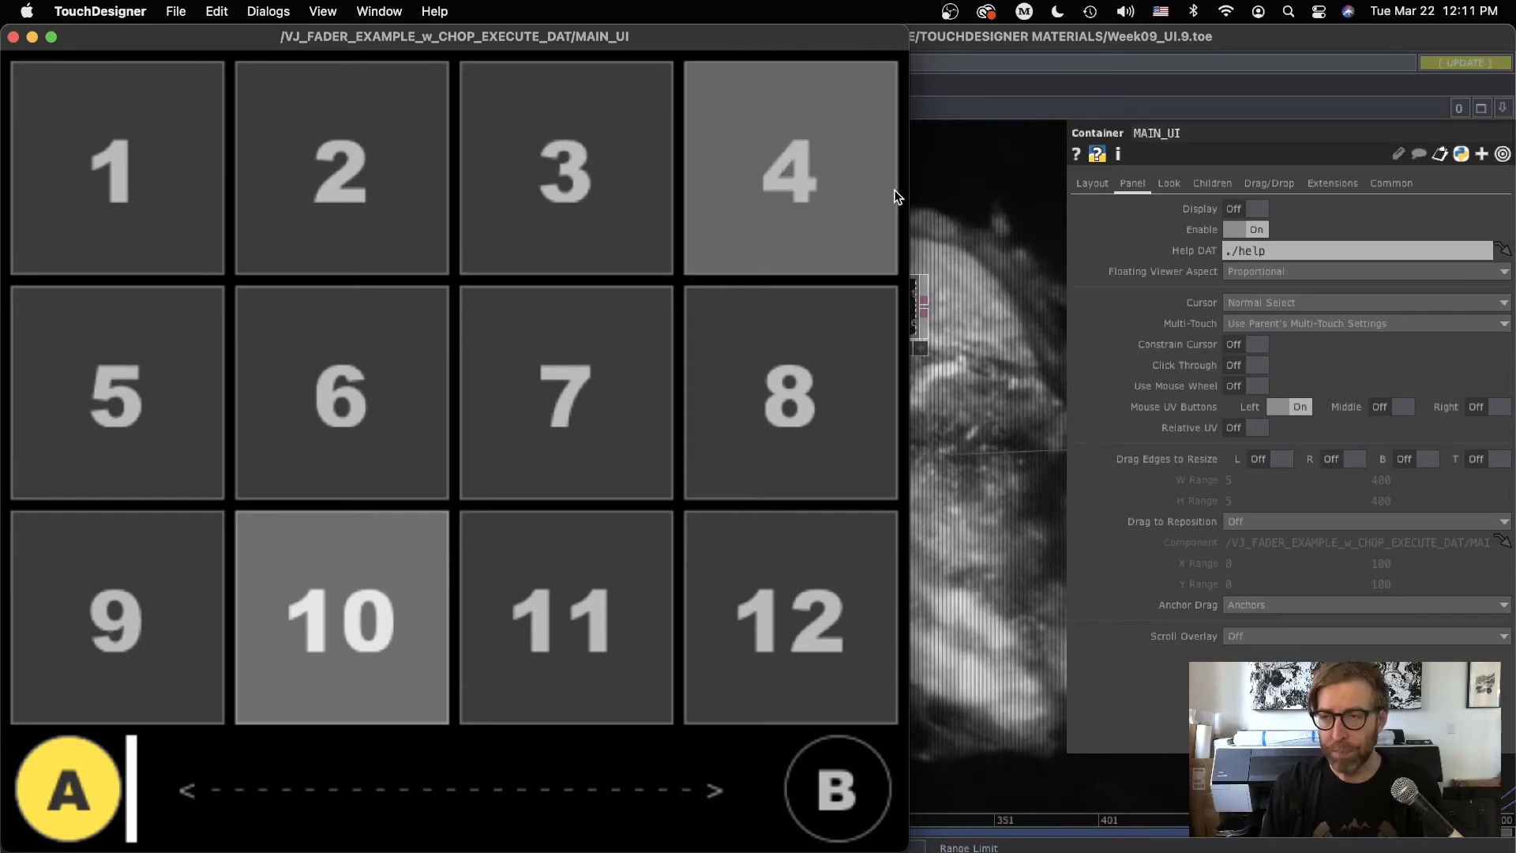
{"action": "left_click", "coordinate": [995, 295]}
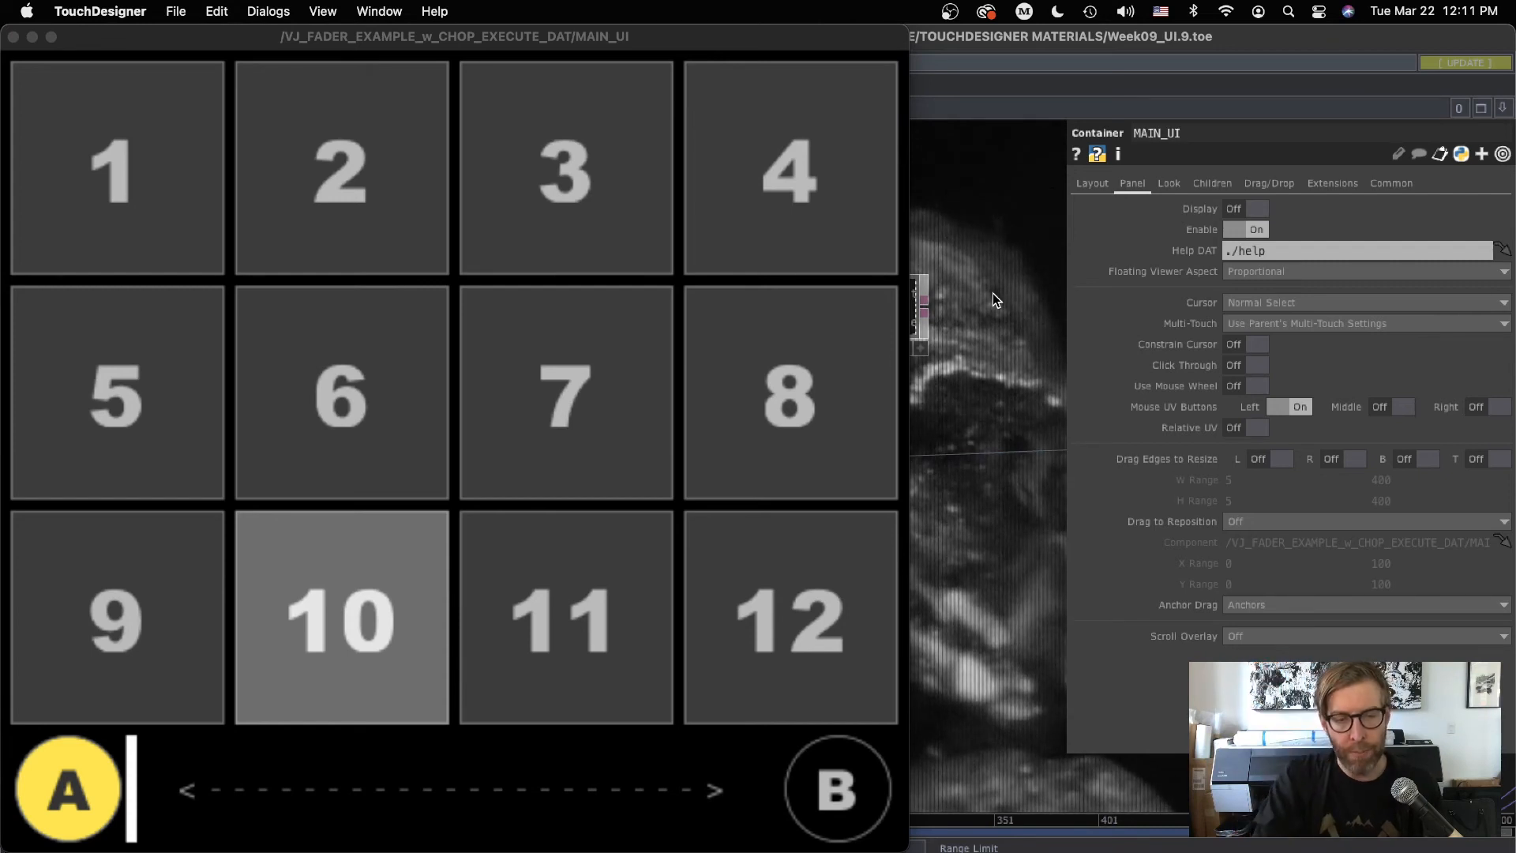
{"action": "left_click_drag", "start_coordinate": [740, 32], "coordinate": [772, 32]}
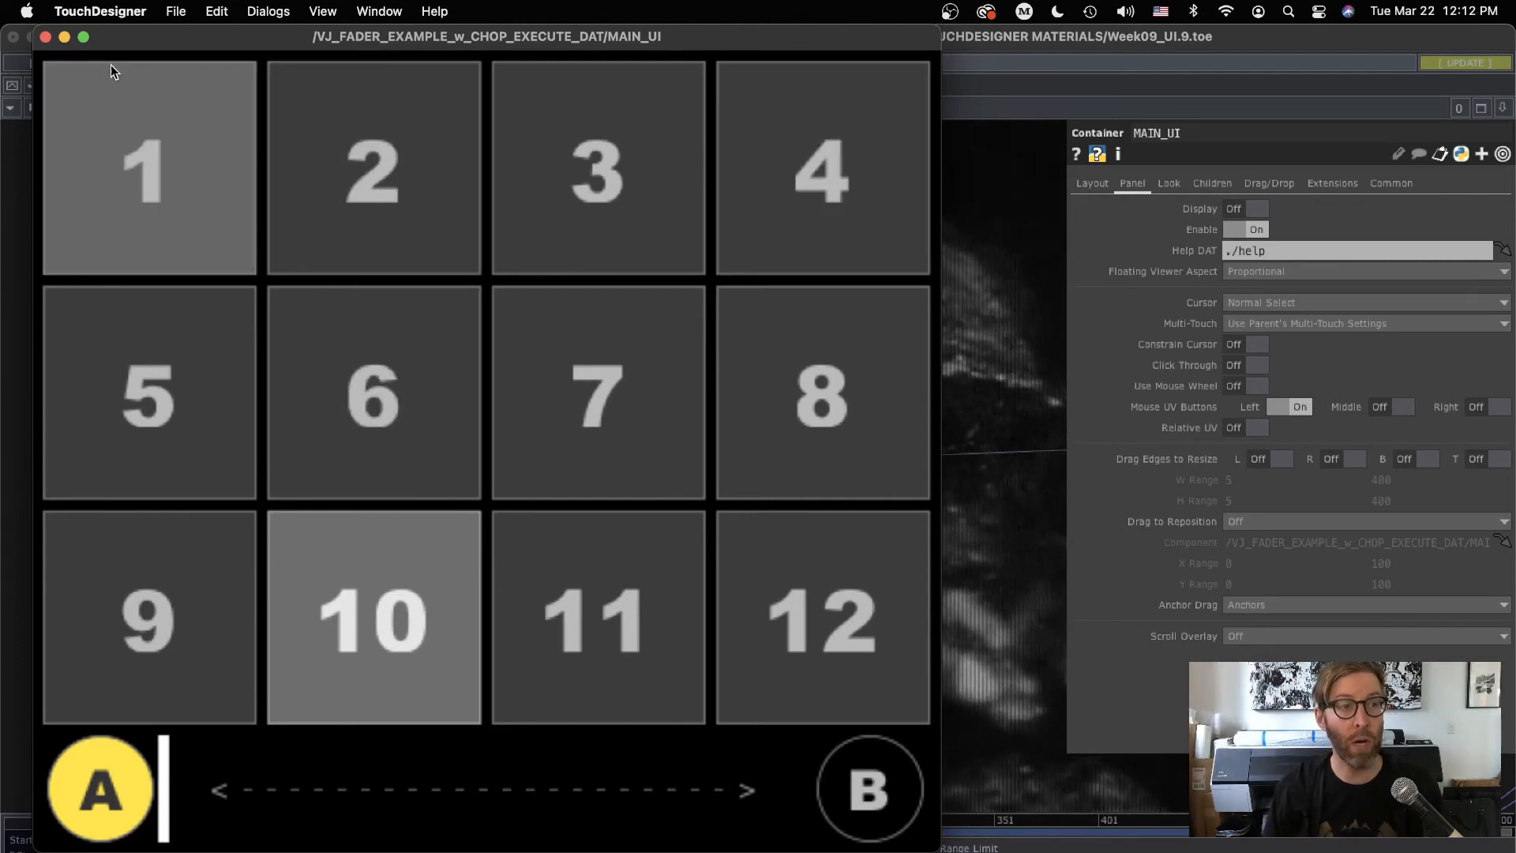
{"action": "left_click", "coordinate": [46, 37]}
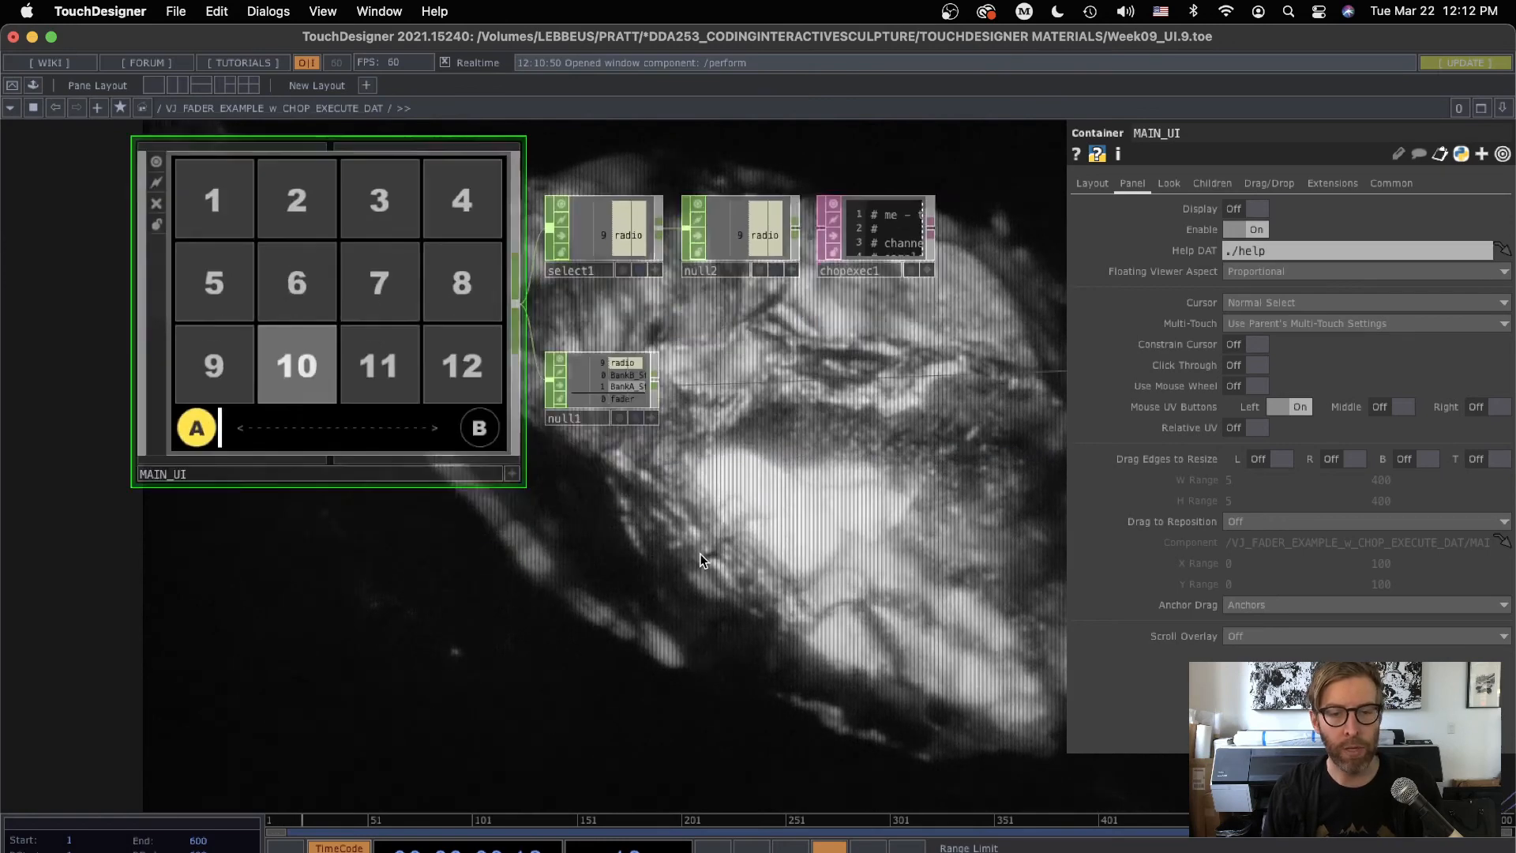
Set the perform component's Monitor to 1, then preview perform mode with that setting and exit it.
{"action": "scroll", "coordinate": [701, 560], "scroll_direction": "down", "scroll_amount": 5}
{"action": "scroll", "coordinate": [703, 575], "scroll_direction": "down", "scroll_amount": 3}
{"action": "left_click_drag", "start_coordinate": [1022, 416], "coordinate": [1039, 277]}
{"action": "left_click_drag", "start_coordinate": [796, 806], "coordinate": [819, 436]}
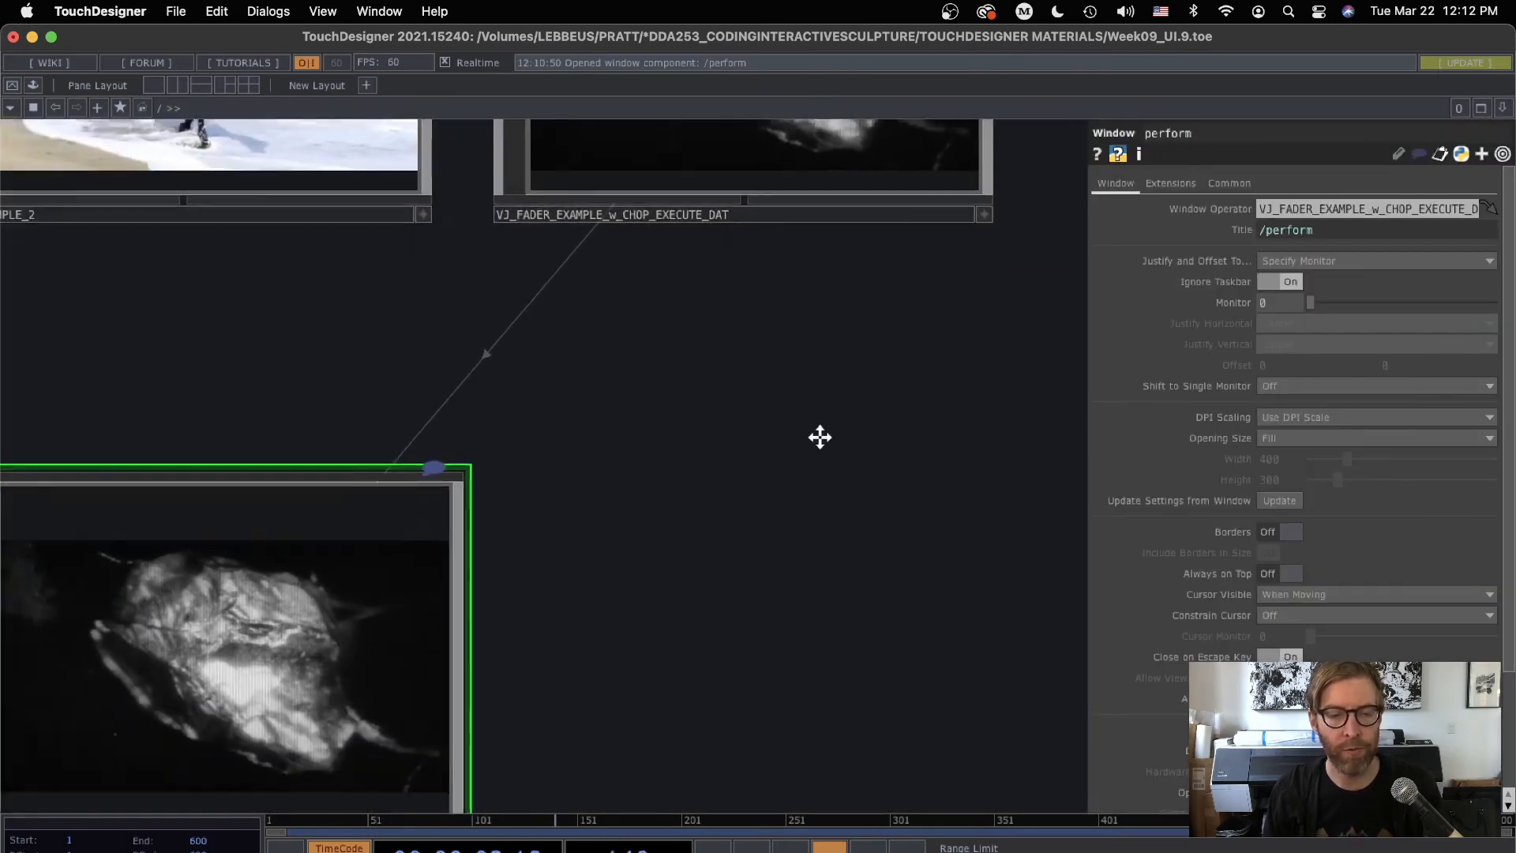
{"action": "left_click_drag", "start_coordinate": [561, 619], "coordinate": [813, 439]}
{"action": "left_click_drag", "start_coordinate": [922, 305], "coordinate": [976, 235]}
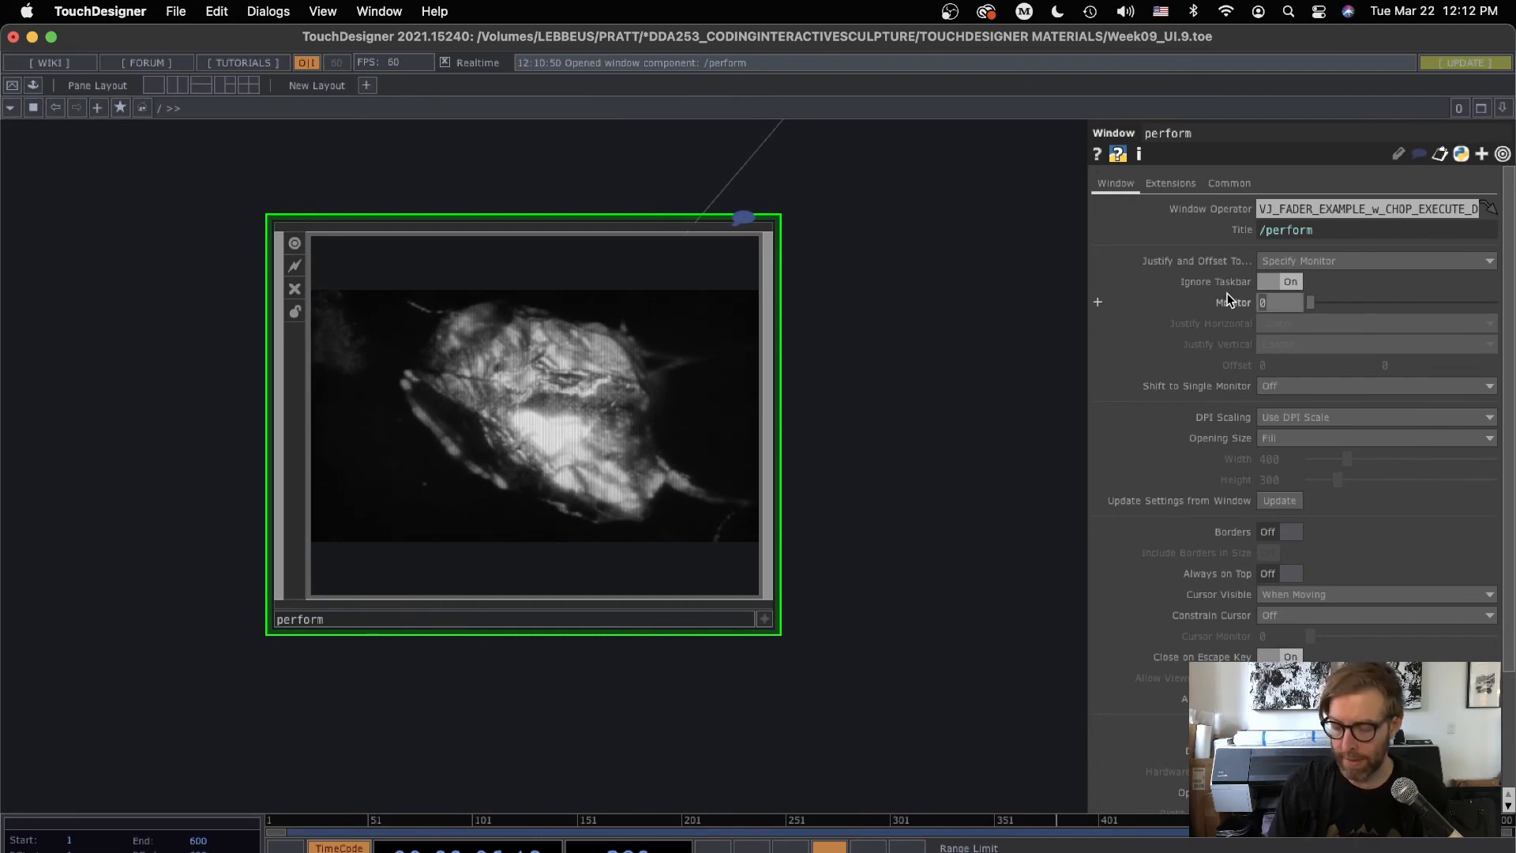
{"action": "type", "text": "1"}
{"action": "key", "text": "Return"}
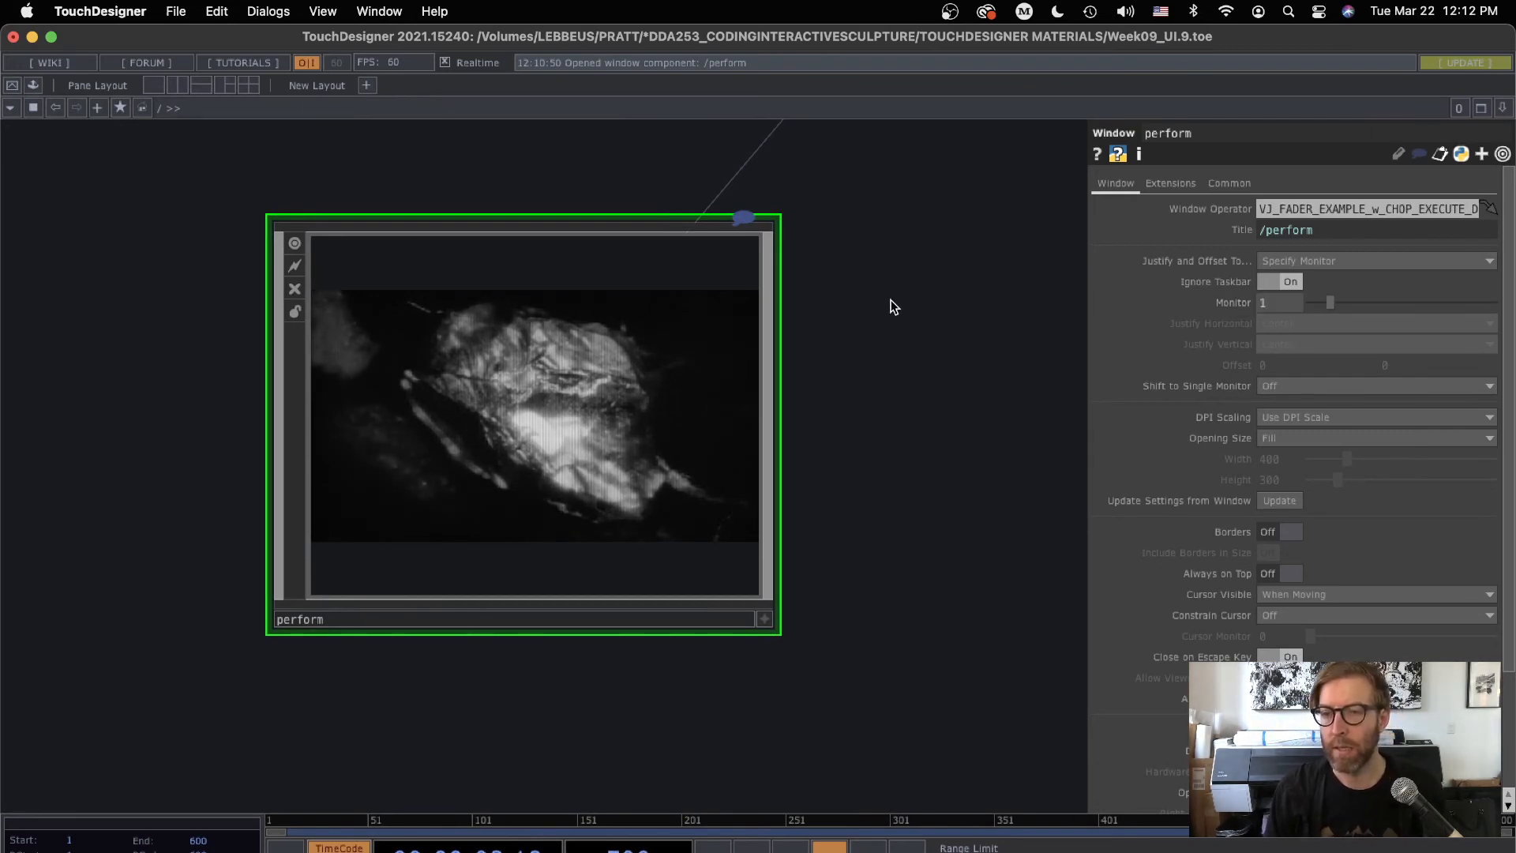
{"action": "left_click", "coordinate": [11, 85]}
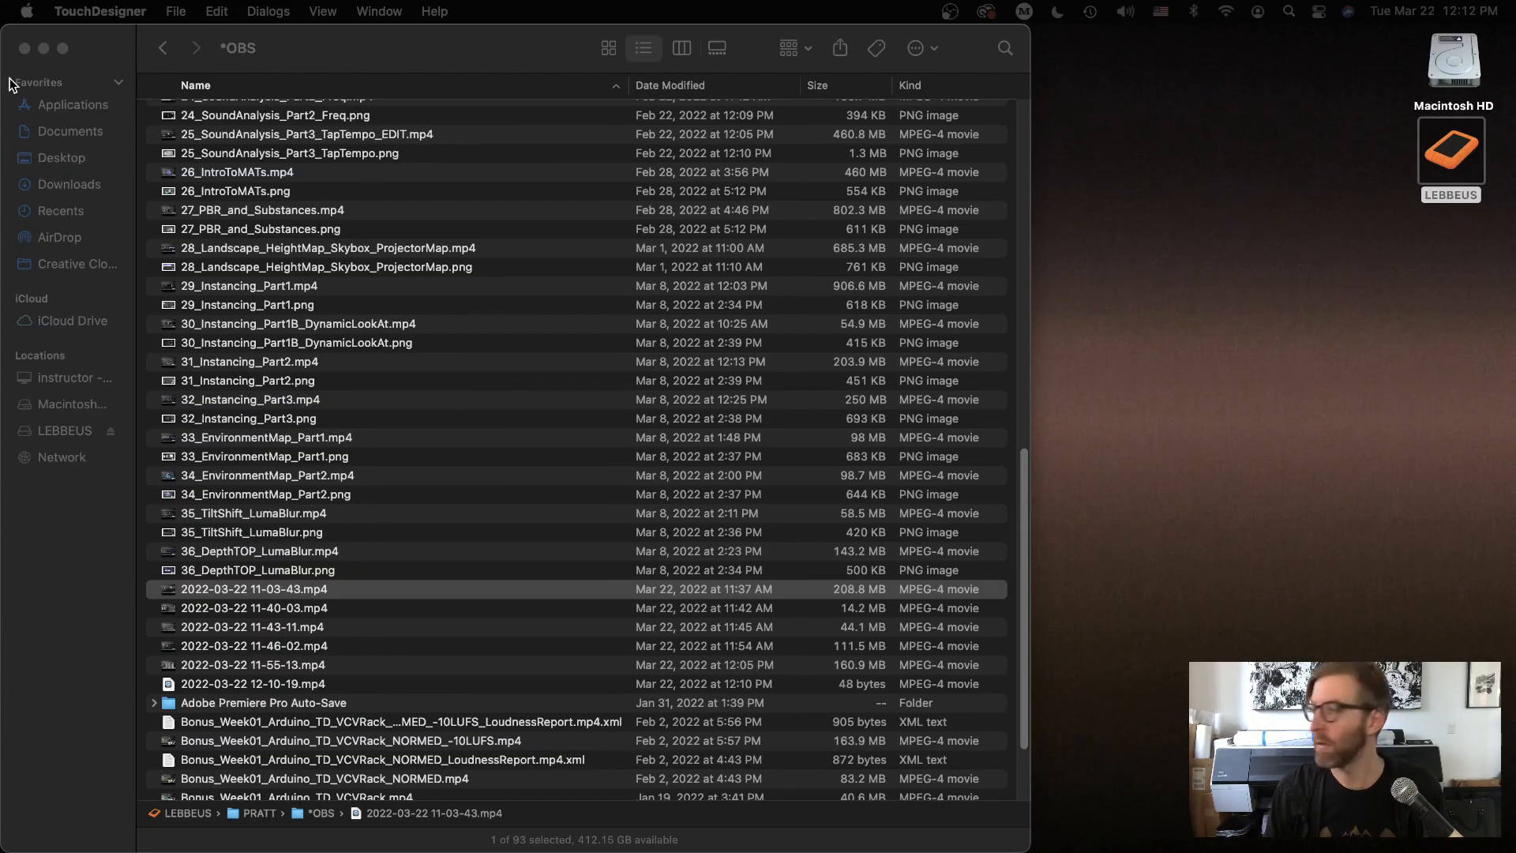
{"action": "key", "text": "Escape"}
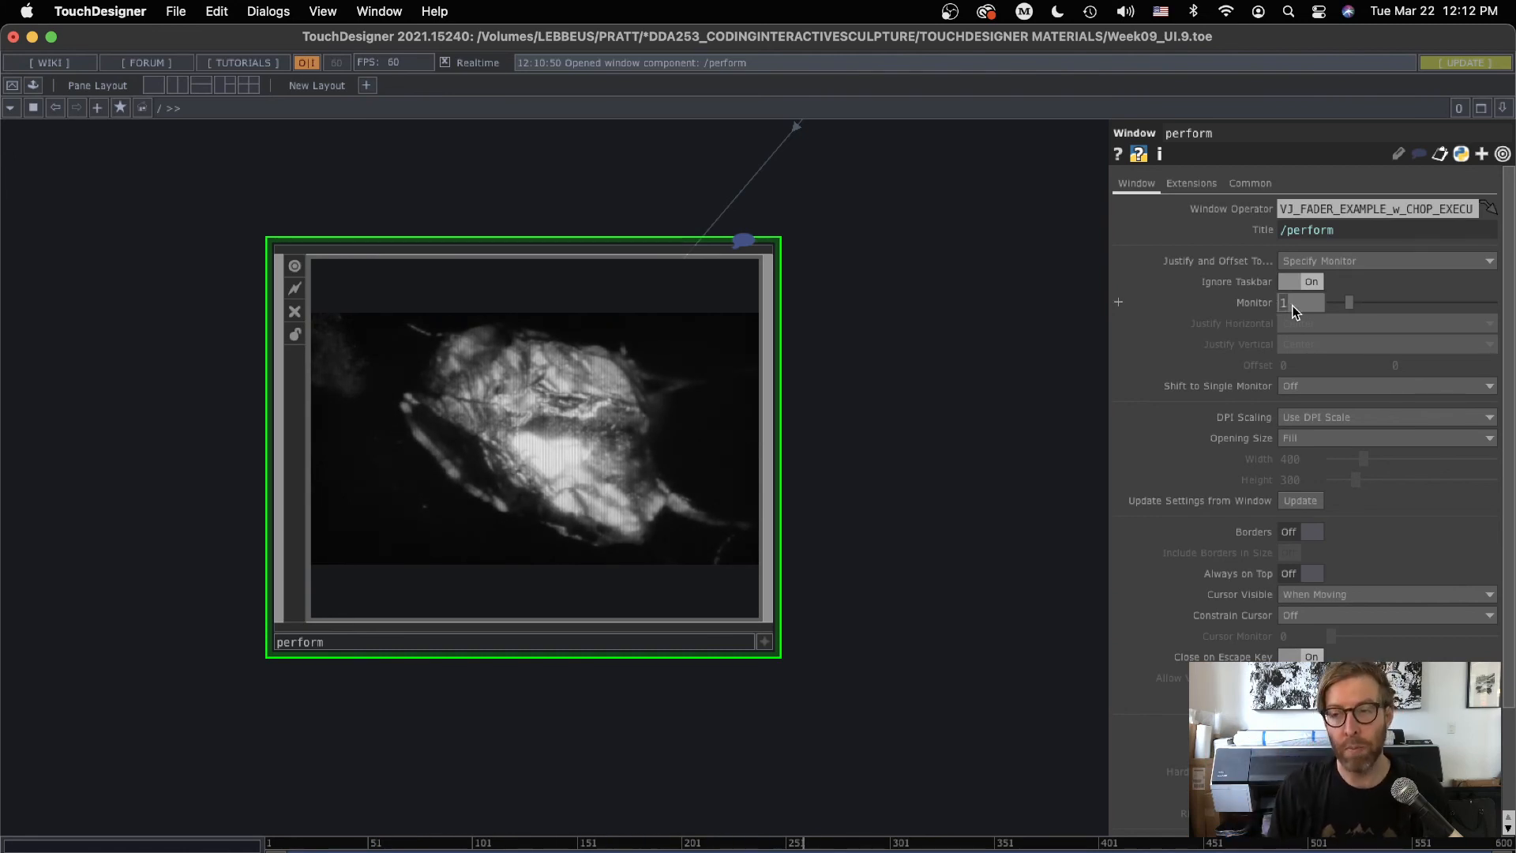
Open MAIN_UI from the VJ fader network in a floating viewer and move it over the middle of the network.
{"action": "left_click_drag", "start_coordinate": [916, 280], "coordinate": [681, 599]}
{"action": "scroll", "coordinate": [904, 325], "scroll_direction": "down", "scroll_amount": 3}
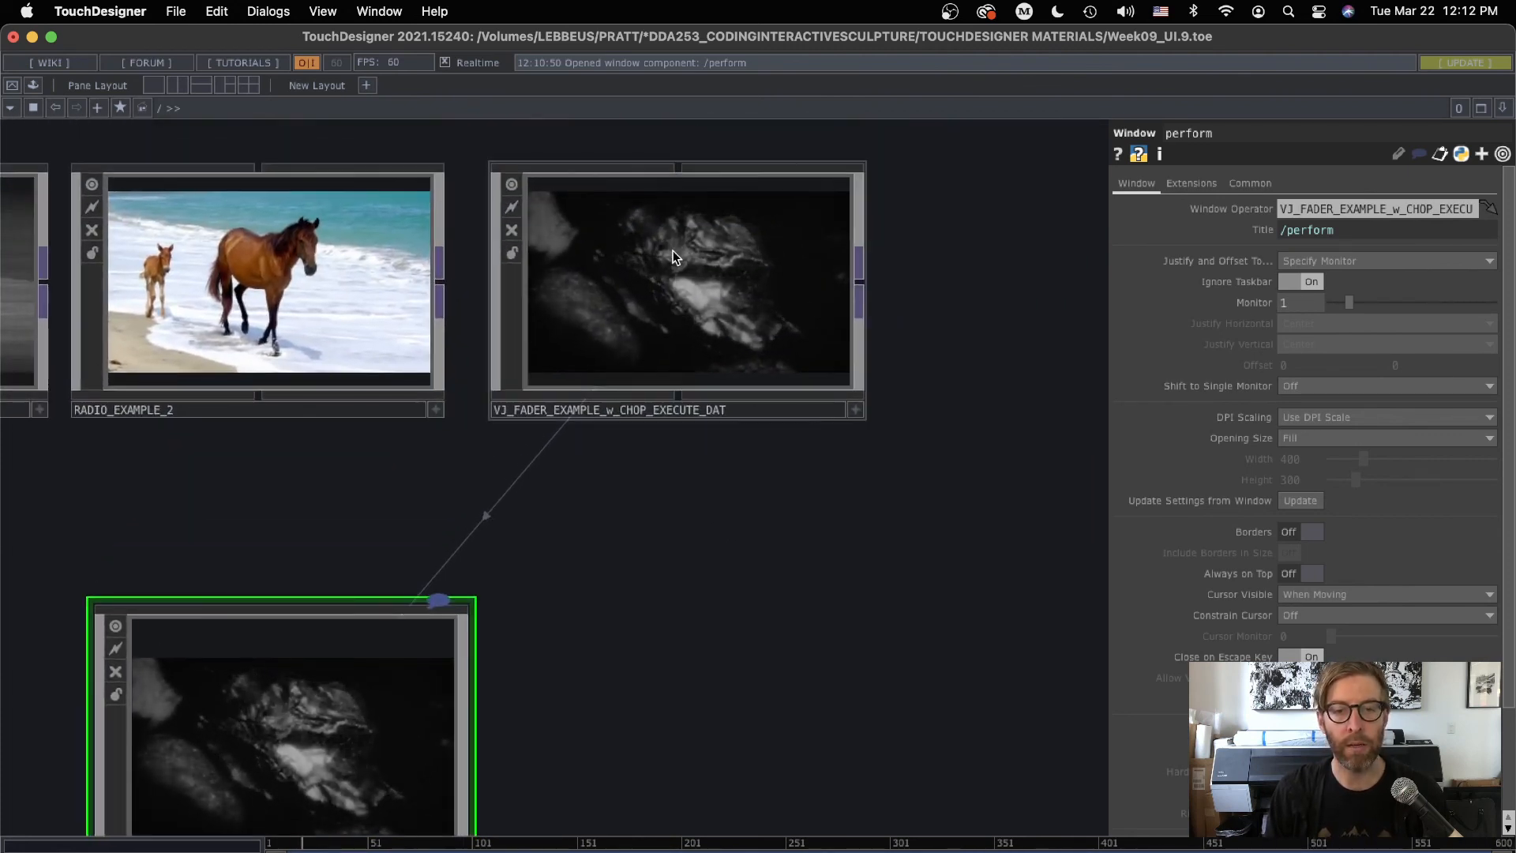
{"action": "right_click", "coordinate": [673, 249]}
{"action": "left_click", "coordinate": [657, 309]}
{"action": "scroll", "coordinate": [657, 309], "scroll_direction": "up", "scroll_amount": 5}
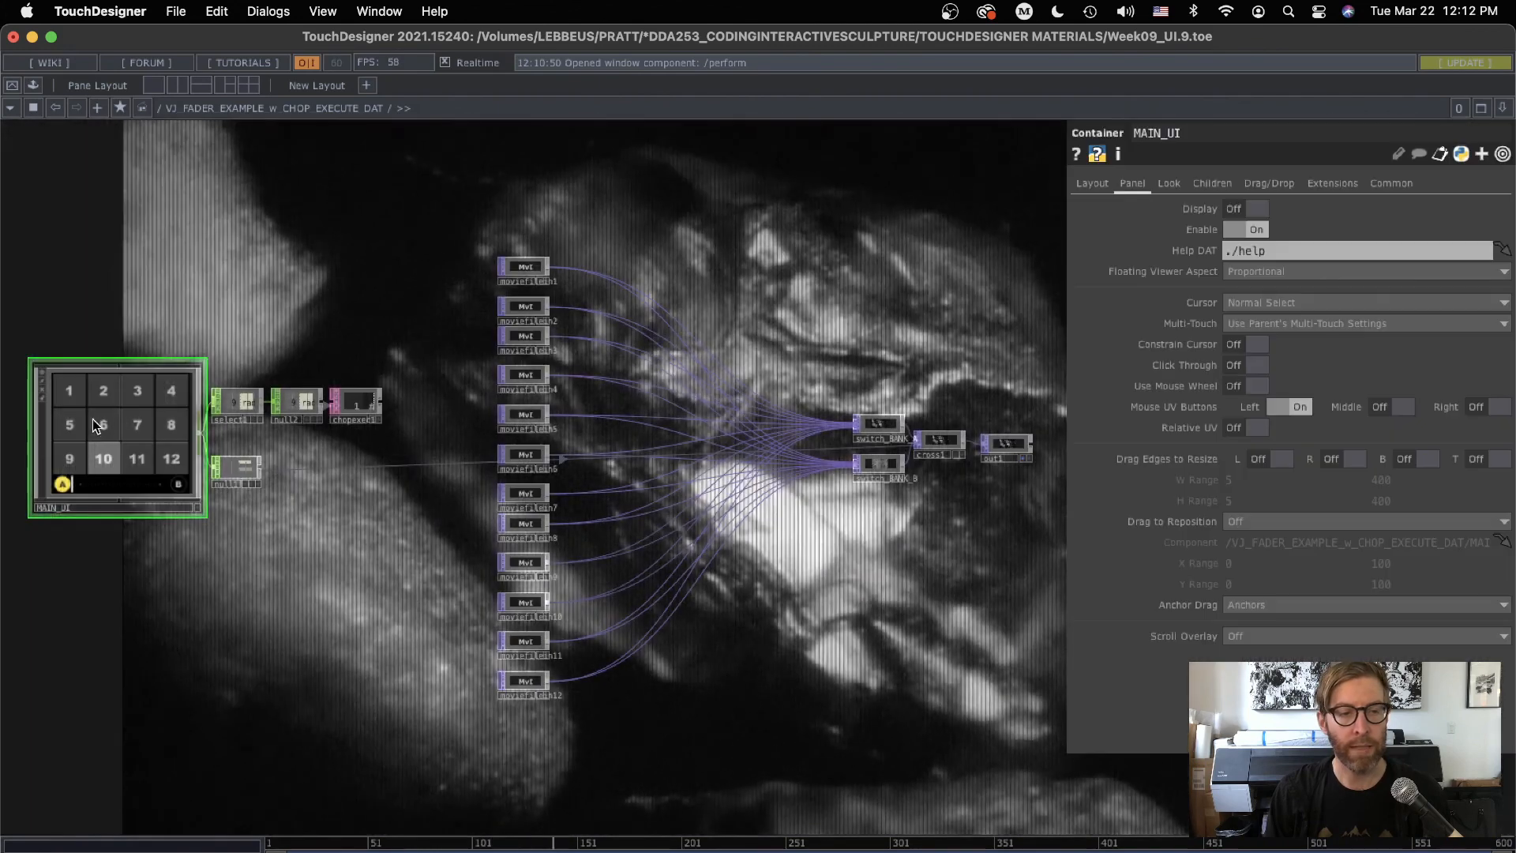
{"action": "right_click", "coordinate": [142, 387]}
{"action": "left_click", "coordinate": [186, 349]}
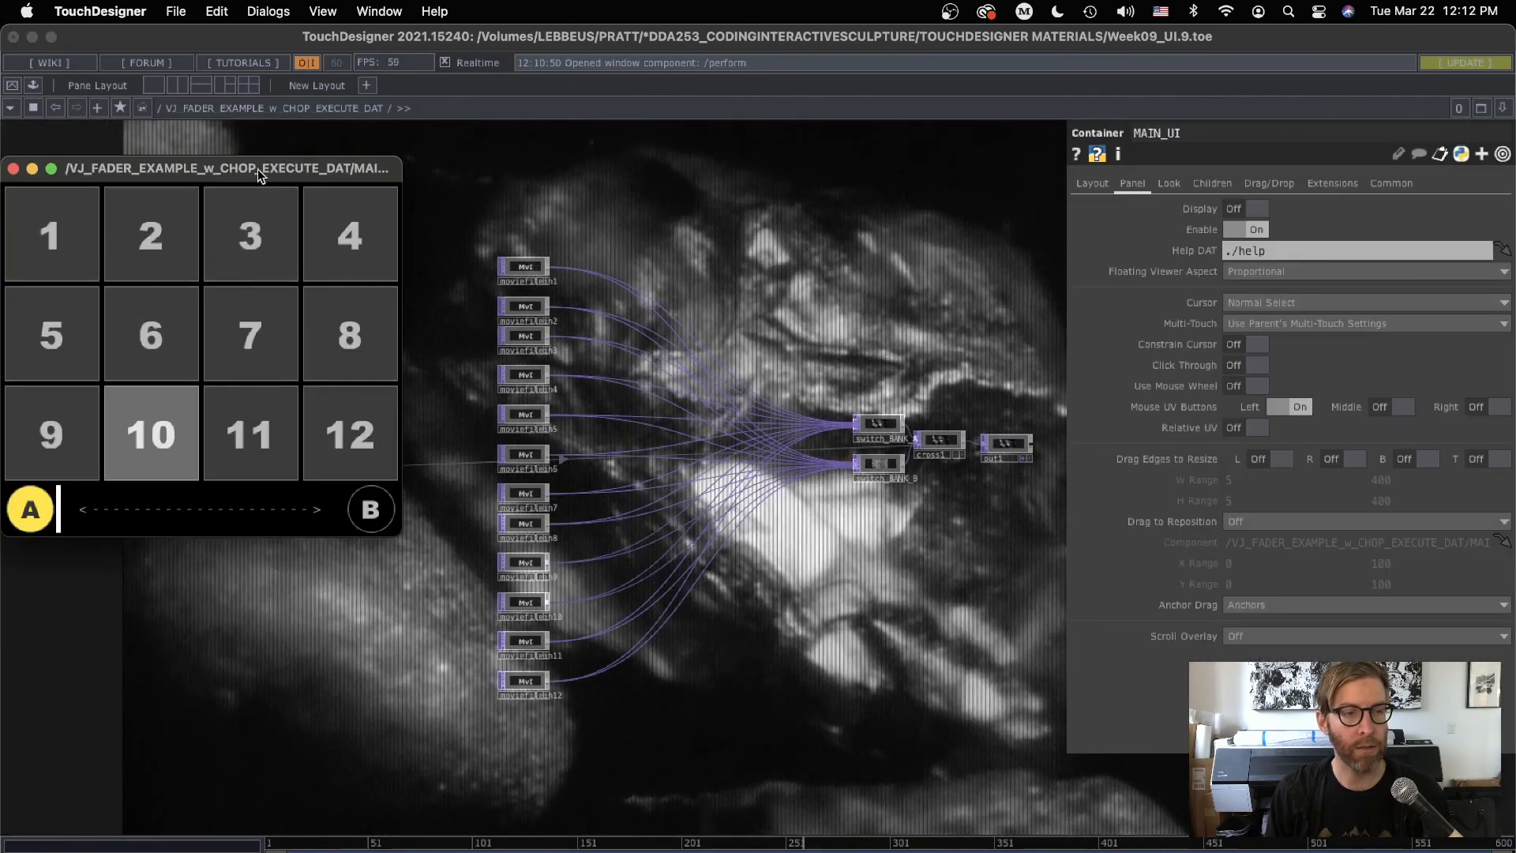
{"action": "left_click_drag", "start_coordinate": [258, 169], "coordinate": [735, 209]}
Return to the root network showing the perform component and switch through clips 2, 7, 9 and 8 in the floating MAIN_UI.
{"action": "scroll", "coordinate": [783, 641], "scroll_direction": "down", "scroll_amount": 5}
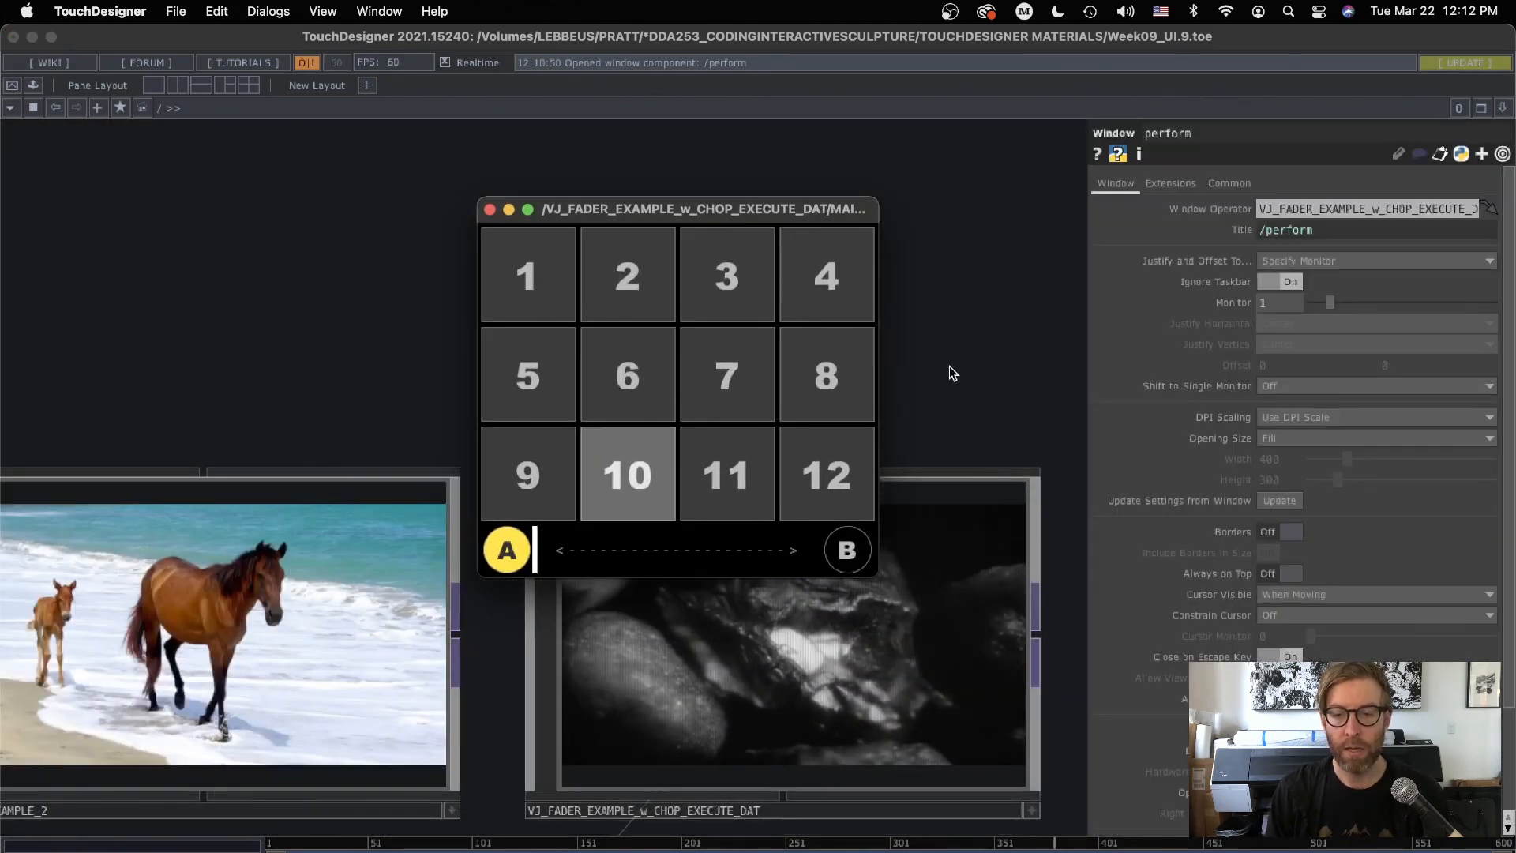
{"action": "left_click_drag", "start_coordinate": [951, 372], "coordinate": [957, 260]}
{"action": "left_click_drag", "start_coordinate": [853, 732], "coordinate": [1073, 130]}
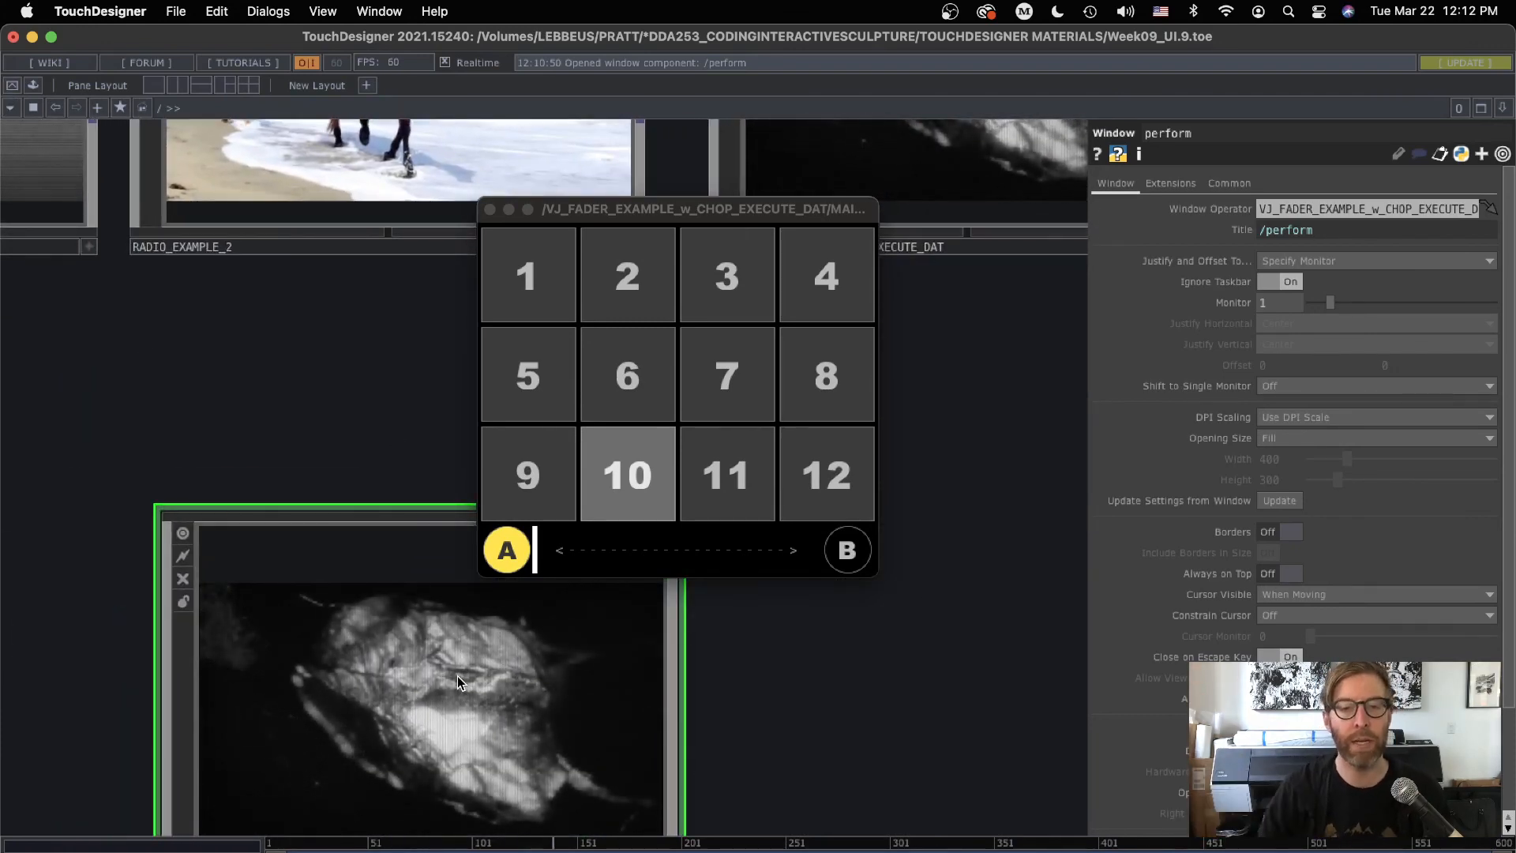
{"action": "left_click", "coordinate": [632, 292]}
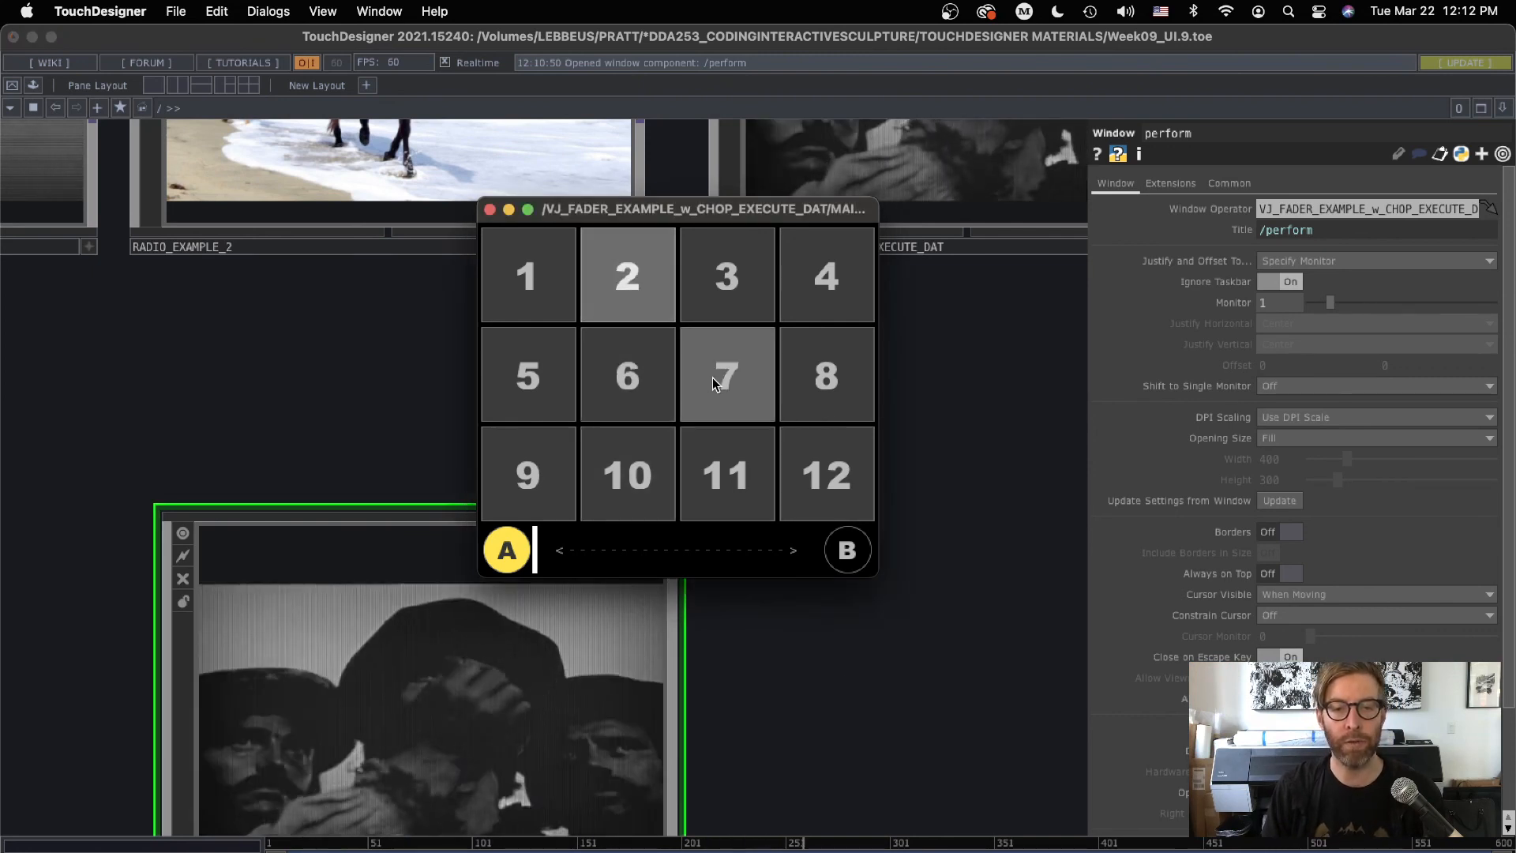
{"action": "left_click", "coordinate": [712, 377]}
{"action": "left_click", "coordinate": [542, 463]}
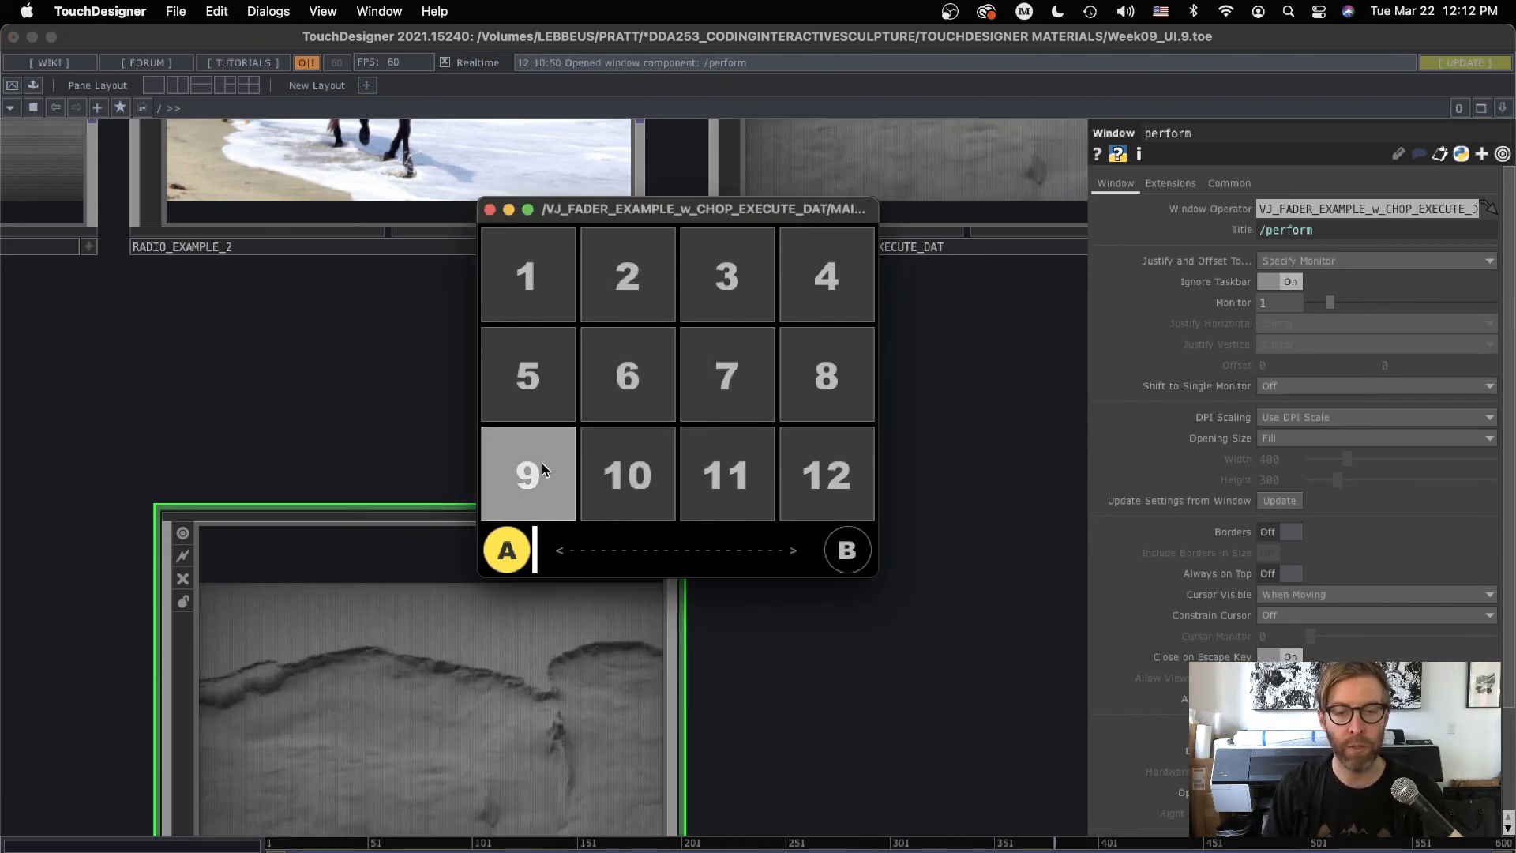
{"action": "left_click", "coordinate": [792, 387]}
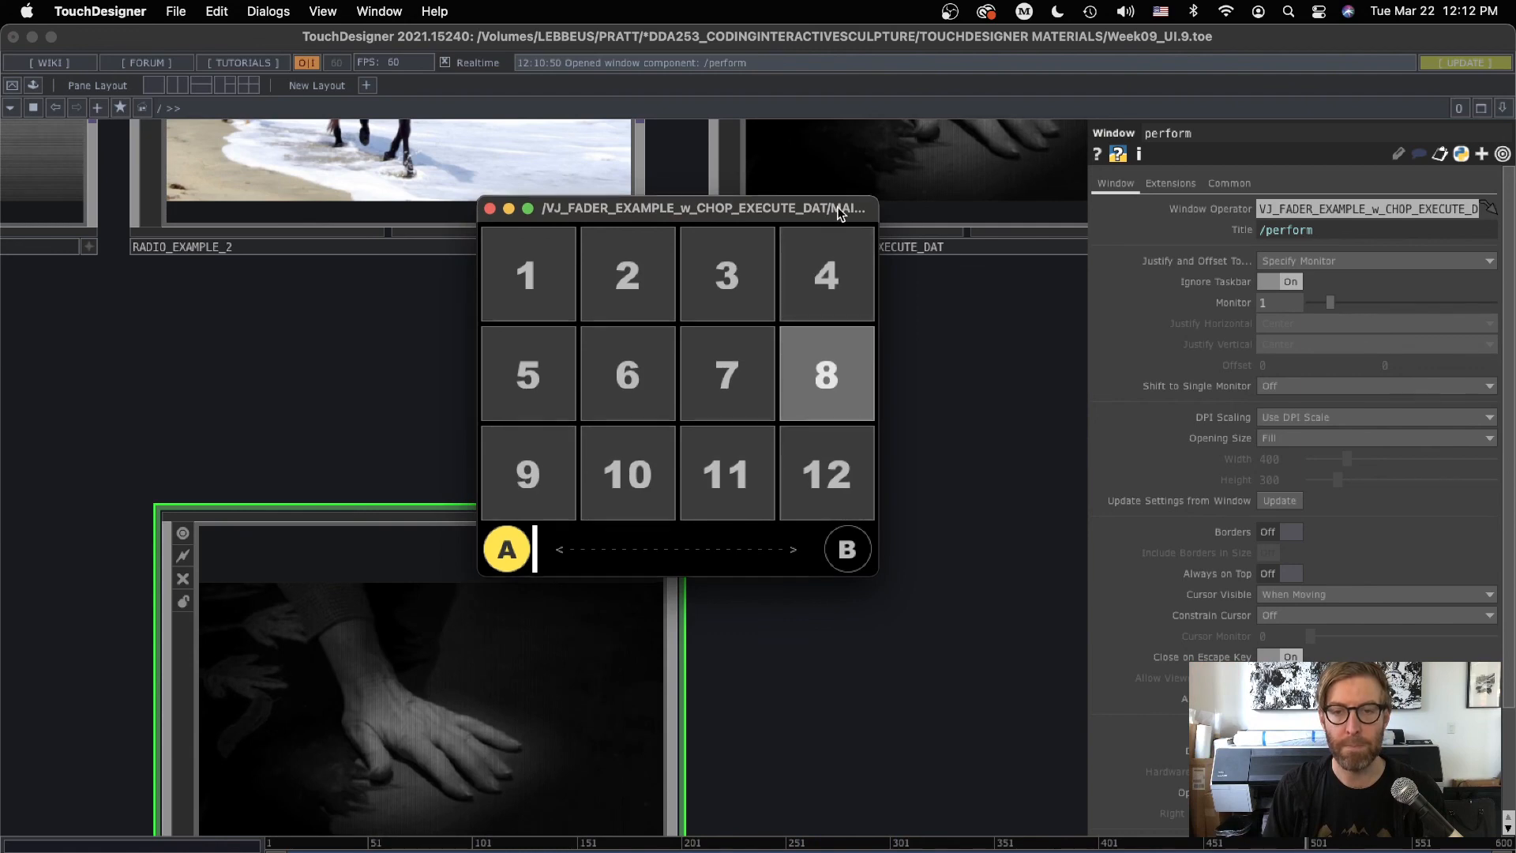